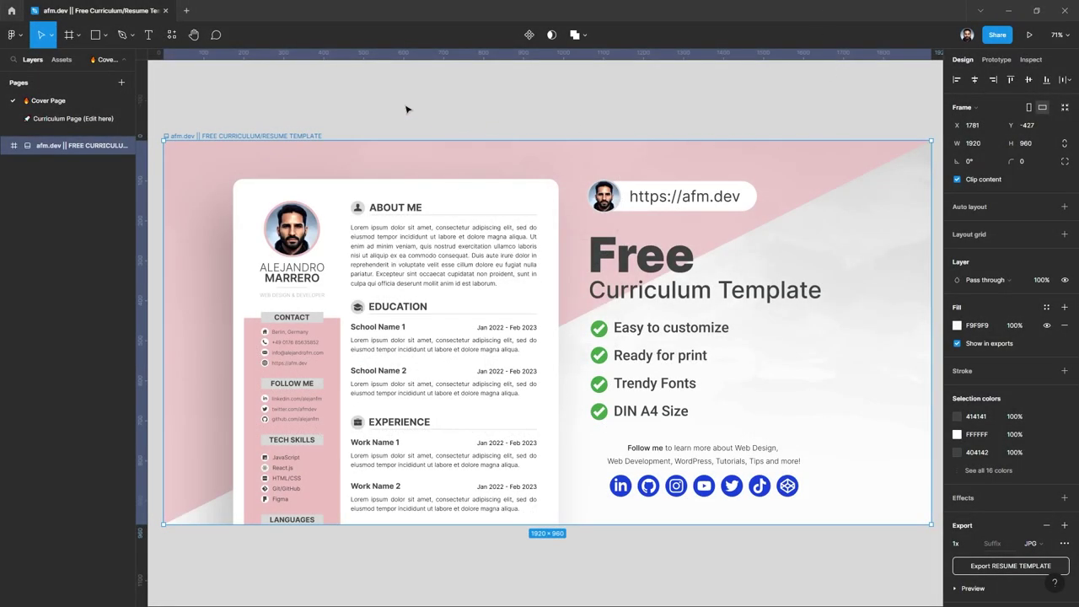
# Step: Add a new page with an A4 frame that has 25 px rounded corners
pyautogui.click(121, 83)
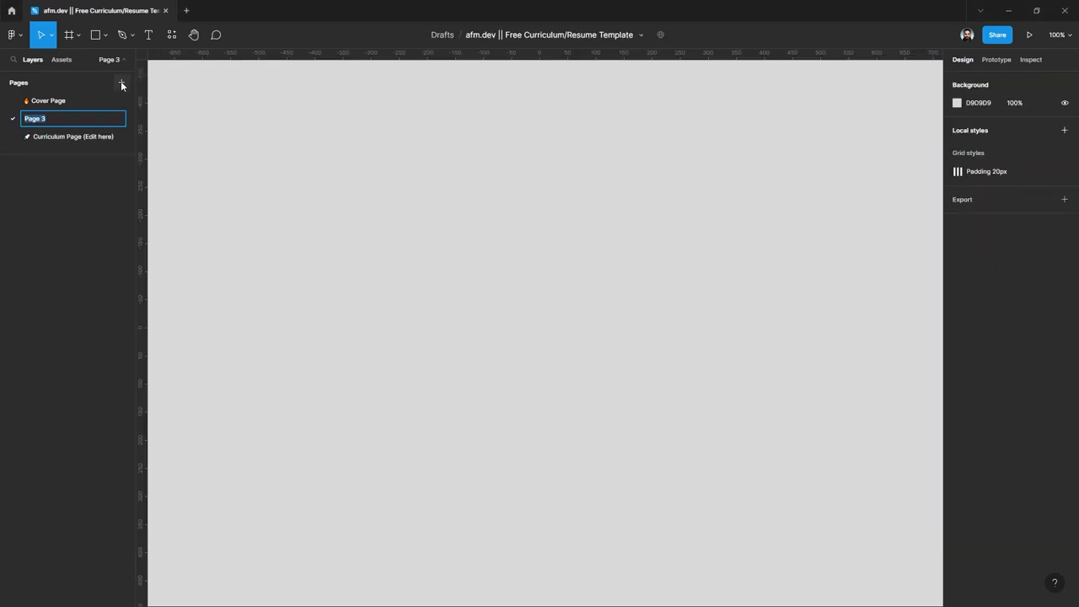
pyautogui.click(70, 34)
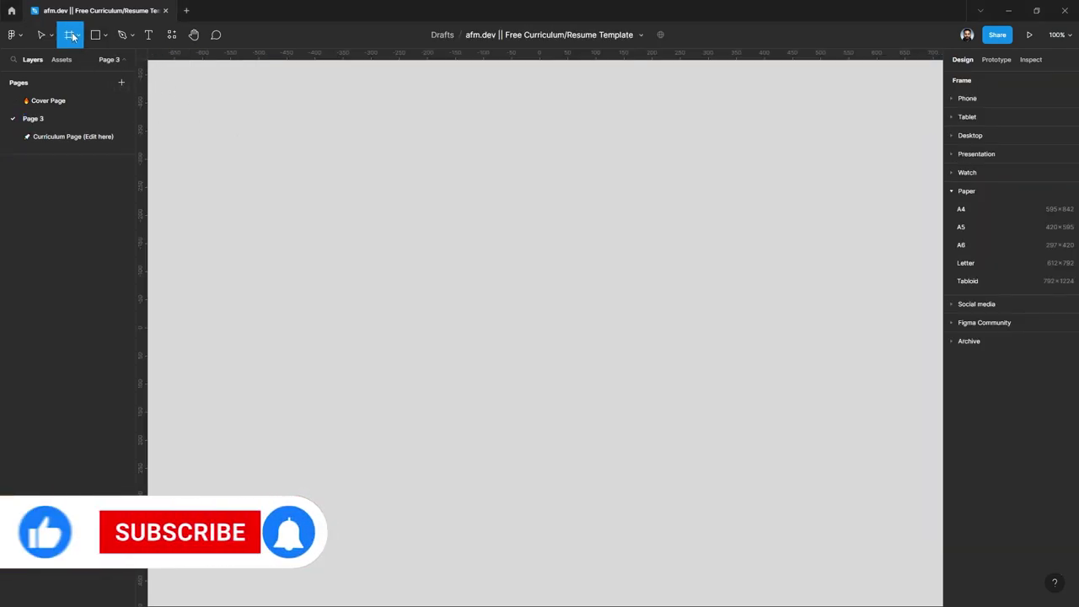
pyautogui.click(961, 209)
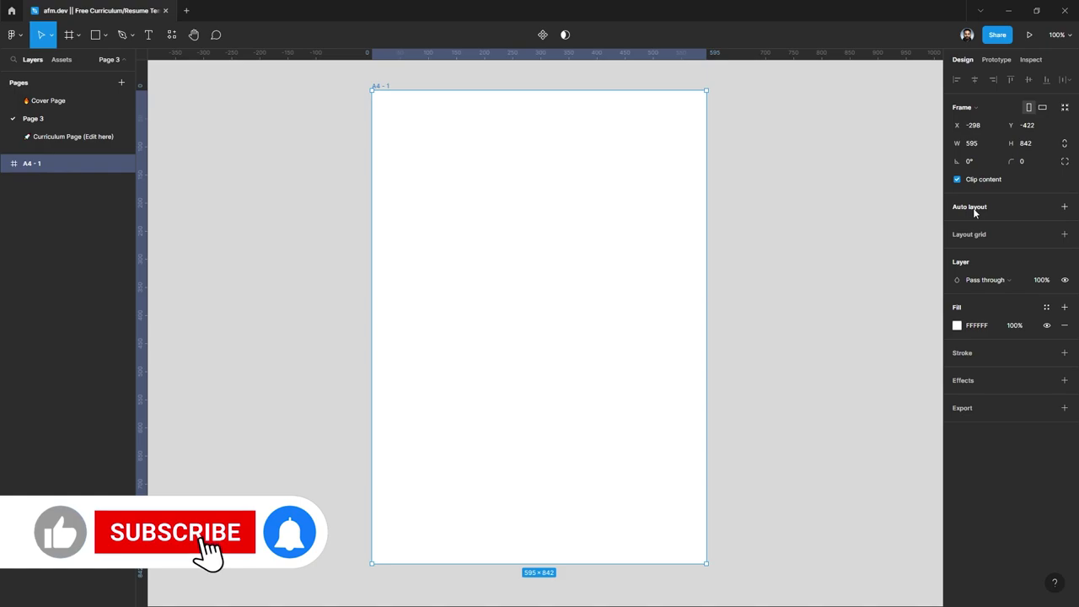
pyautogui.click(1027, 161)
pyautogui.write('25')
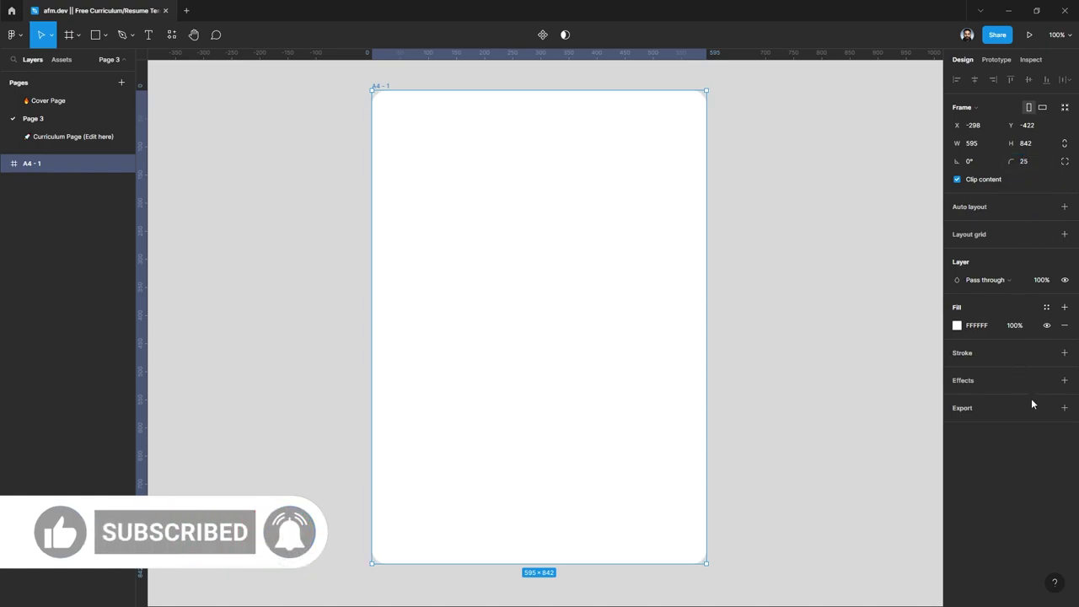
# Step: Give the frame a drop shadow (X -20, Y 20, wide blur) and the Padding 20px grid
pyautogui.click(1065, 381)
pyautogui.click(956, 398)
pyautogui.moveTo(821, 426); pyautogui.dragTo(796, 429)
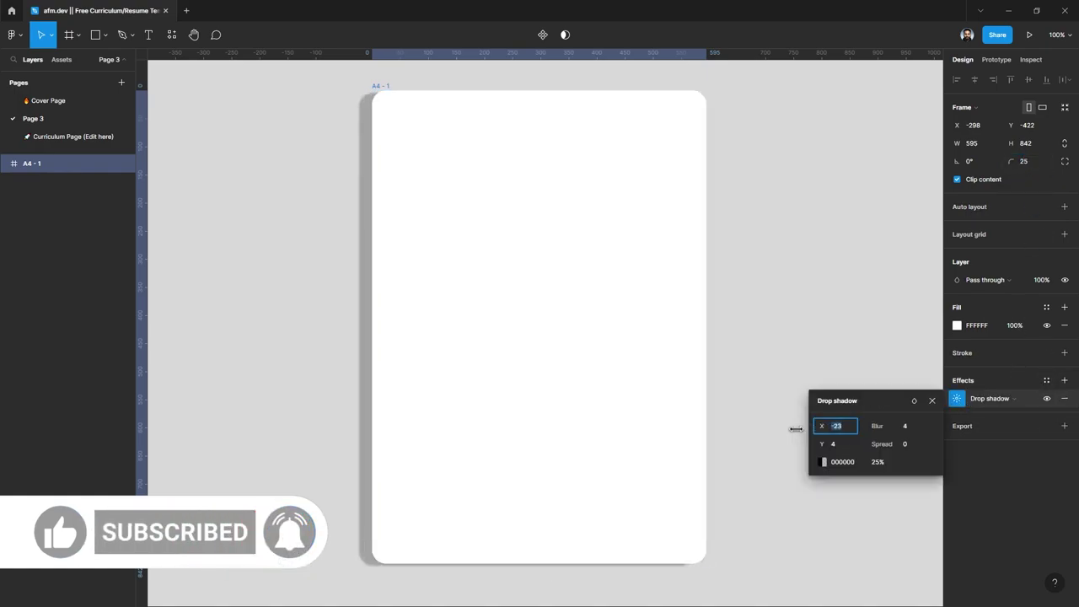
pyautogui.write('-20')
pyautogui.click(845, 445)
pyautogui.write('20')
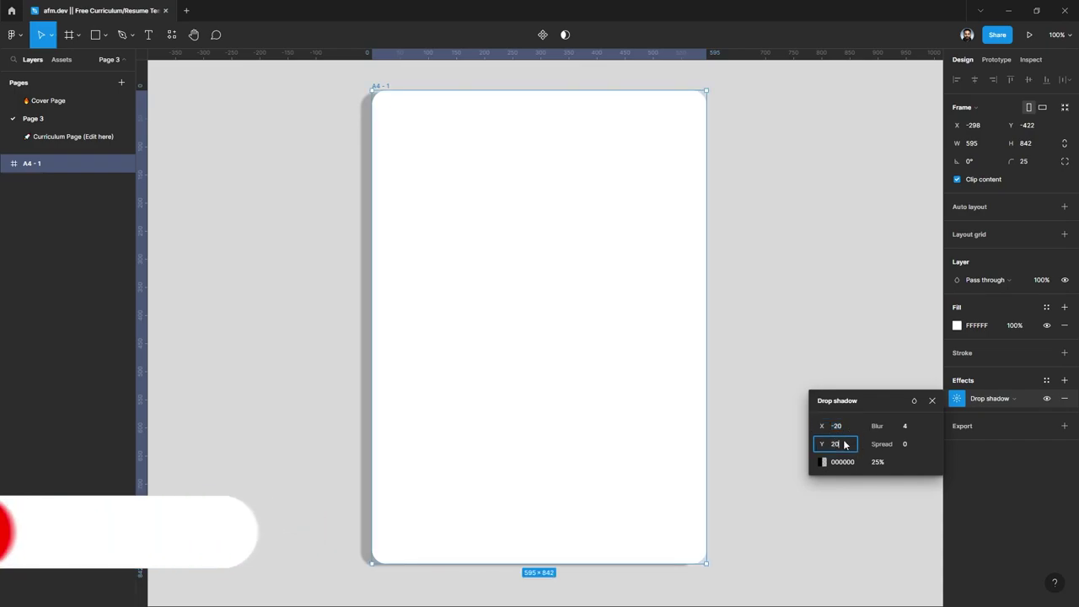
pyautogui.press('Return')
pyautogui.moveTo(924, 425); pyautogui.dragTo(350, 412)
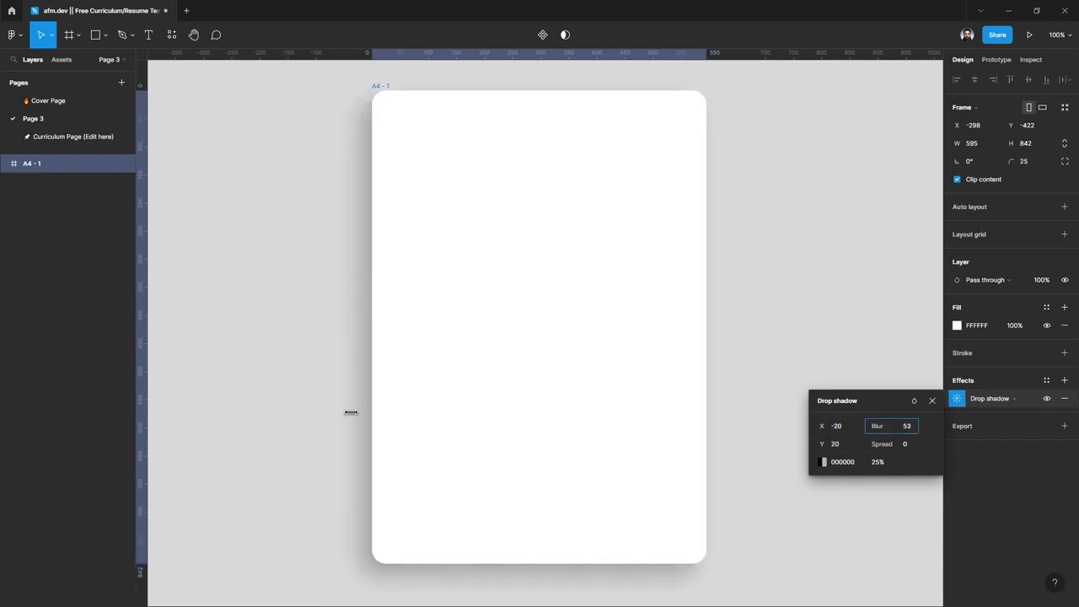
pyautogui.click(1046, 234)
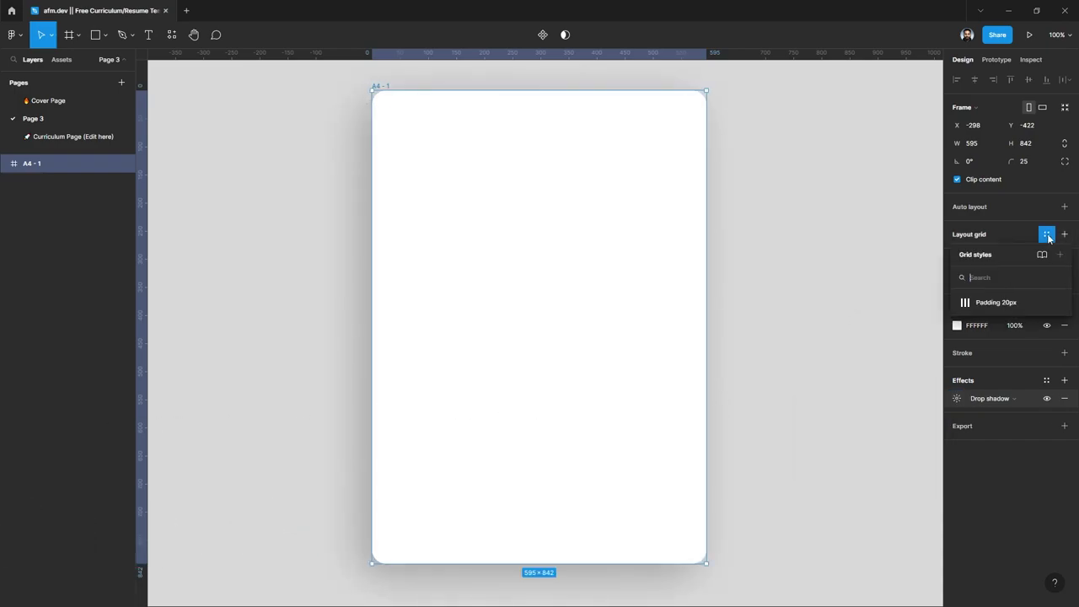
pyautogui.click(981, 303)
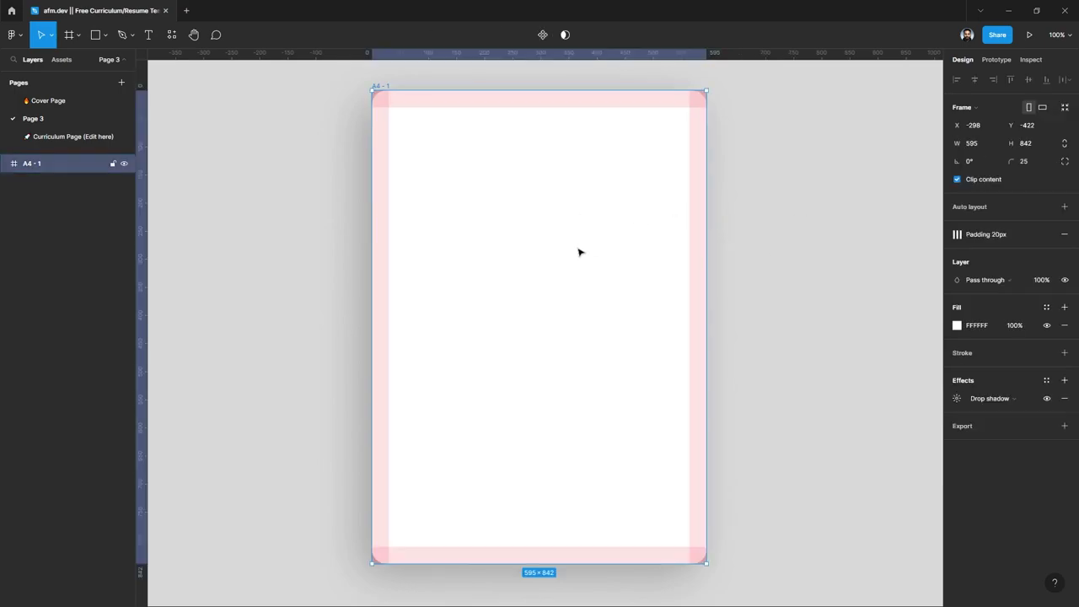
# Step: Paste the portrait, resize it to 118×118 and place it at the frame's top-left
pyautogui.hotkey('ctrl', 'v')
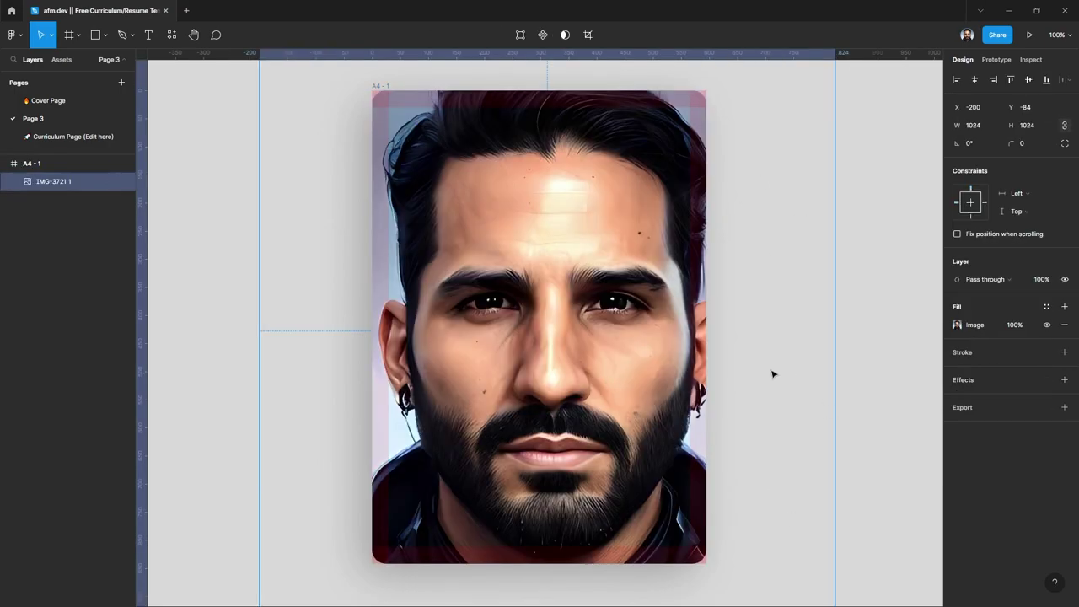
pyautogui.moveTo(836, 504); pyautogui.dragTo(578, 246)
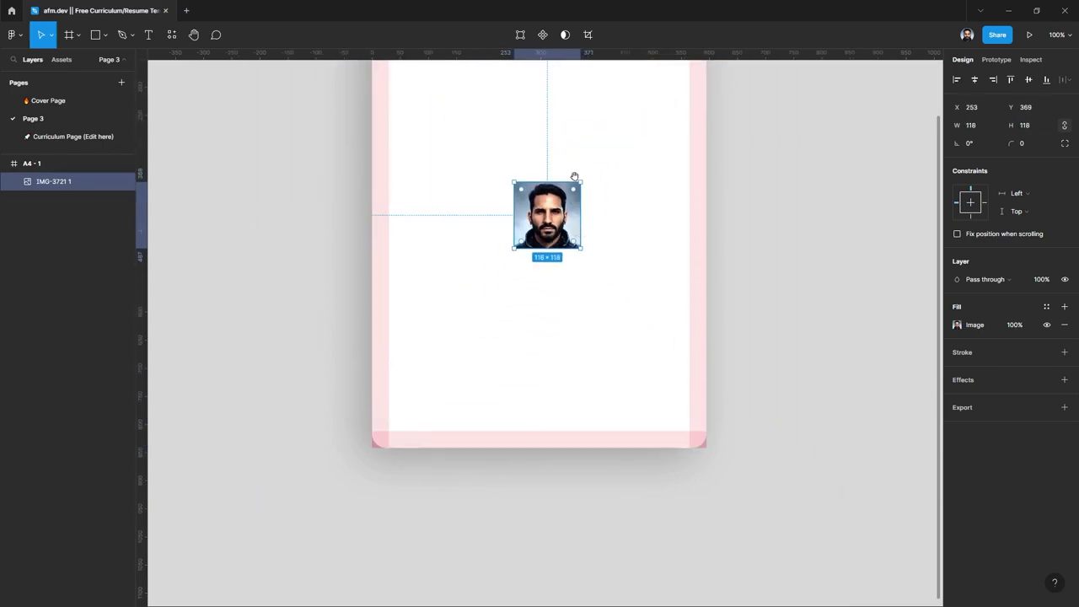
pyautogui.scroll(5, 579, 245)
pyautogui.hscroll(-1, 578, 245)
pyautogui.moveTo(580, 423); pyautogui.dragTo(454, 231)
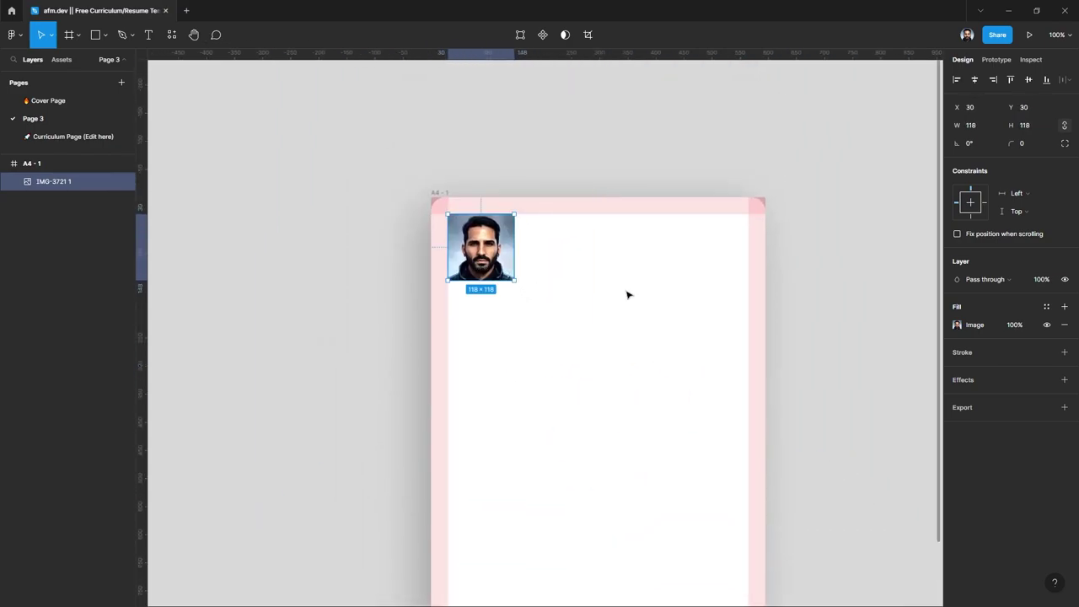
pyautogui.scroll(5, 583, 292)
pyautogui.moveTo(655, 295); pyautogui.dragTo(552, 285)
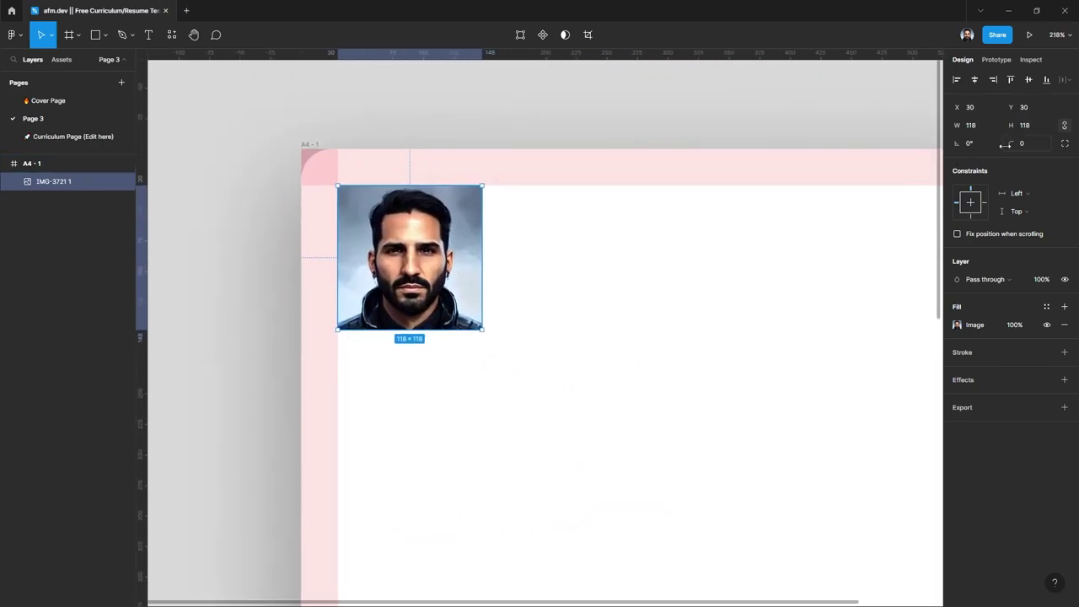
# Step: Round the photo into a circle with a thick outside EEC0C0 pink stroke
pyautogui.moveTo(1004, 145); pyautogui.dragTo(1045, 145)
pyautogui.click(1065, 353)
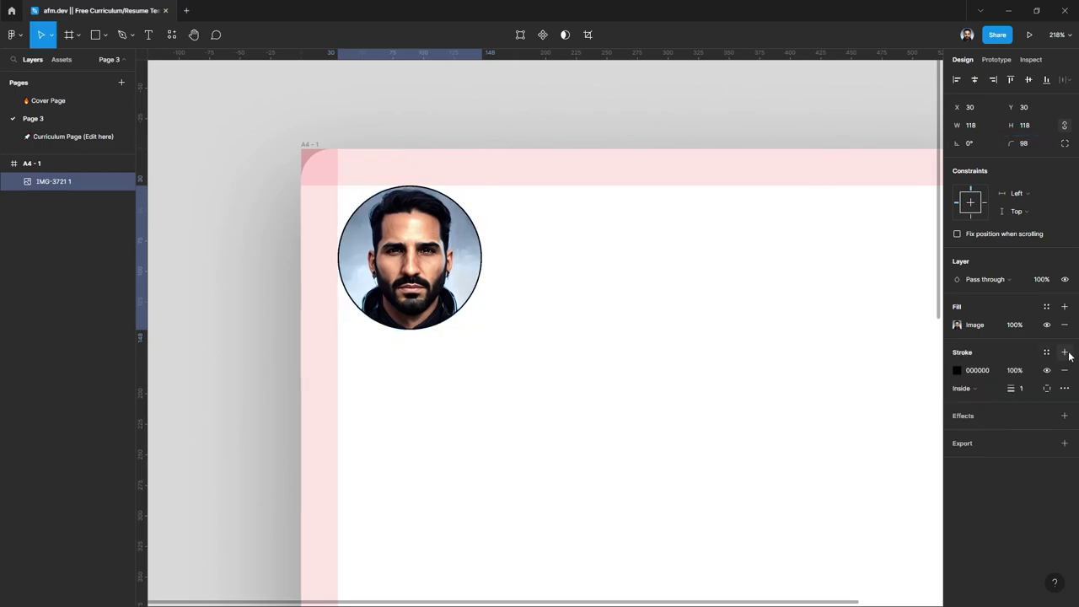
pyautogui.click(982, 388)
pyautogui.click(969, 406)
pyautogui.click(957, 370)
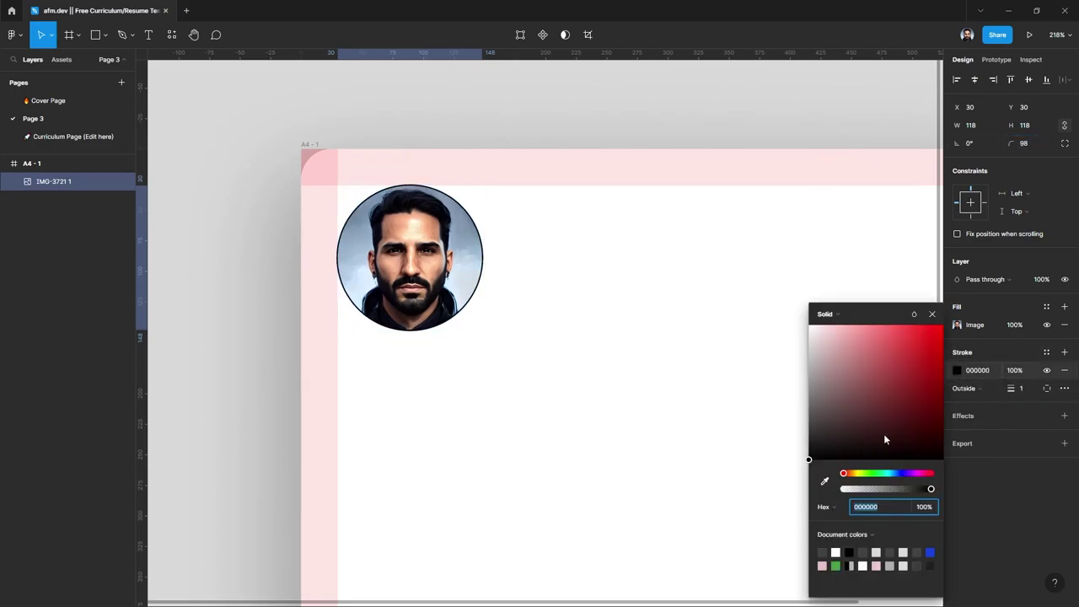
pyautogui.click(822, 565)
pyautogui.moveTo(1010, 388); pyautogui.dragTo(1024, 387)
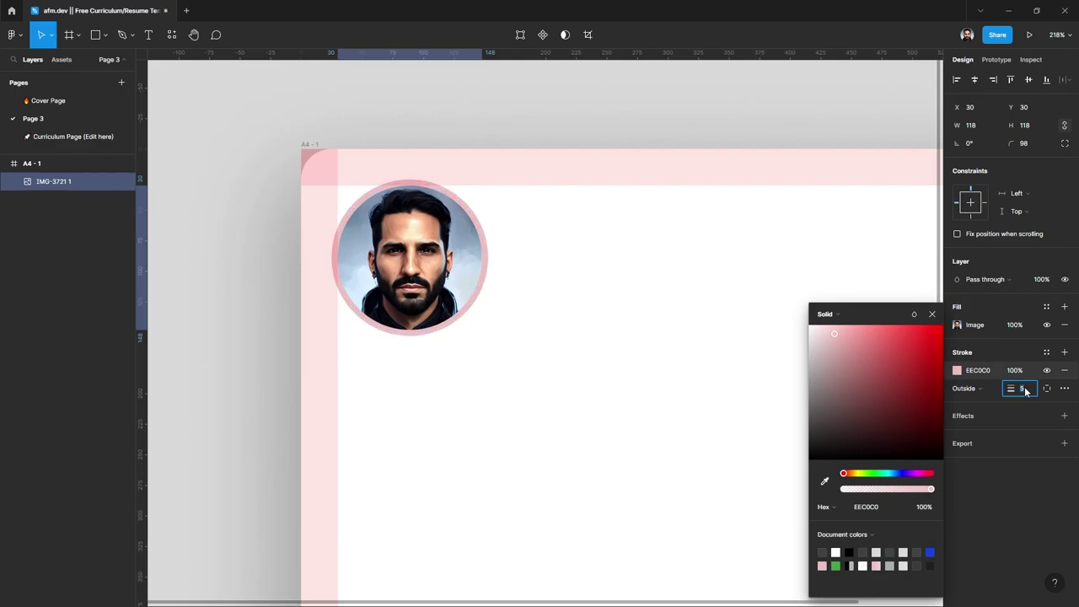
pyautogui.click(561, 315)
pyautogui.moveTo(410, 257); pyautogui.dragTo(415, 262)
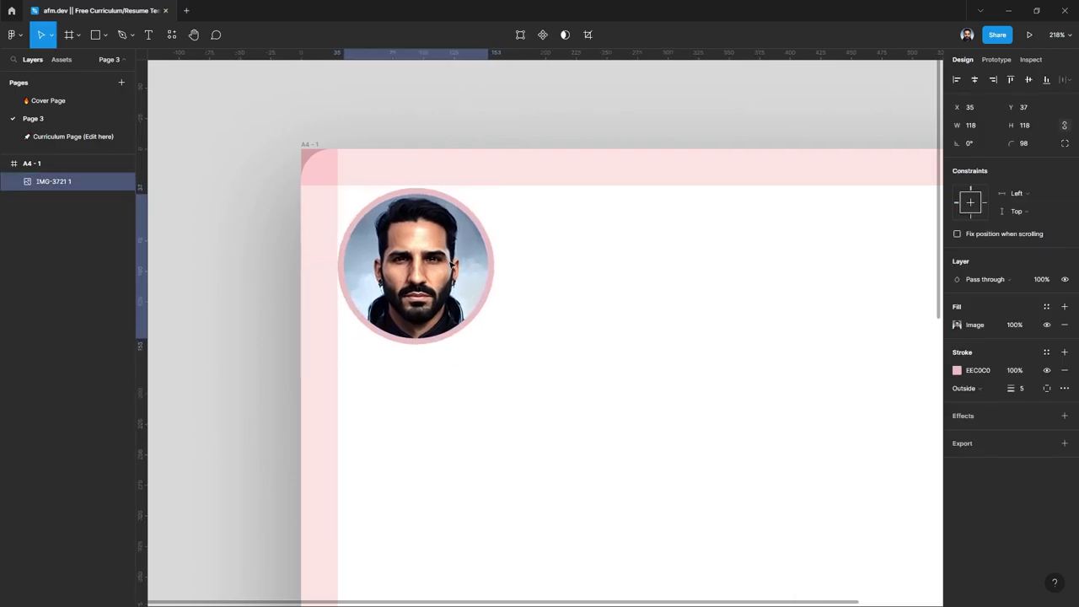
pyautogui.scroll(-3, 487, 274)
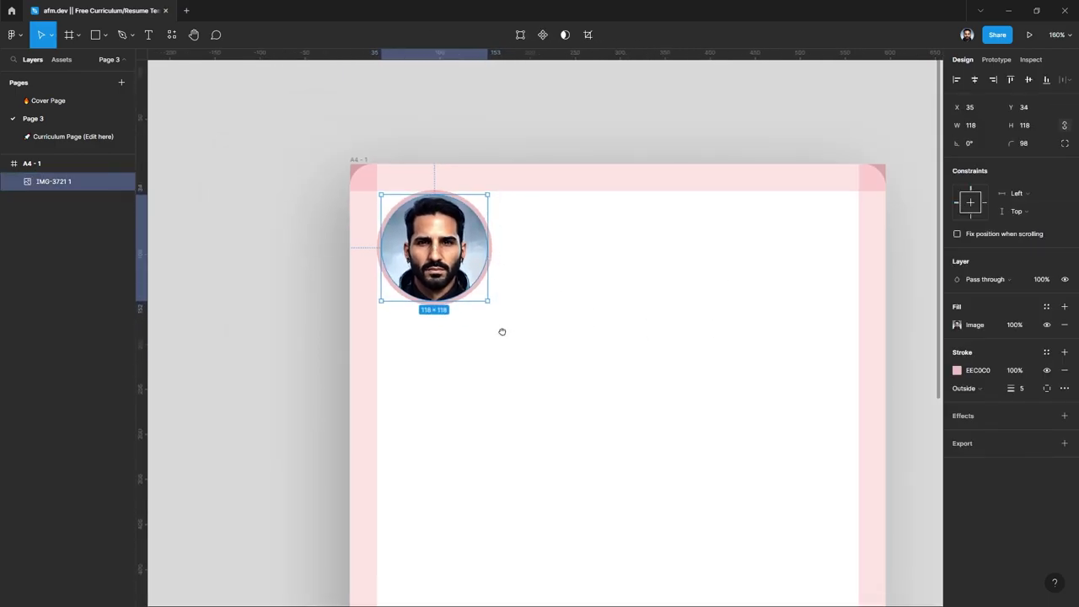
pyautogui.scroll(3, 455, 337)
pyautogui.click(368, 337)
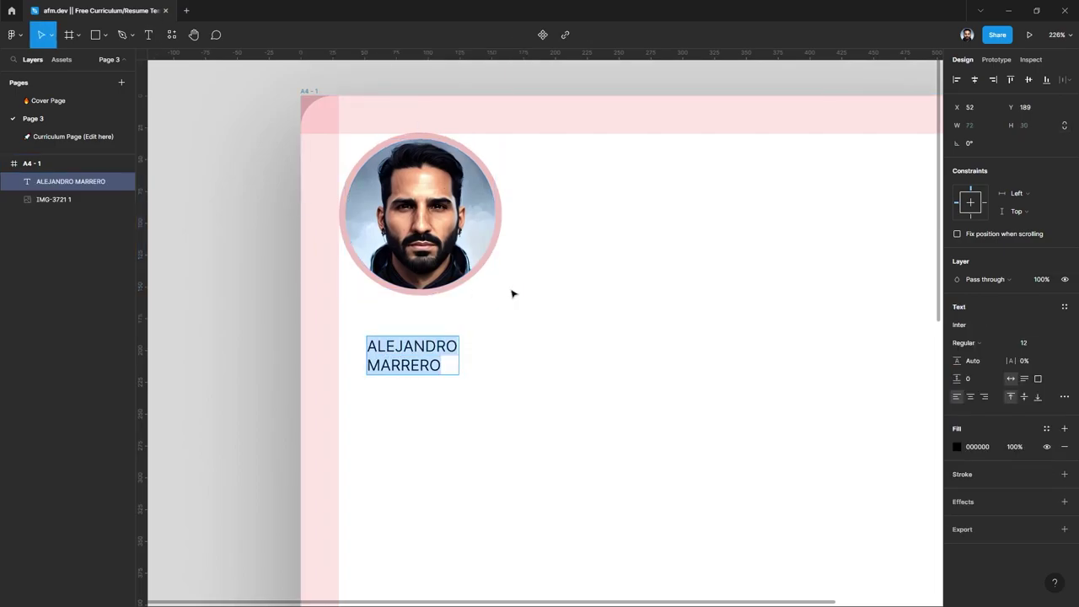
# Step: Centre-align the name under the photo with line height 12
pyautogui.click(970, 396)
pyautogui.scroll(3, 453, 338)
pyautogui.moveTo(413, 360); pyautogui.dragTo(429, 319)
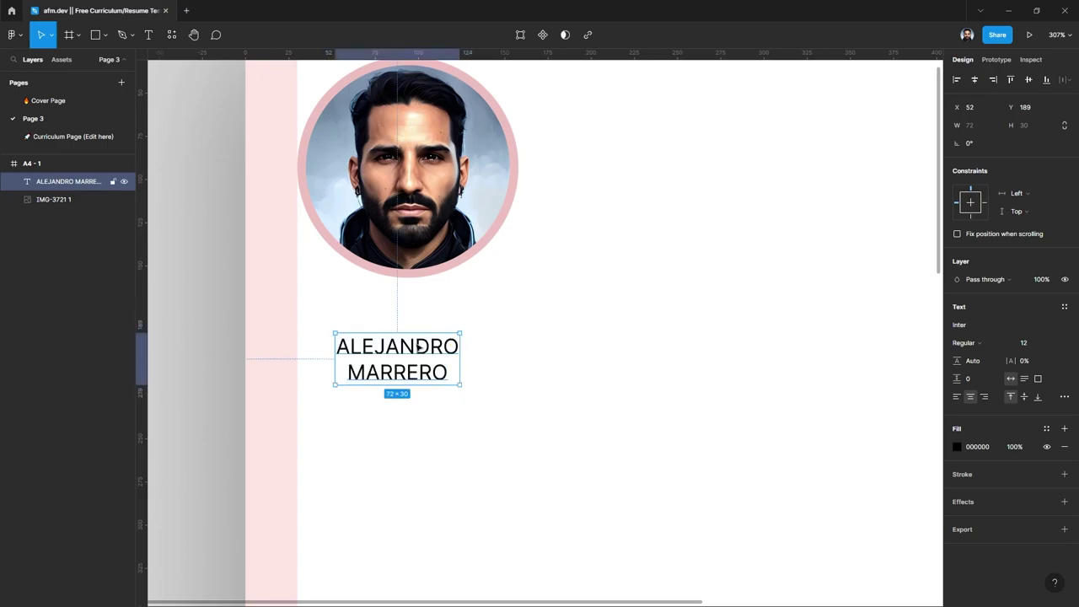
pyautogui.click(977, 361)
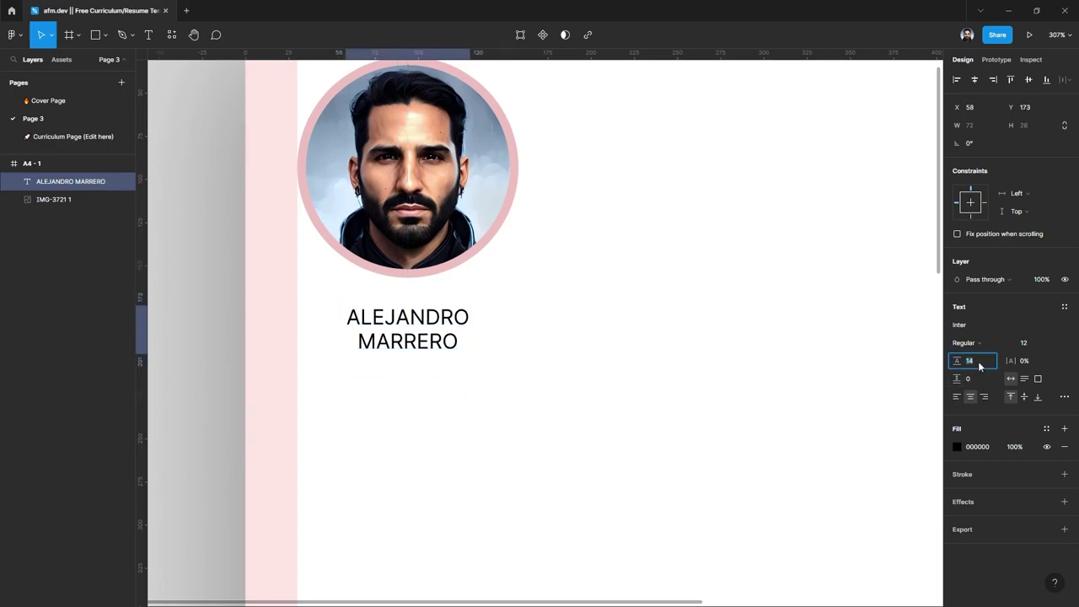
pyautogui.write('12')
pyautogui.press('Return')
# Step: Make MARRERO bold and colour the name 414141
pyautogui.doubleClick(442, 337)
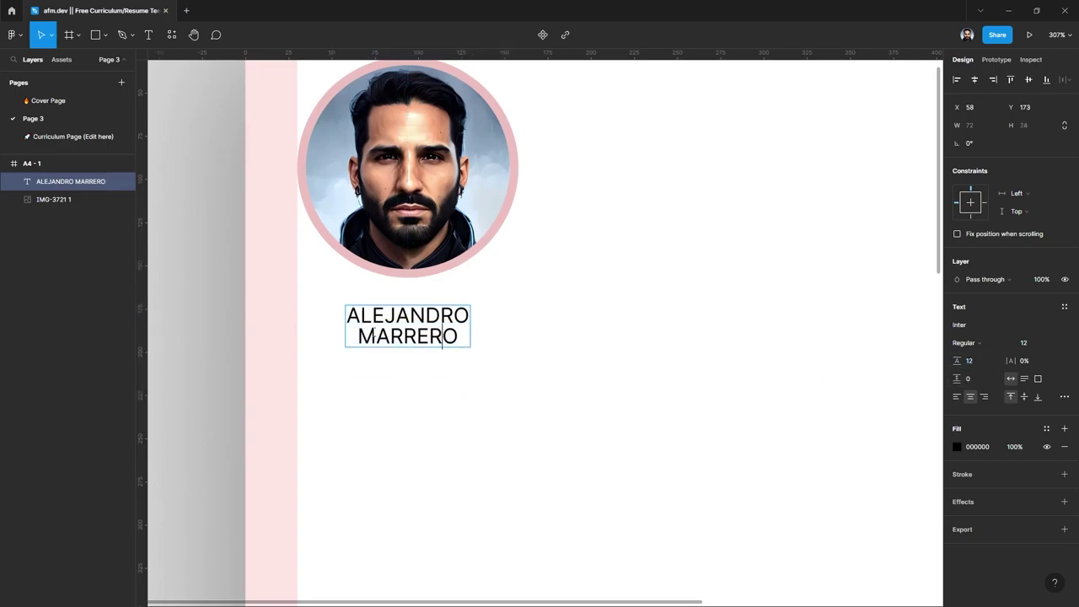
pyautogui.click(964, 342)
pyautogui.click(969, 381)
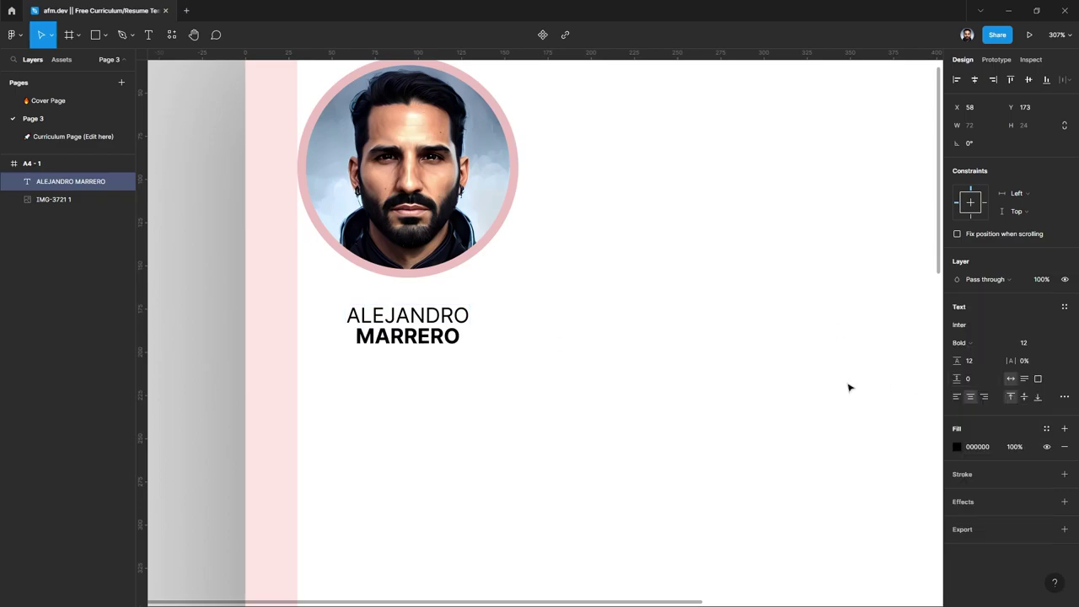
pyautogui.press('Escape')
pyautogui.click(956, 447)
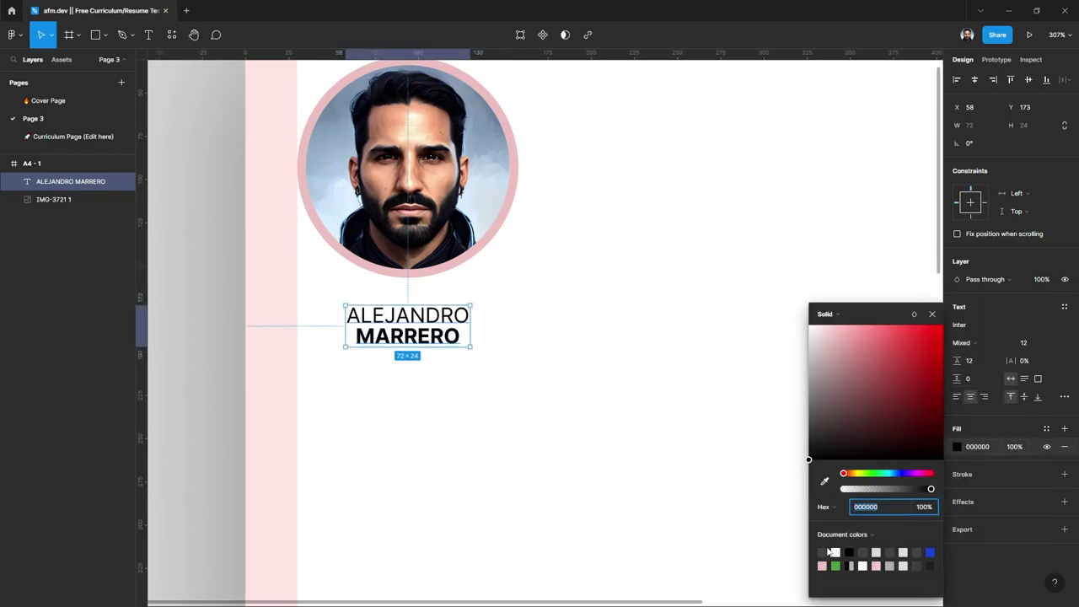
pyautogui.write('414141')
pyautogui.press('Return')
# Step: Widen the name box and scale the name up 1.4× with K
pyautogui.moveTo(471, 346); pyautogui.dragTo(520, 364)
pyautogui.press('Escape')
pyautogui.press('k')
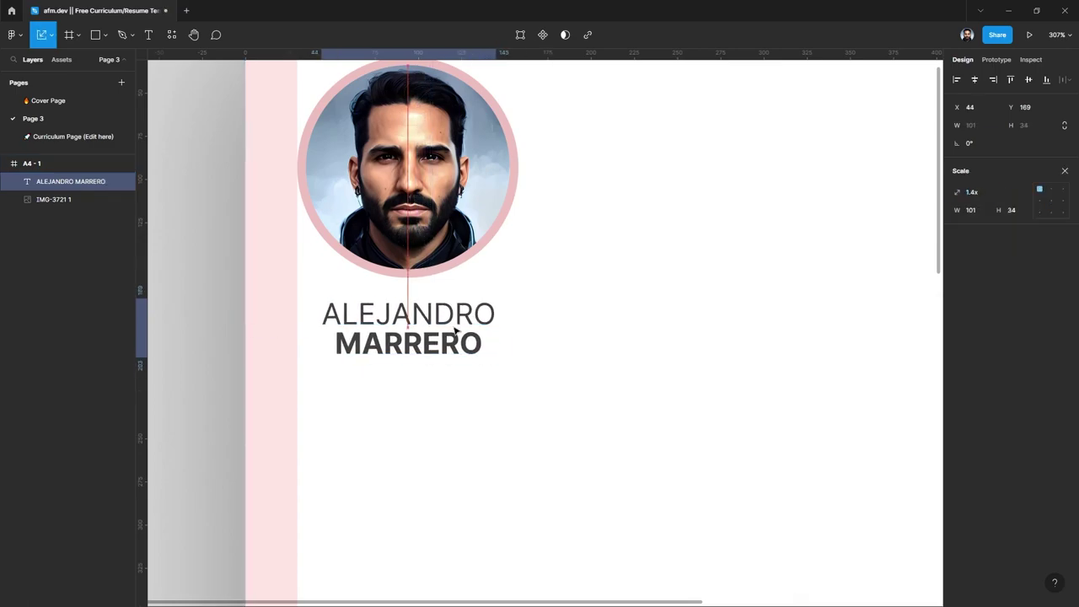
pyautogui.click(551, 349)
pyautogui.scroll(-1, 556, 337)
# Step: Draw a short light grey divider line below MARRERO
pyautogui.click(105, 38)
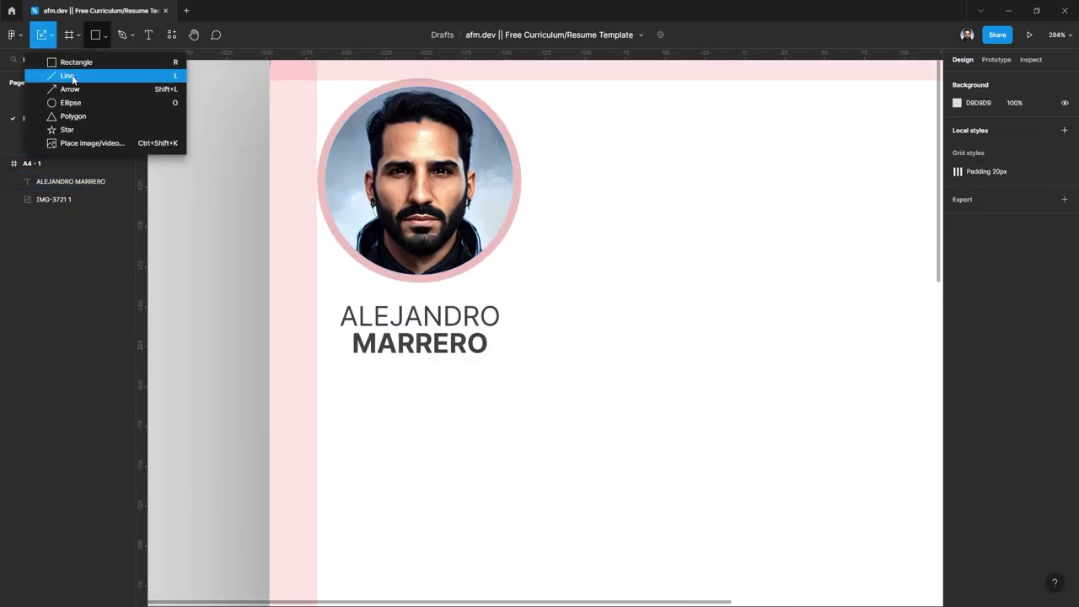
pyautogui.click(51, 76)
pyautogui.moveTo(364, 370); pyautogui.dragTo(447, 376)
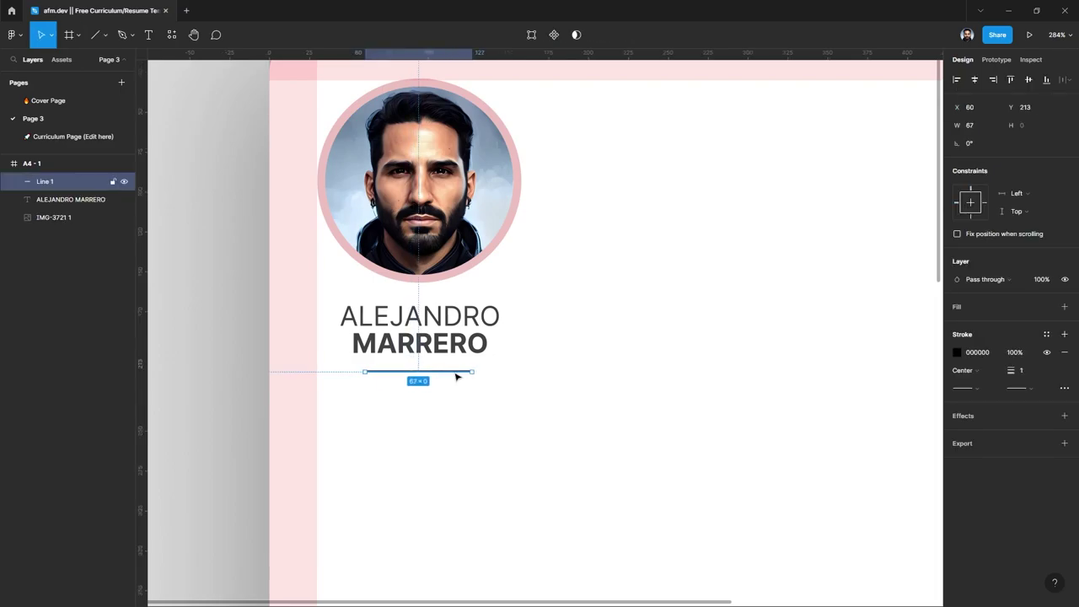
pyautogui.click(957, 353)
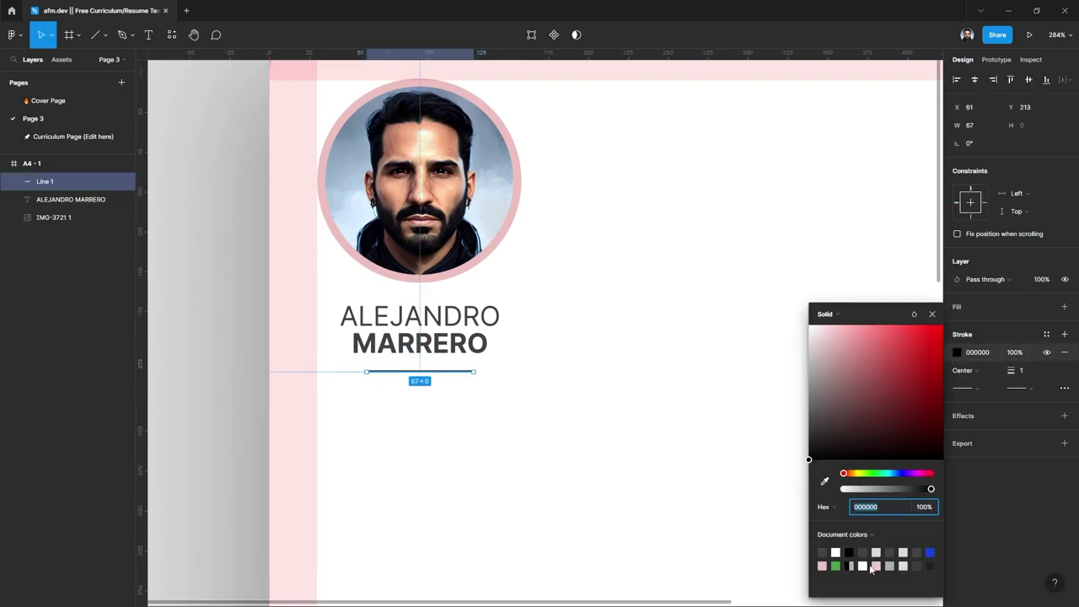
pyautogui.click(877, 550)
pyautogui.click(510, 376)
pyautogui.scroll(3, 501, 335)
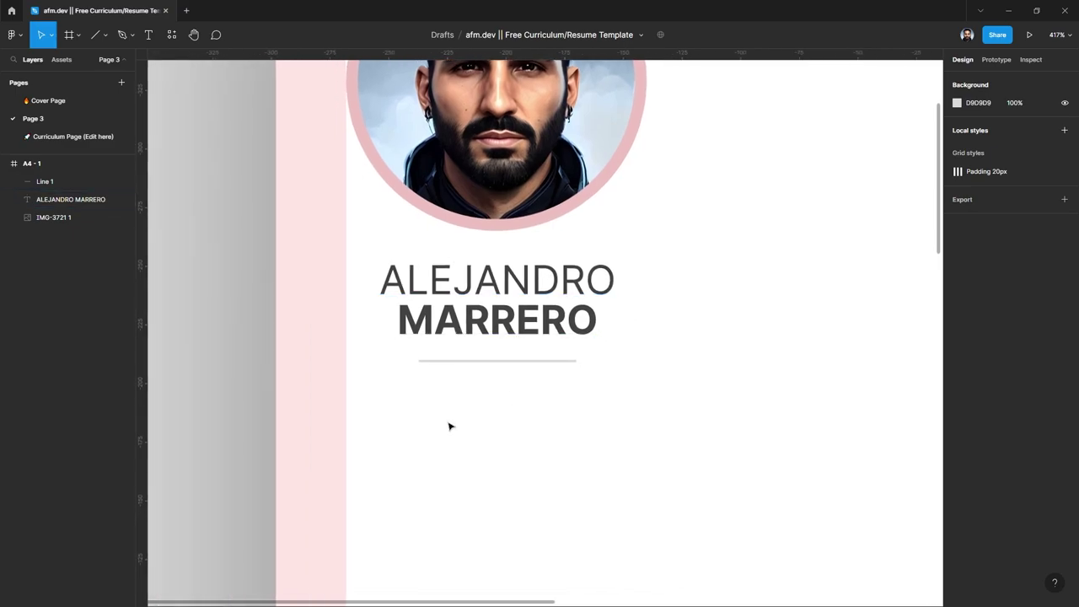
# Step: Add a smaller WEB DESIGNER & DEVELOPER subtitle, scaled and placed under the divider
pyautogui.click(381, 409)
pyautogui.write('B D')
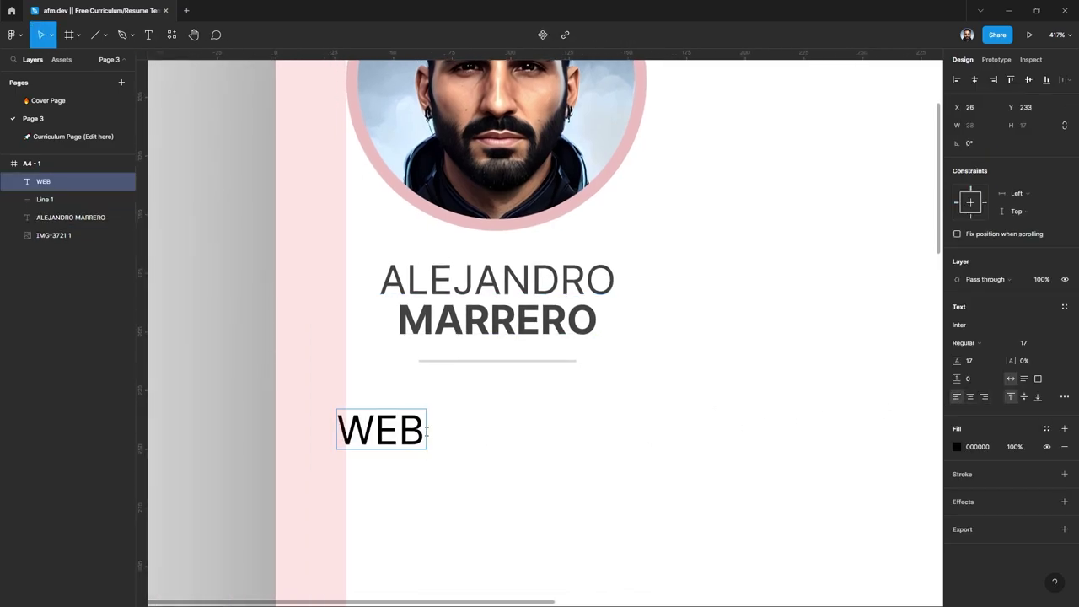
pyautogui.write('ESIGNER & ')
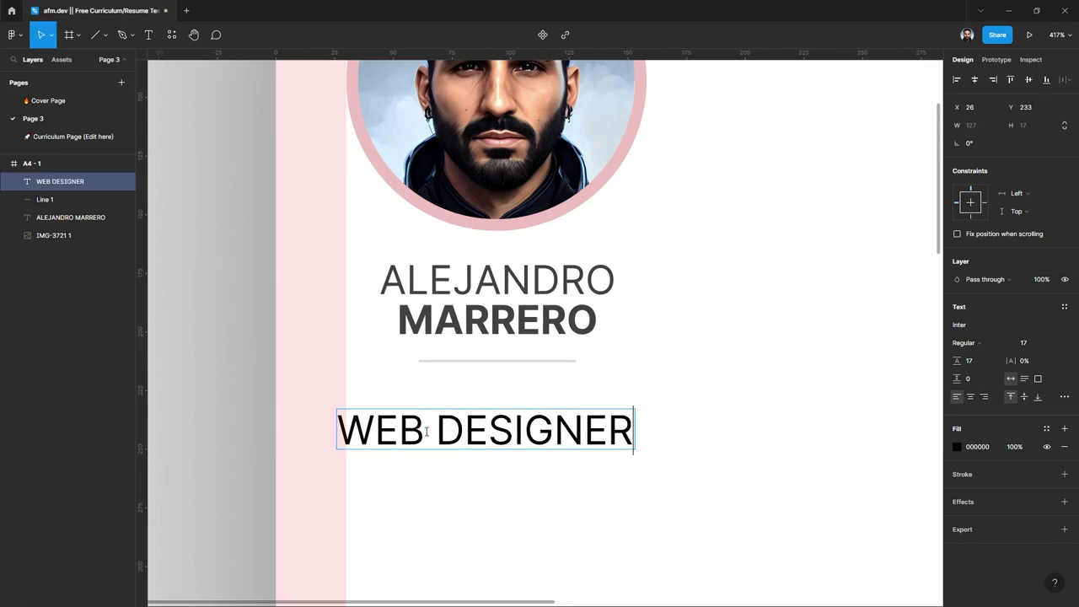
pyautogui.write('DEVELOPER')
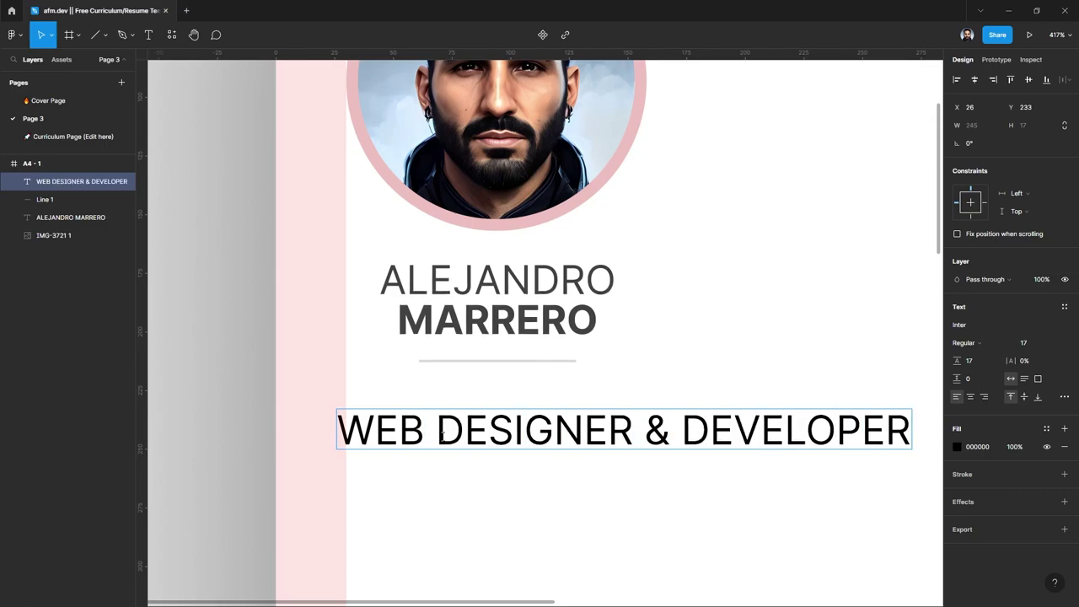
pyautogui.press('Escape')
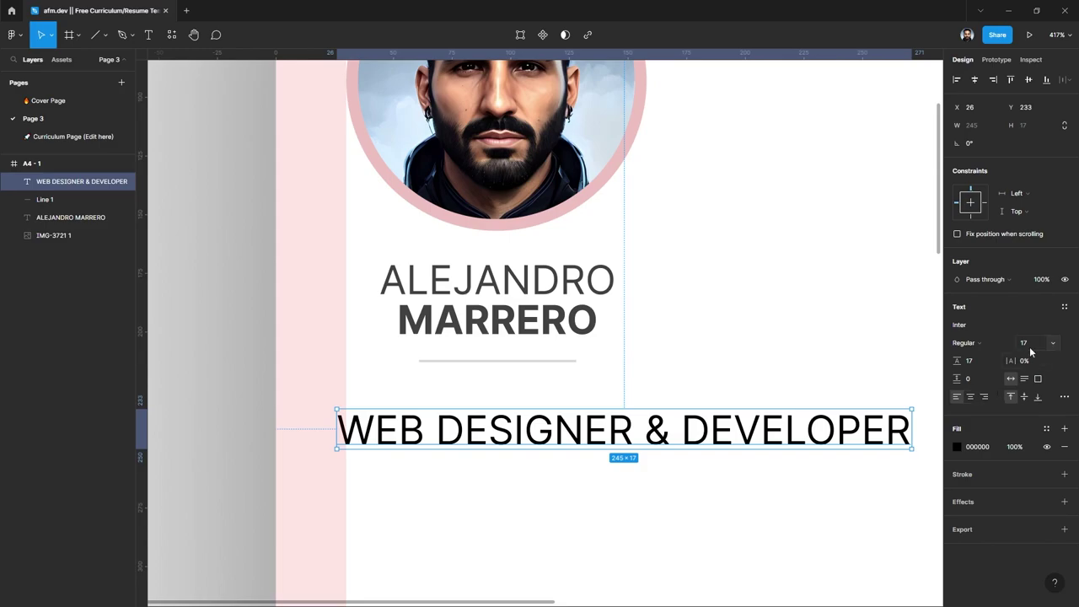
pyautogui.moveTo(1016, 342); pyautogui.dragTo(1003, 343)
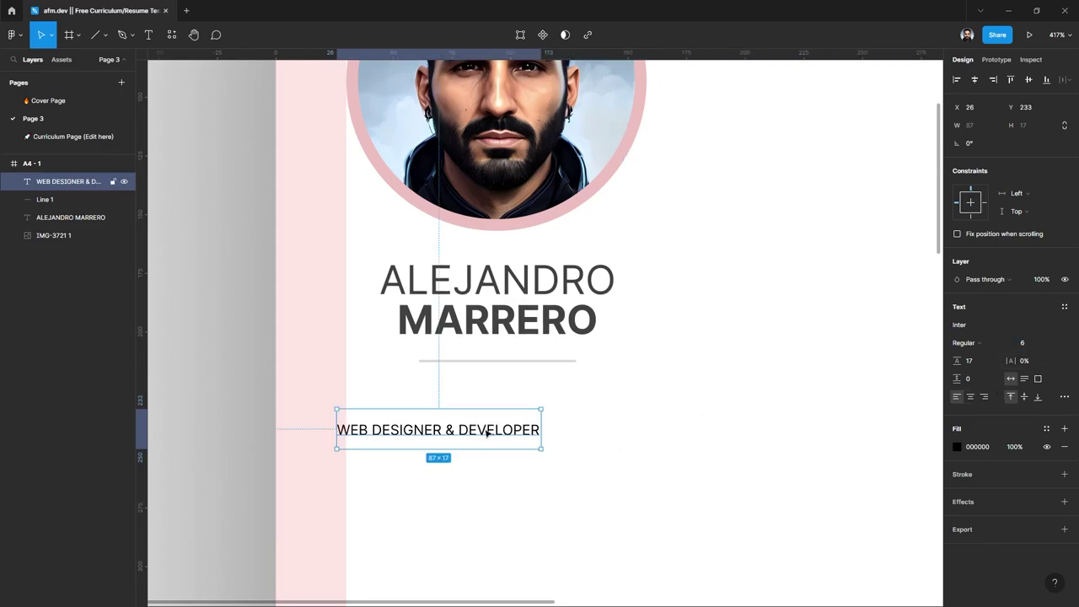
pyautogui.moveTo(481, 430)
pyautogui.mouseDown()
pyautogui.moveTo(527, 401)
pyautogui.moveTo(615, 430)
pyautogui.moveTo(549, 405)
pyautogui.moveTo(546, 392)
pyautogui.mouseUp()
pyautogui.press('k')
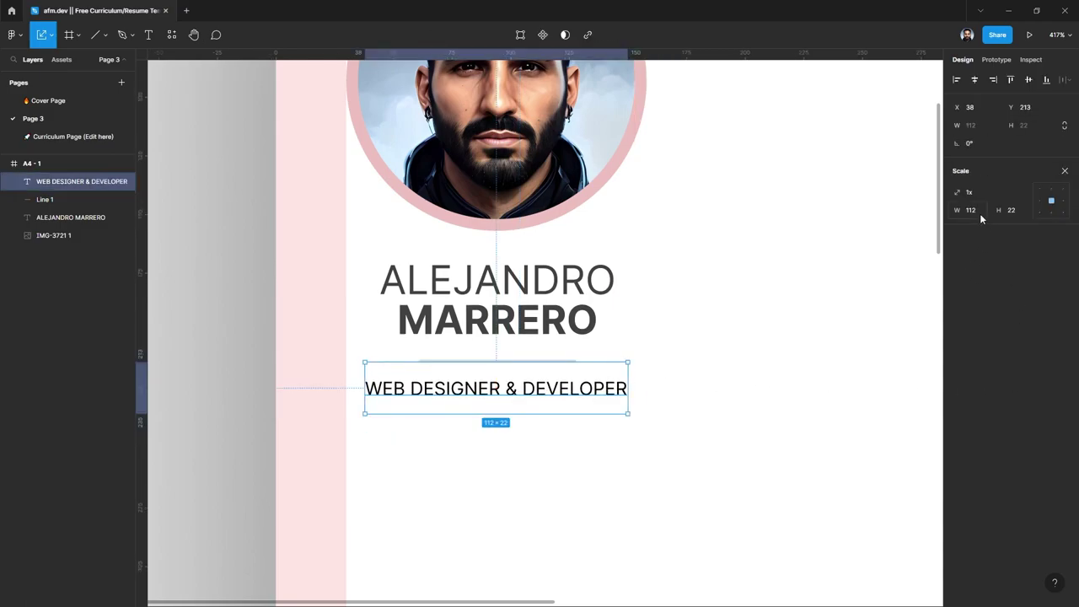
pyautogui.click(1063, 172)
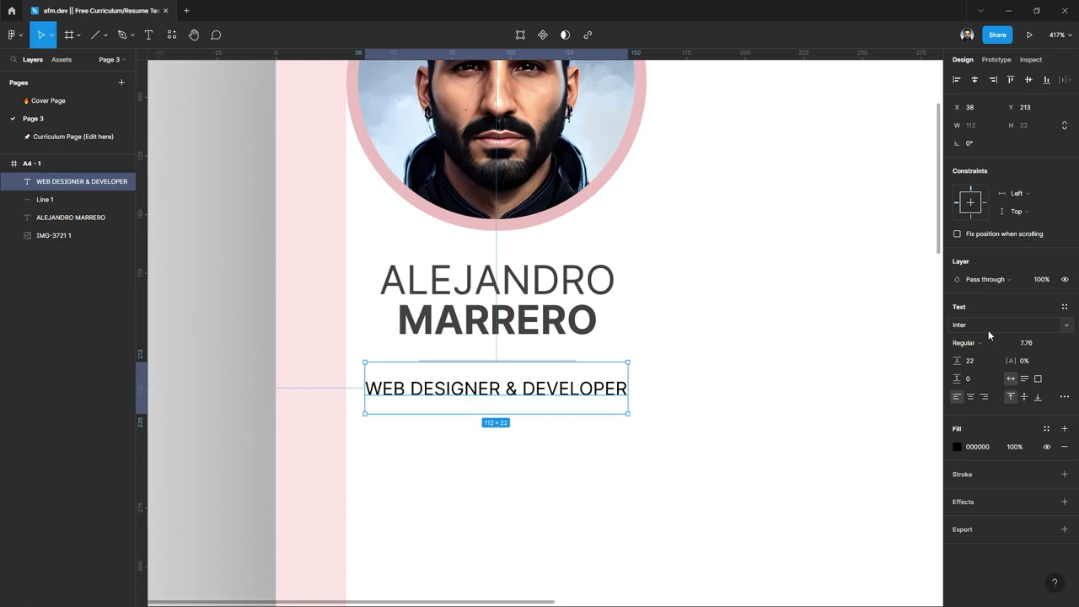
# Step: Colour the subtitle light grey AEAEAE
pyautogui.click(957, 446)
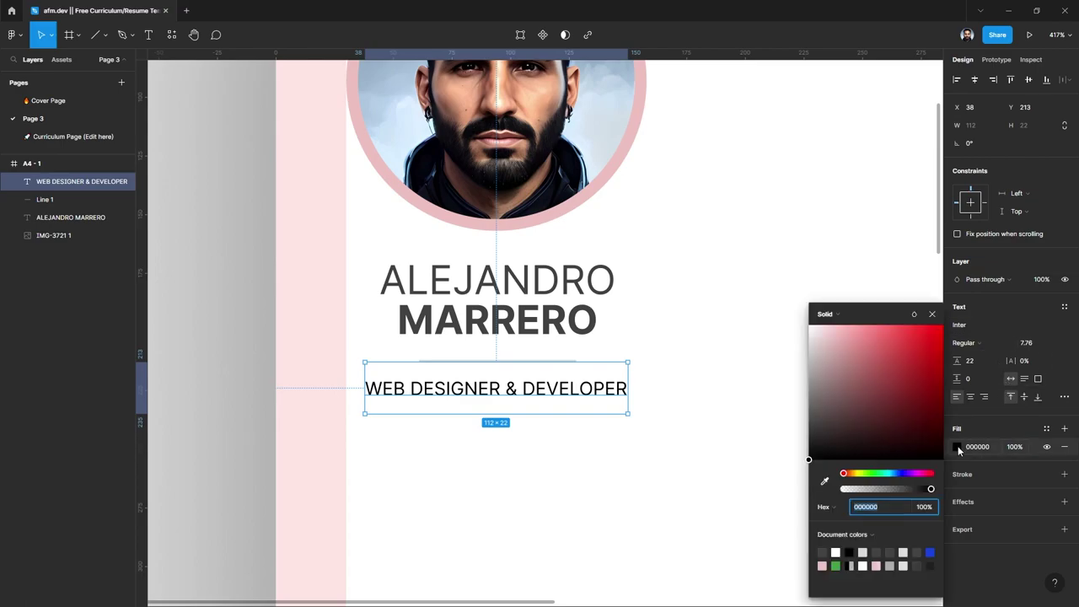
pyautogui.click(822, 552)
pyautogui.click(889, 566)
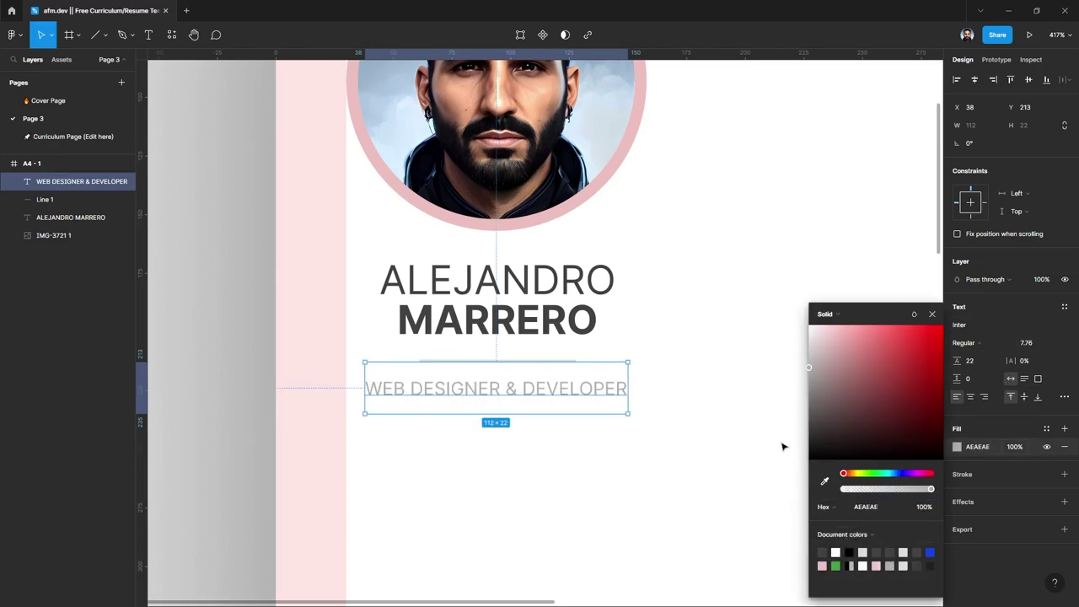
pyautogui.click(703, 359)
pyautogui.scroll(-3, 703, 354)
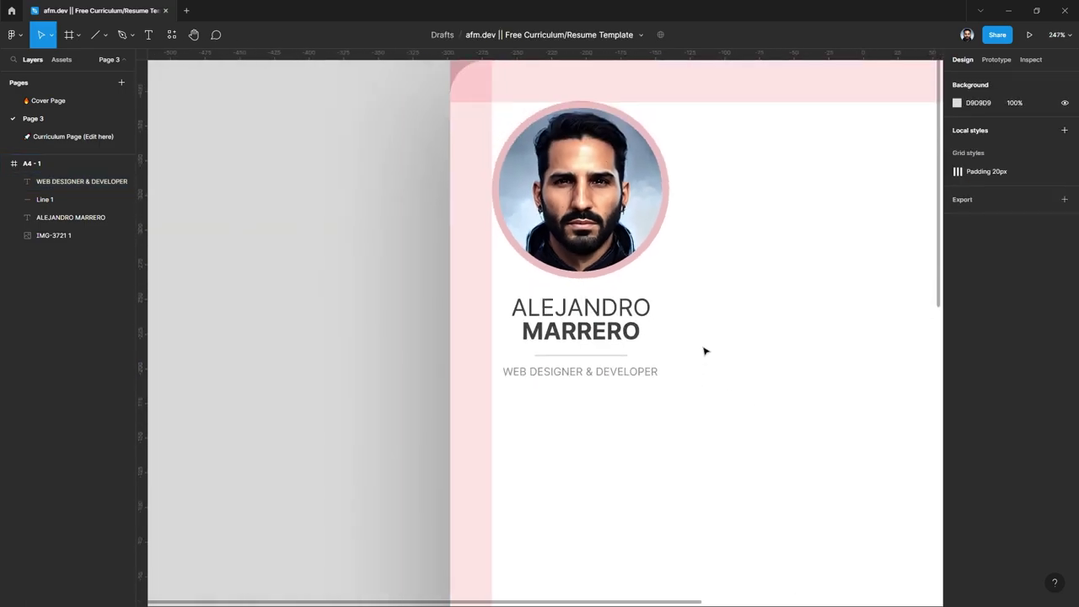
pyautogui.scroll(-2, 708, 341)
# Step: Draw a tall rectangle below the subtitle reaching the page's bottom edge
pyautogui.click(77, 34)
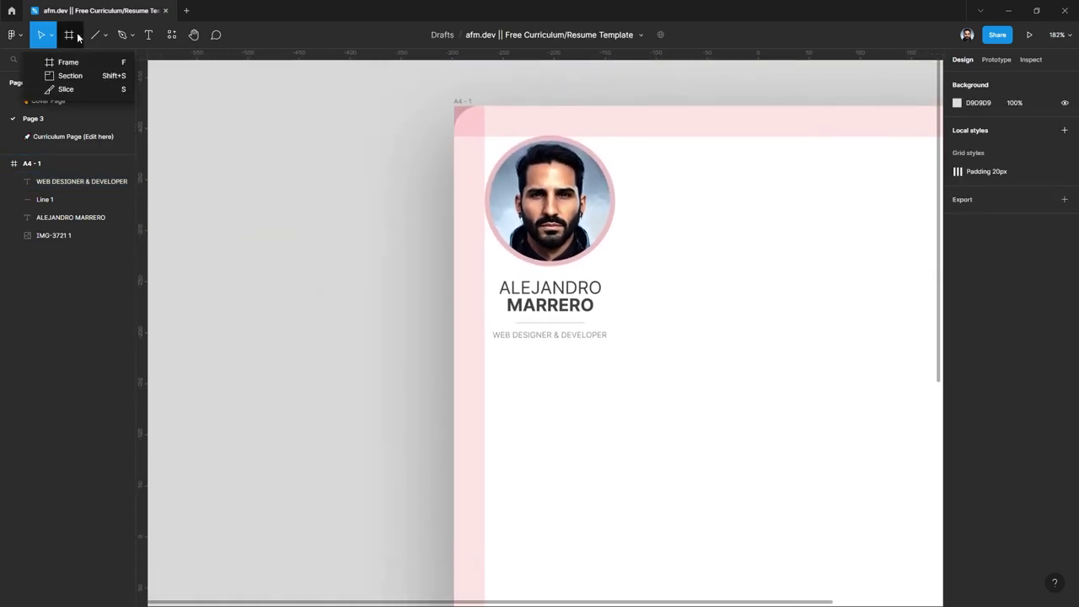
pyautogui.click(104, 35)
pyautogui.click(72, 60)
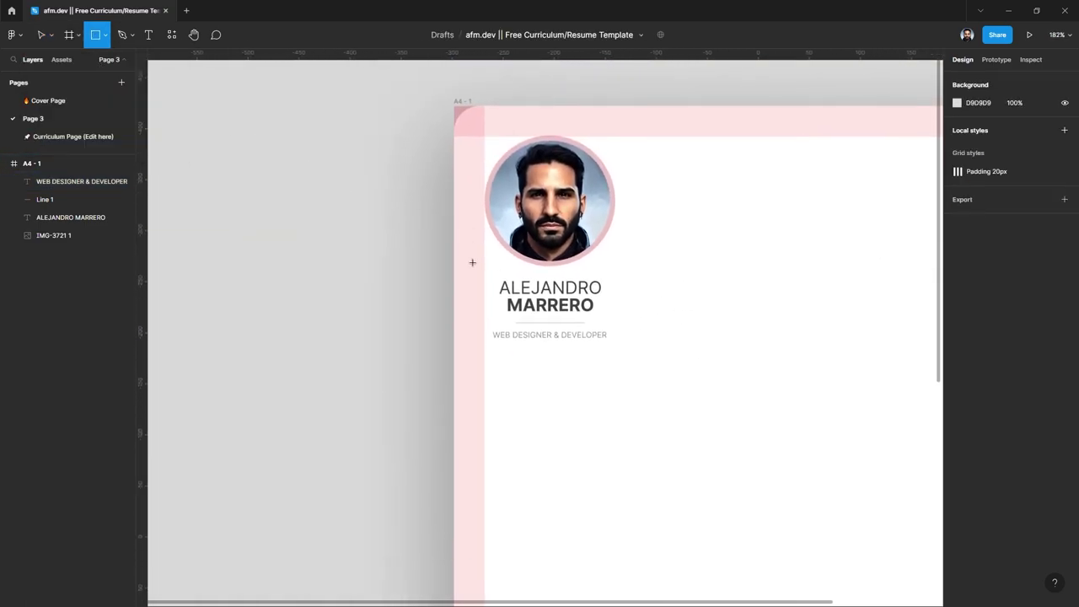
pyautogui.moveTo(484, 347); pyautogui.dragTo(614, 604)
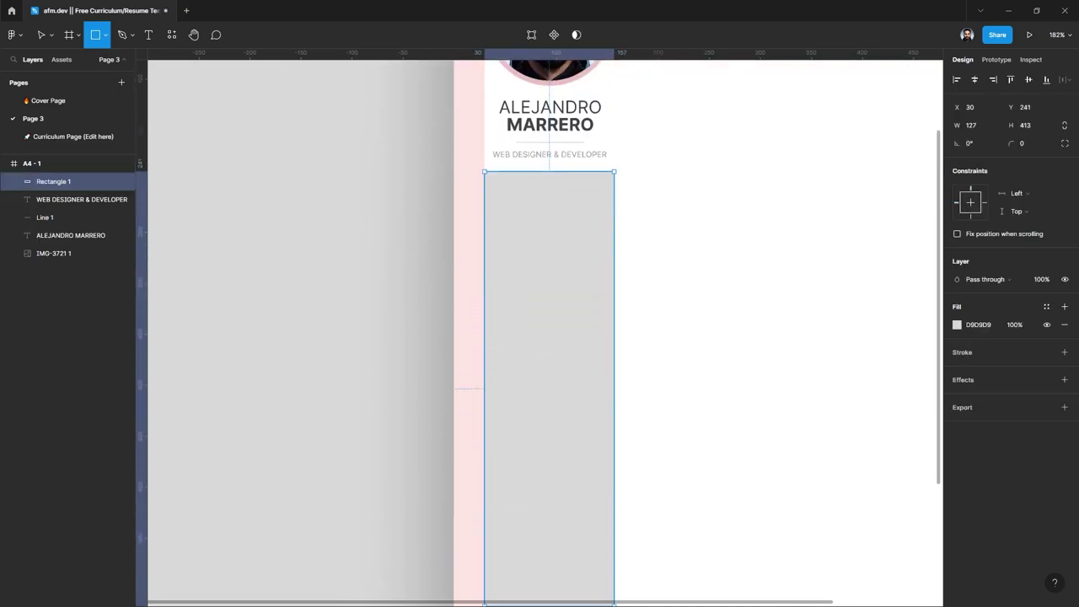
pyautogui.moveTo(614, 603); pyautogui.dragTo(621, 356)
pyautogui.scroll(-5, 621, 357)
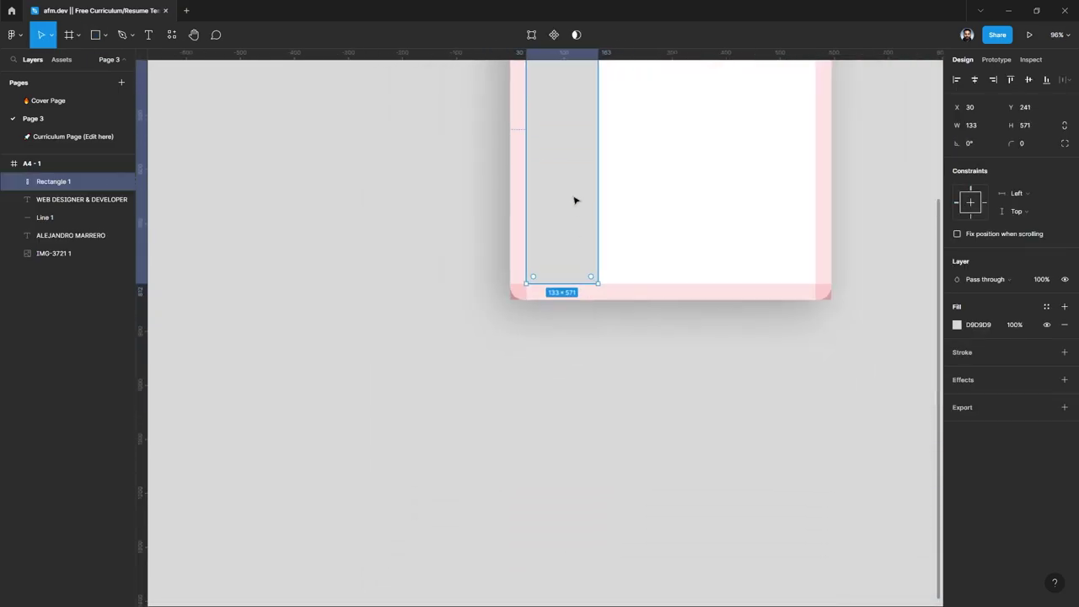
pyautogui.moveTo(576, 200); pyautogui.dragTo(546, 380)
pyautogui.scroll(1, 551, 419)
pyautogui.scroll(2, 551, 419)
pyautogui.scroll(3, 573, 414)
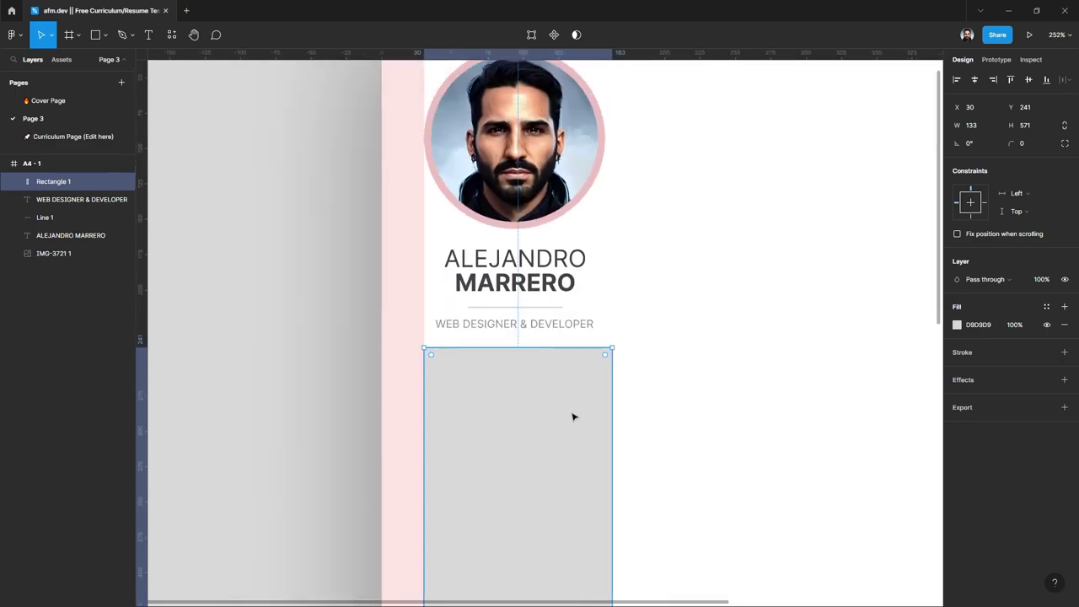
pyautogui.moveTo(613, 400); pyautogui.dragTo(651, 396)
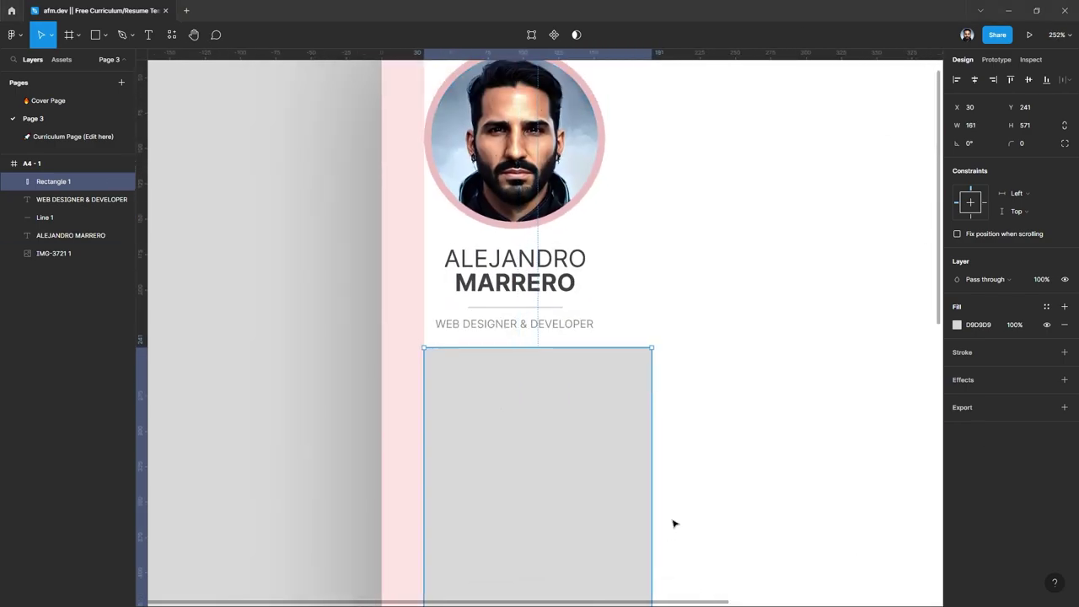
pyautogui.moveTo(650, 451)
pyautogui.mouseDown()
pyautogui.moveTo(627, 452)
pyautogui.moveTo(640, 457)
pyautogui.mouseUp()
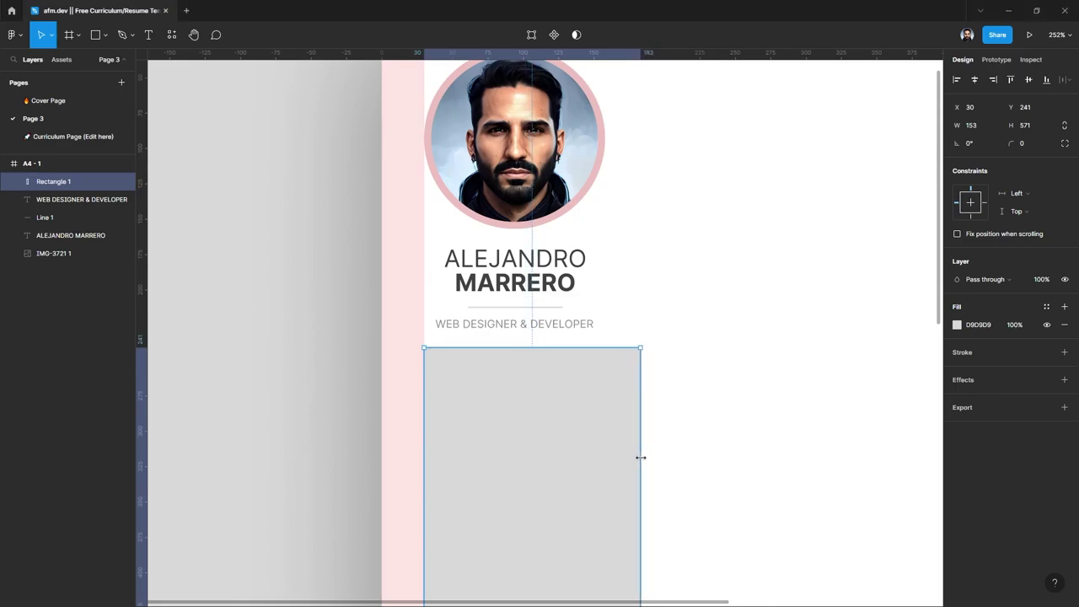
# Step: Centre the photo, name, line, subtitle and rectangle horizontally on the page
pyautogui.click(658, 317)
pyautogui.scroll(2, 657, 317)
pyautogui.click(573, 253)
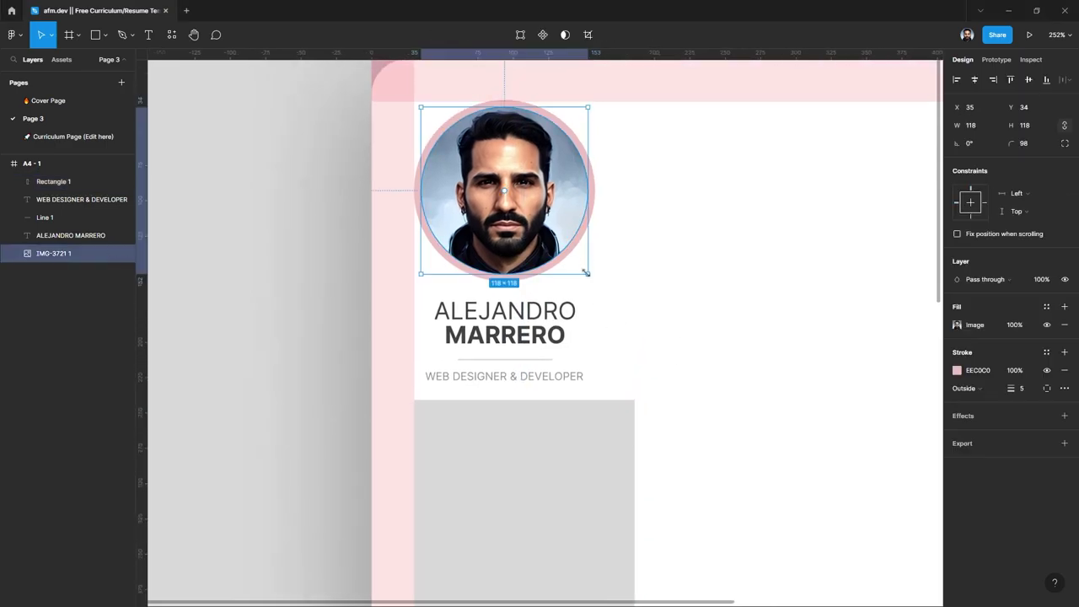
pyautogui.moveTo(586, 272); pyautogui.dragTo(567, 254)
pyautogui.hotkey('ctrl', 'z')
pyautogui.moveTo(709, 164); pyautogui.dragTo(423, 531)
pyautogui.click(976, 80)
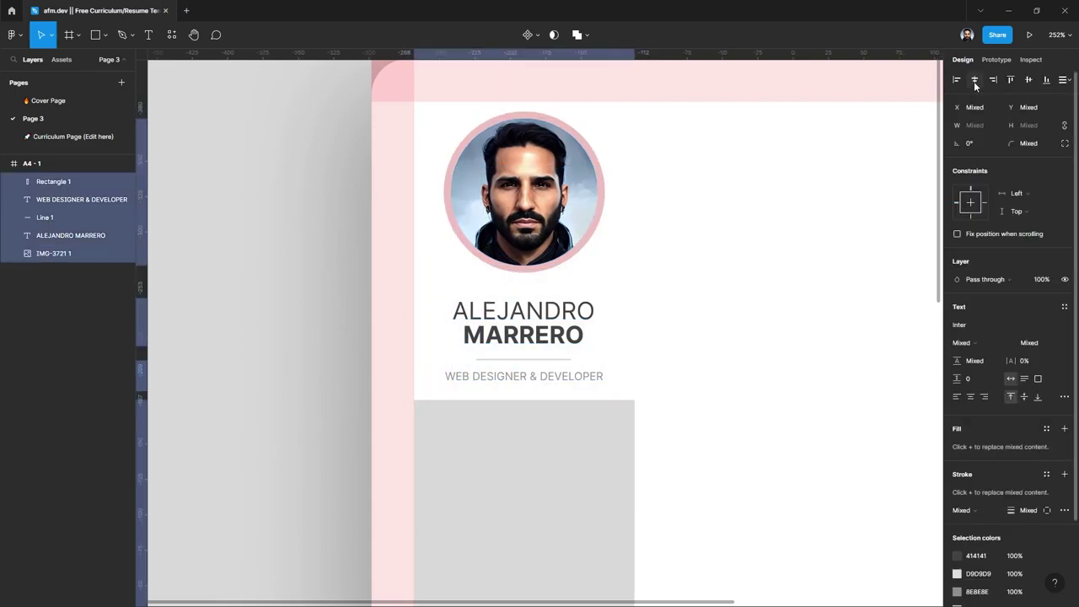
pyautogui.click(703, 340)
# Step: Centre the photo above the name and move the name block up closer to it
pyautogui.scroll(2, 666, 338)
pyautogui.scroll(1, 666, 338)
pyautogui.moveTo(529, 204); pyautogui.dragTo(531, 202)
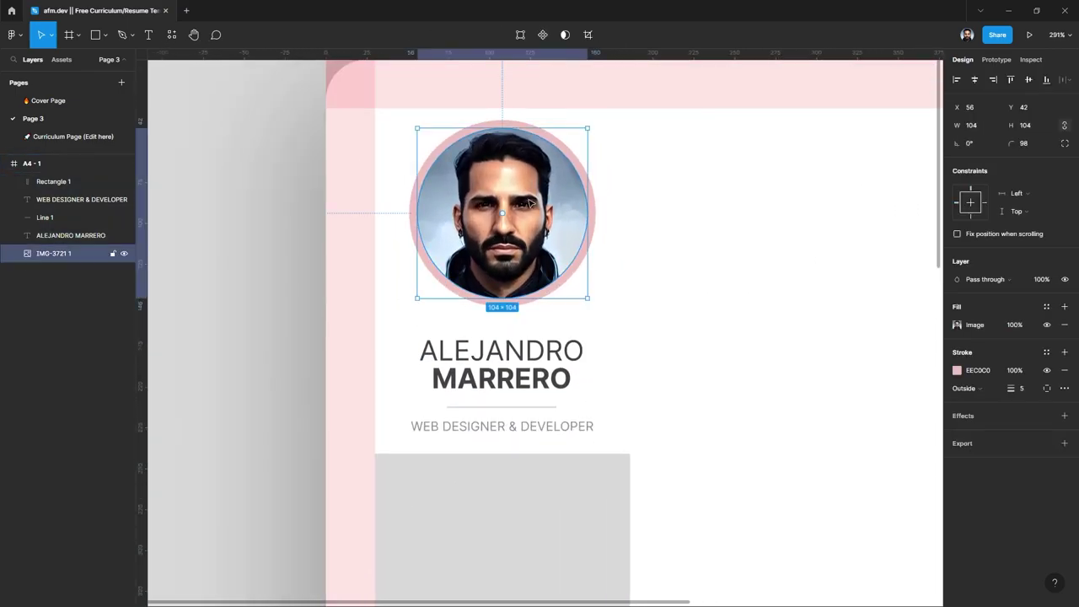
pyautogui.click(501, 362)
pyautogui.click(633, 340)
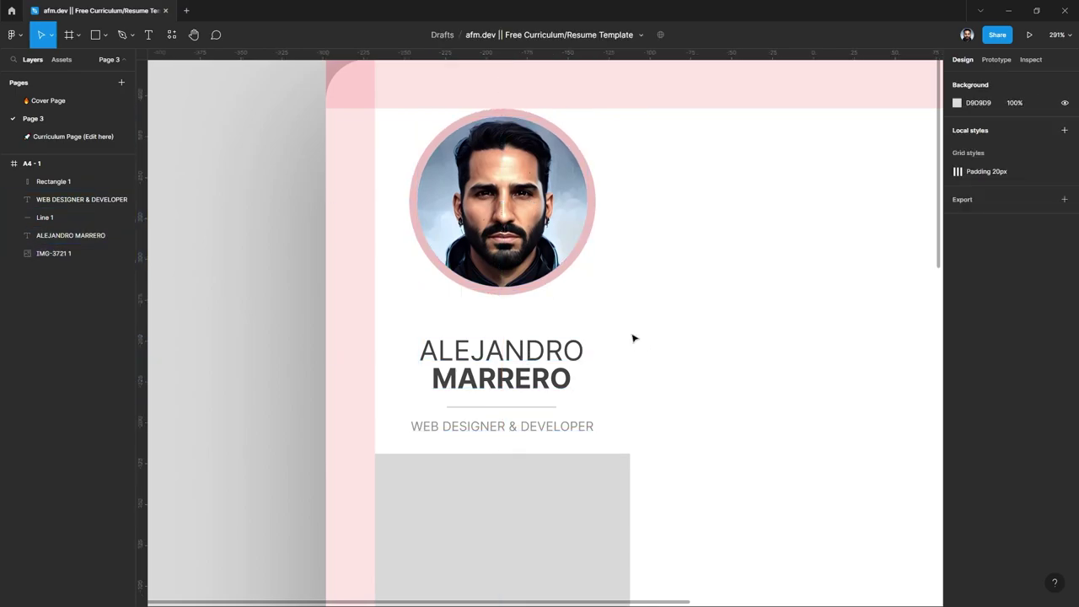
pyautogui.moveTo(638, 328); pyautogui.dragTo(409, 445)
pyautogui.moveTo(505, 383); pyautogui.dragTo(506, 364)
pyautogui.click(672, 366)
pyautogui.scroll(-1, 657, 433)
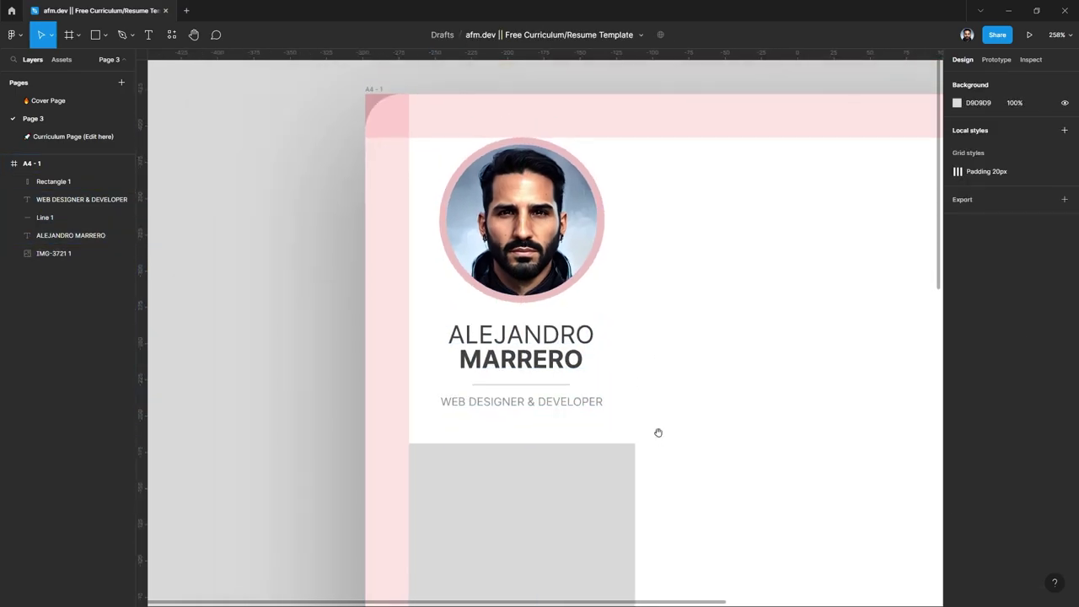
pyautogui.moveTo(658, 433)
pyautogui.mouseDown()
pyautogui.moveTo(660, 337)
pyautogui.moveTo(616, 393)
pyautogui.mouseUp()
# Step: Fill the tall rectangle pink
pyautogui.click(539, 446)
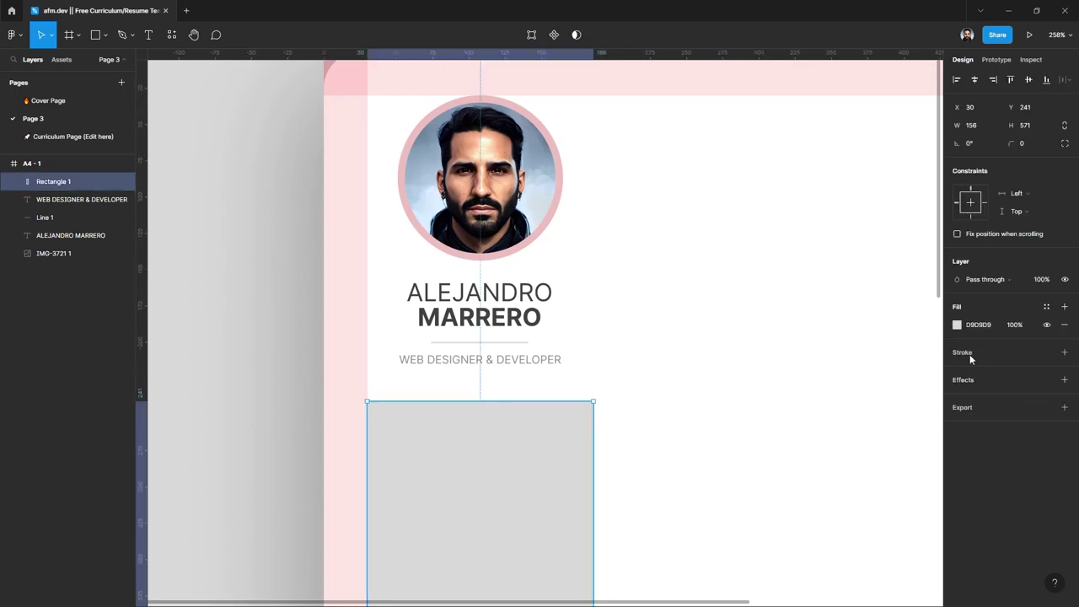
pyautogui.click(957, 325)
pyautogui.click(822, 566)
pyautogui.click(699, 400)
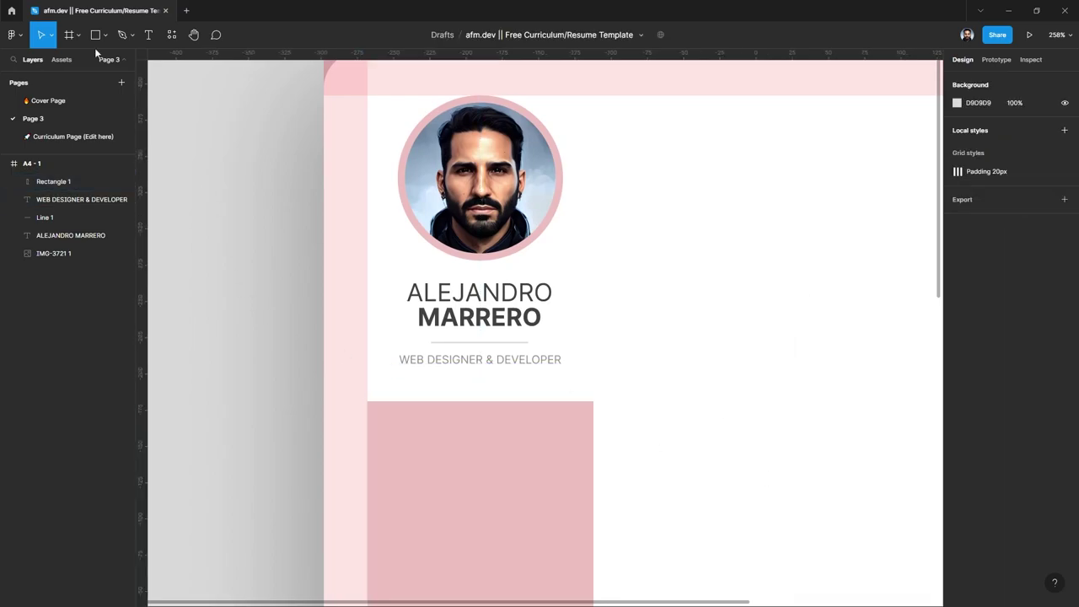
# Step: Add a grey label bar atop the pink block with a bold 414141 CONTACT heading
pyautogui.moveTo(392, 383); pyautogui.dragTo(559, 414)
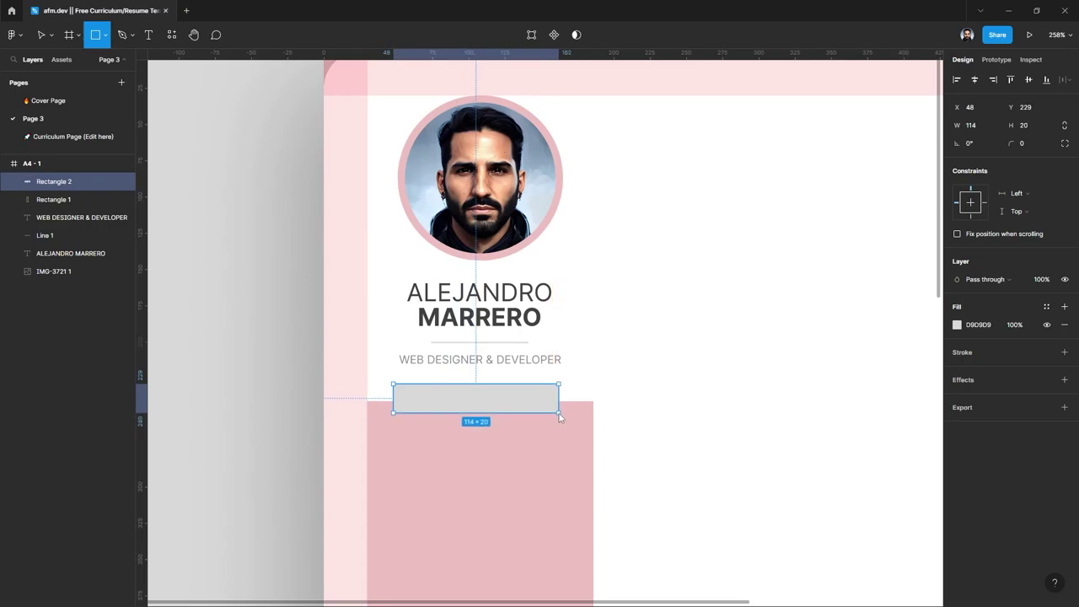
pyautogui.moveTo(505, 401); pyautogui.dragTo(506, 405)
pyautogui.scroll(5, 502, 404)
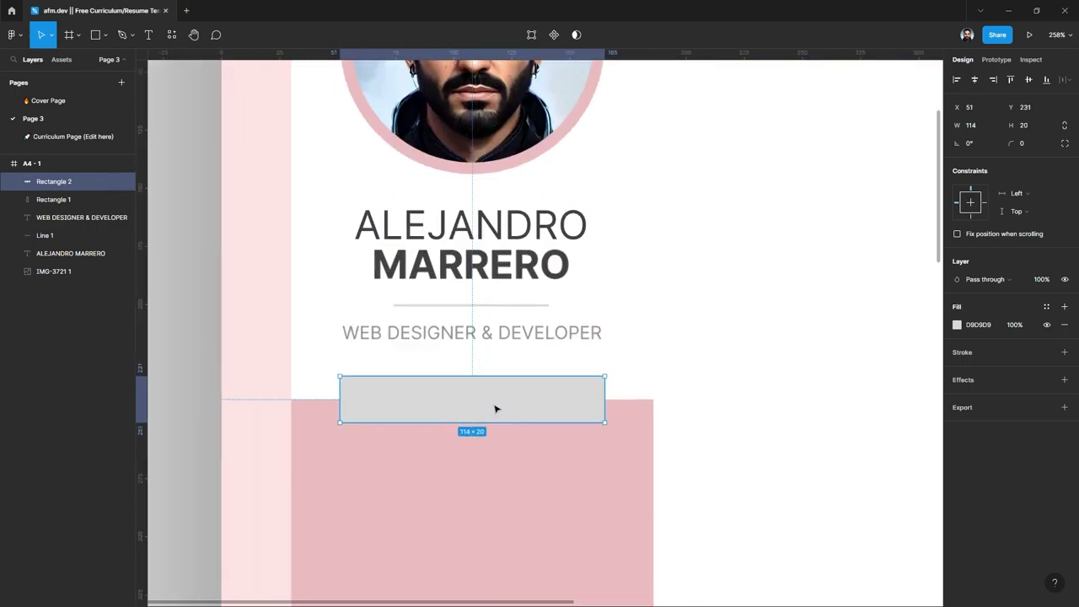
pyautogui.click(365, 398)
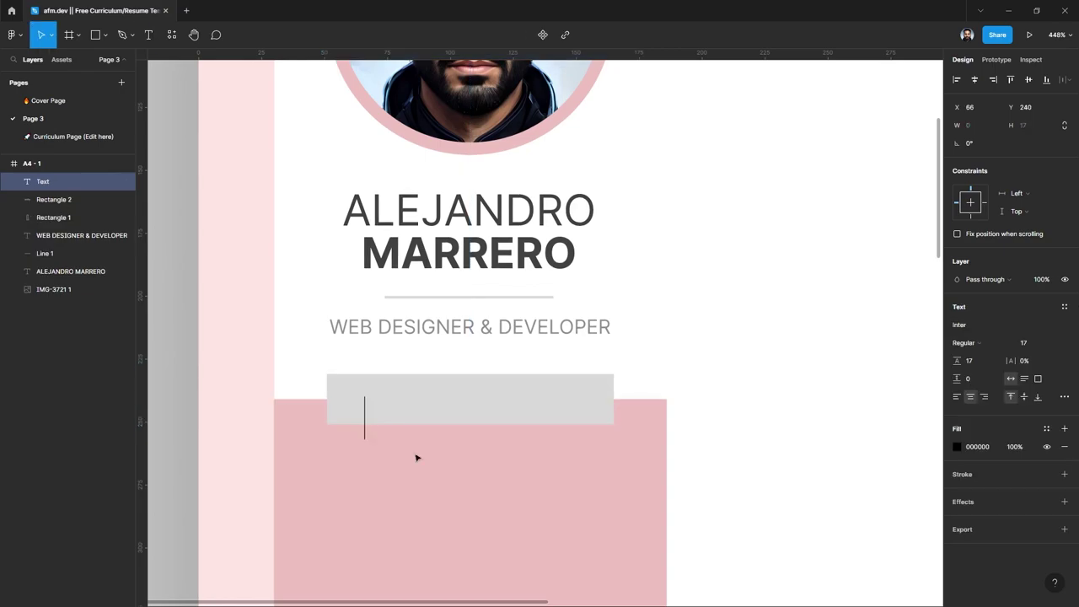
pyautogui.write('CONTACT')
pyautogui.hotkey('ctrl', 'a')
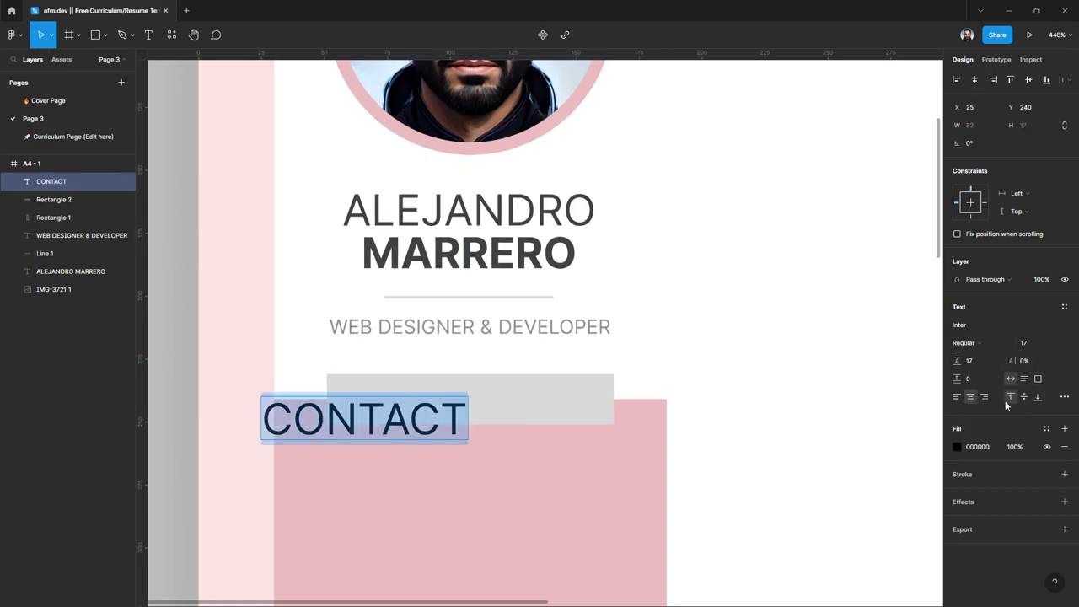
pyautogui.click(1001, 352)
pyautogui.click(993, 381)
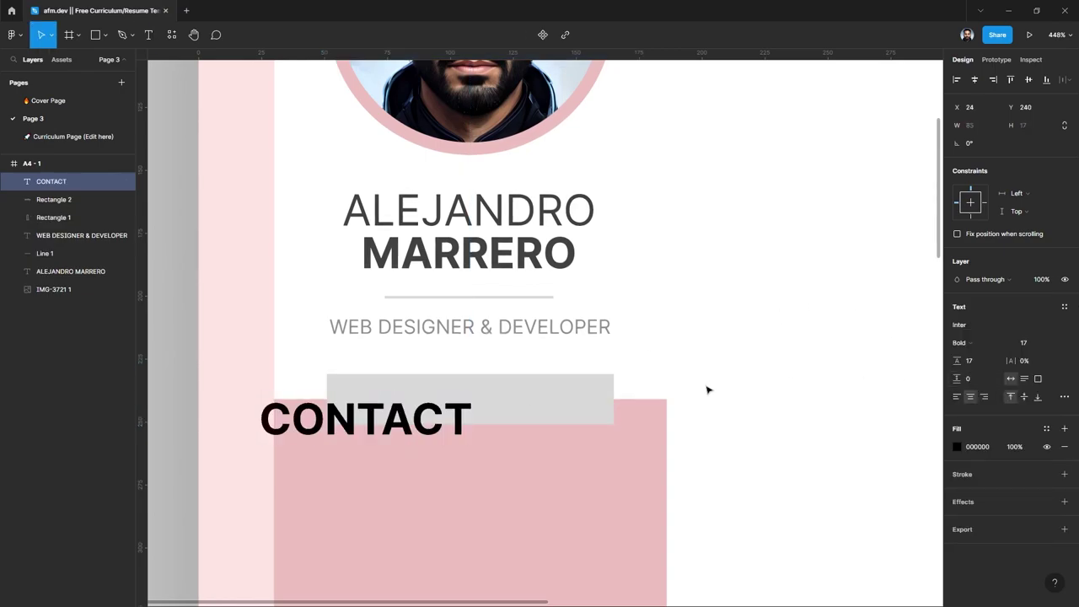
pyautogui.click(957, 447)
pyautogui.write('414141')
pyautogui.press('Return')
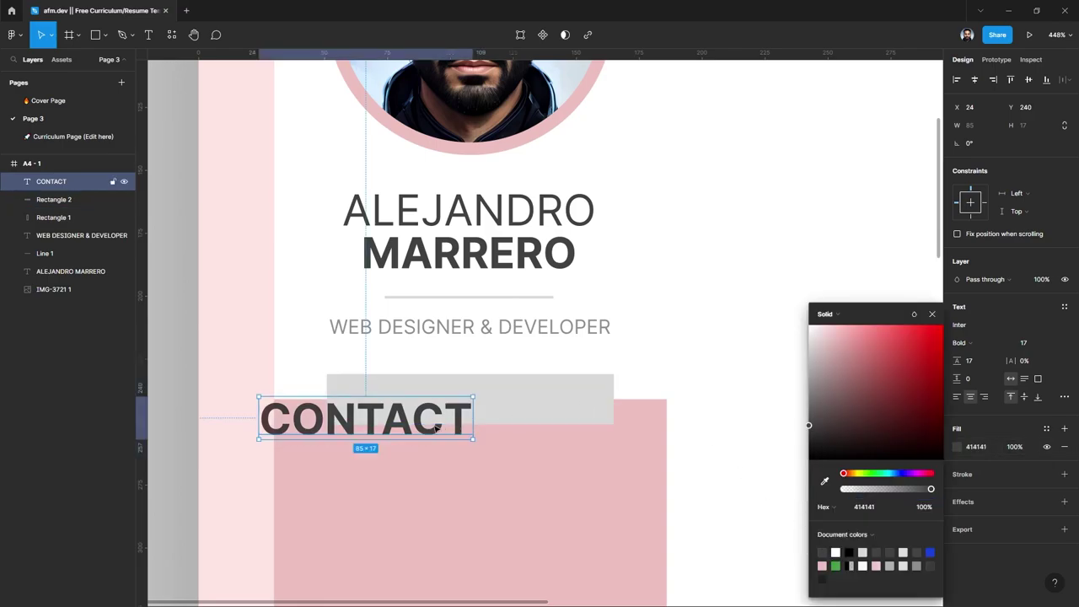
pyautogui.moveTo(471, 409); pyautogui.dragTo(575, 392)
# Step: Reduce the CONTACT heading to font size 13 within its grey label
pyautogui.click(1035, 343)
pyautogui.press('Down')
pyautogui.press('Down')
pyautogui.press('Down')
pyautogui.press('Down')
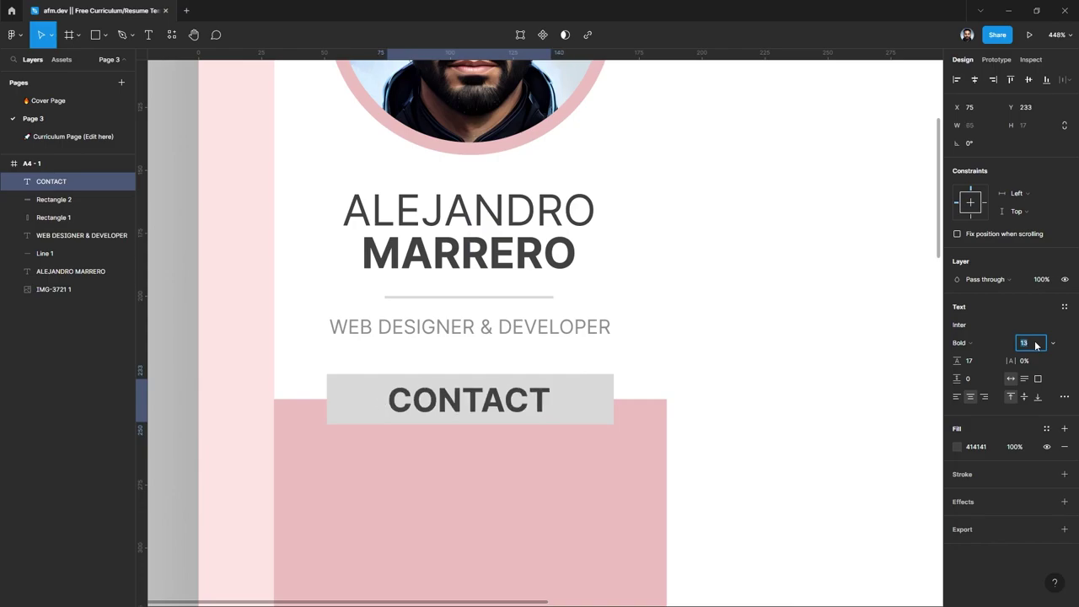
pyautogui.click(643, 422)
pyautogui.keyDown('shift'); pyautogui.click(552, 410); pyautogui.keyUp('shift')
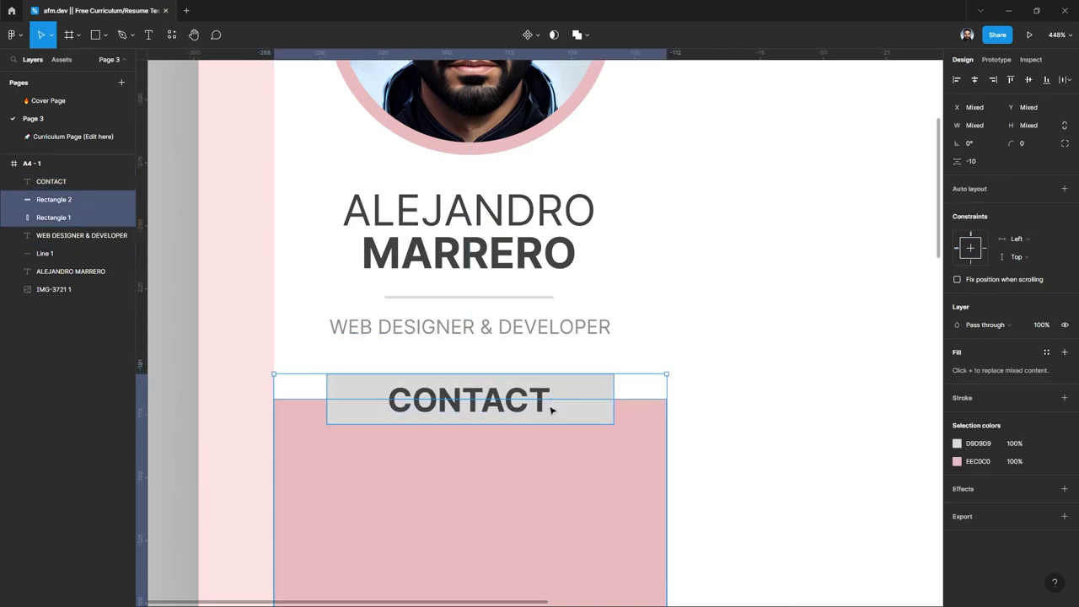
pyautogui.click(720, 257)
pyautogui.scroll(3, 699, 313)
pyautogui.scroll(-2, 699, 313)
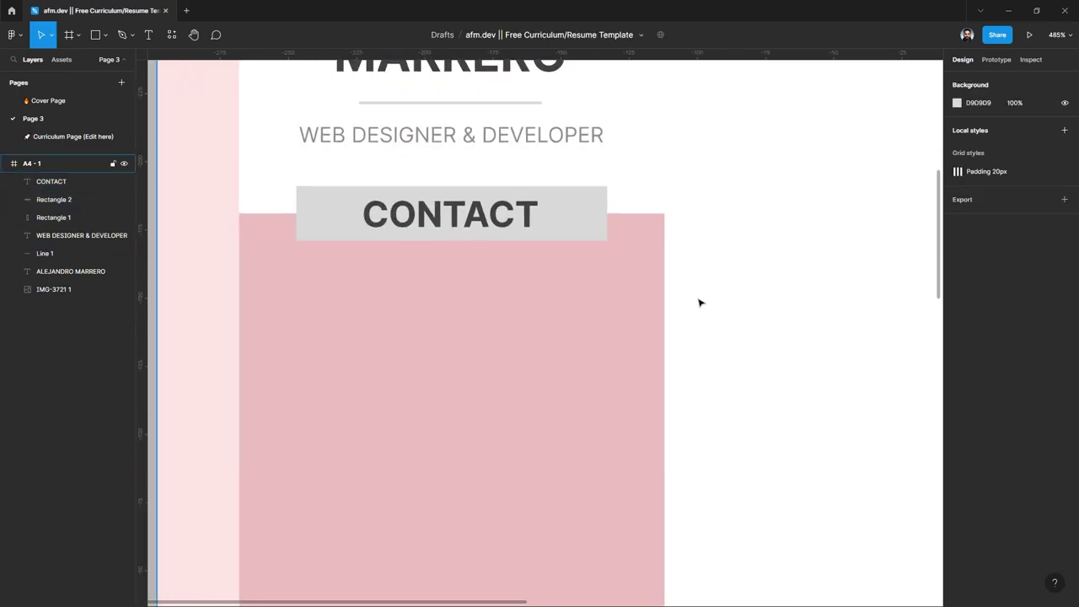
pyautogui.scroll(-2, 663, 244)
pyautogui.scroll(2, 602, 334)
pyautogui.scroll(-1, 603, 334)
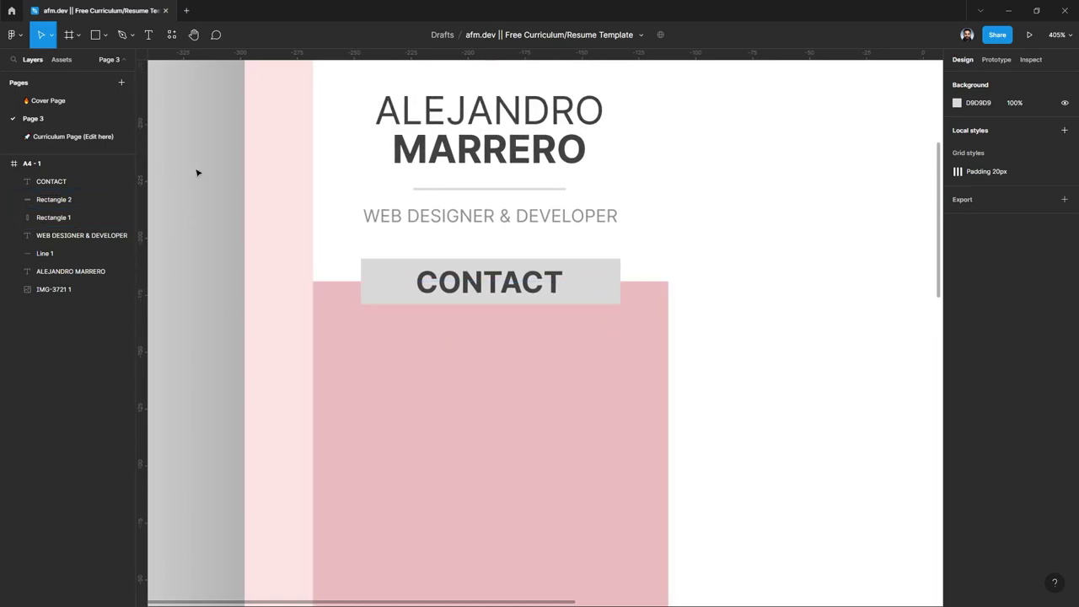
pyautogui.click(104, 38)
pyautogui.click(68, 103)
# Step: Draw a 15×15 circle below CONTACT, fill it white (FFFFFF), and duplicate it downward
pyautogui.moveTo(362, 319); pyautogui.dragTo(392, 355)
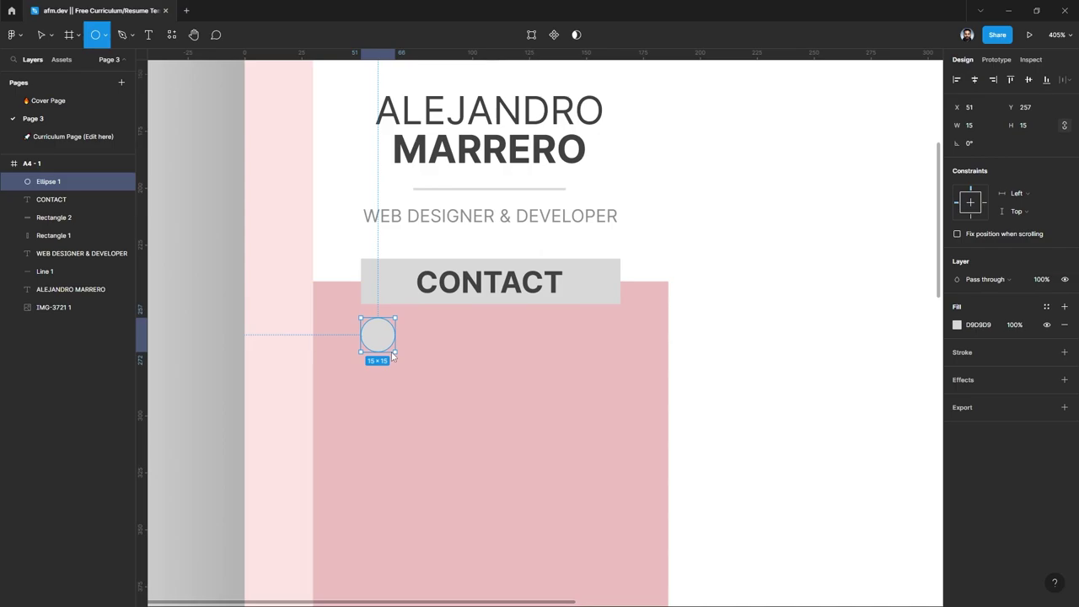
pyautogui.click(956, 325)
pyautogui.moveTo(910, 330); pyautogui.dragTo(812, 331)
pyautogui.press('Escape')
pyautogui.scroll(3, 433, 349)
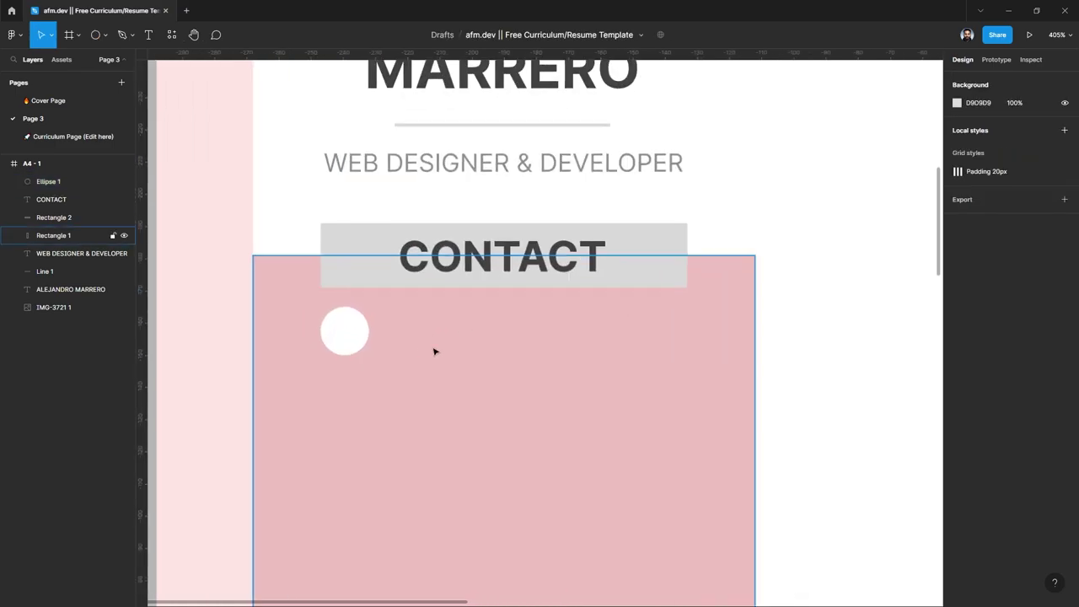
pyautogui.scroll(2, 341, 339)
pyautogui.moveTo(344, 337); pyautogui.dragTo(335, 521)
pyautogui.scroll(-1, 337, 477)
# Step: Add a 'Berlin, Germany' text label beside the first circle
pyautogui.press('t')
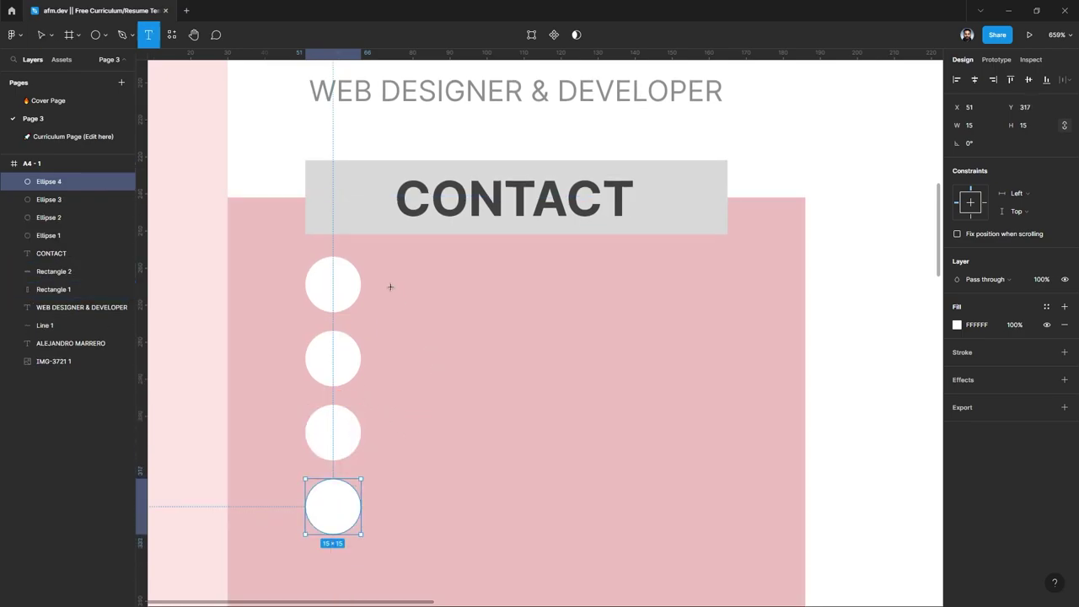
pyautogui.click(390, 284)
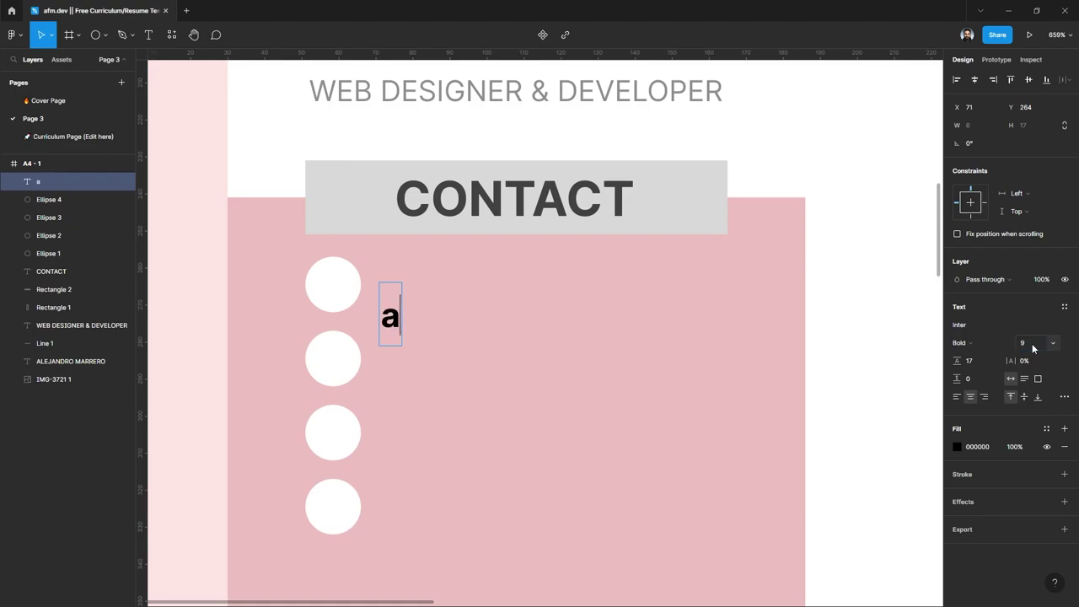
pyautogui.write('ERLINA')
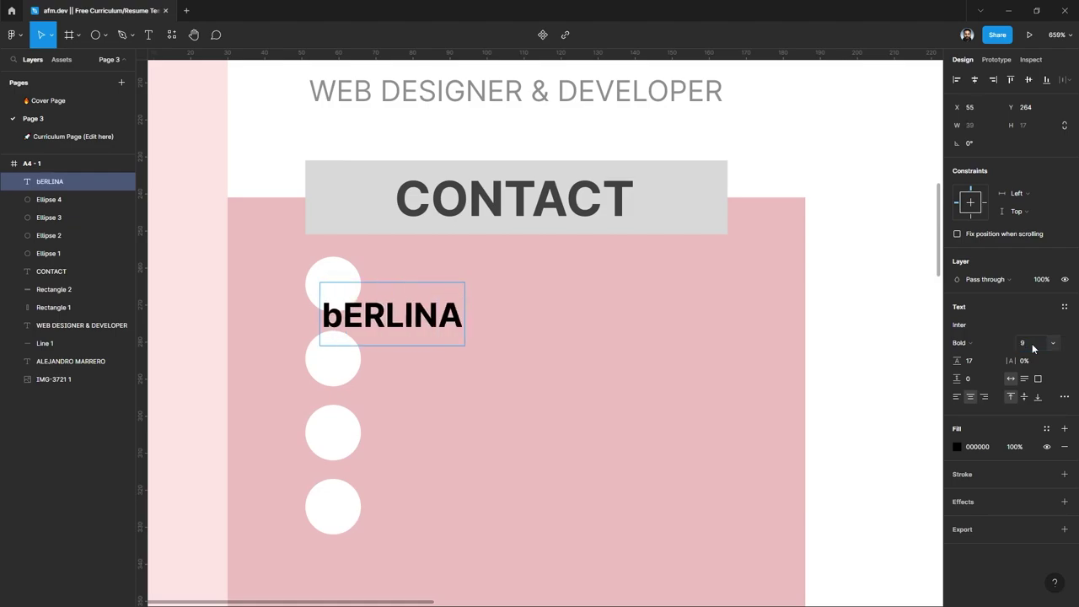
pyautogui.hotkey('ctrl', 'a')
pyautogui.write('BV')
pyautogui.write('lin, Germany')
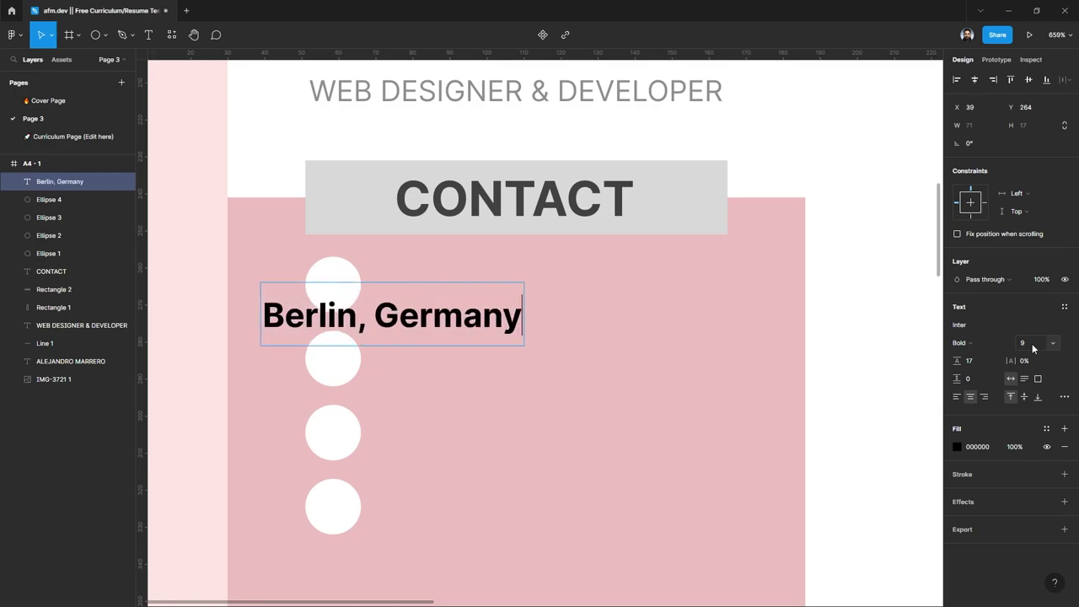
pyautogui.press('Escape')
pyautogui.moveTo(487, 320)
pyautogui.mouseDown()
pyautogui.moveTo(562, 299)
pyautogui.moveTo(565, 284)
pyautogui.mouseUp()
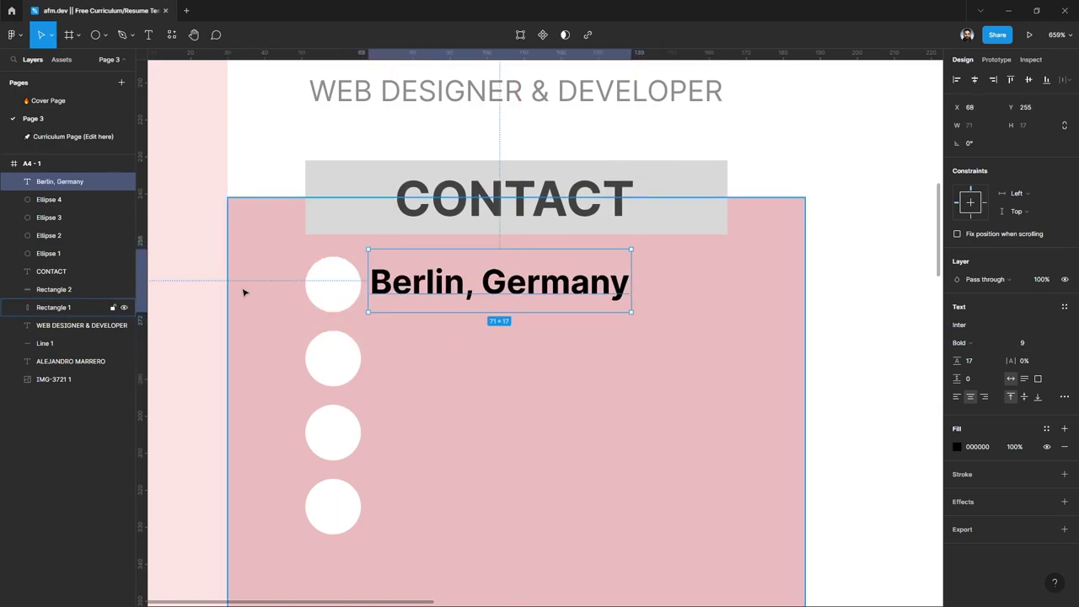
# Step: Make the Berlin, Germany label Regular weight with a dark grey 414141 fill
pyautogui.keyDown('shift'); pyautogui.click(333, 284); pyautogui.keyUp('shift')
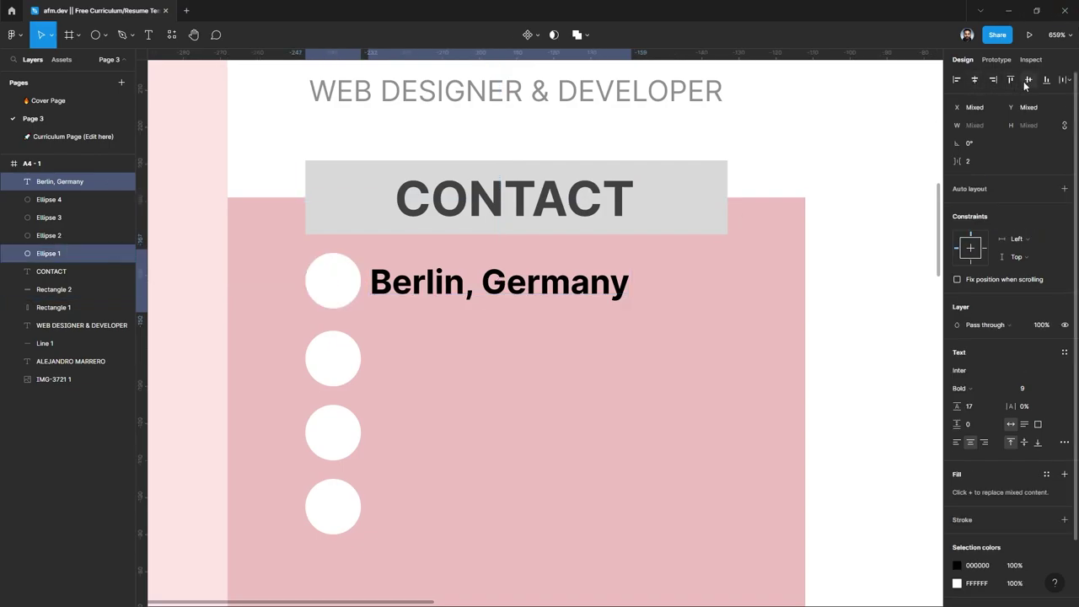
pyautogui.click(553, 331)
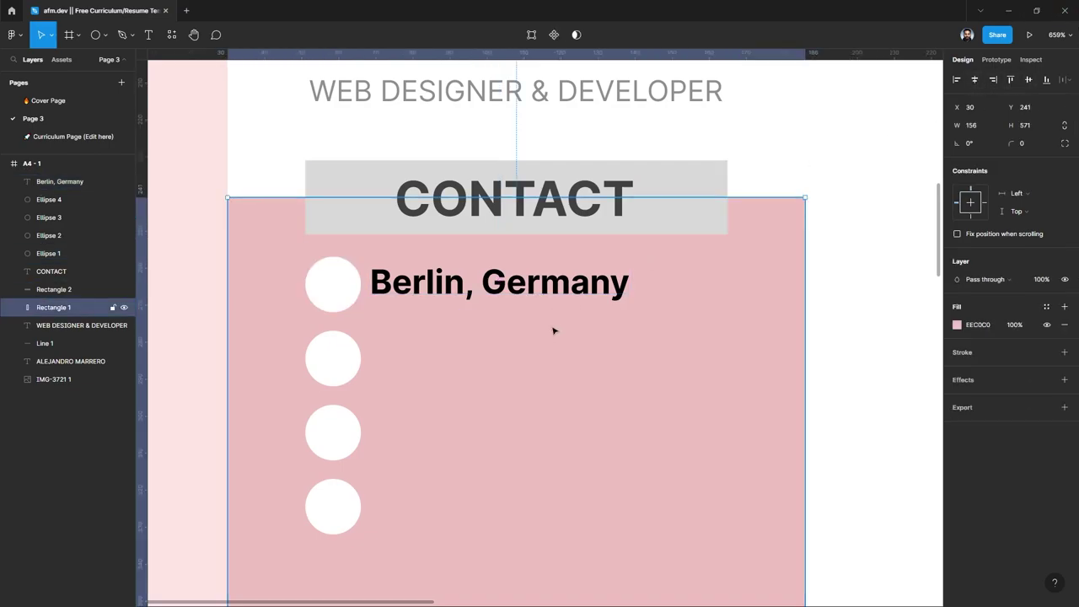
pyautogui.click(541, 285)
pyautogui.click(965, 342)
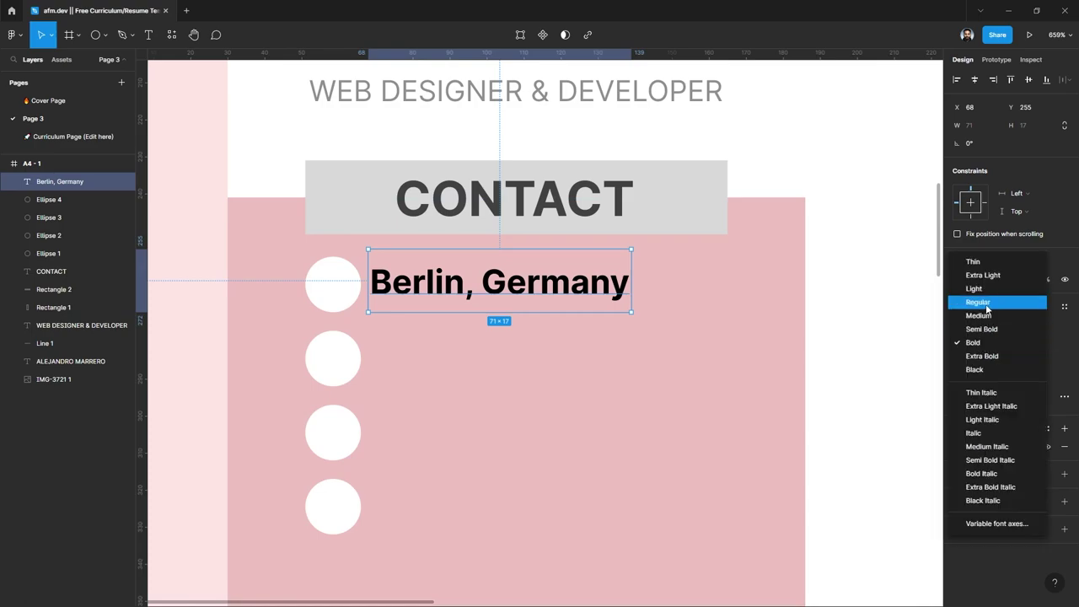
pyautogui.click(969, 301)
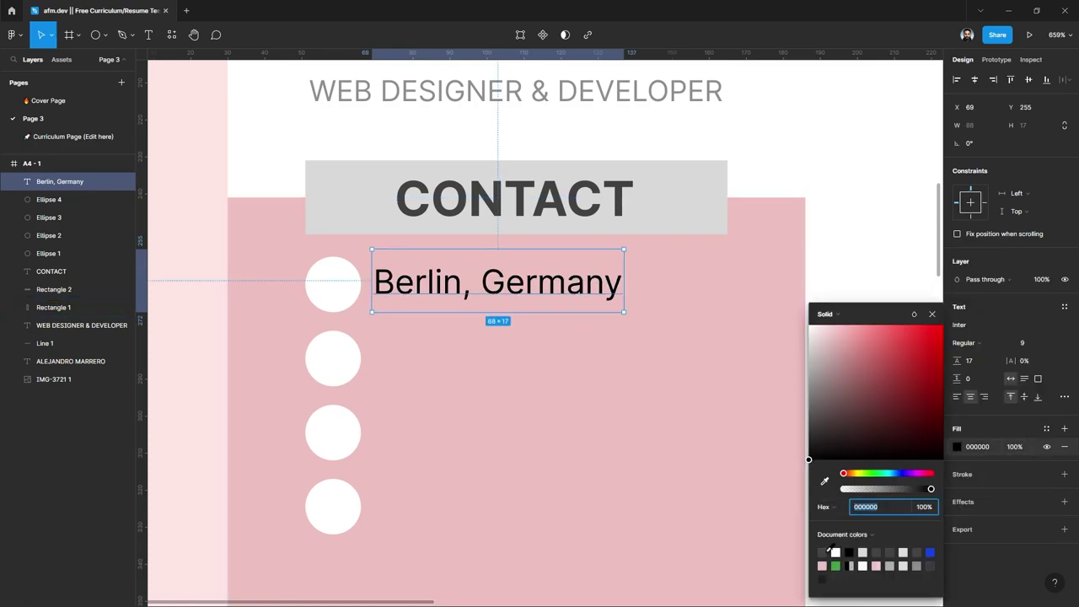
pyautogui.click(822, 553)
pyautogui.click(672, 378)
pyautogui.click(497, 297)
# Step: Copy the label beside the other three circles, reverting a trial edit of one copy
pyautogui.moveTo(497, 297)
pyautogui.mouseDown()
pyautogui.moveTo(469, 366)
pyautogui.moveTo(459, 438)
pyautogui.mouseUp()
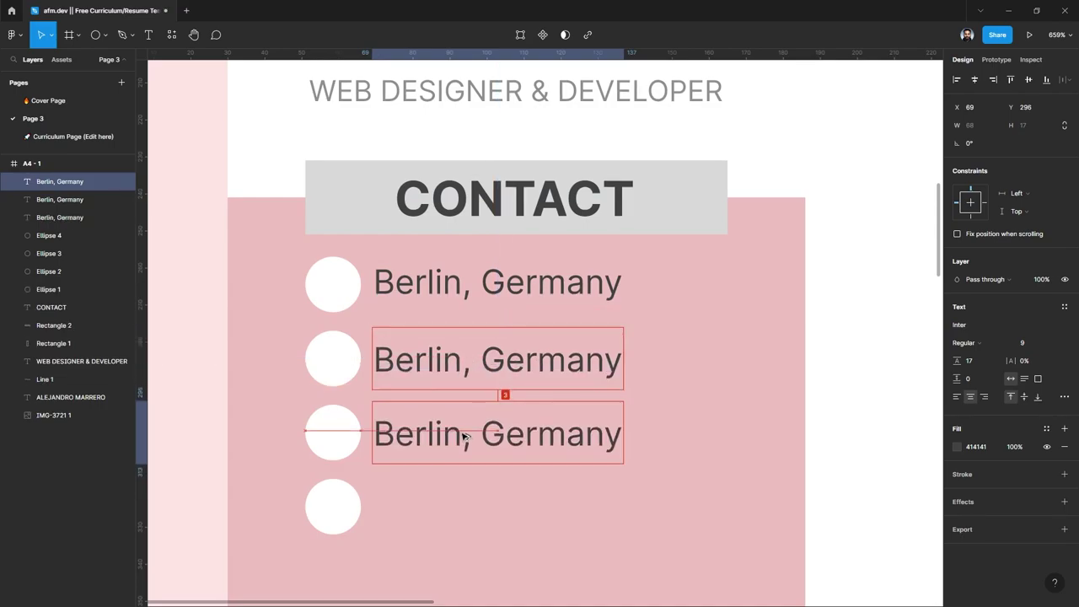
pyautogui.keyDown('alt'); pyautogui.moveTo(525, 438); pyautogui.dragTo(523, 511); pyautogui.keyUp('alt')
pyautogui.doubleClick(486, 299)
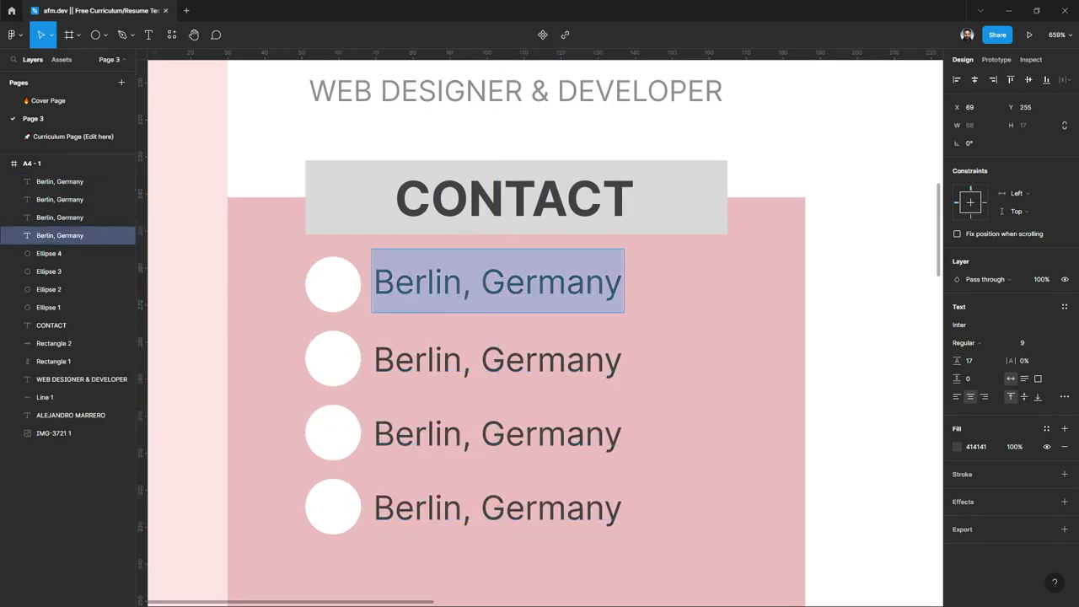
pyautogui.doubleClick(550, 360)
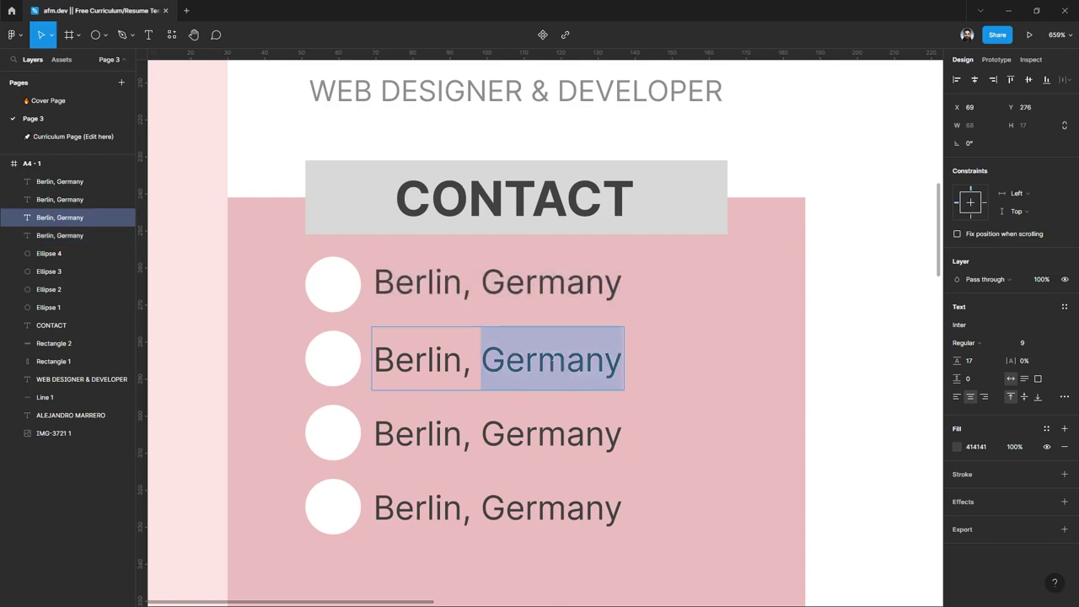
pyautogui.write('+49')
pyautogui.hotkey('ctrl', 'a')
pyautogui.press('Escape')
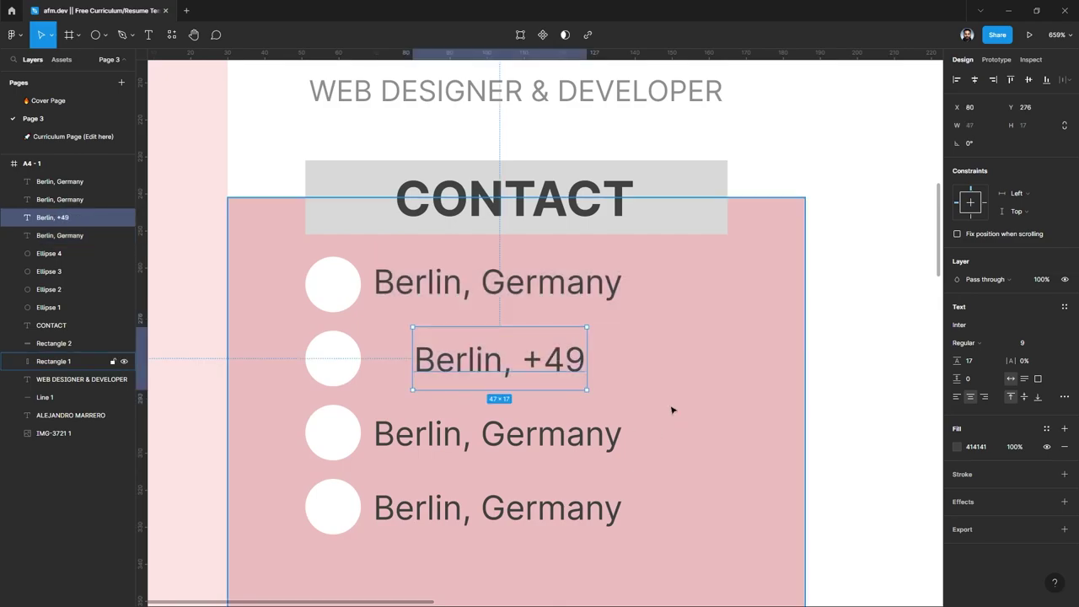
pyautogui.hotkey('ctrl', 'z')
pyautogui.press('Escape')
# Step: Replace the second contact line's text with a phone number
pyautogui.keyDown('shift'); pyautogui.click(556, 284); pyautogui.keyUp('shift')
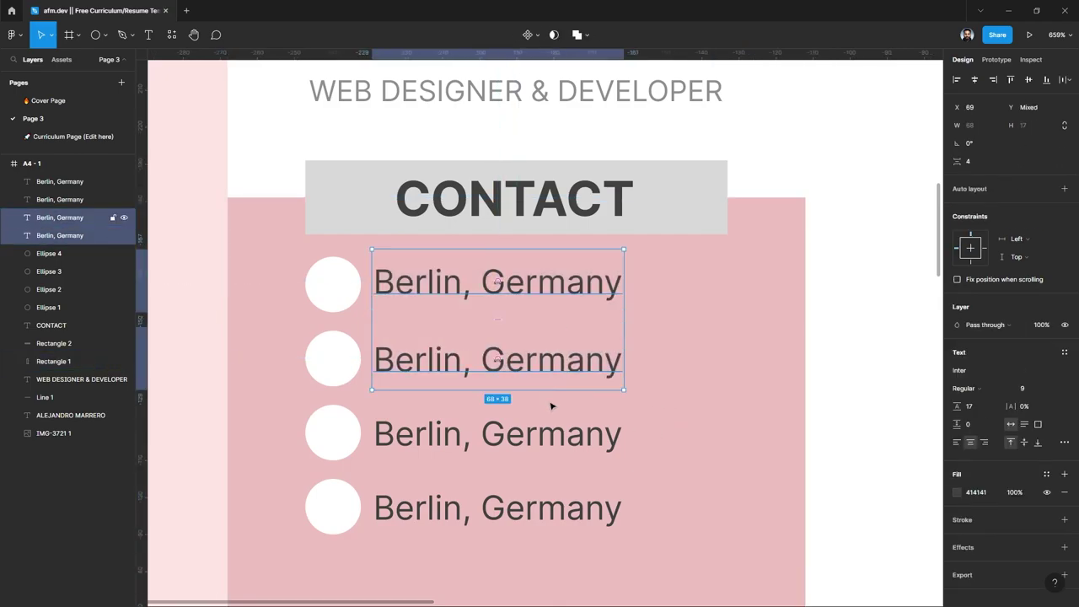
pyautogui.keyDown('shift'); pyautogui.click(552, 434); pyautogui.keyUp('shift')
pyautogui.keyDown('shift'); pyautogui.click(552, 508); pyautogui.keyUp('shift')
pyautogui.doubleClick(570, 284)
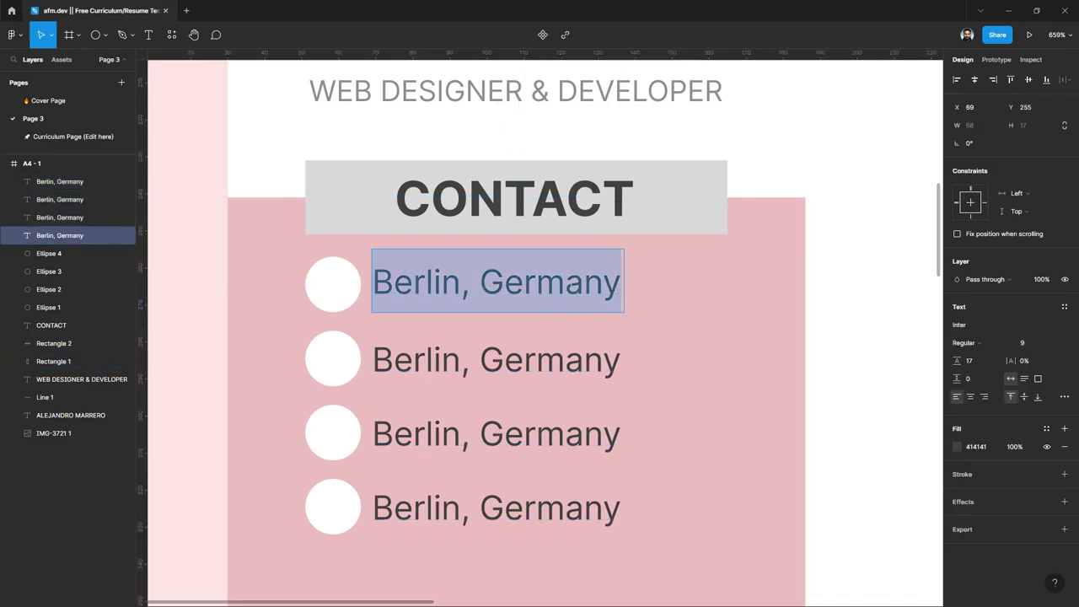
pyautogui.doubleClick(534, 375)
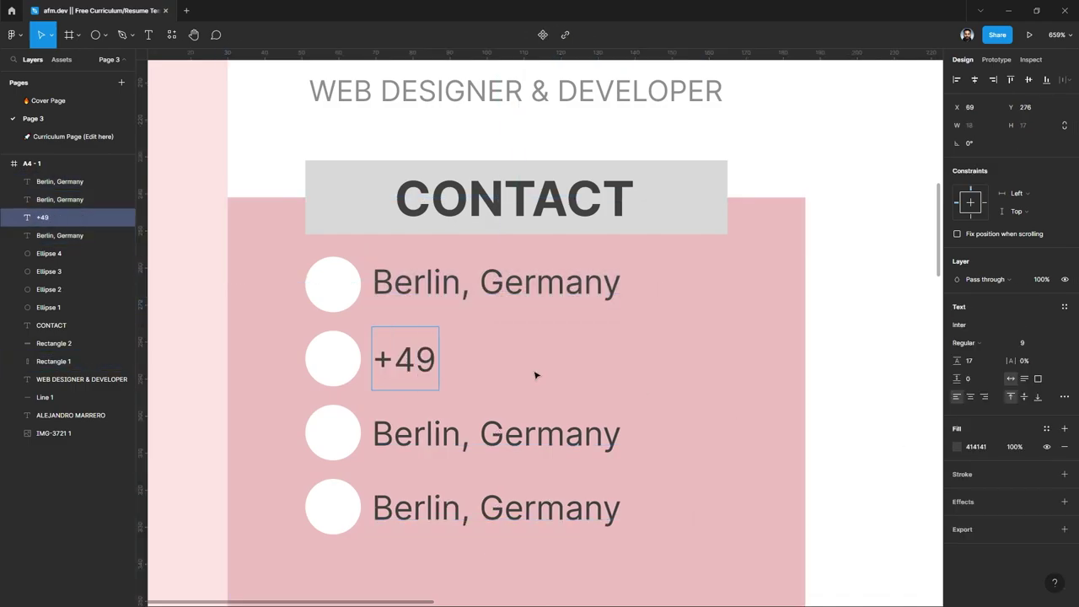
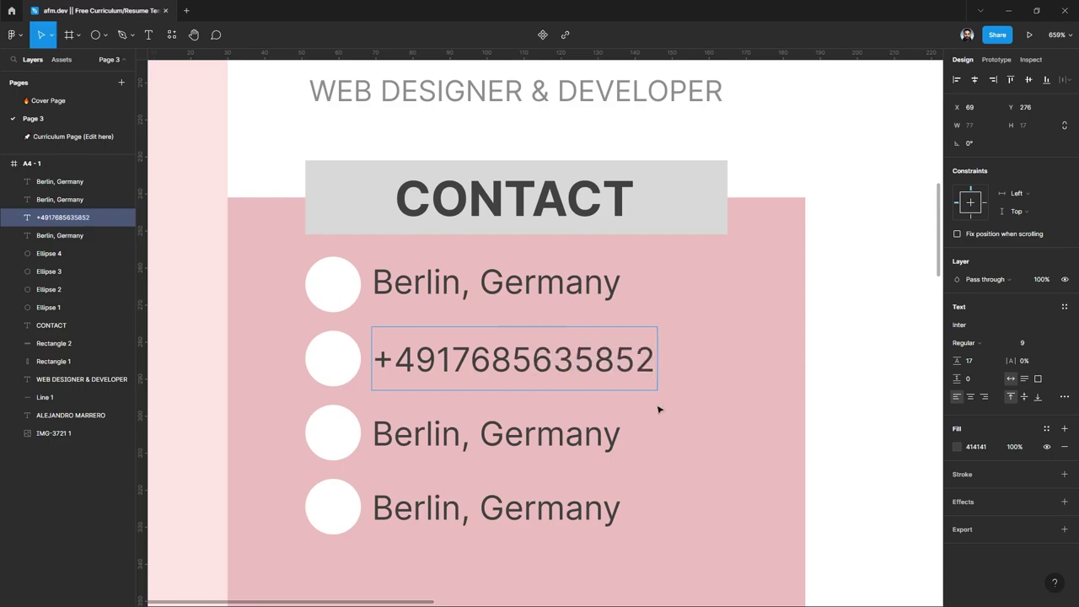
pyautogui.doubleClick(582, 434)
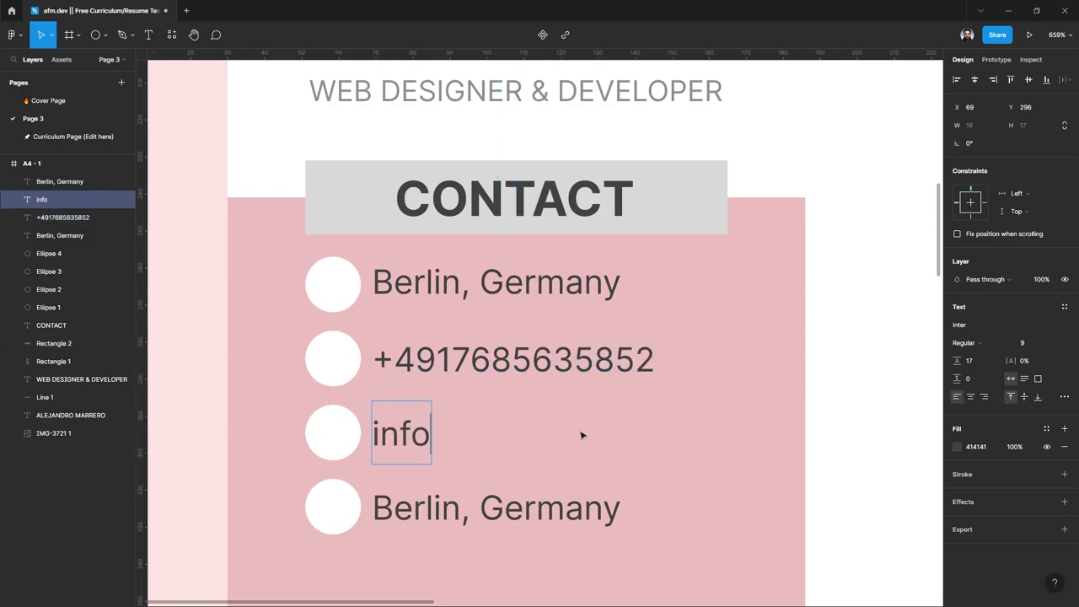
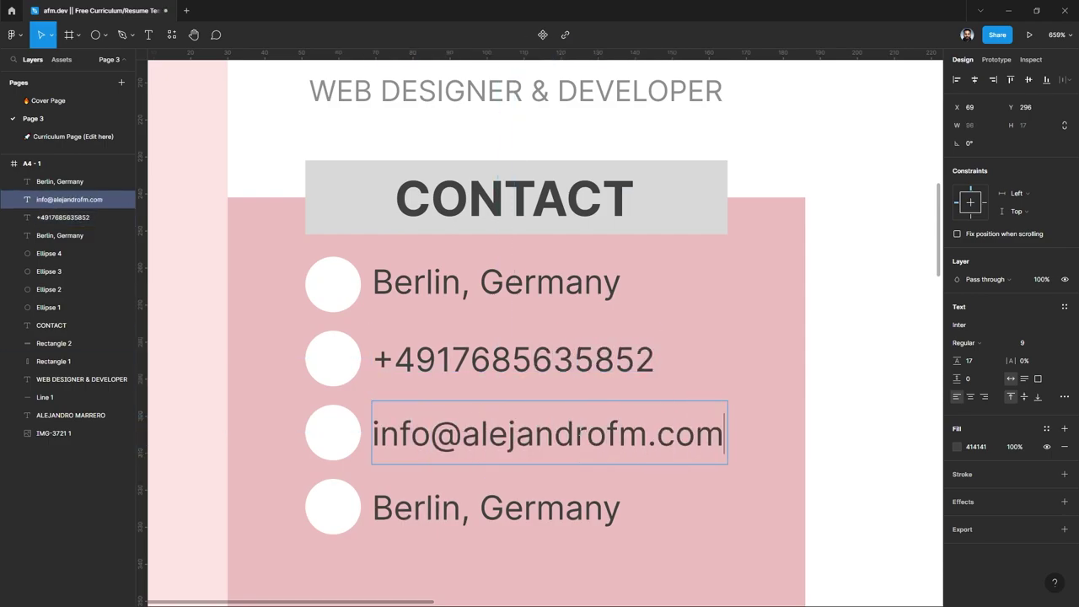
pyautogui.press('Escape')
pyautogui.doubleClick(587, 511)
pyautogui.write('https://af')
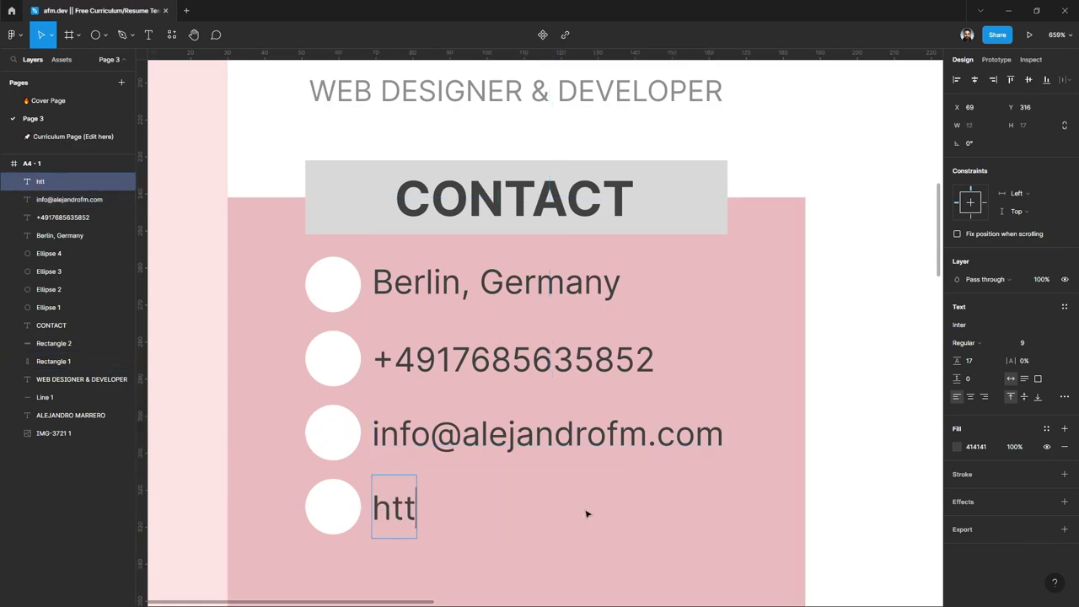
pyautogui.write('m.dev')
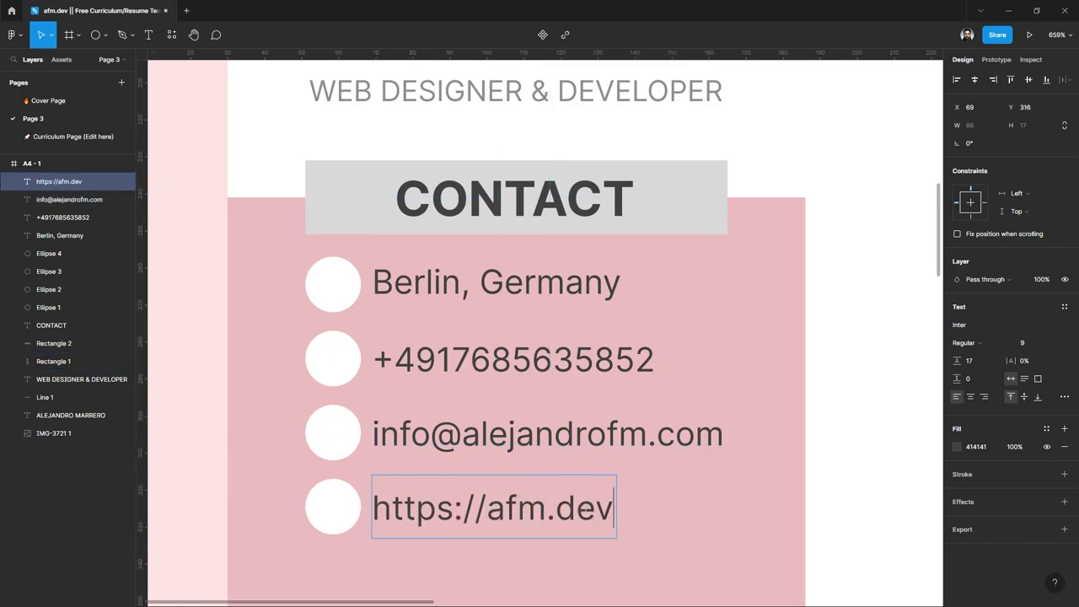
pyautogui.press('Escape')
pyautogui.scroll(-3, 692, 386)
pyautogui.scroll(-2, 679, 383)
pyautogui.press('Escape')
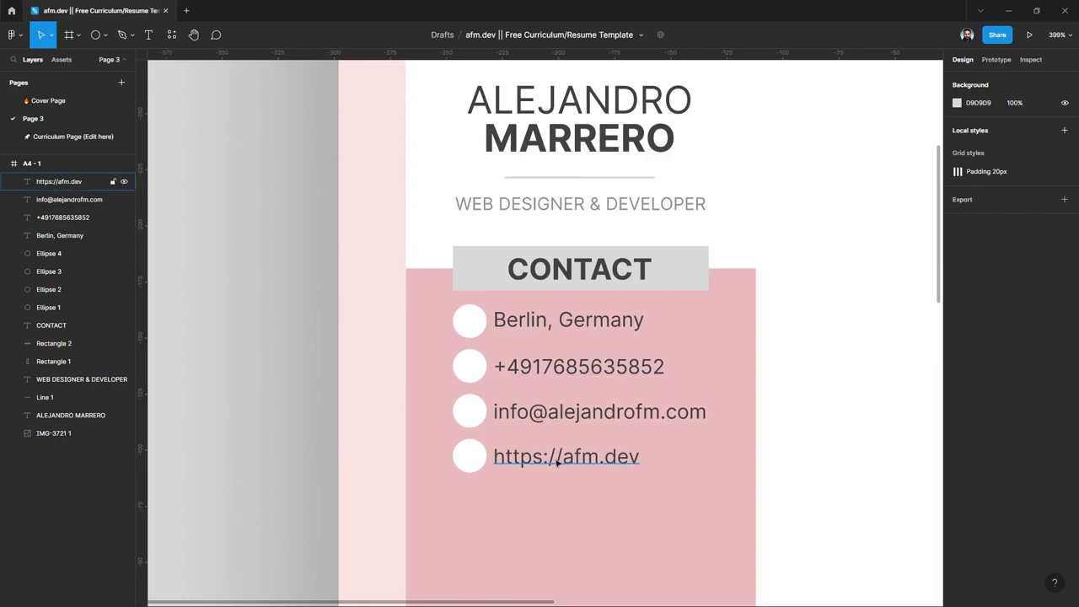
pyautogui.scroll(2, 556, 453)
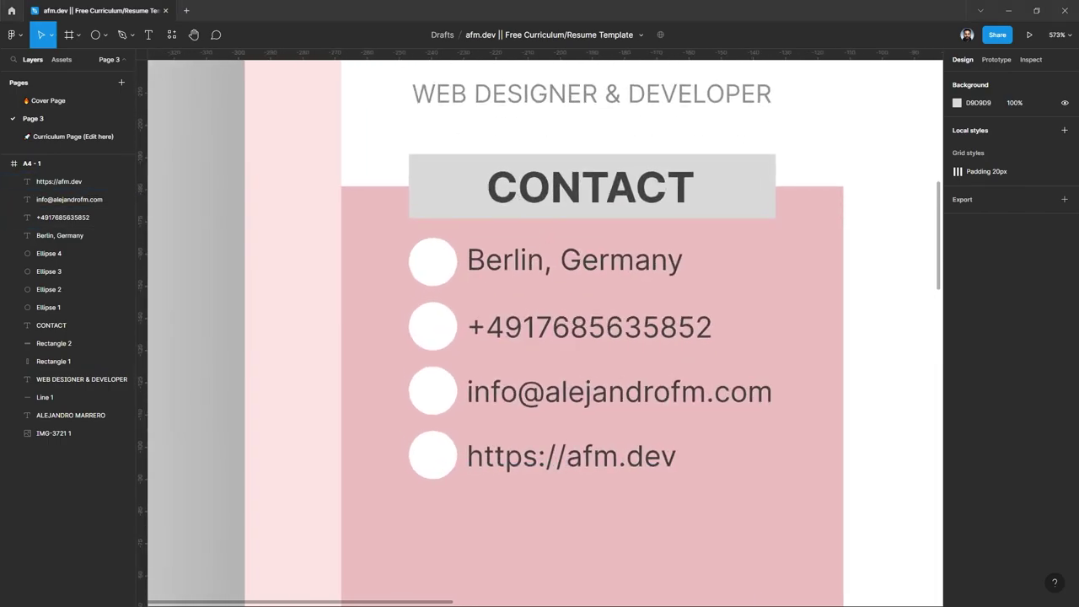
# Step: Place a pasted house icon inside the Berlin, Germany circle
pyautogui.click(542, 290)
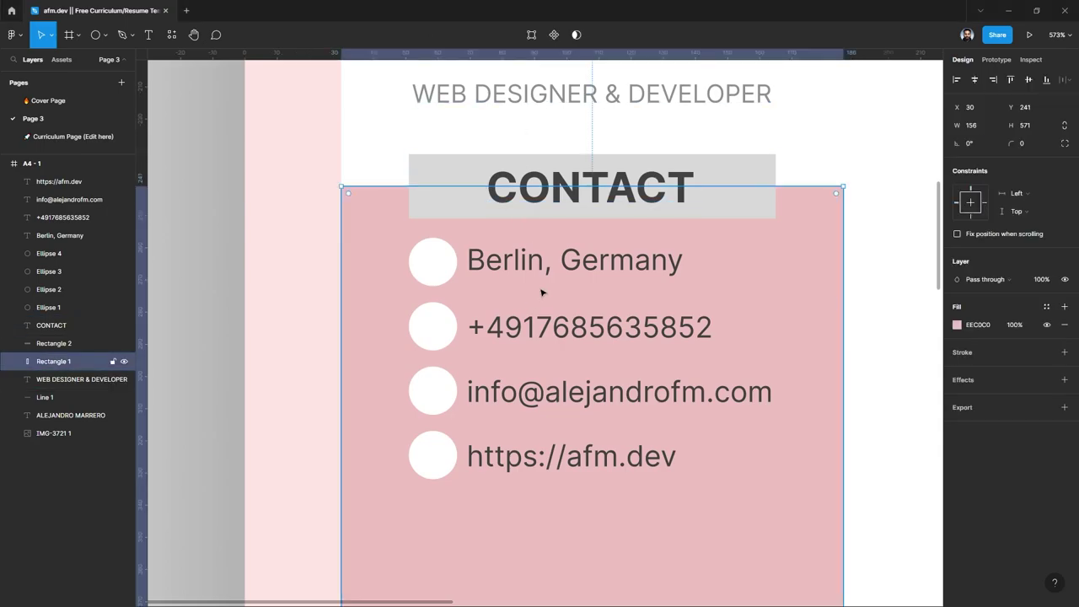
pyautogui.hotkey('ctrl', 'v')
pyautogui.moveTo(542, 326); pyautogui.dragTo(439, 268)
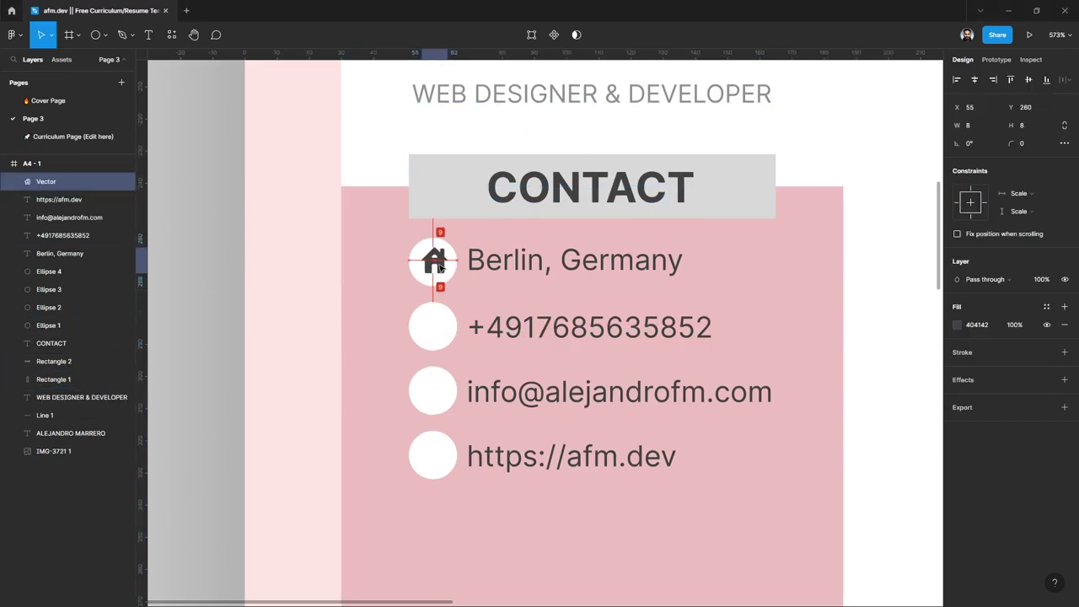
pyautogui.click(522, 309)
pyautogui.click(447, 256)
pyautogui.scroll(4, 447, 253)
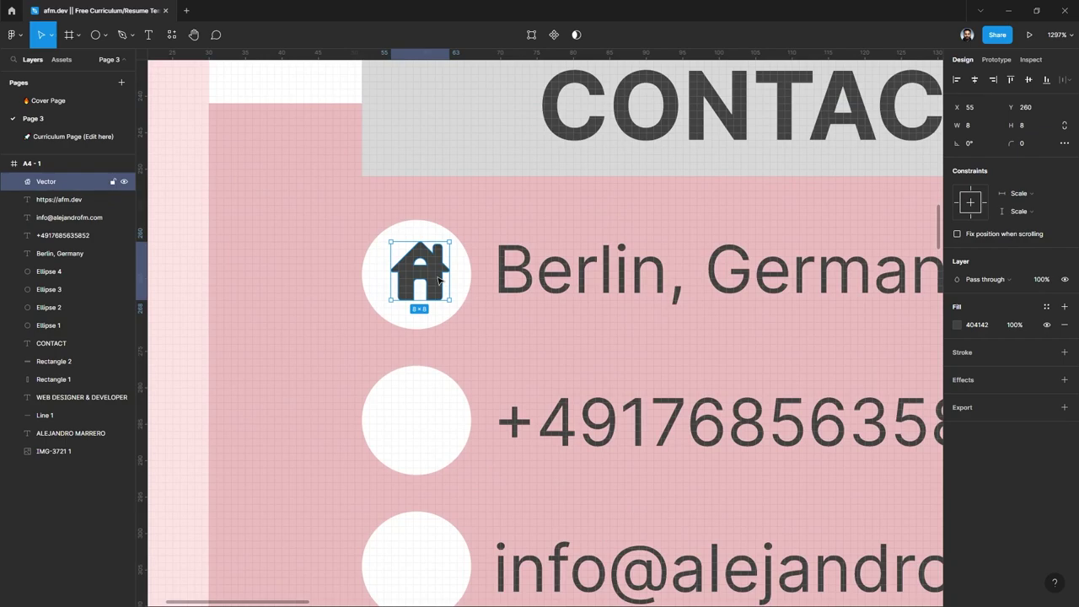
pyautogui.click(511, 337)
pyautogui.click(460, 310)
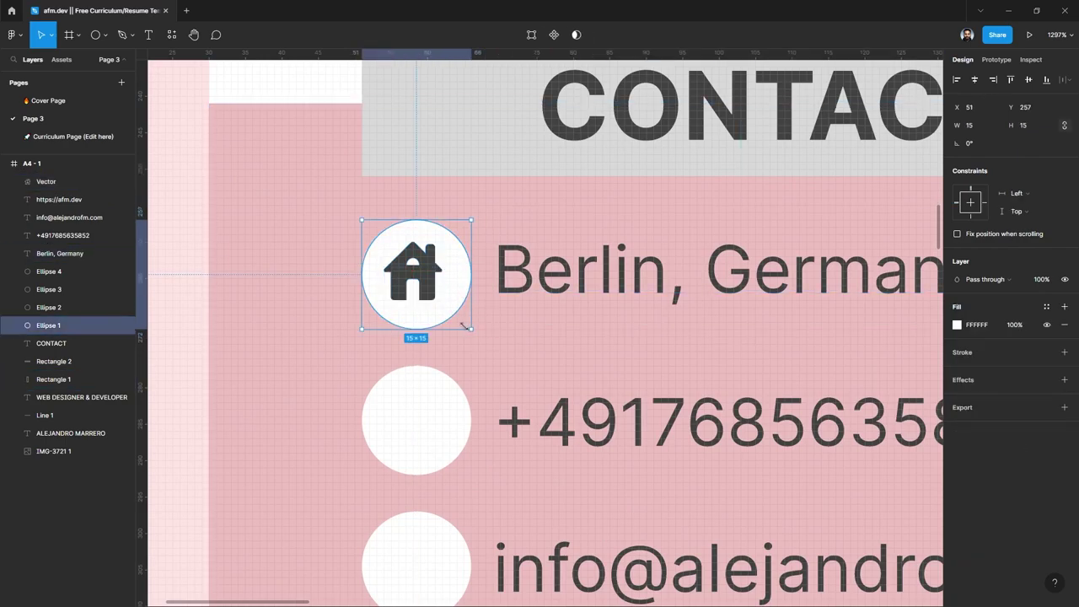
# Step: Resize the contact circles to 14×14
pyautogui.click(452, 386)
pyautogui.scroll(-3, 454, 374)
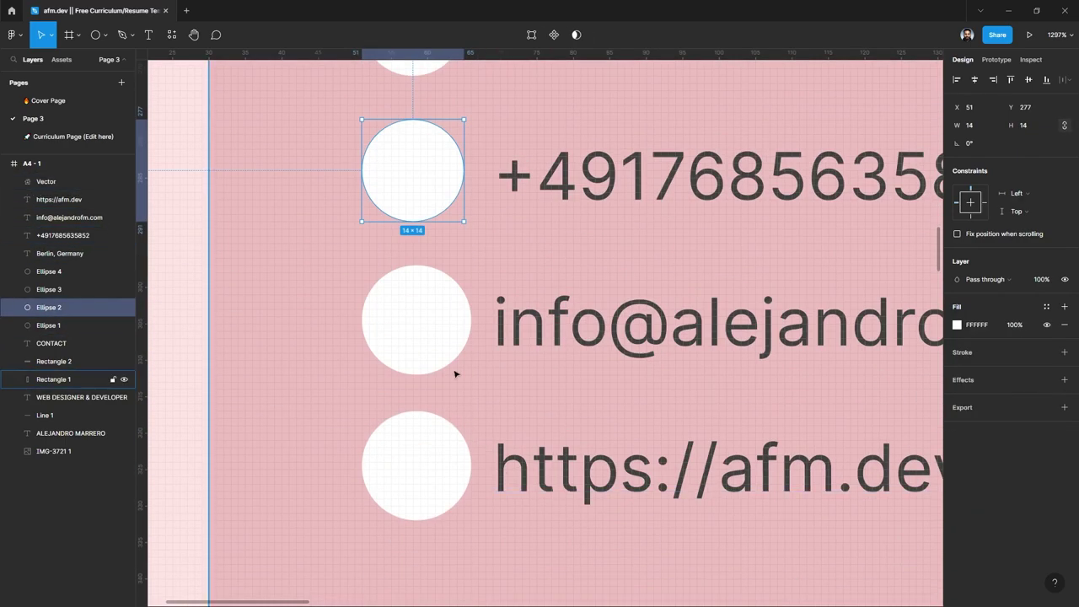
pyautogui.click(456, 373)
pyautogui.moveTo(469, 373); pyautogui.dragTo(463, 366)
pyautogui.click(467, 515)
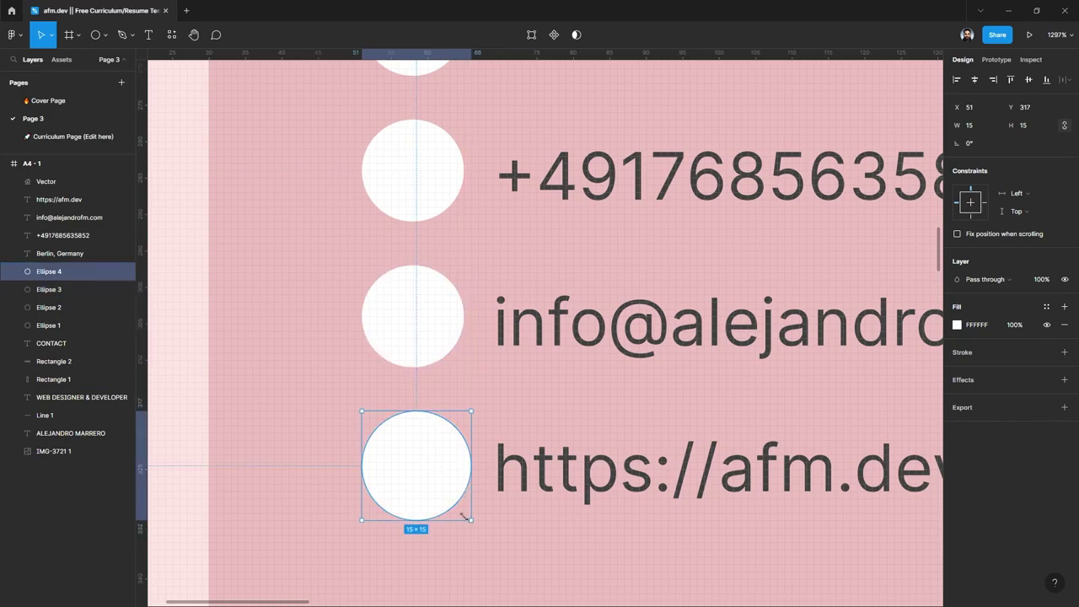
pyautogui.scroll(-3, 554, 385)
pyautogui.scroll(-3, 553, 385)
pyautogui.click(597, 365)
pyautogui.press('Return')
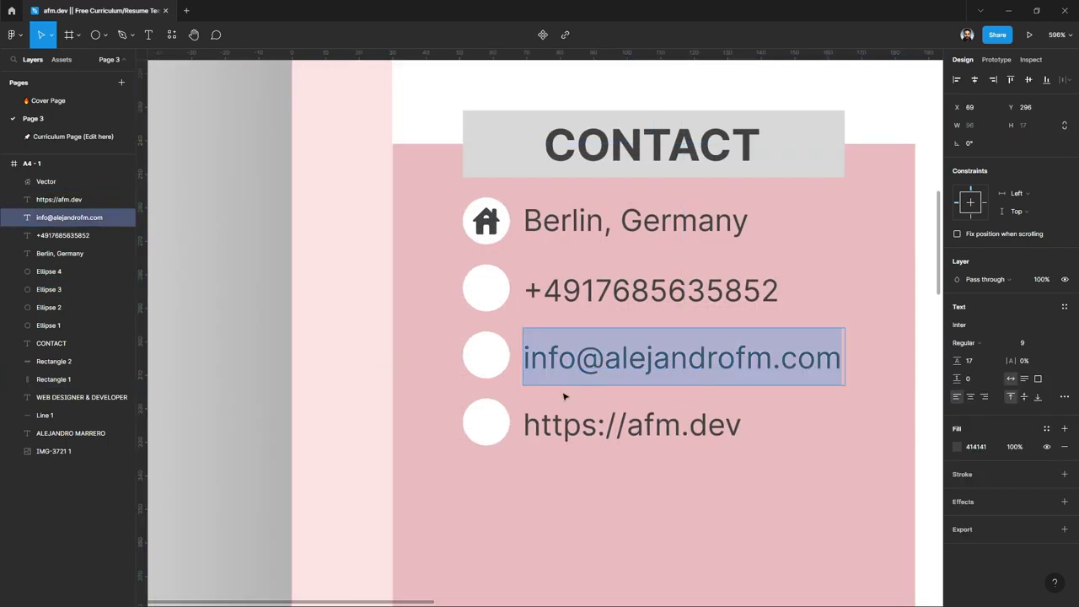
pyautogui.press('Escape')
pyautogui.scroll(2, 564, 396)
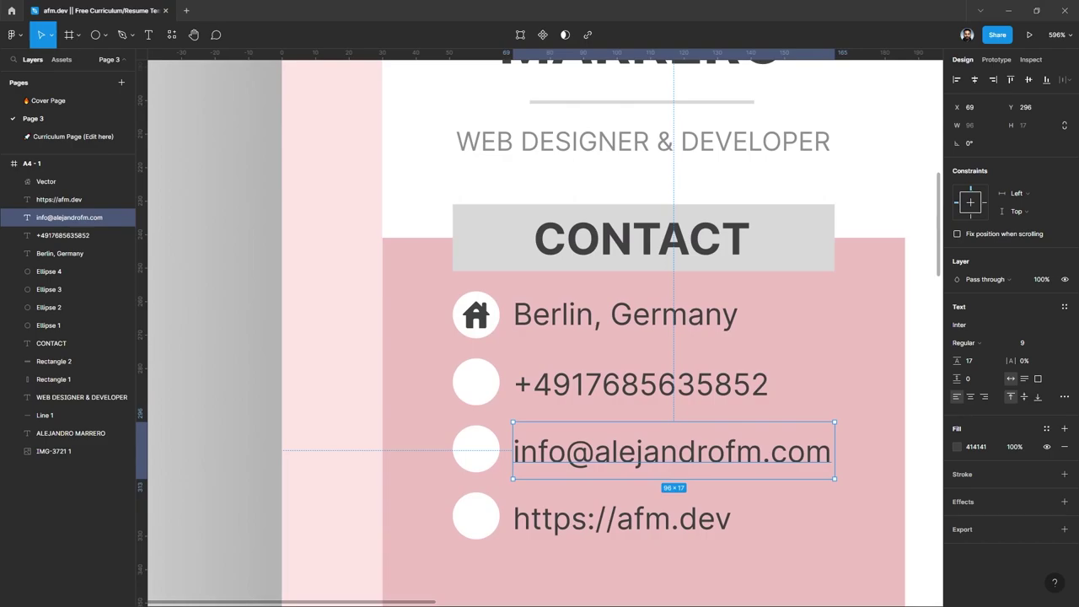
# Step: Place a pasted phone icon inside the phone-number circle
pyautogui.hotkey('ctrl', 'v')
pyautogui.moveTo(542, 331); pyautogui.dragTo(479, 384)
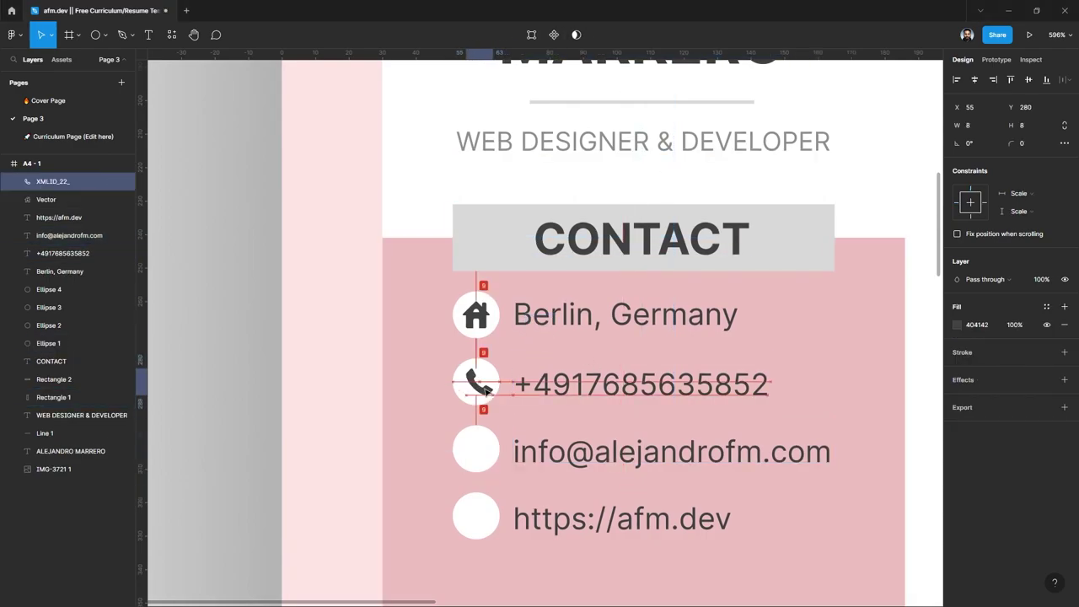
pyautogui.click(536, 426)
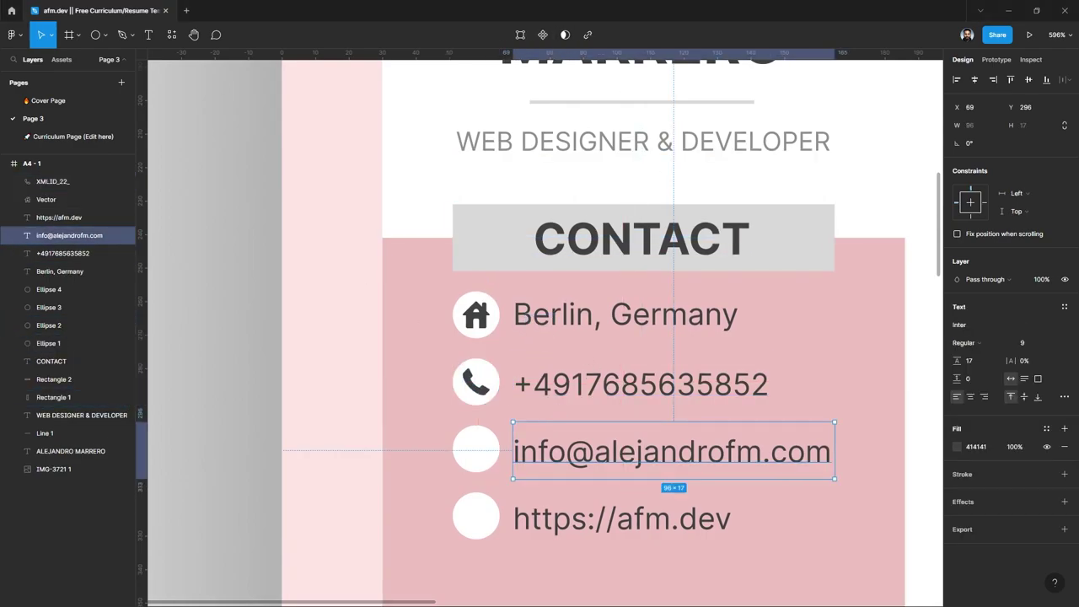
pyautogui.click(590, 388)
# Step: Place an envelope icon in the e-mail circle and shrink it to 8×5
pyautogui.hotkey('ctrl', 'v')
pyautogui.moveTo(539, 330); pyautogui.dragTo(480, 452)
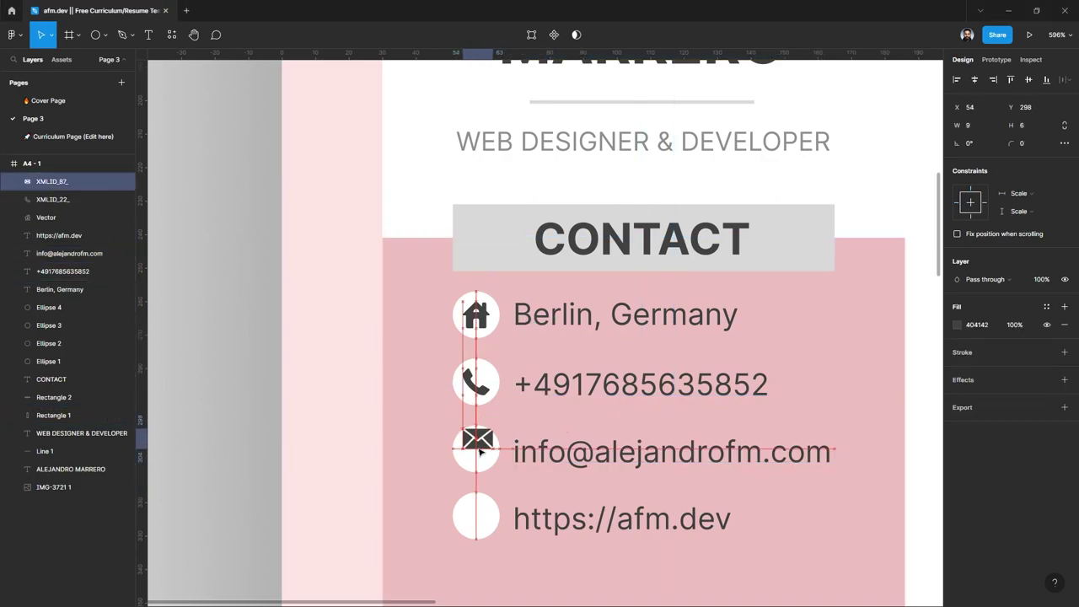
pyautogui.click(563, 421)
pyautogui.click(477, 447)
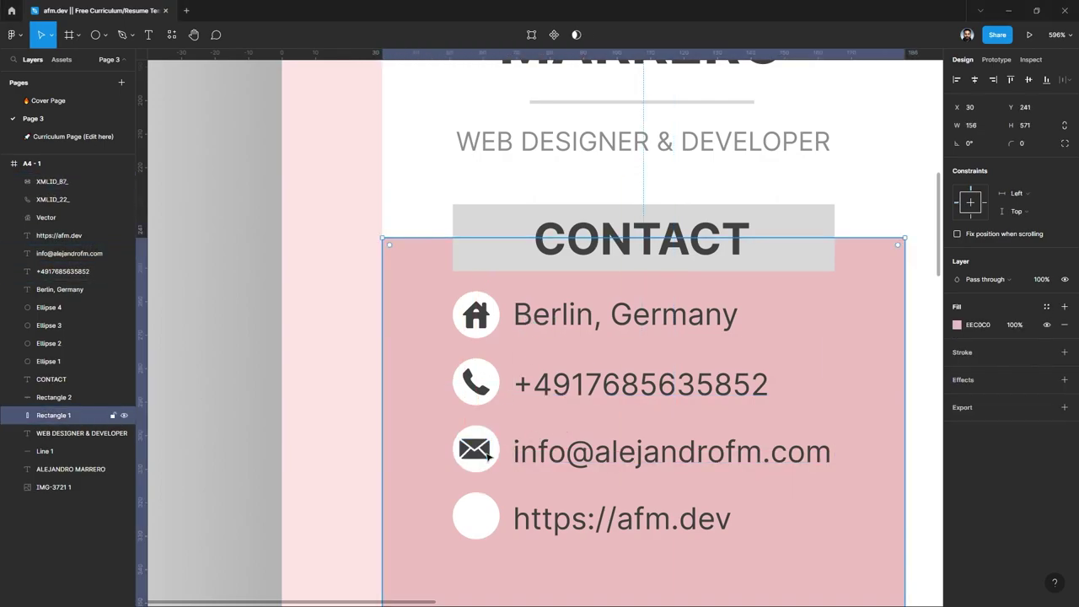
pyautogui.click(488, 455)
pyautogui.scroll(5, 487, 455)
pyautogui.scroll(3, 459, 443)
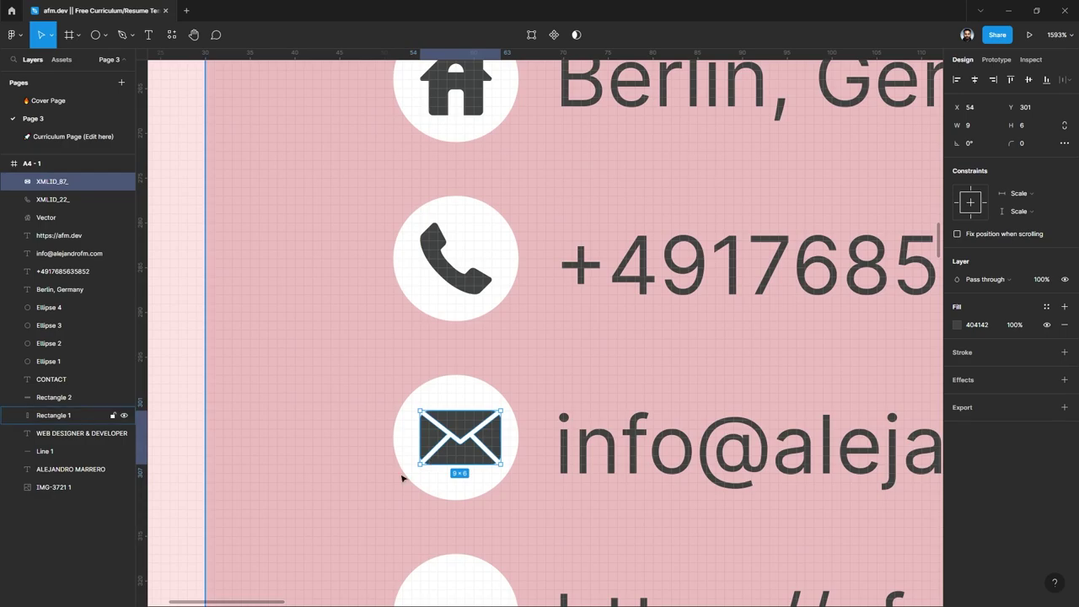
pyautogui.moveTo(419, 464); pyautogui.dragTo(427, 456)
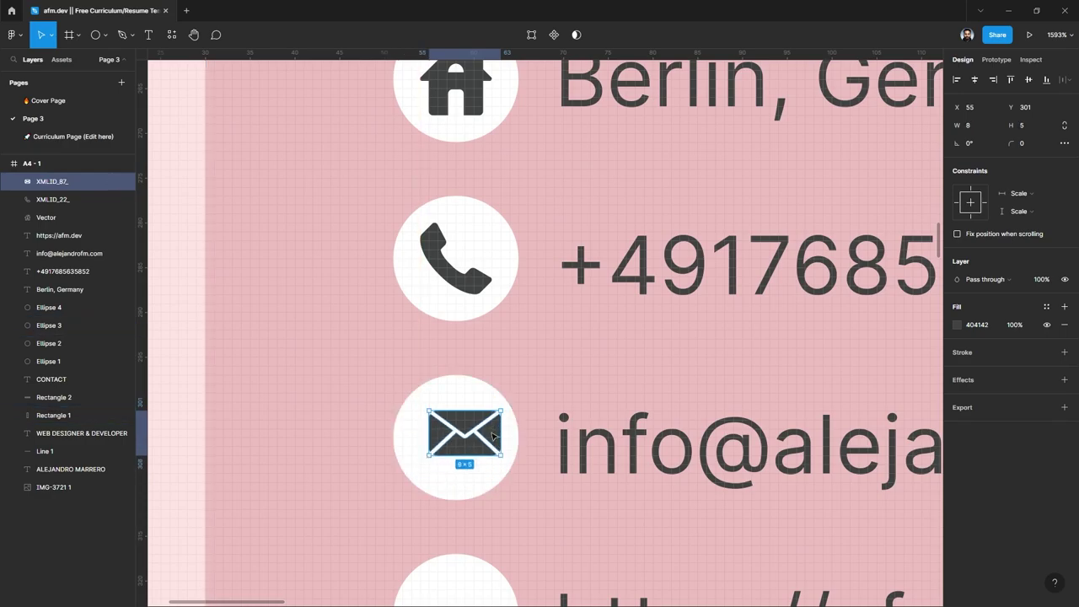
pyautogui.scroll(-1, 493, 434)
pyautogui.scroll(-5, 605, 378)
# Step: Place a globe icon inside the website circle and check the icon sizes
pyautogui.click(641, 494)
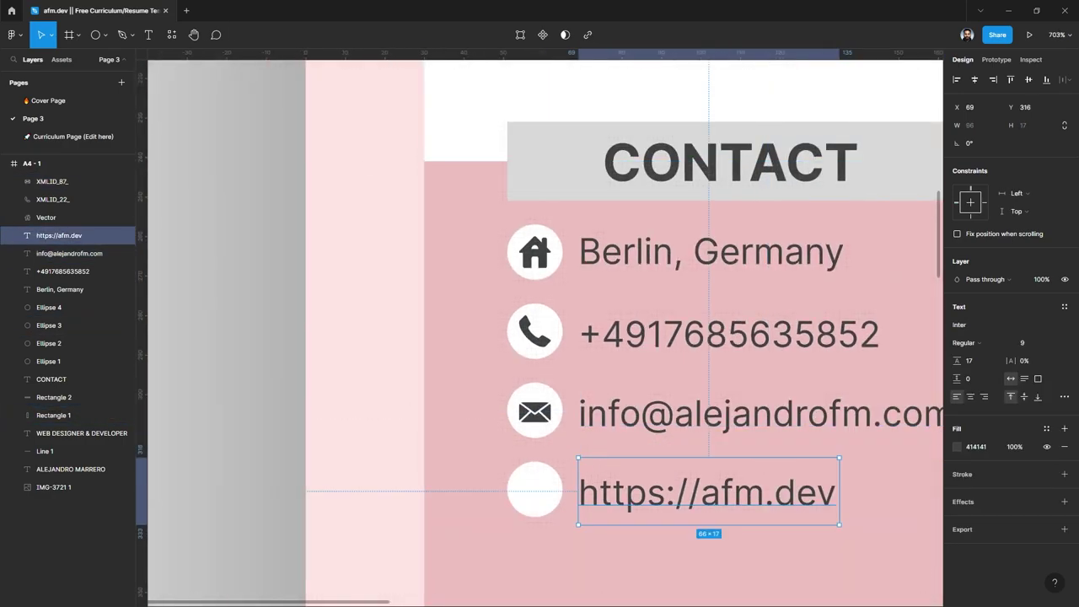
pyautogui.hotkey('ctrl', 'v')
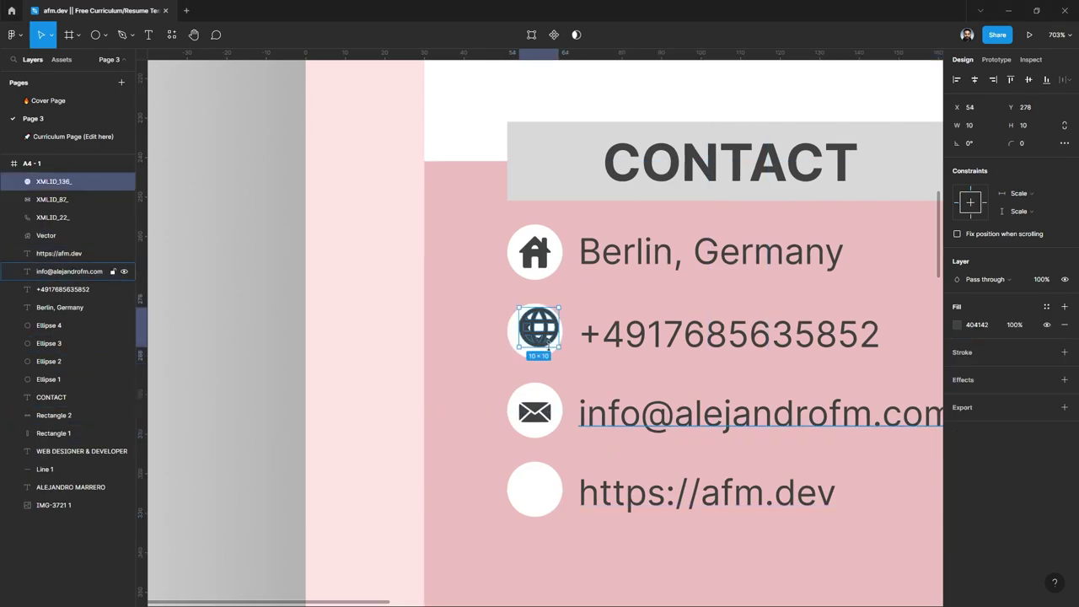
pyautogui.moveTo(535, 332); pyautogui.dragTo(535, 489)
pyautogui.click(540, 455)
pyautogui.scroll(3, 557, 451)
pyautogui.click(497, 356)
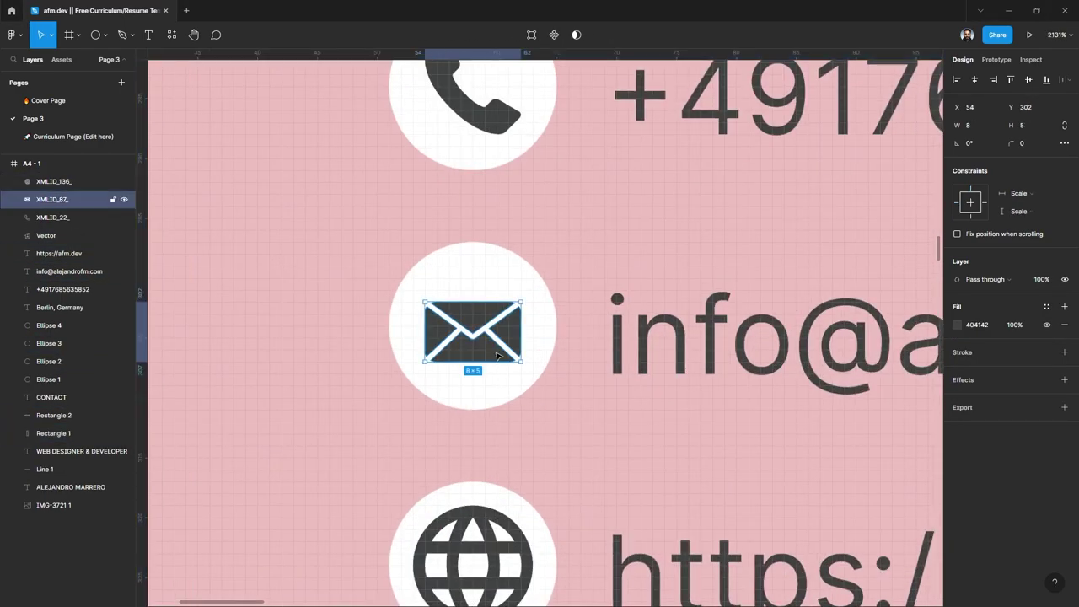
pyautogui.scroll(-5, 544, 337)
pyautogui.click(598, 403)
pyautogui.scroll(2, 590, 388)
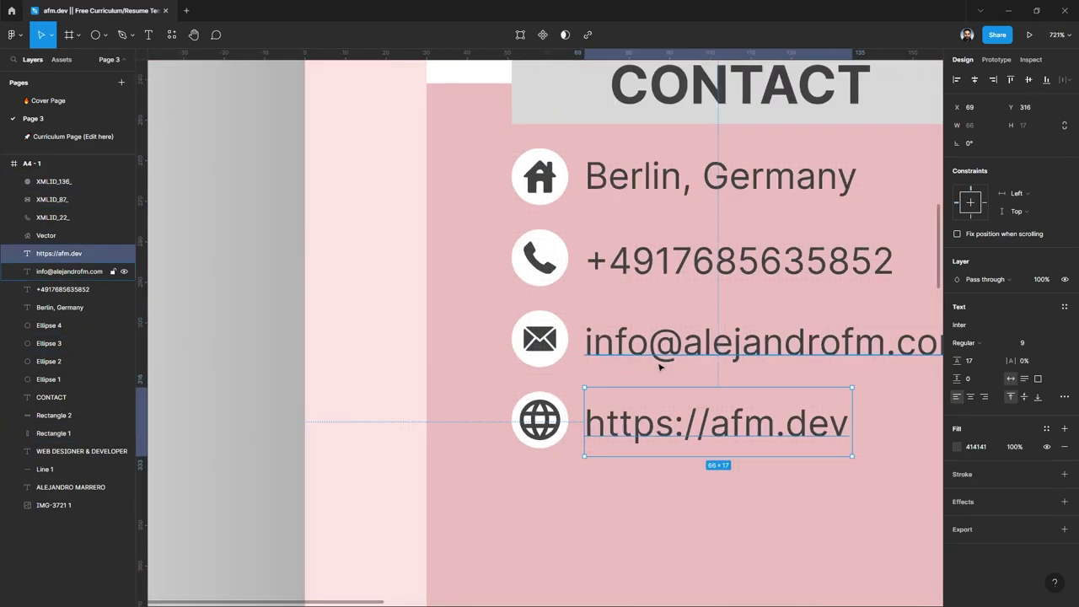
pyautogui.scroll(-3, 517, 386)
pyautogui.click(679, 342)
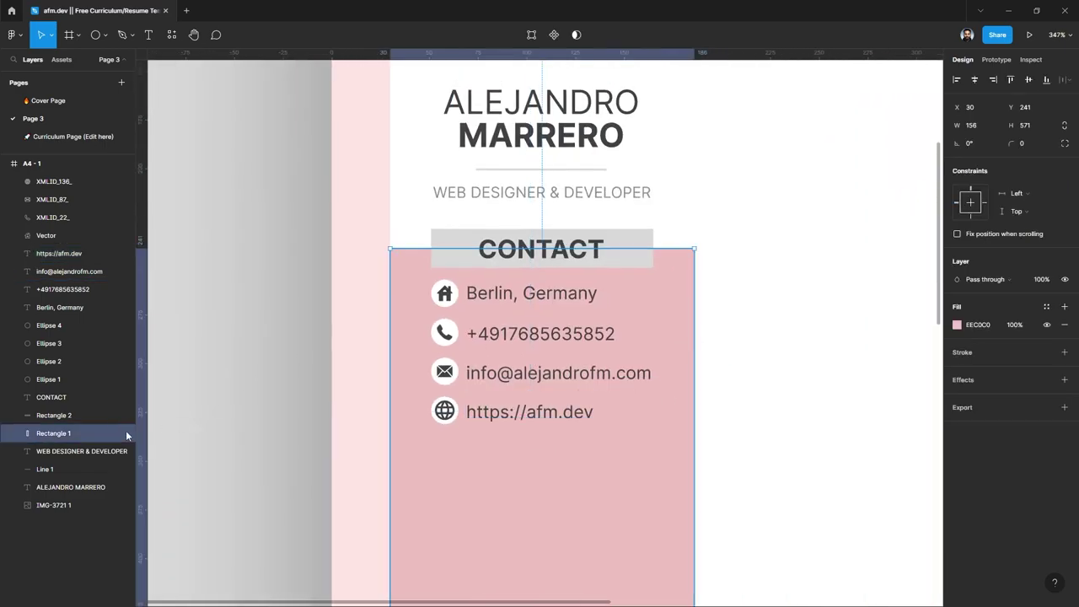
pyautogui.press('Escape')
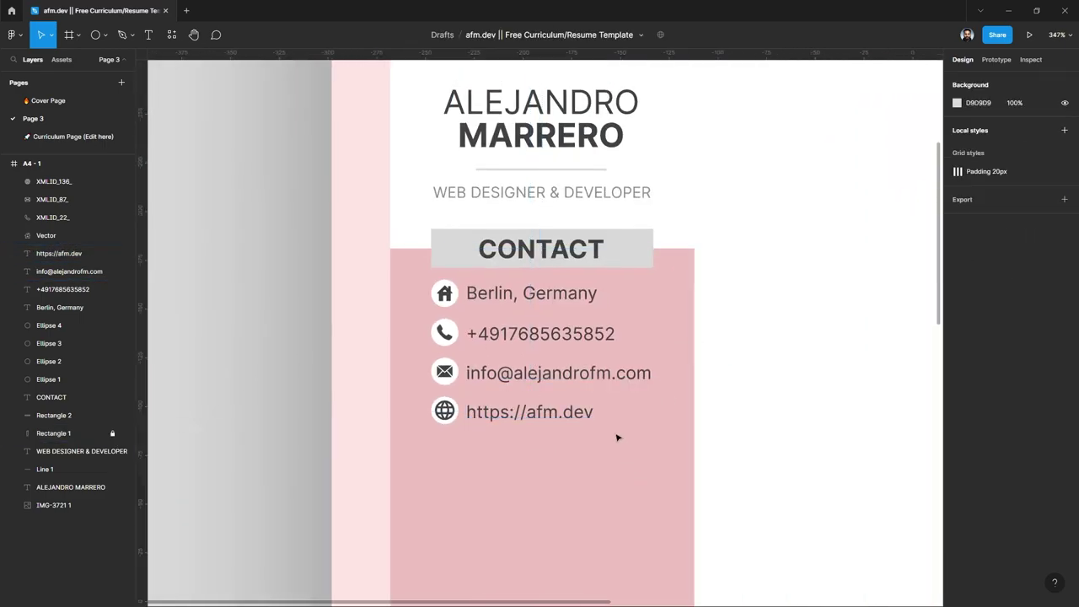
# Step: Duplicate the contact block below and retitle the copy's heading FOLLOW ME
pyautogui.moveTo(419, 230); pyautogui.dragTo(638, 448)
pyautogui.scroll(-3, 638, 447)
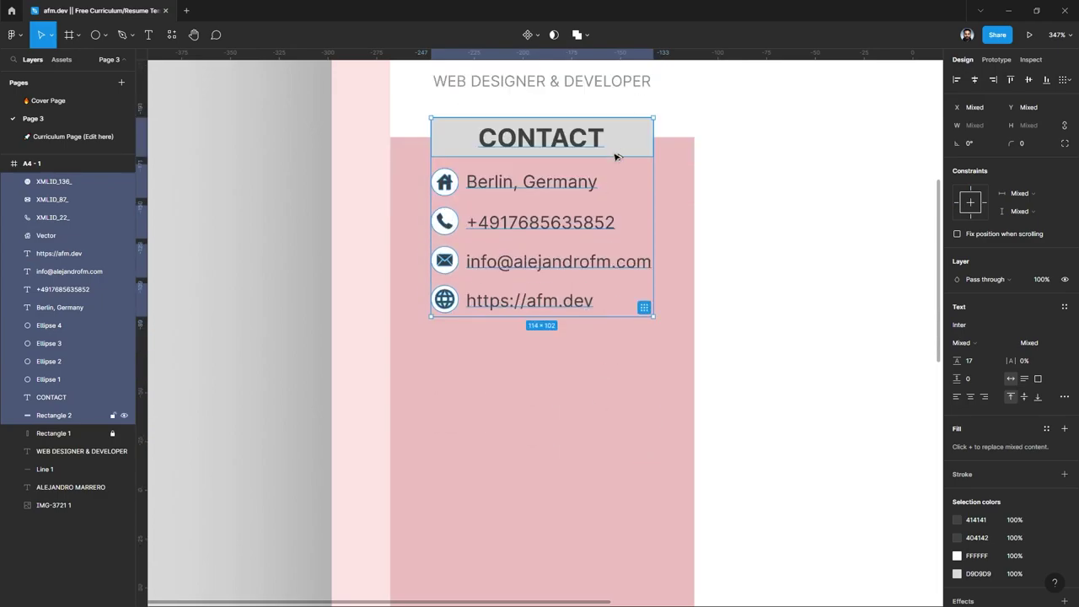
pyautogui.moveTo(594, 142); pyautogui.dragTo(594, 371)
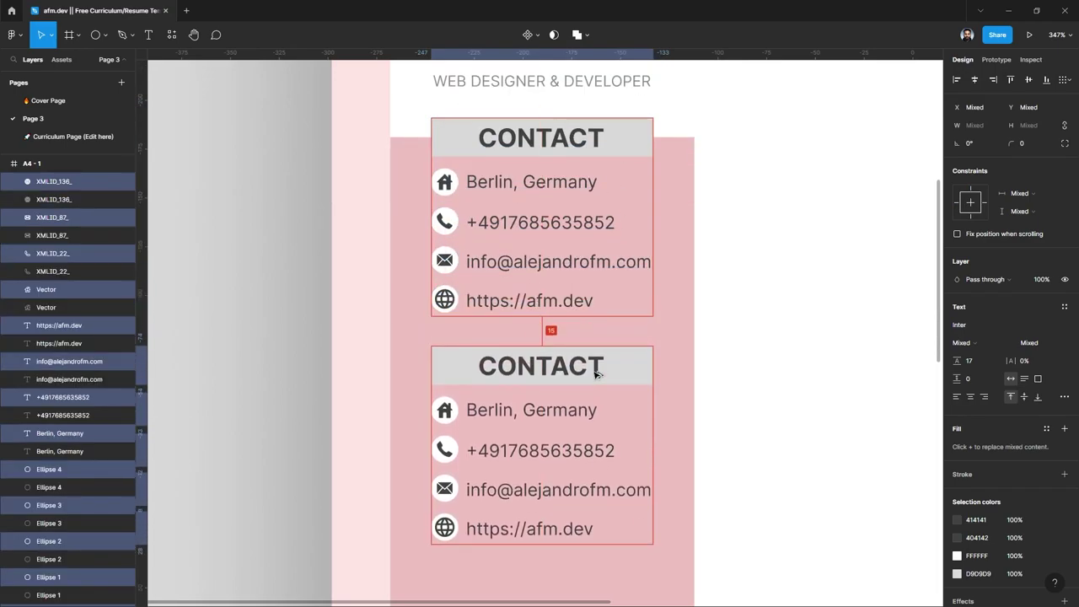
pyautogui.click(730, 332)
pyautogui.scroll(-1, 588, 319)
pyautogui.doubleClick(580, 327)
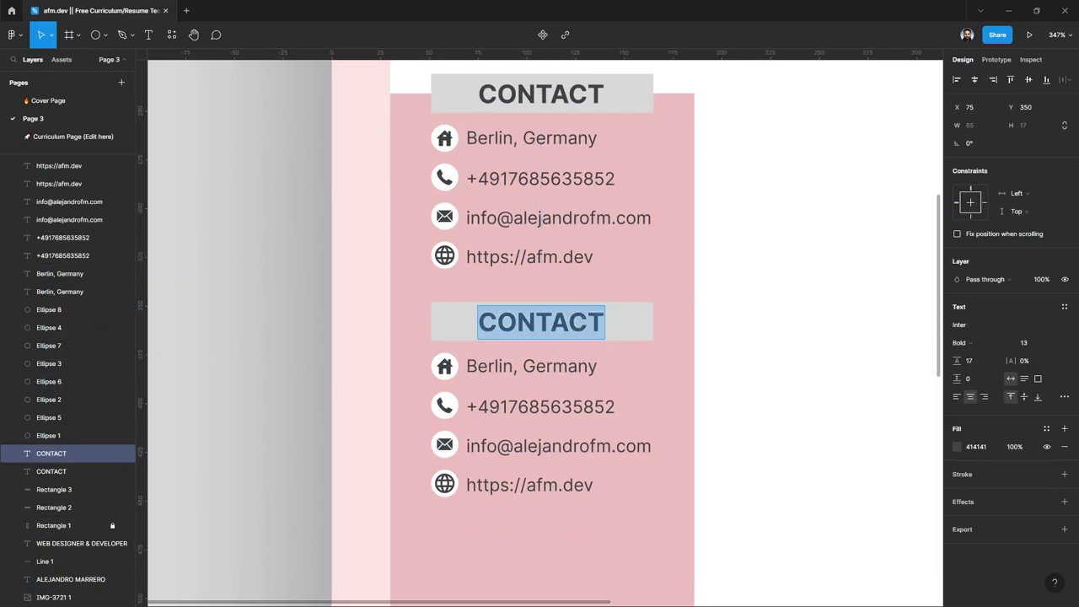
pyautogui.write('fol')
pyautogui.write('LLOW ME')
pyautogui.press('Escape')
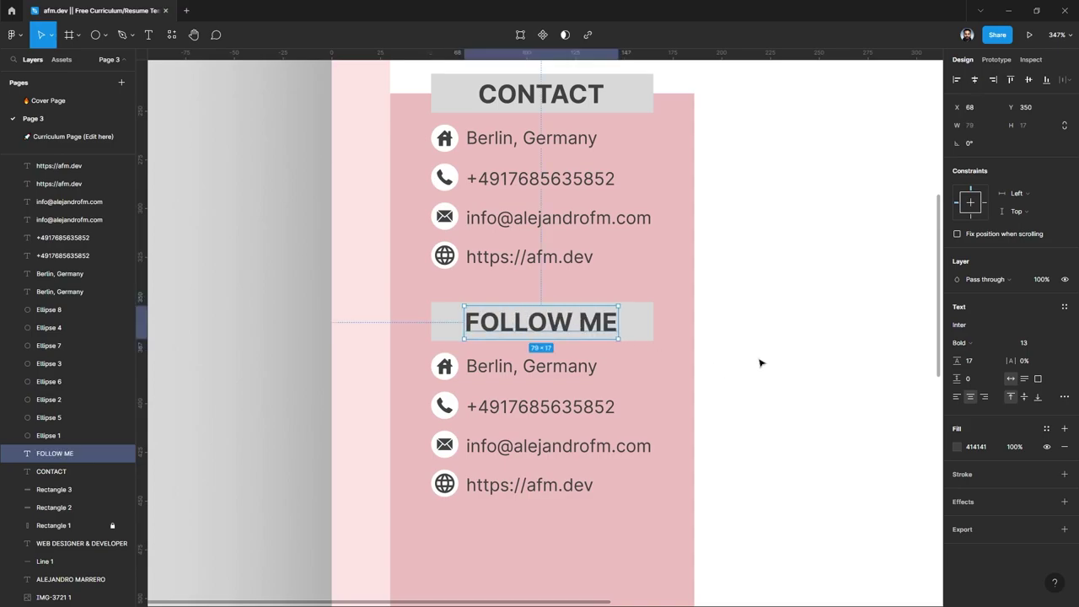
# Step: Delete the copy's website row and house and phone icons, and start the LinkedIn line
pyautogui.scroll(-1, 654, 312)
pyautogui.moveTo(564, 510); pyautogui.dragTo(434, 459)
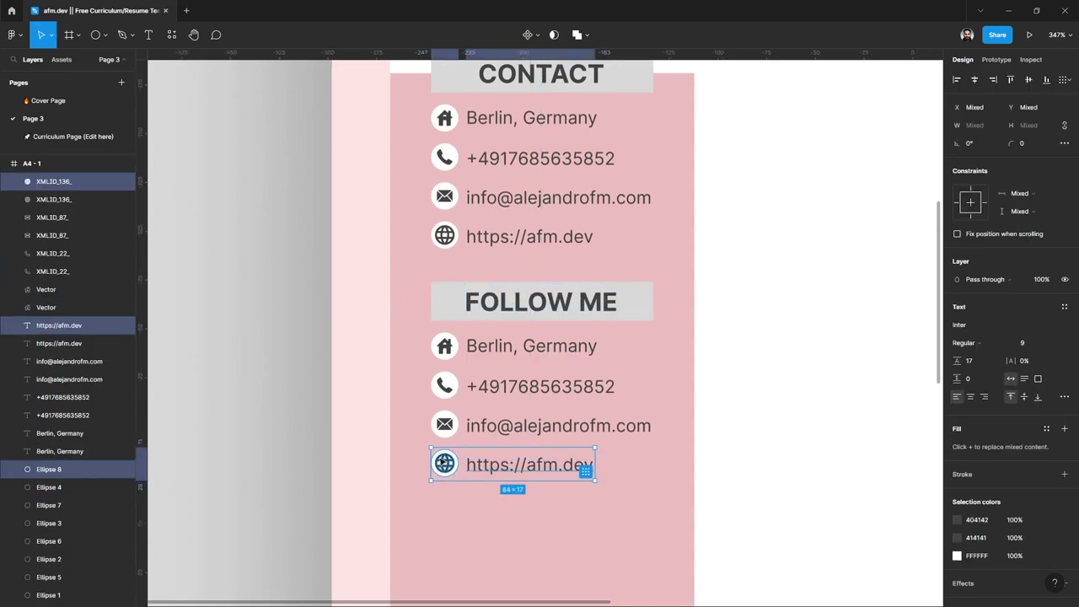
pyautogui.press('Delete')
pyautogui.doubleClick(507, 353)
pyautogui.write('LIN')
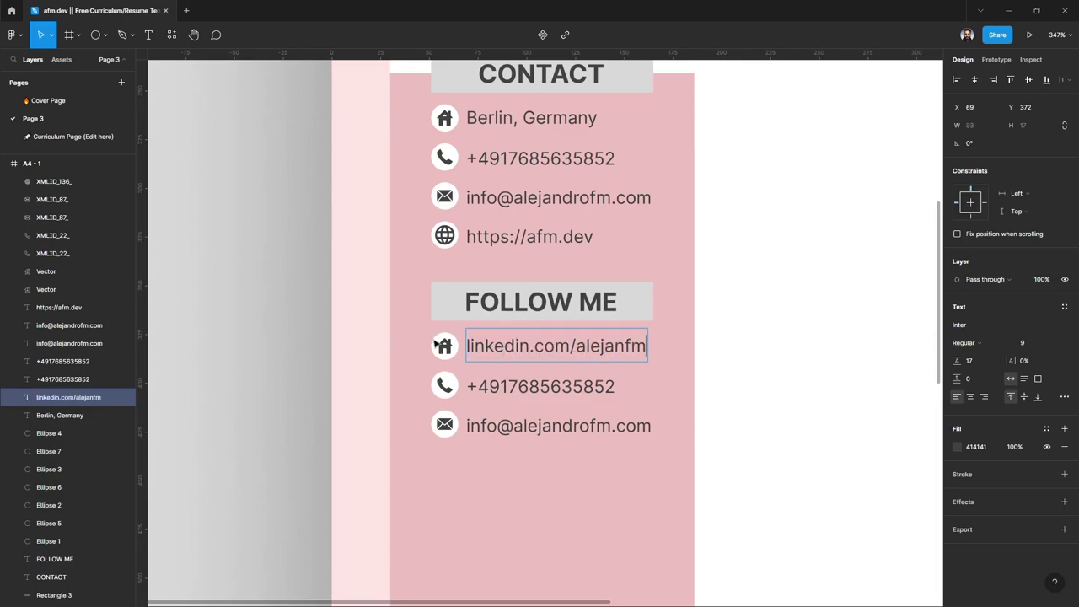
pyautogui.press('Delete')
pyautogui.click(444, 385)
pyautogui.press('Delete')
pyautogui.click(444, 426)
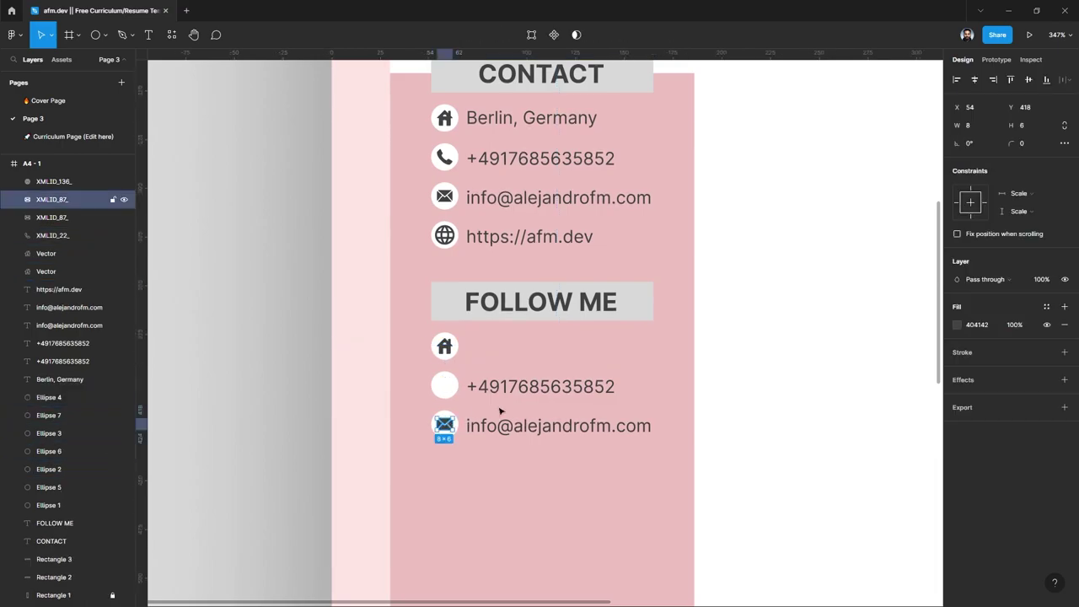
pyautogui.press('Delete')
pyautogui.hotkey('ctrl', 'z')
pyautogui.hotkey('ctrl', 'z')
pyautogui.hotkey('ctrl', 'z')
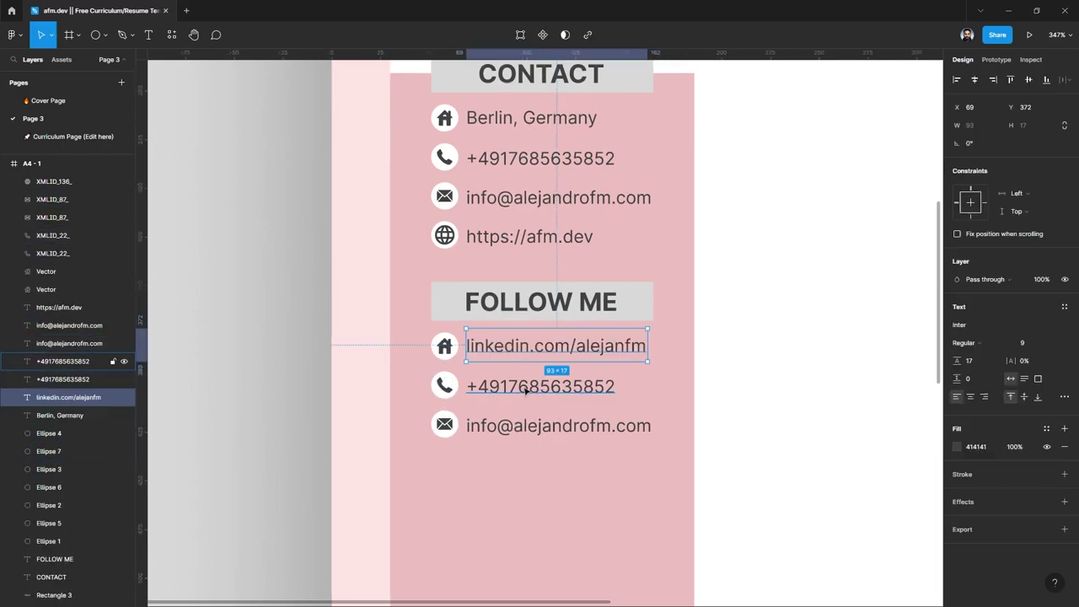
pyautogui.hotkey('ctrl', 'shift', 'z')
pyautogui.hotkey('ctrl', 'shift', 'z')
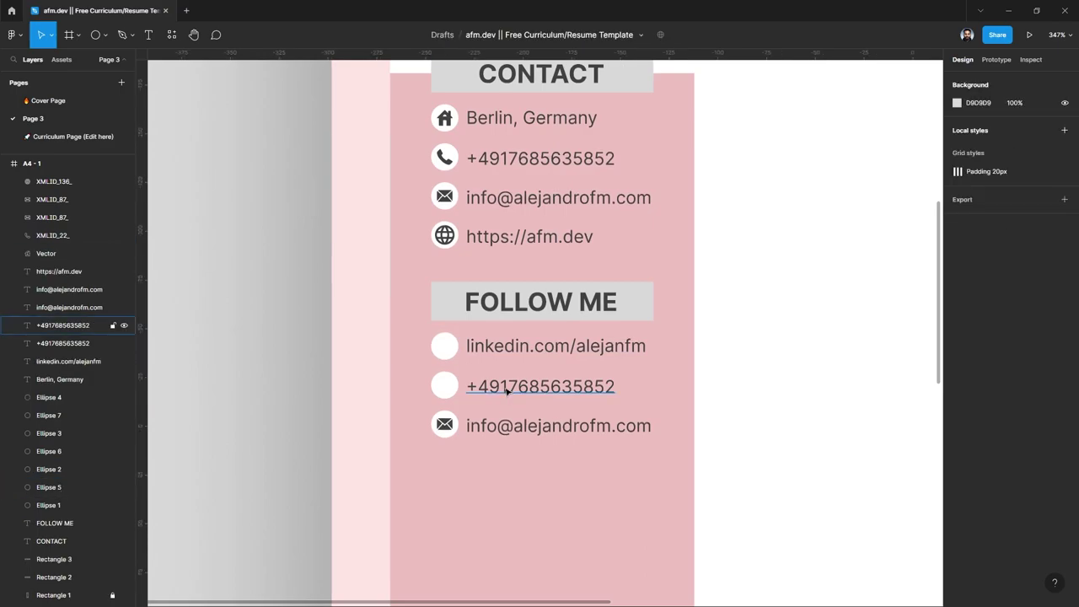
# Step: Enter the Twitter and GitHub profile addresses and delete the leftover envelope icon
pyautogui.doubleClick(507, 386)
pyautogui.write('twitter.com/afmdev')
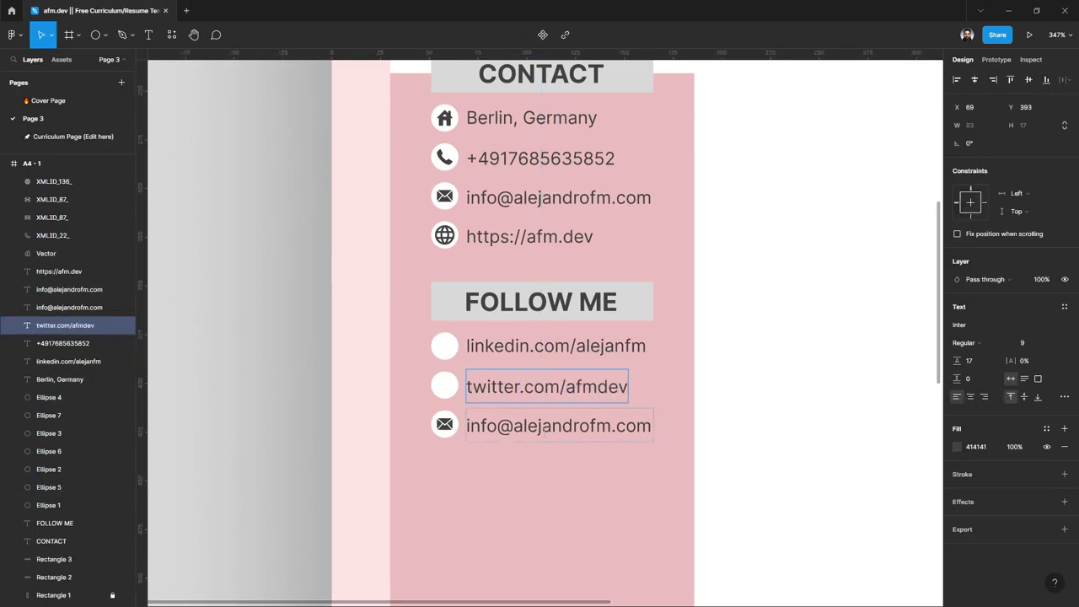
pyautogui.click(544, 426)
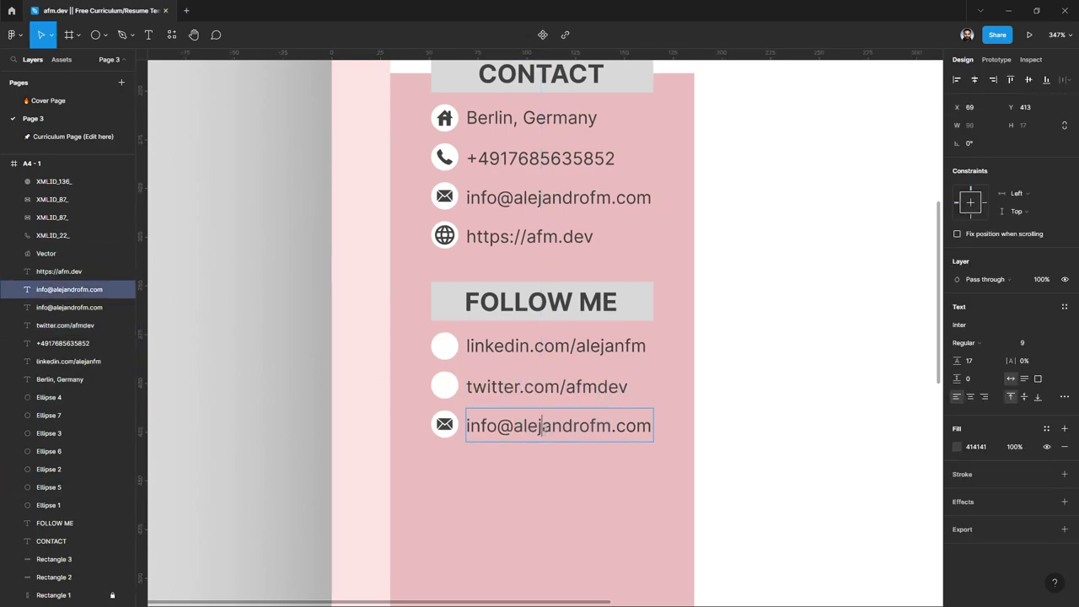
pyautogui.doubleClick(544, 426)
pyautogui.write('github.com/')
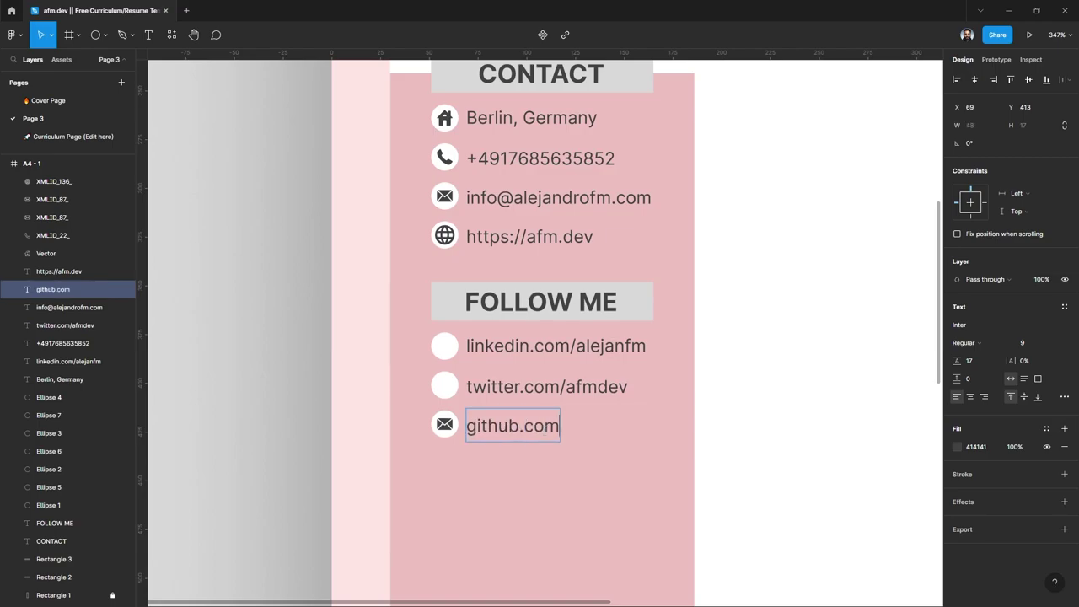
pyautogui.write('alejanfm')
pyautogui.press('Escape')
pyautogui.click(445, 424)
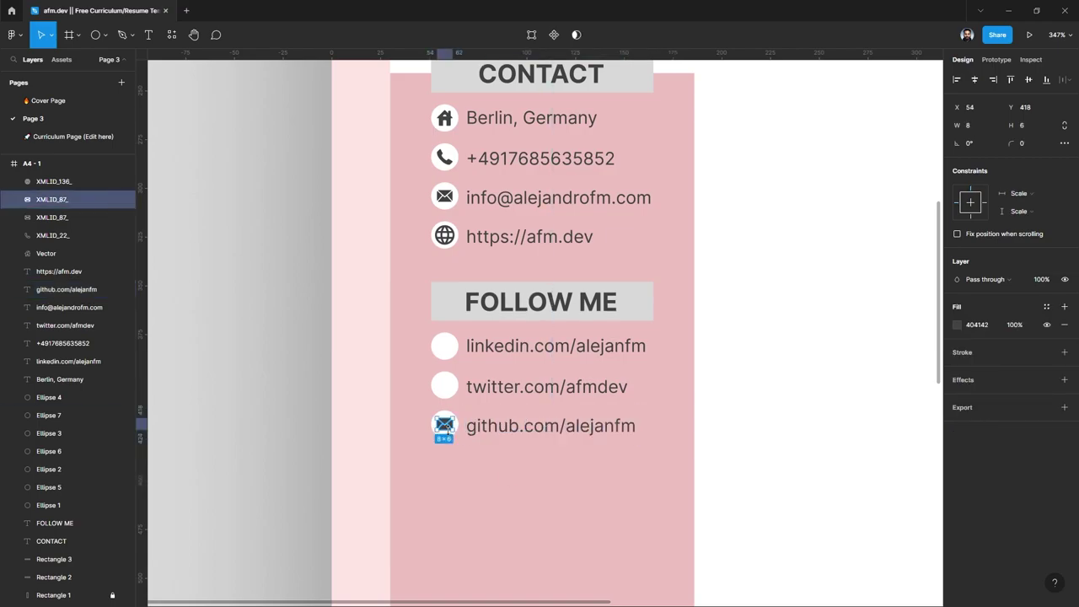
pyautogui.press('Delete')
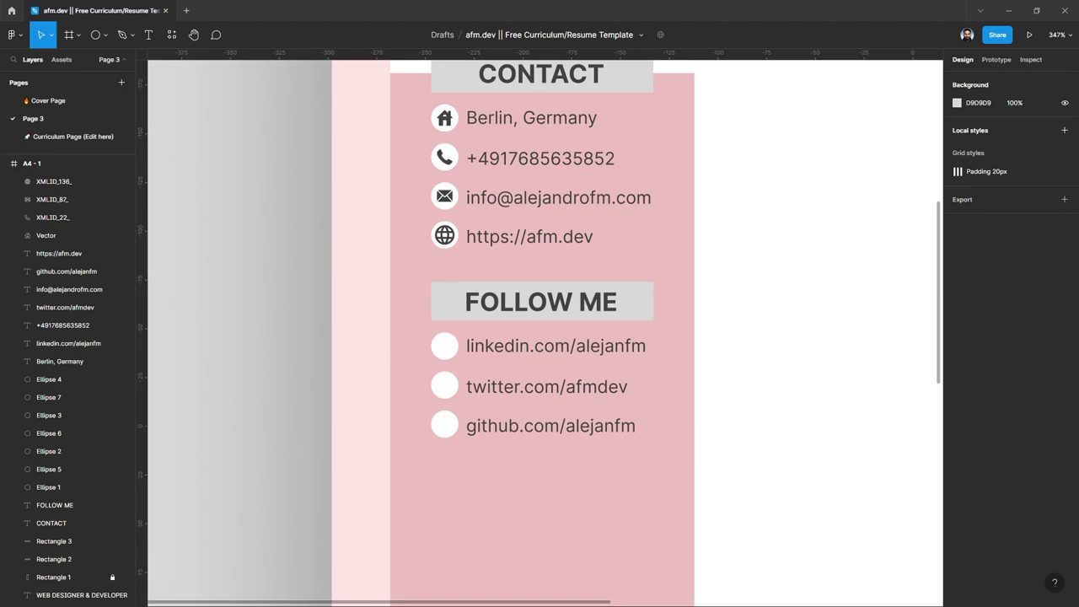
# Step: Place pasted LinkedIn, Twitter and GitHub icons onto the three FOLLOW ME circles
pyautogui.hotkey('ctrl', 'v')
pyautogui.moveTo(540, 331); pyautogui.dragTo(445, 344)
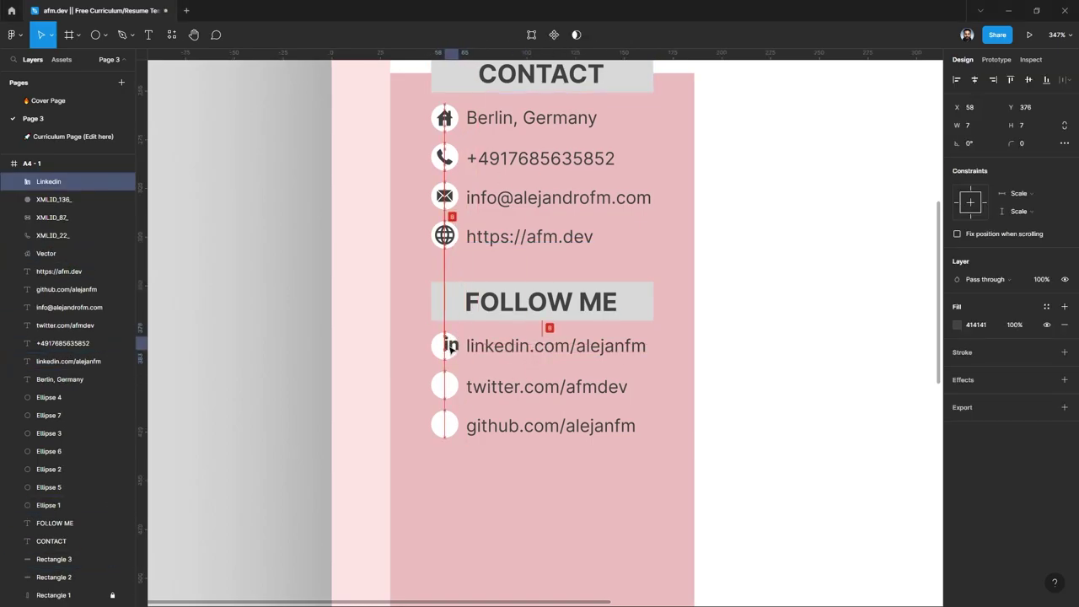
pyautogui.scroll(3, 499, 332)
pyautogui.scroll(3, 499, 331)
pyautogui.click(486, 333)
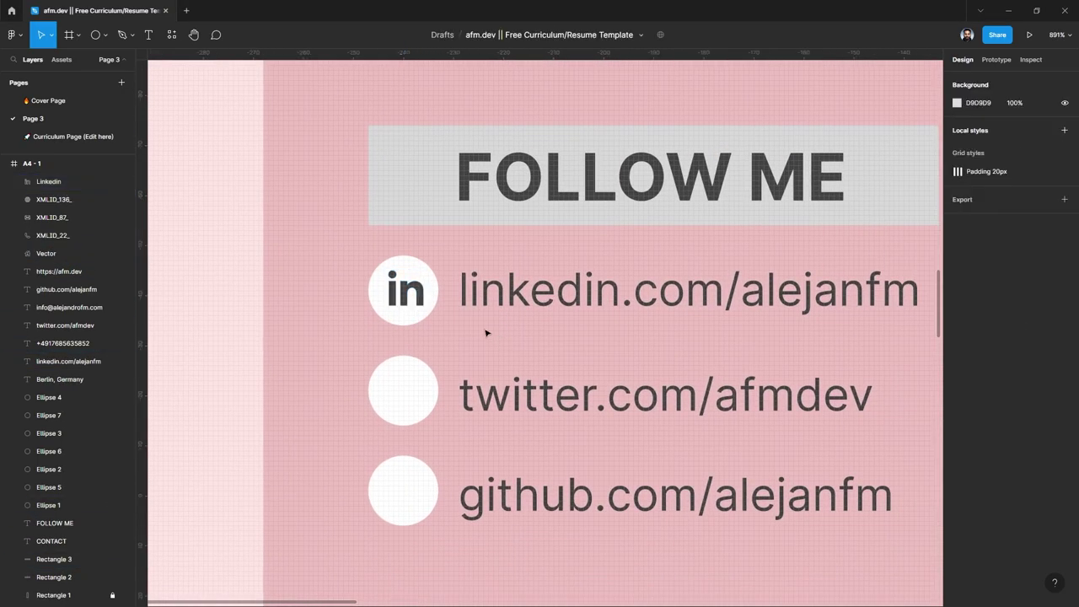
pyautogui.hotkey('ctrl', 'v')
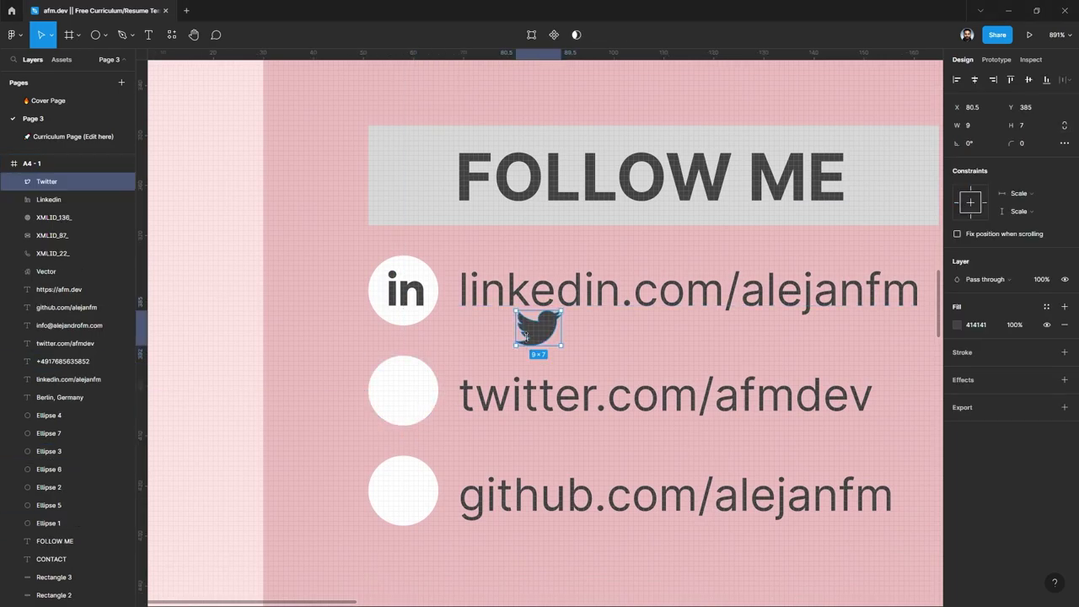
pyautogui.moveTo(538, 337); pyautogui.dragTo(409, 398)
pyautogui.click(294, 88)
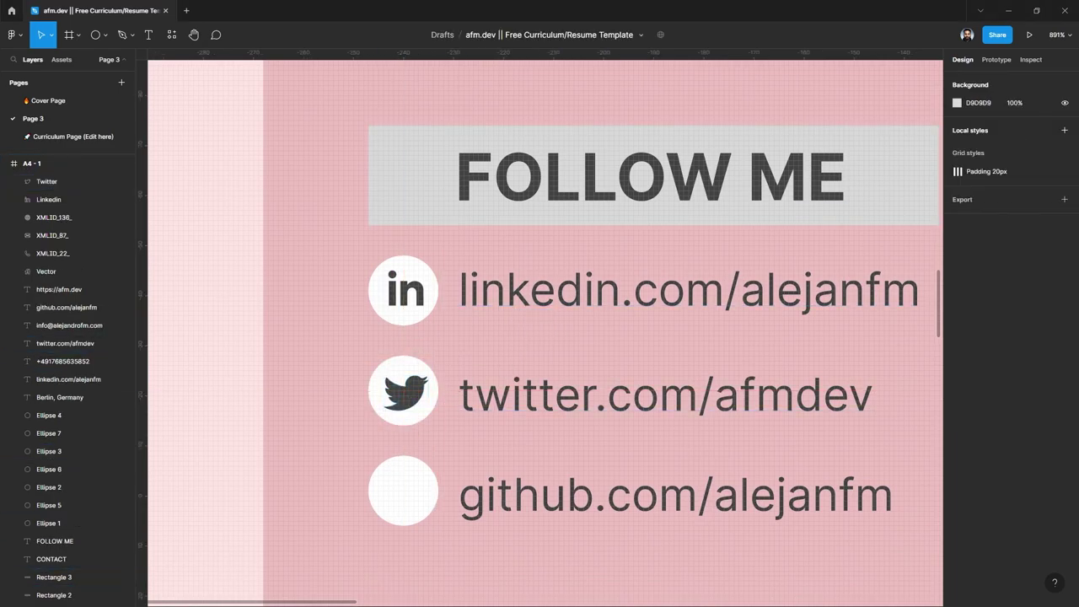
pyautogui.hotkey('ctrl', 'v')
pyautogui.moveTo(537, 321); pyautogui.dragTo(402, 491)
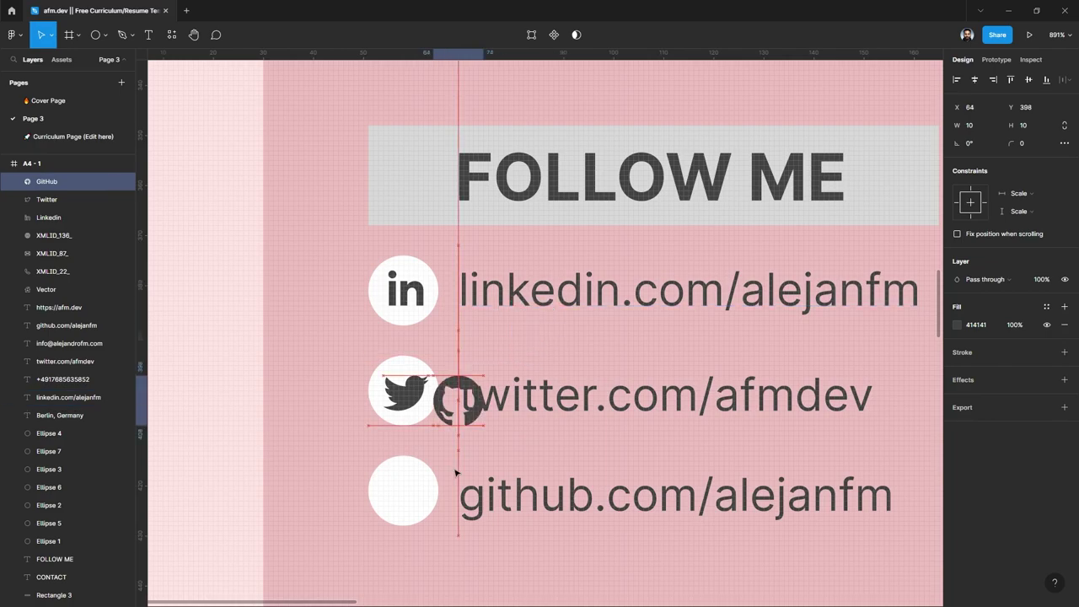
pyautogui.click(544, 446)
# Step: Copy the whole FOLLOW ME section to below itself
pyautogui.scroll(-5, 544, 446)
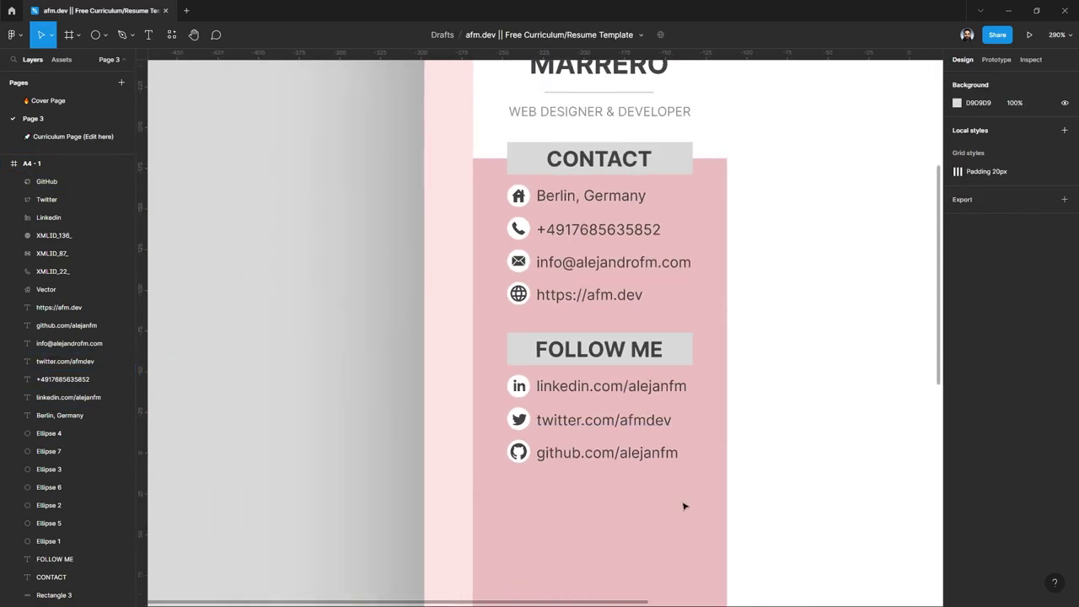
pyautogui.moveTo(682, 506); pyautogui.dragTo(506, 330)
pyautogui.moveTo(670, 357); pyautogui.dragTo(646, 516)
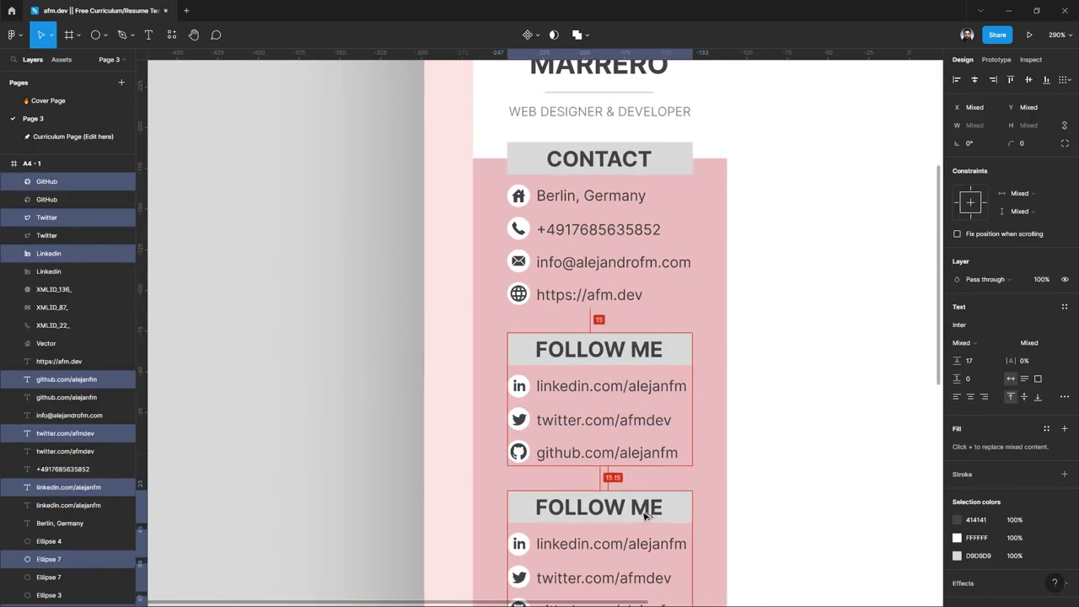
# Step: Retitle the copied FOLLOW ME heading to TECH SKILLS
pyautogui.scroll(-3, 663, 417)
pyautogui.doubleClick(646, 396)
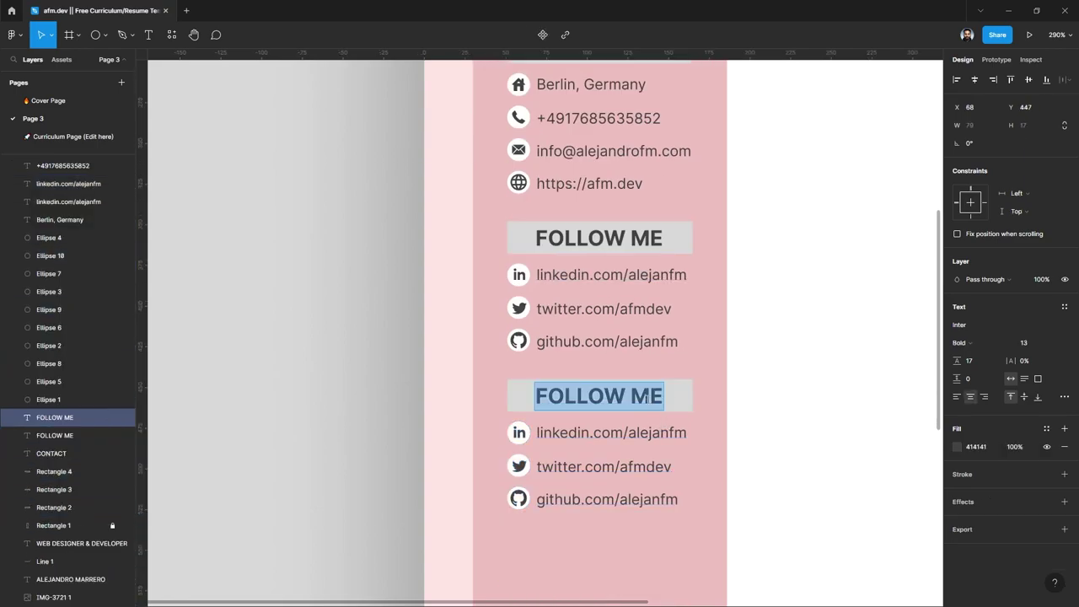
pyautogui.press('BackSpace')
pyautogui.write('TECH SKILLS')
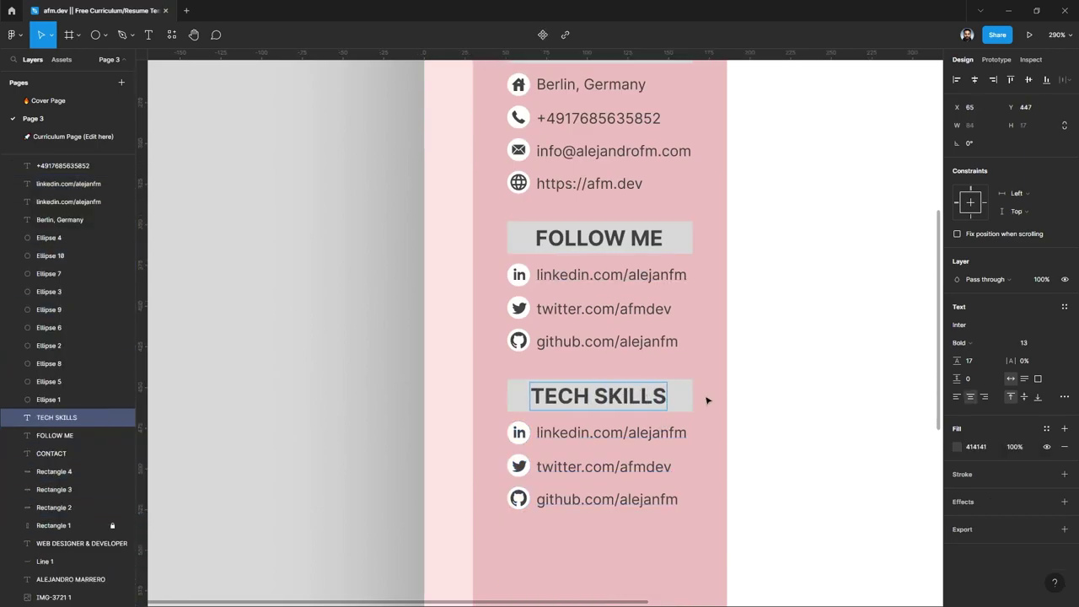
pyautogui.press('Escape')
# Step: Duplicate the bottom two rows below them to make five evenly spaced skill rows
pyautogui.scroll(-2, 613, 498)
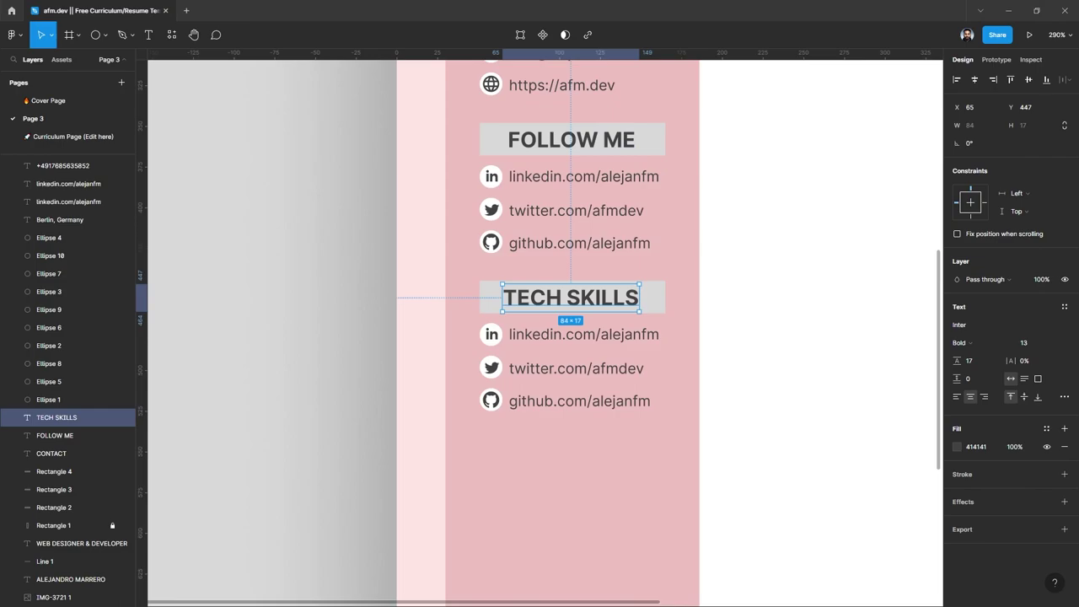
pyautogui.press('Escape')
pyautogui.keyDown('ctrl'); pyautogui.scroll(3, 623, 428); pyautogui.keyUp('ctrl')
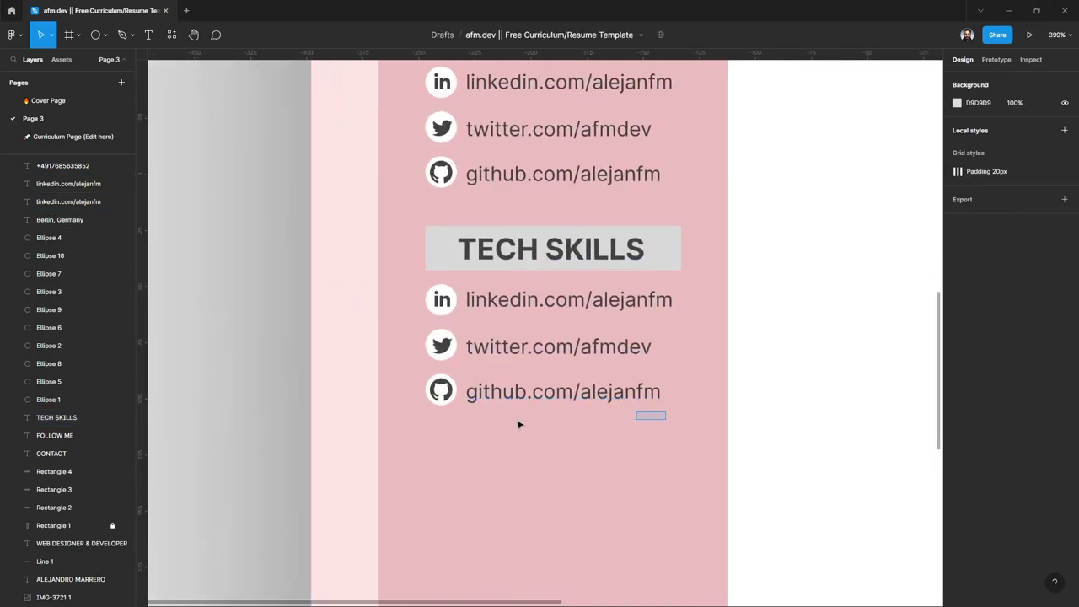
pyautogui.moveTo(666, 411); pyautogui.dragTo(417, 348)
pyautogui.moveTo(566, 354); pyautogui.dragTo(567, 449)
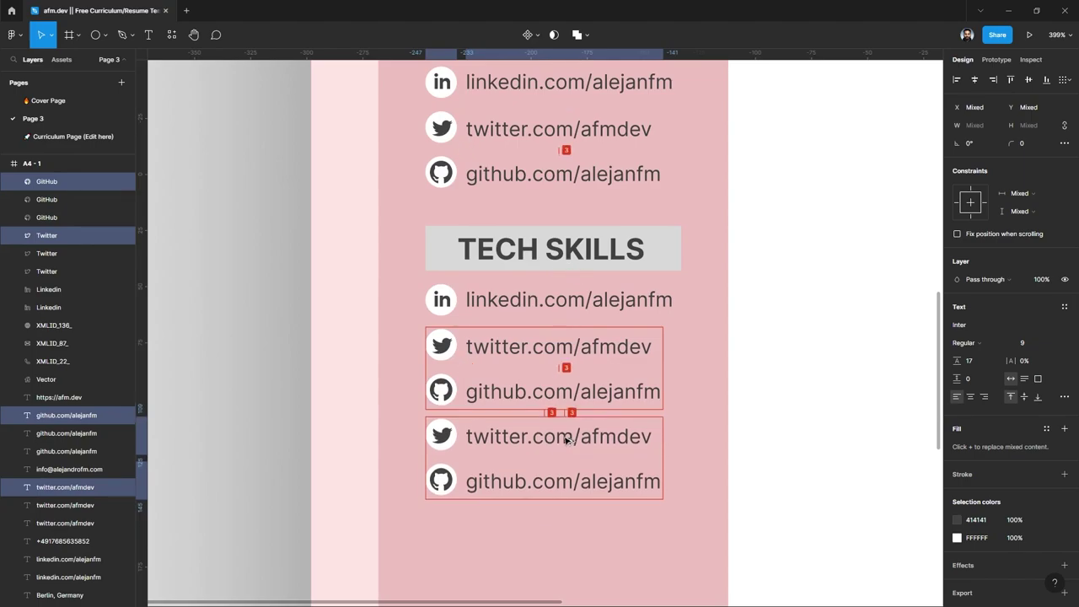
pyautogui.moveTo(566, 448); pyautogui.dragTo(566, 438)
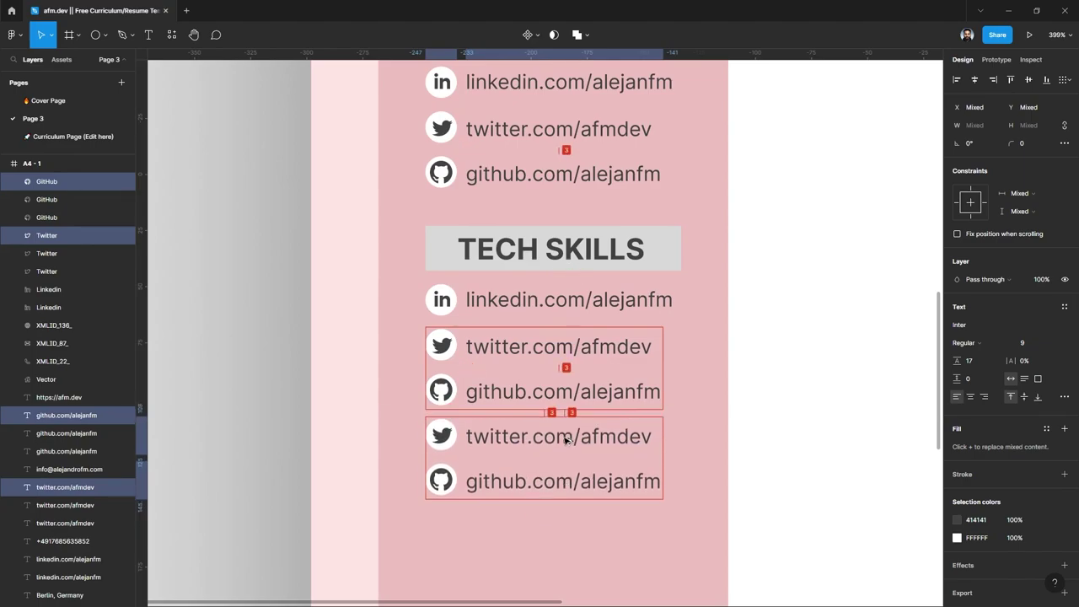
pyautogui.click(569, 519)
# Step: Delete the icons from four skill-row circles, including LinkedIn and GitHub, leaving them empty
pyautogui.click(445, 305)
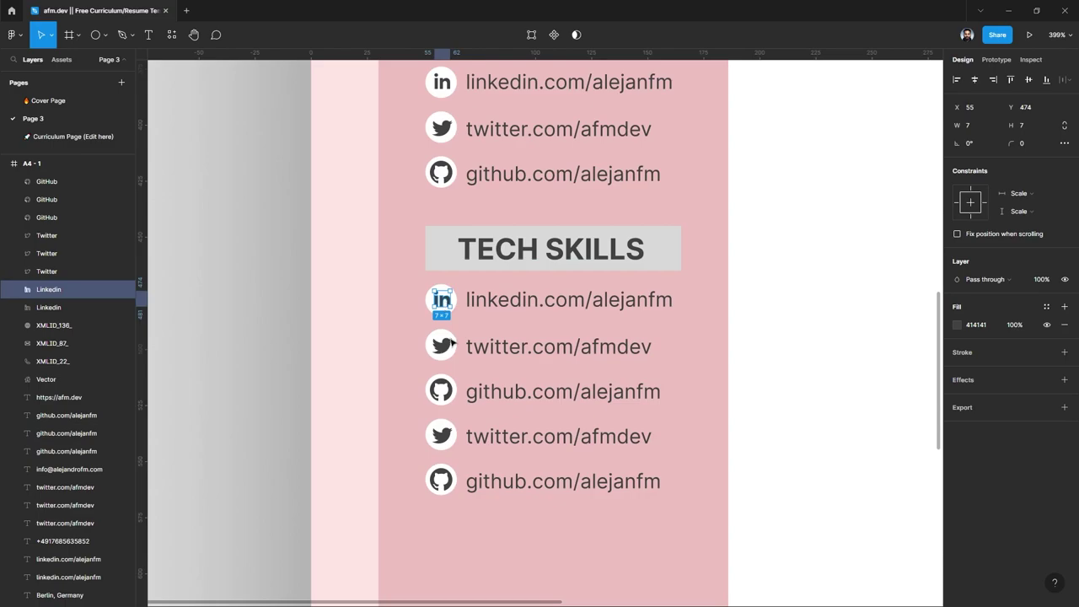
pyautogui.press('Delete')
pyautogui.click(443, 348)
pyautogui.press('Delete')
pyautogui.click(444, 392)
pyautogui.press('Delete')
pyautogui.press('Delete')
pyautogui.click(440, 481)
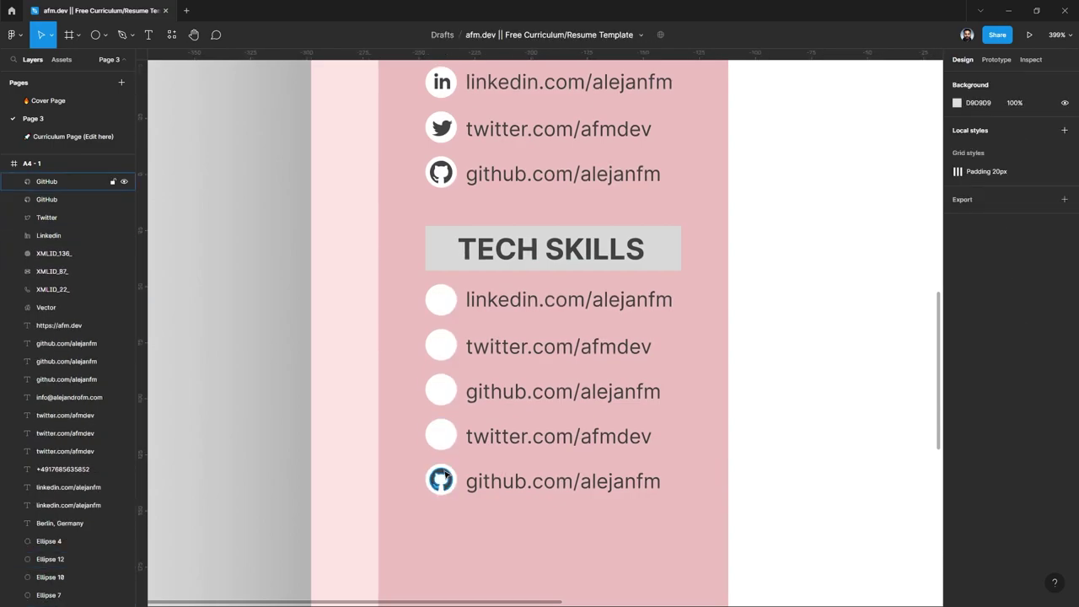
pyautogui.press('Delete')
# Step: Relabel the first three skill rows Javascript, React and HTML/CSS
pyautogui.doubleClick(542, 304)
pyautogui.write('j')
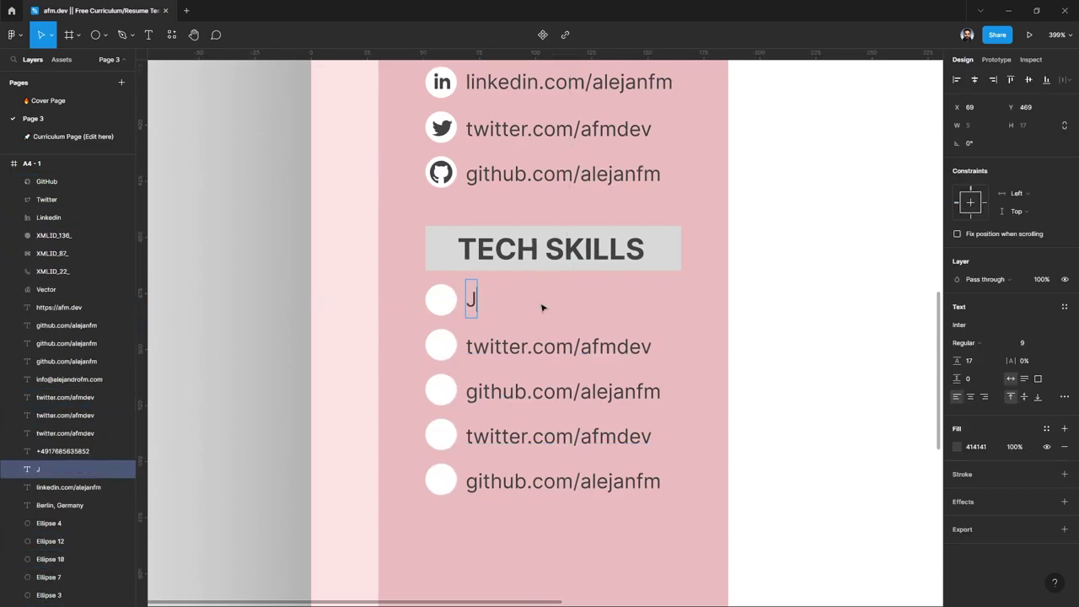
pyautogui.doubleClick(552, 347)
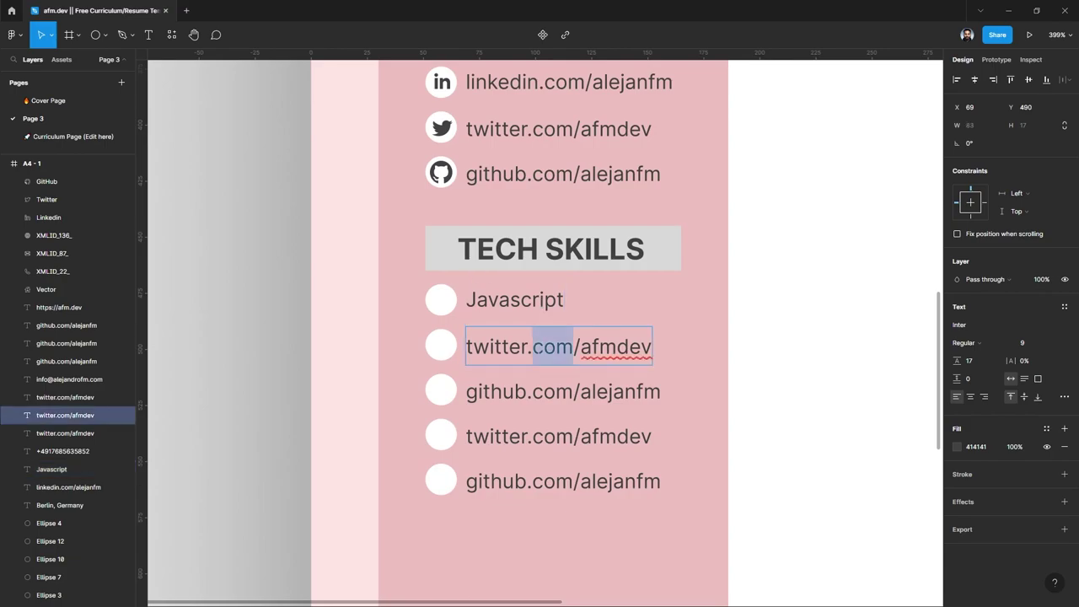
pyautogui.hotkey('ctrl', 'a')
pyautogui.write('Rea')
pyautogui.doubleClick(563, 391)
pyautogui.hotkey('ctrl', 'a')
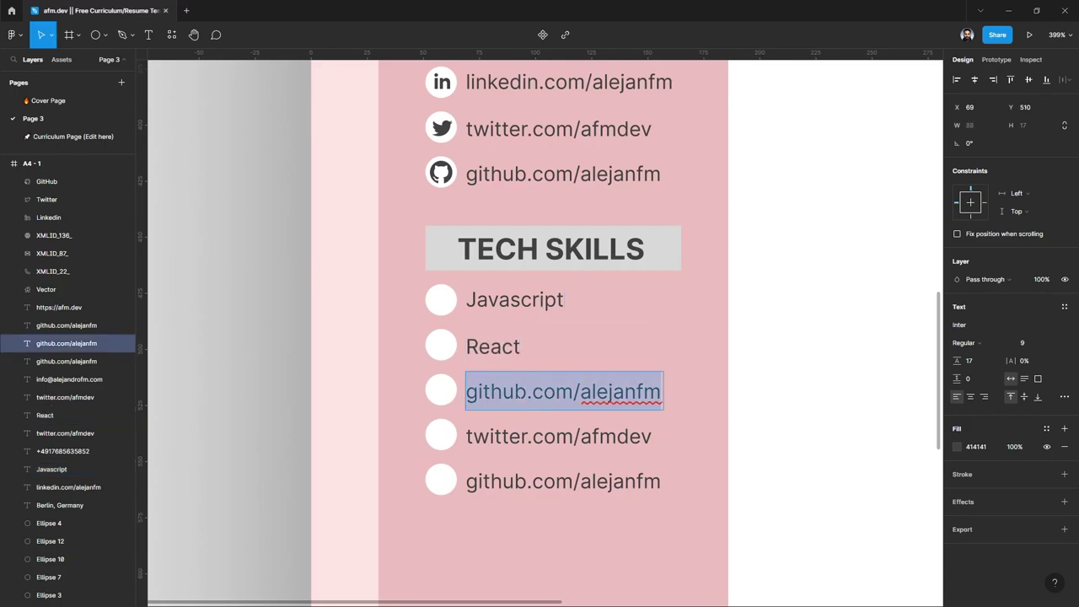
pyautogui.write('HTML/CSS')
# Step: Relabel the last two skill rows Git/GitHub and Figma
pyautogui.doubleClick(517, 430)
pyautogui.hotkey('ctrl', 'a')
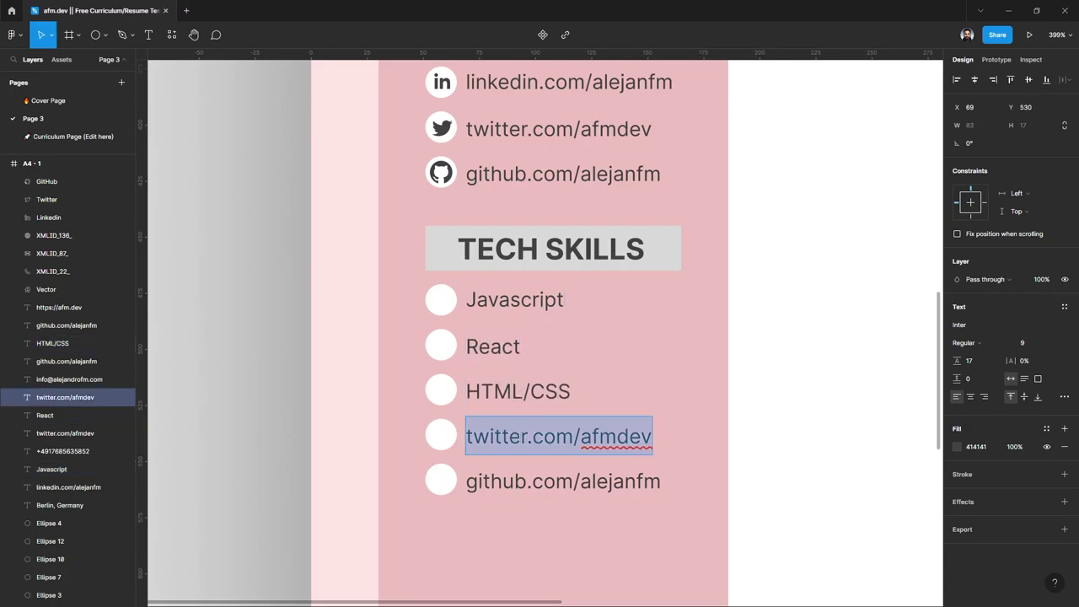
pyautogui.write('g')
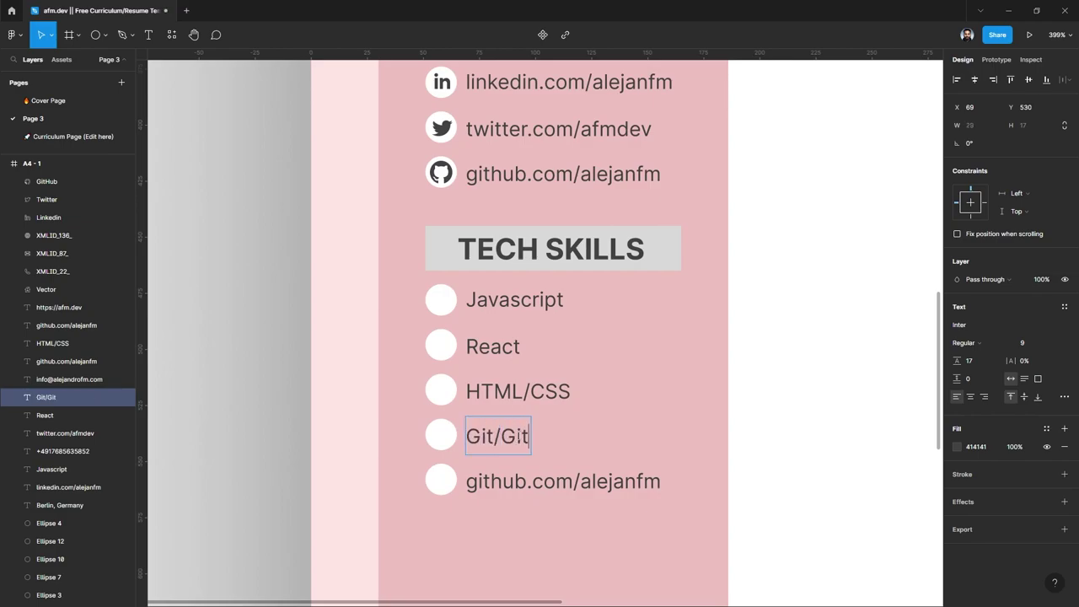
pyautogui.doubleClick(523, 482)
pyautogui.hotkey('ctrl', 'a')
pyautogui.write('F')
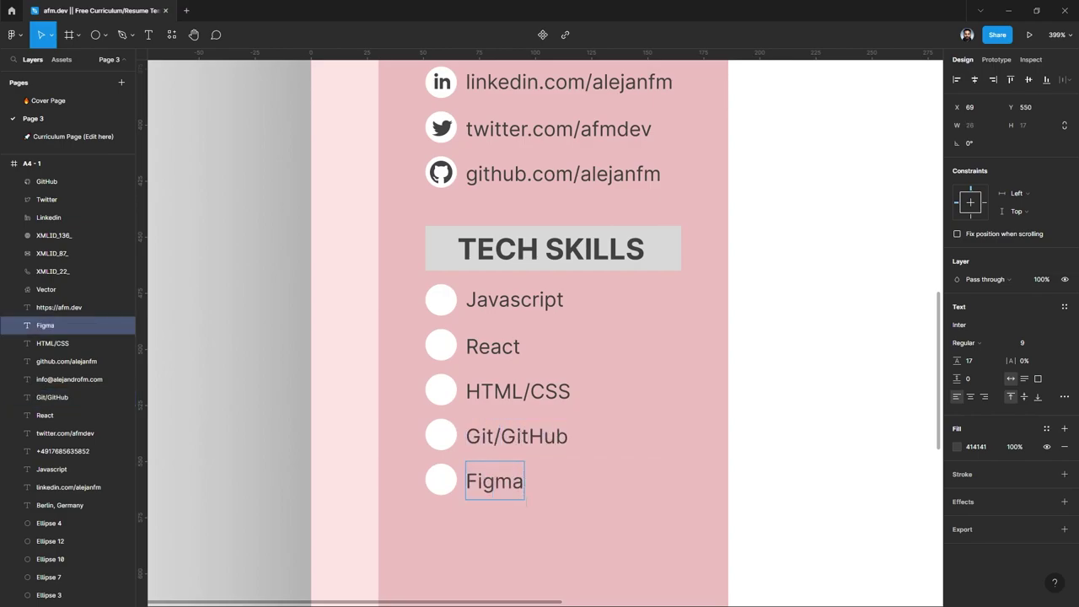
pyautogui.click(497, 208)
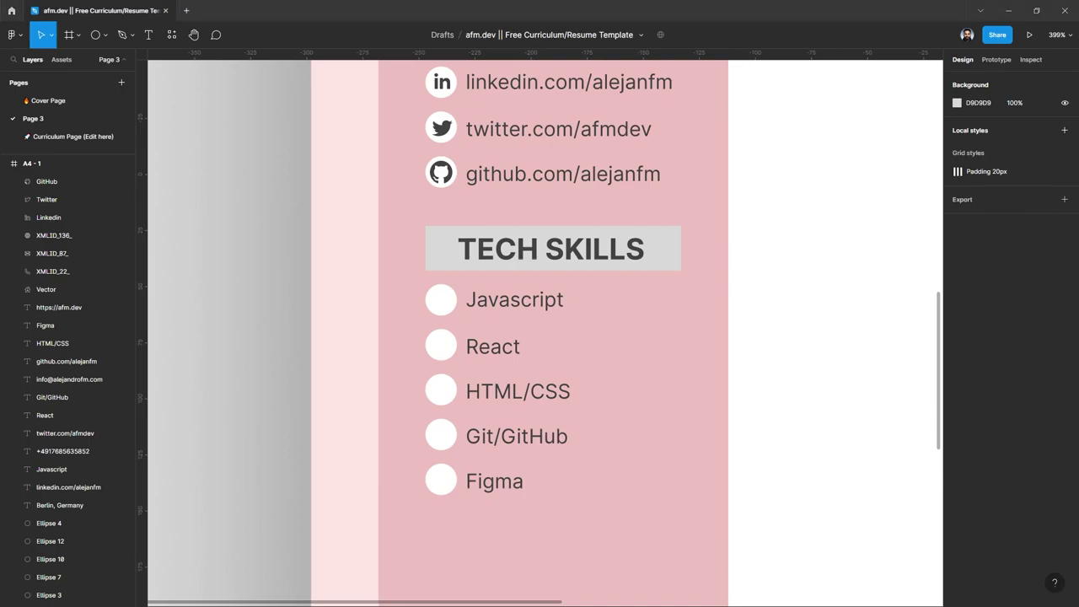
# Step: Paste the JS and React icons into the Javascript and React circles
pyautogui.hotkey('ctrl', 'v')
pyautogui.moveTo(474, 327); pyautogui.dragTo(443, 302)
pyautogui.scroll(5, 443, 302)
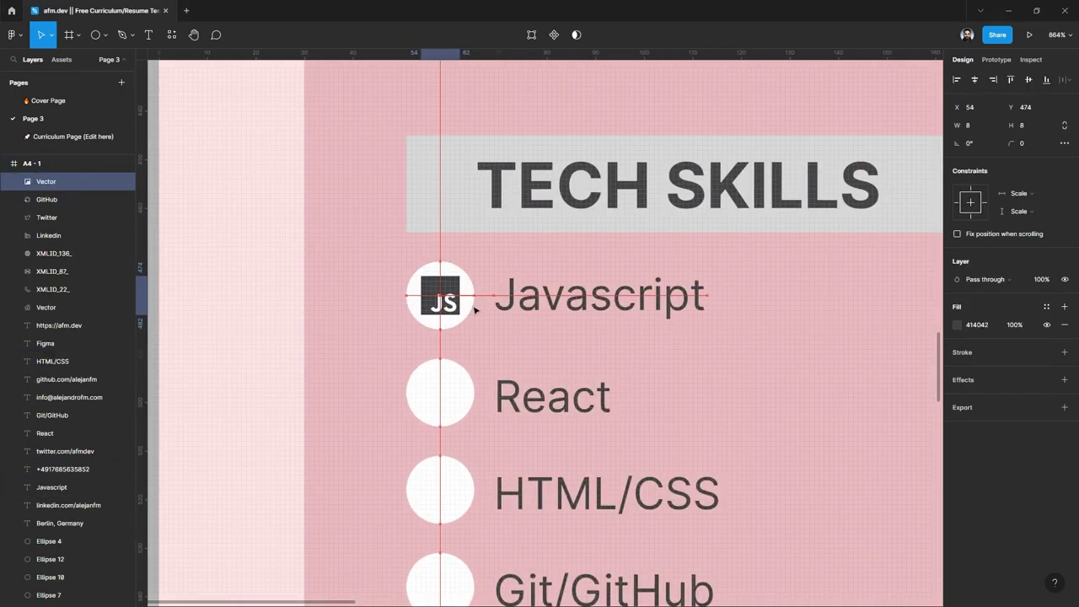
pyautogui.click(582, 299)
pyautogui.scroll(-3, 588, 373)
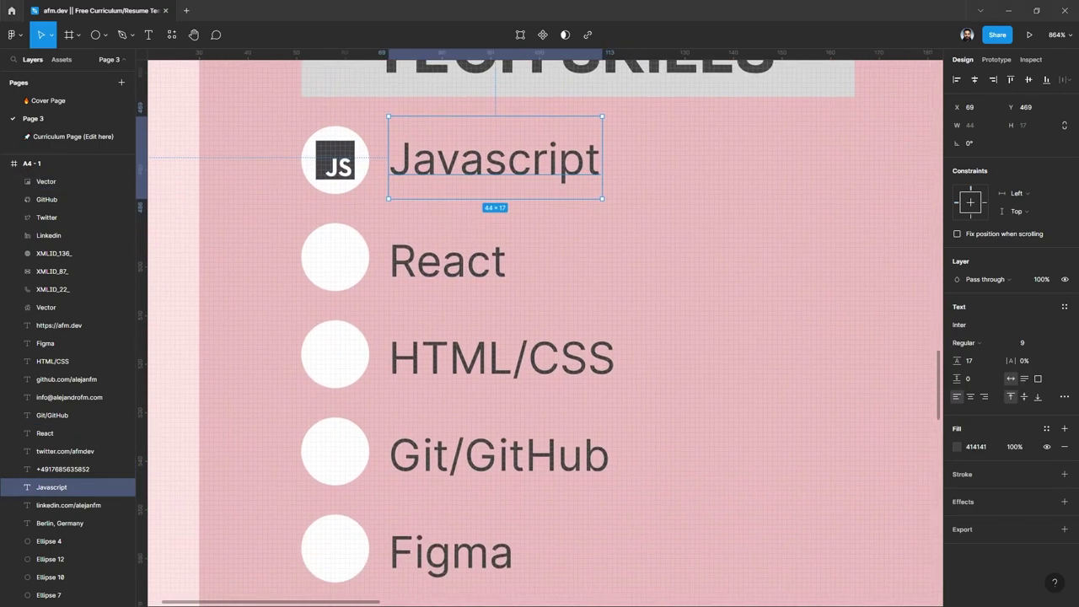
pyautogui.press('Escape')
pyautogui.hotkey('ctrl', 'v')
pyautogui.moveTo(542, 332); pyautogui.dragTo(337, 257)
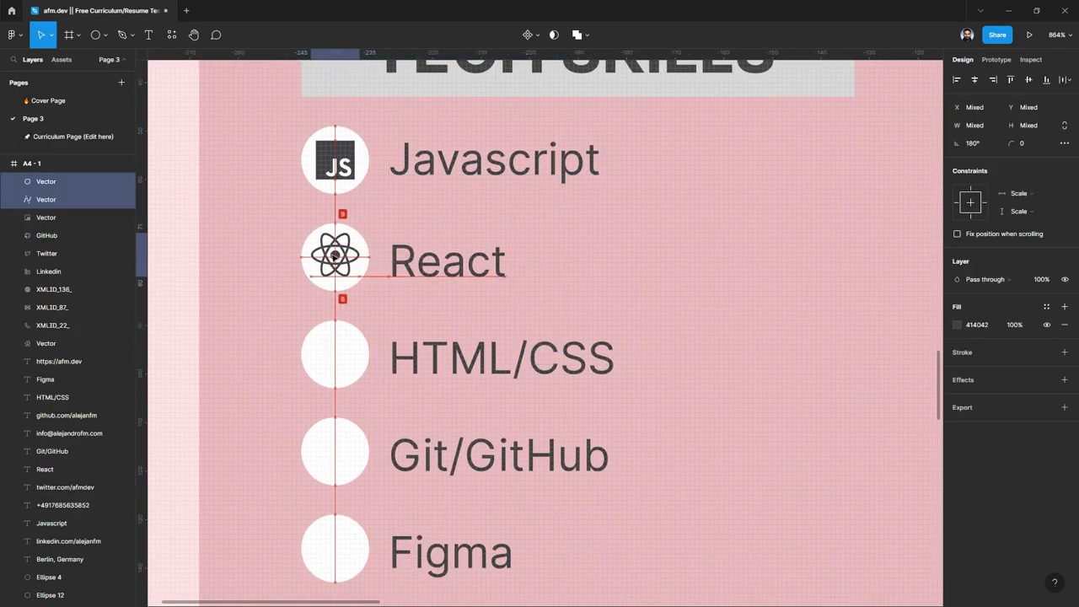
pyautogui.click(503, 210)
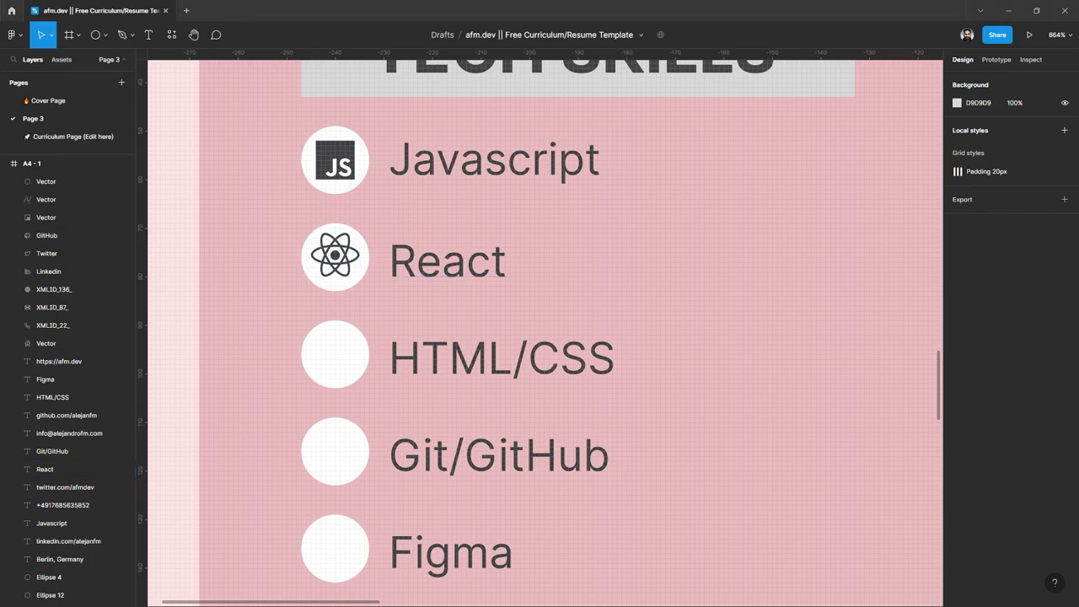
# Step: Paste the HTML and Git logos into the HTML/CSS and Git/GitHub circles
pyautogui.click(349, 357)
pyautogui.hotkey('ctrl', 'v')
pyautogui.moveTo(544, 321); pyautogui.dragTo(344, 349)
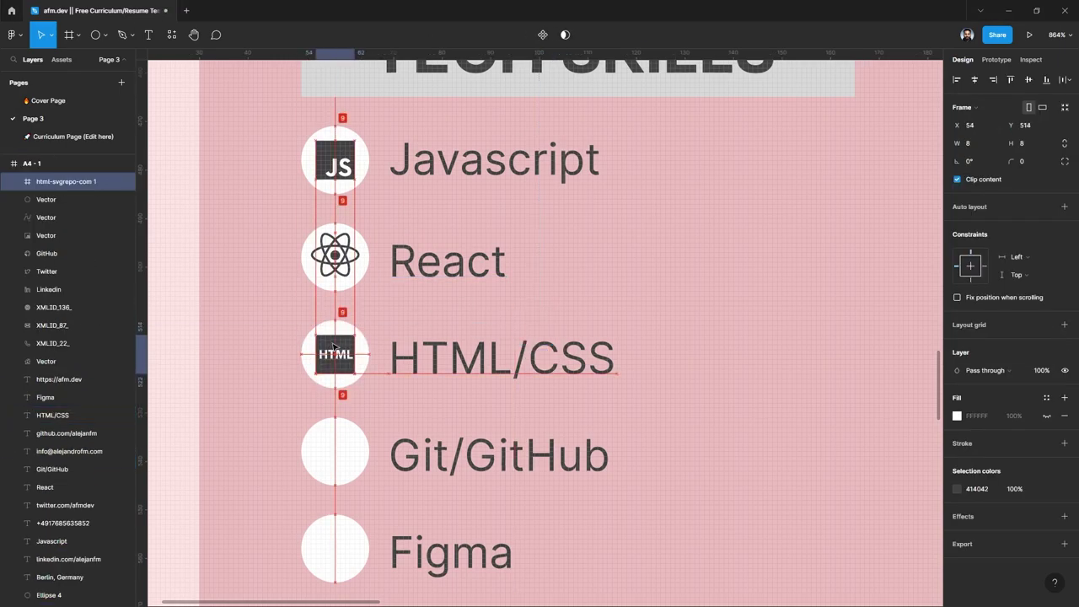
pyautogui.click(446, 262)
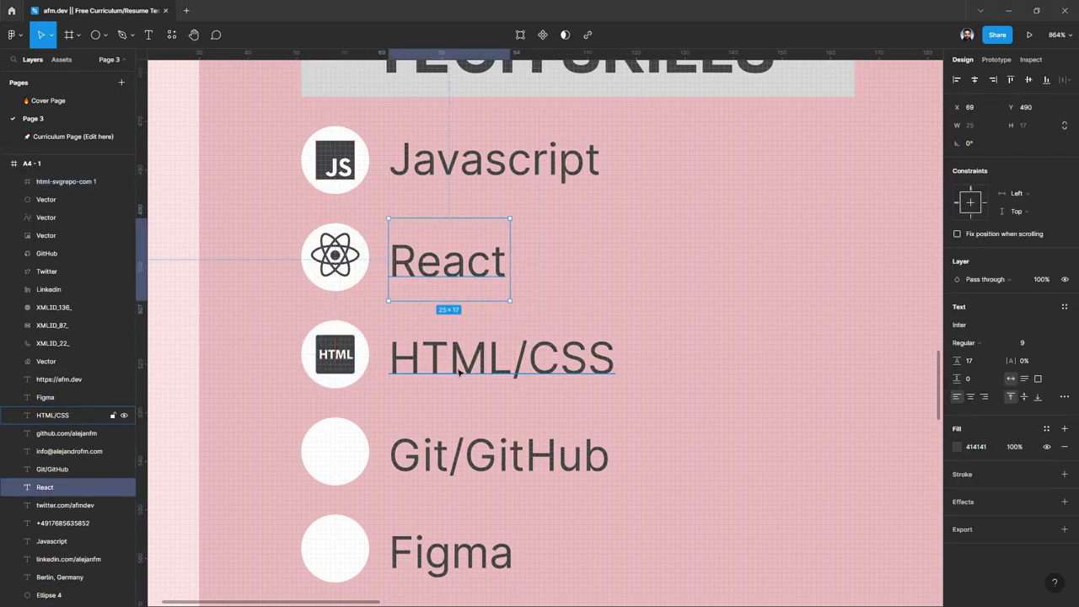
pyautogui.hotkey('ctrl', 'v')
pyautogui.moveTo(539, 325); pyautogui.dragTo(335, 450)
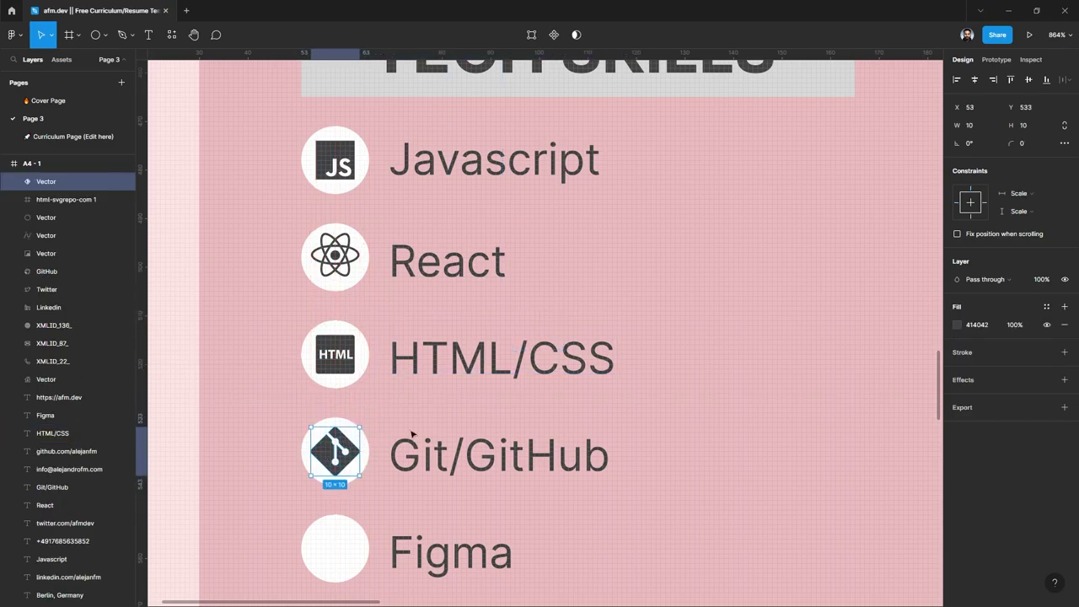
pyautogui.scroll(-3, 501, 202)
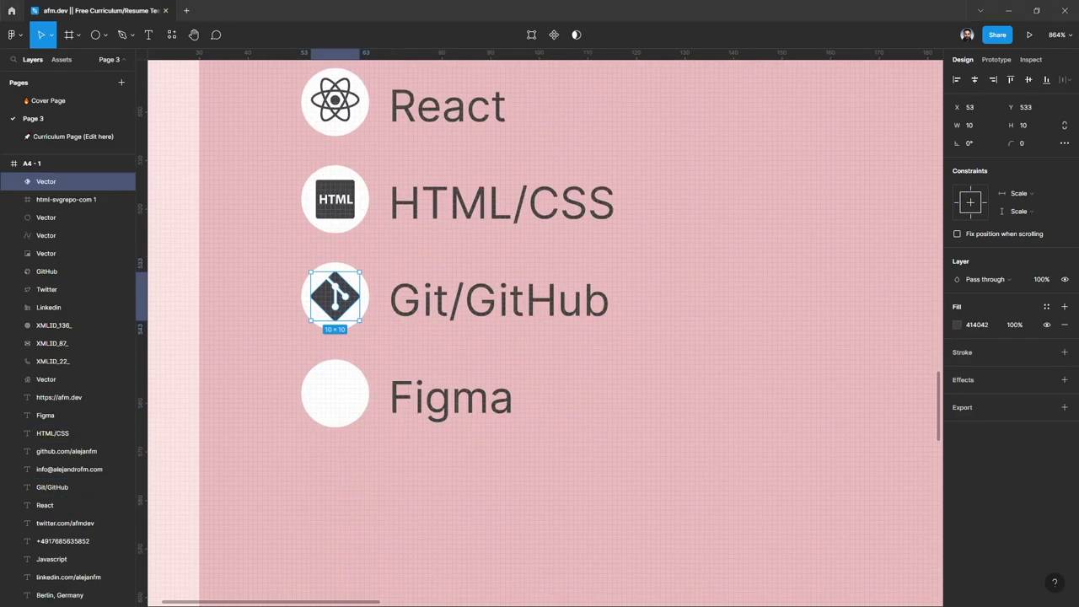
# Step: Paste the Figma logo into the empty circle beside Figma
pyautogui.click(350, 403)
pyautogui.hotkey('ctrl', 'v')
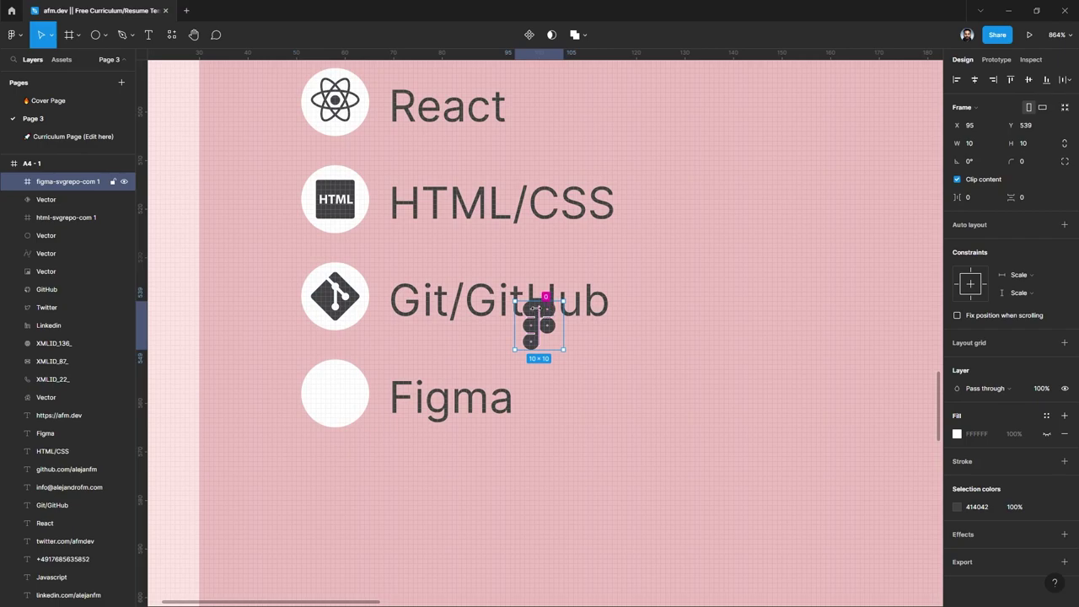
pyautogui.moveTo(540, 322); pyautogui.dragTo(335, 389)
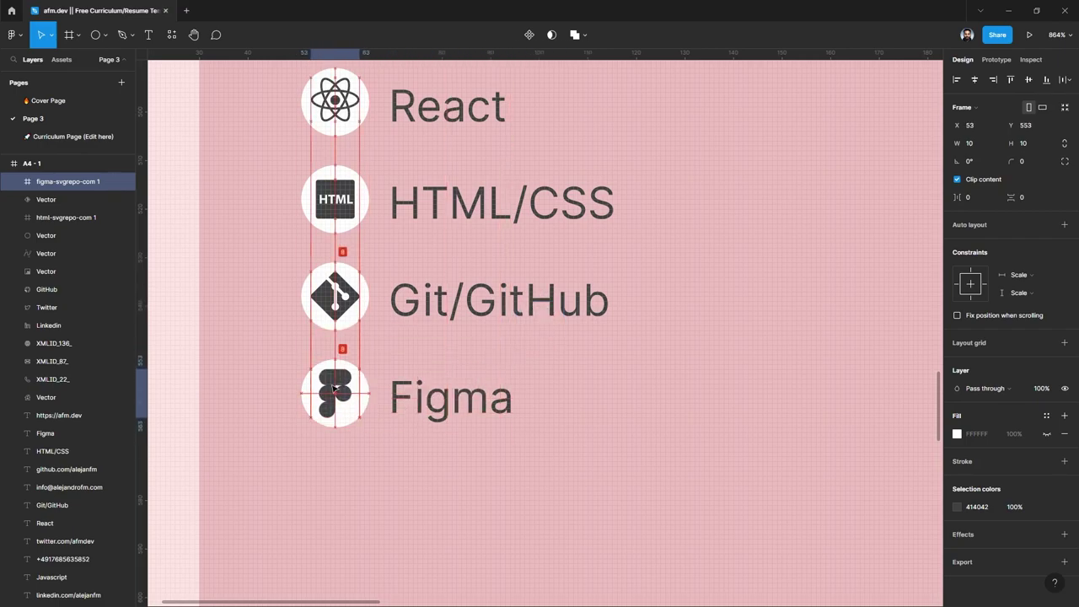
pyautogui.scroll(-3, 379, 371)
pyautogui.scroll(-3, 523, 355)
pyautogui.scroll(-3, 573, 388)
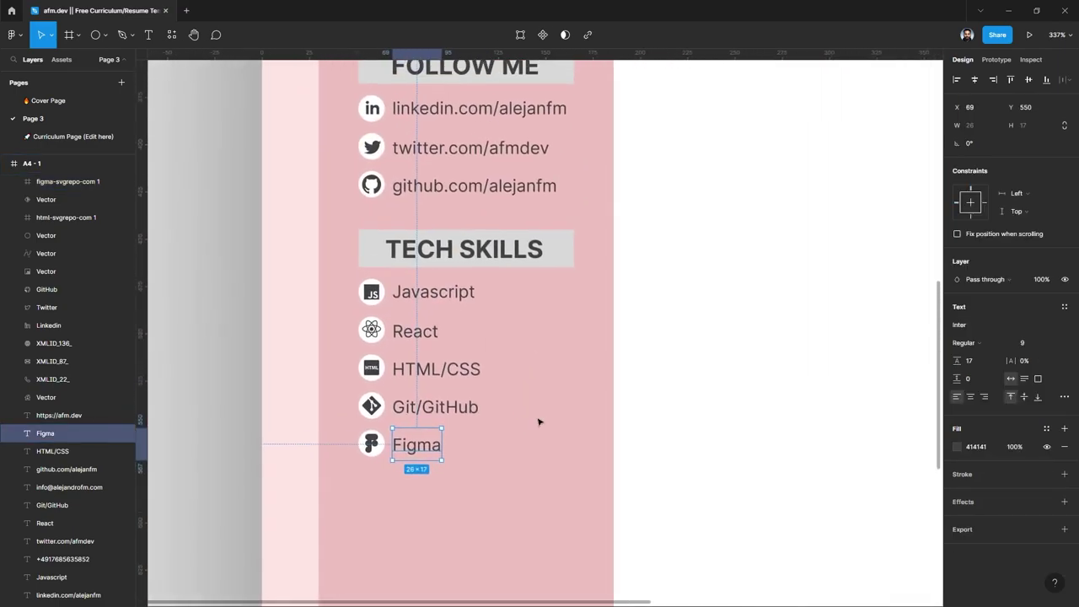
pyautogui.click(516, 478)
pyautogui.scroll(-2, 522, 455)
pyautogui.scroll(2, 535, 437)
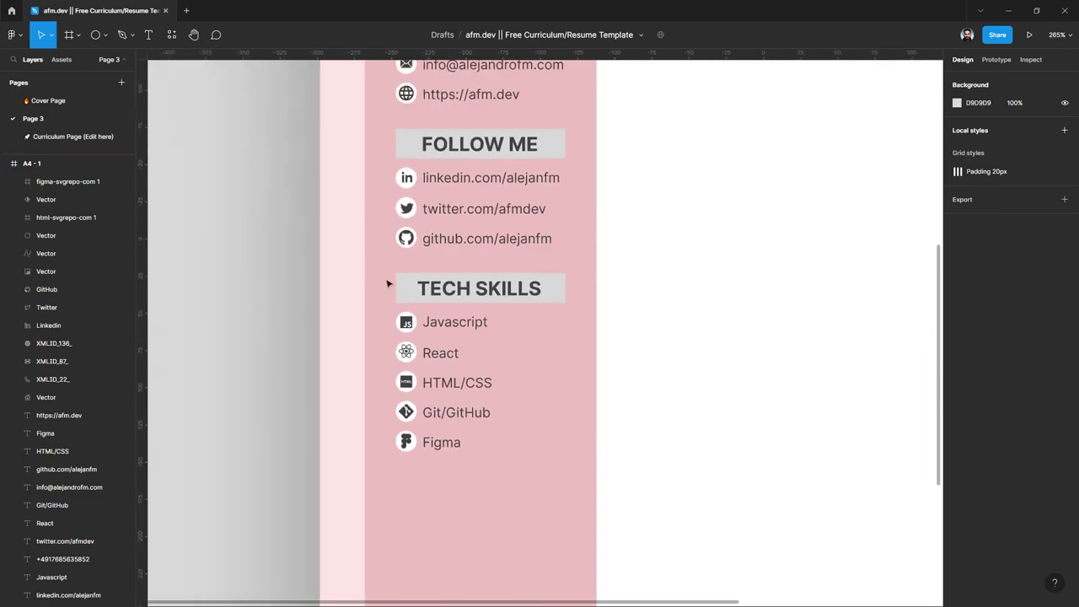
# Step: Copy the TECH SKILLS section below itself and retitle the copy LANGUAGES
pyautogui.moveTo(385, 269); pyautogui.dragTo(450, 341)
pyautogui.moveTo(490, 402); pyautogui.dragTo(506, 455)
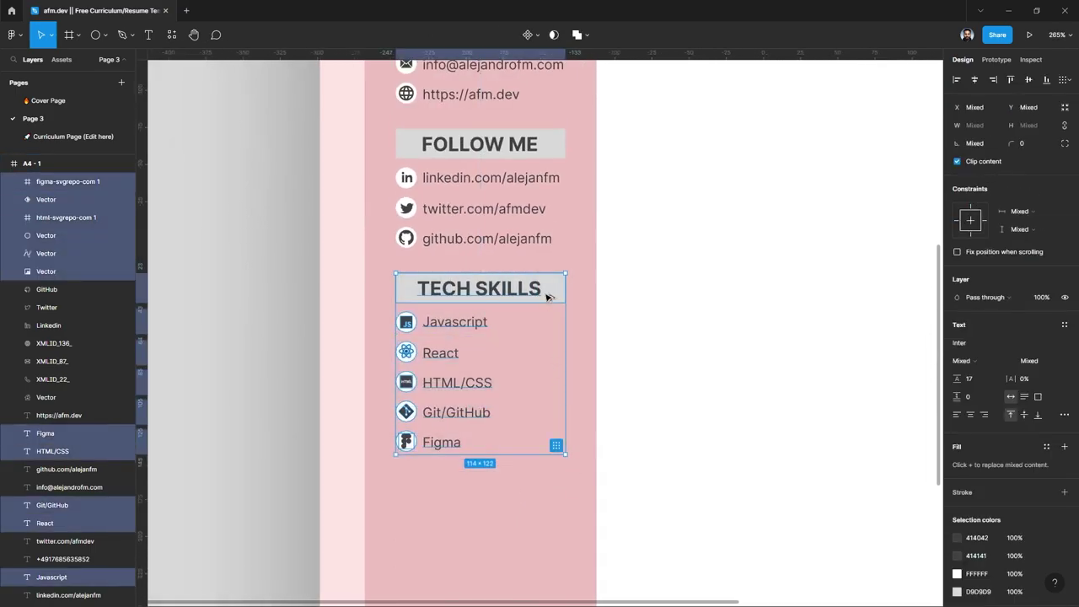
pyautogui.moveTo(549, 291); pyautogui.dragTo(523, 507)
pyautogui.scroll(-3, 524, 456)
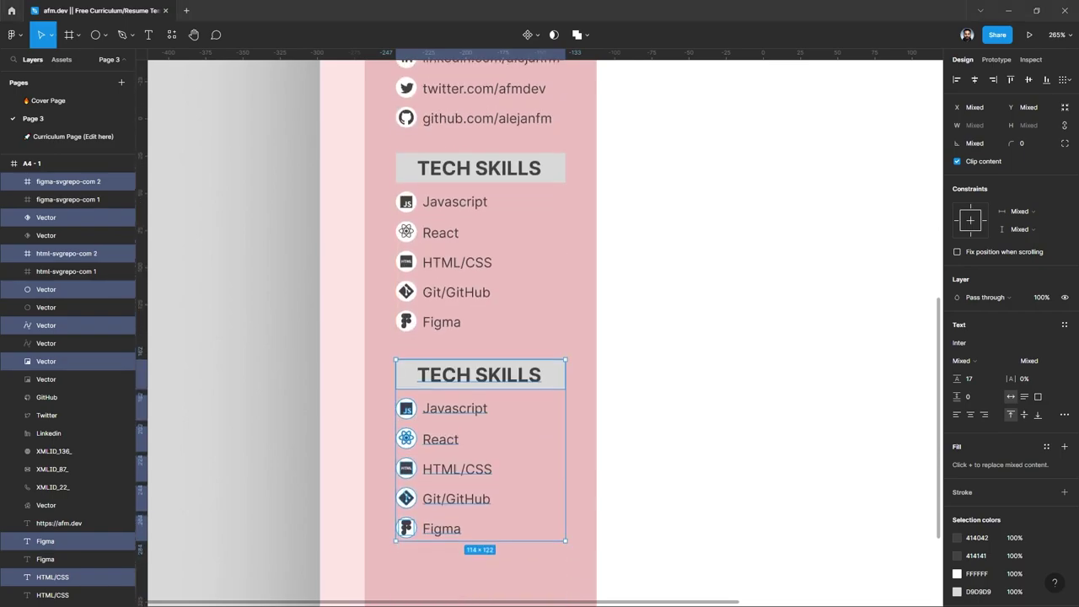
pyautogui.doubleClick(487, 362)
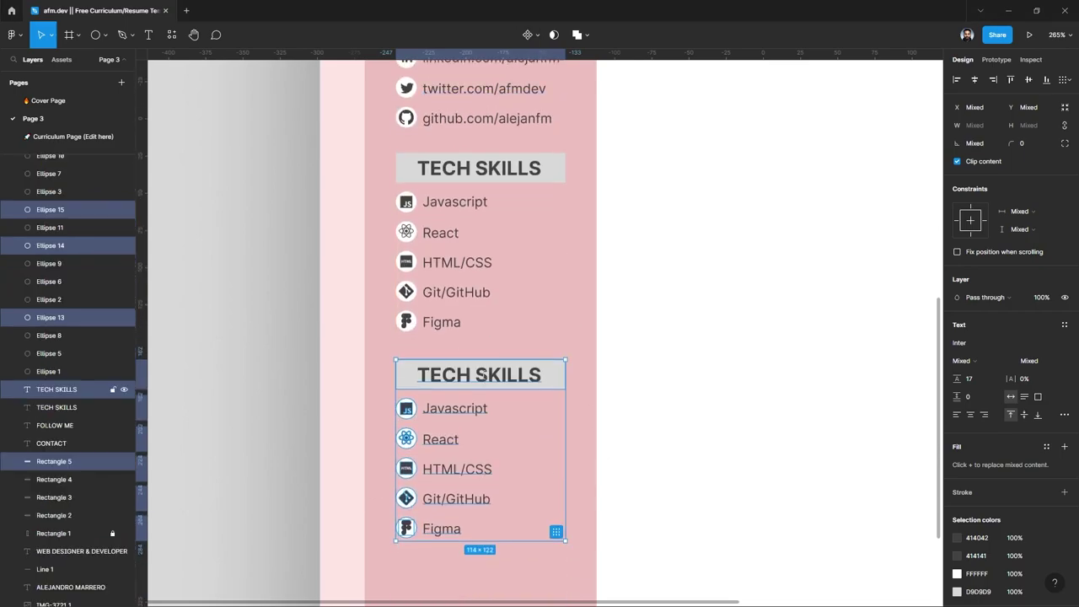
pyautogui.press('Return')
pyautogui.write('LANGUAGES')
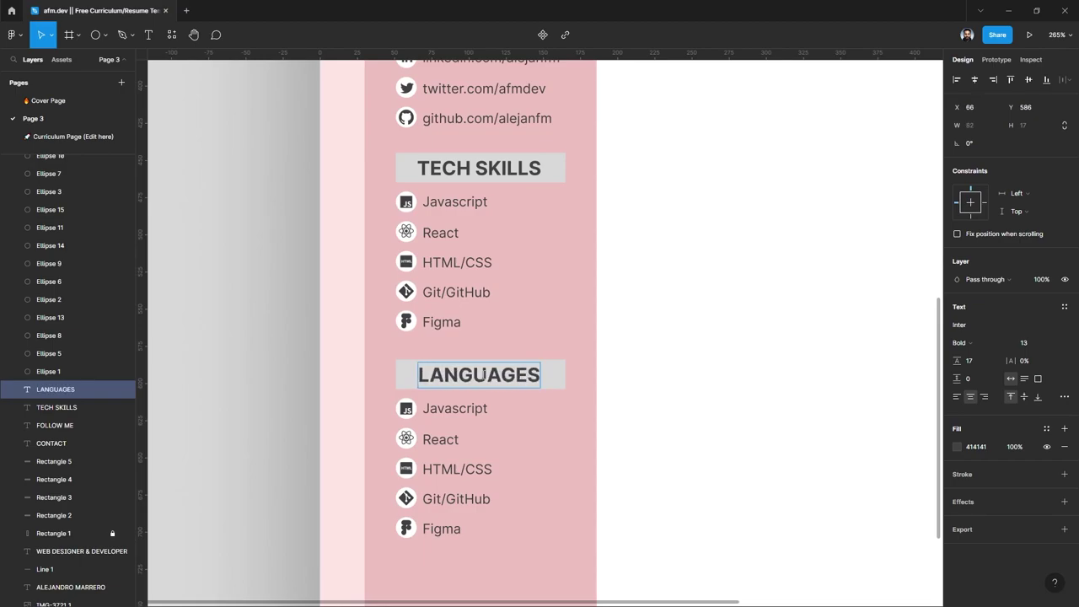
pyautogui.press('Escape')
# Step: Delete the Git/GitHub and Figma rows and relabel the first two Mother Tongue and Fluent
pyautogui.moveTo(503, 545); pyautogui.dragTo(401, 481)
pyautogui.press('Delete')
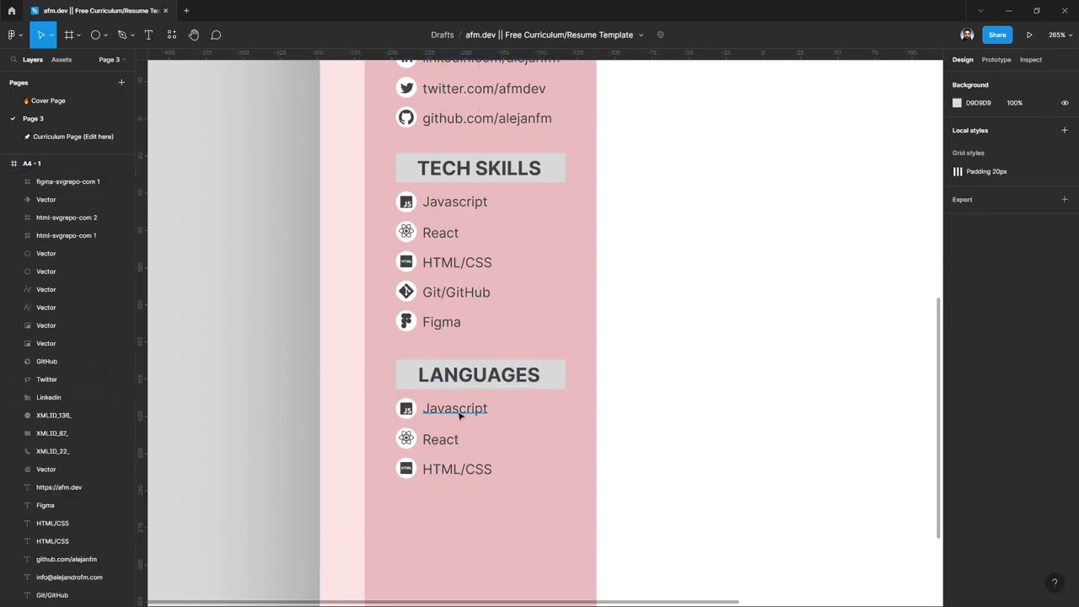
pyautogui.doubleClick(447, 409)
pyautogui.write('Mother Tongue')
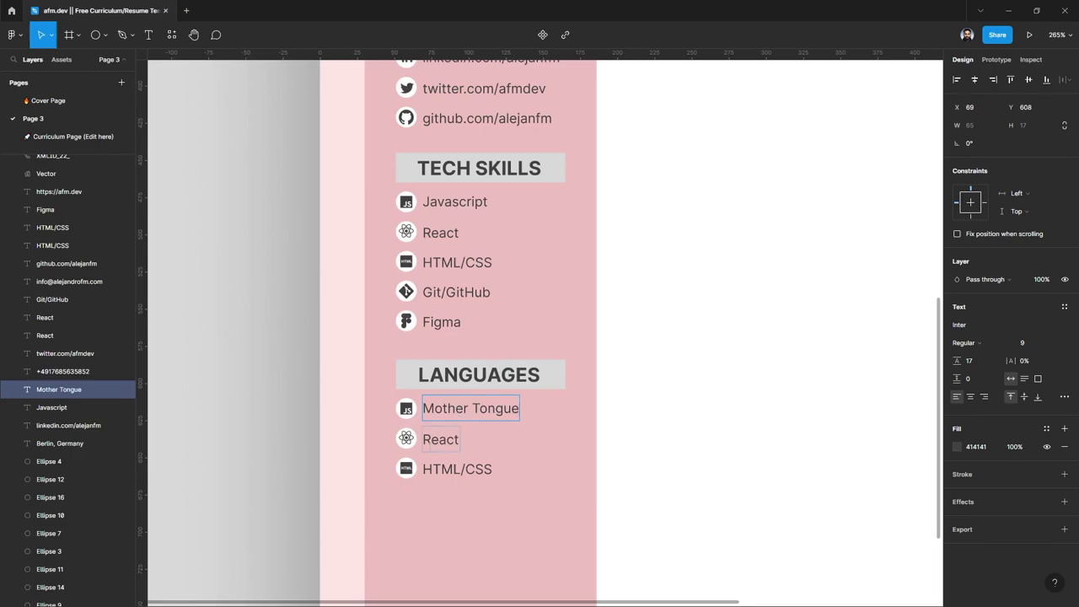
pyautogui.press('Escape')
pyautogui.press('Tab')
pyautogui.press('Return')
pyautogui.write('Fluent')
# Step: Relabel the third row Satisfactory and remove its HTML logo
pyautogui.doubleClick(435, 469)
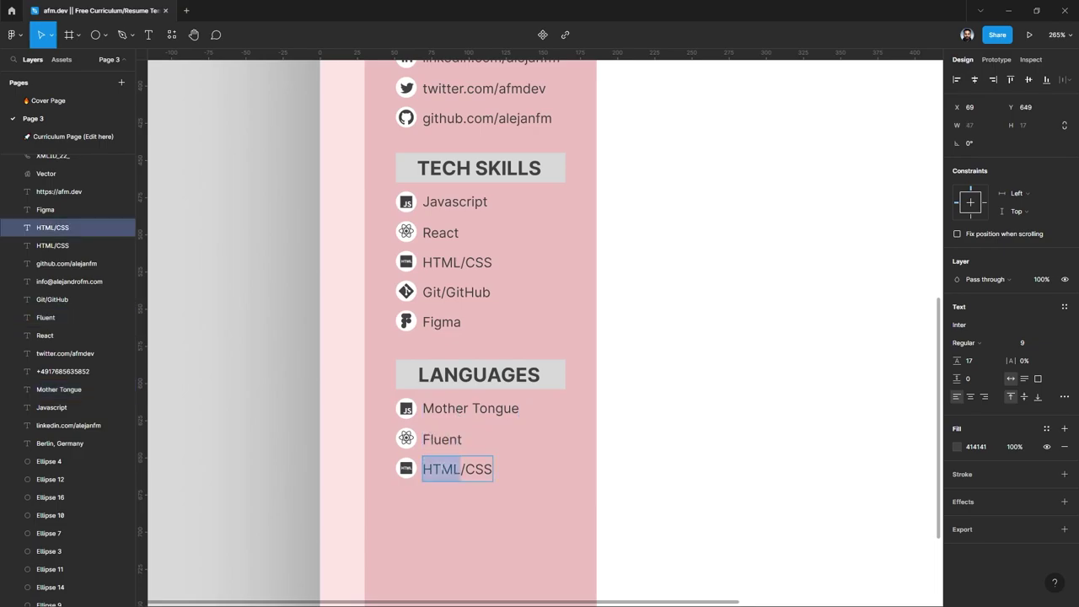
pyautogui.write('Satisfactory')
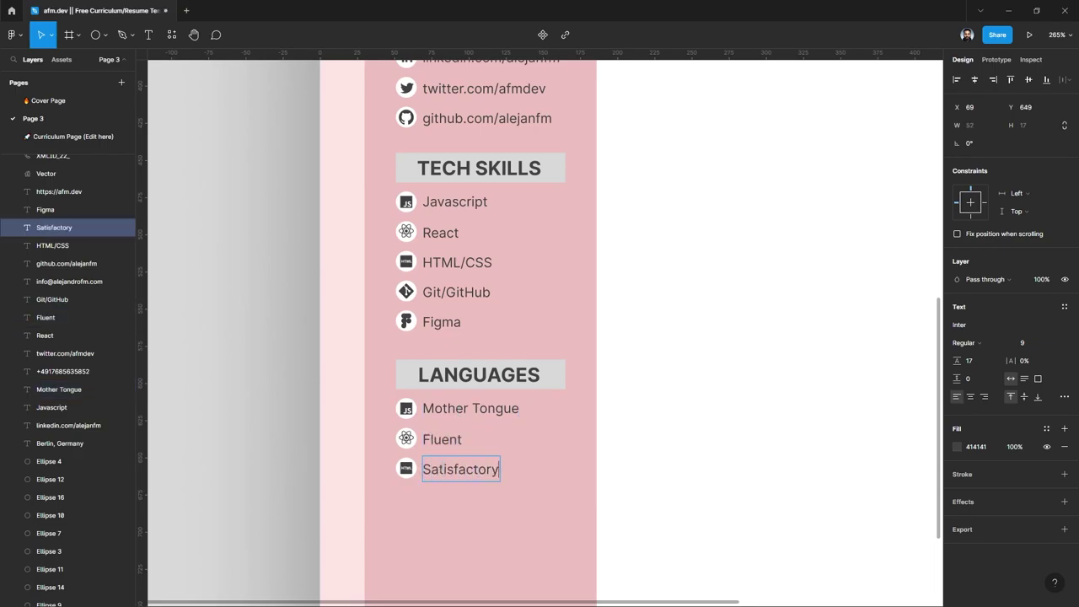
pyautogui.click(406, 469)
pyautogui.press('Delete')
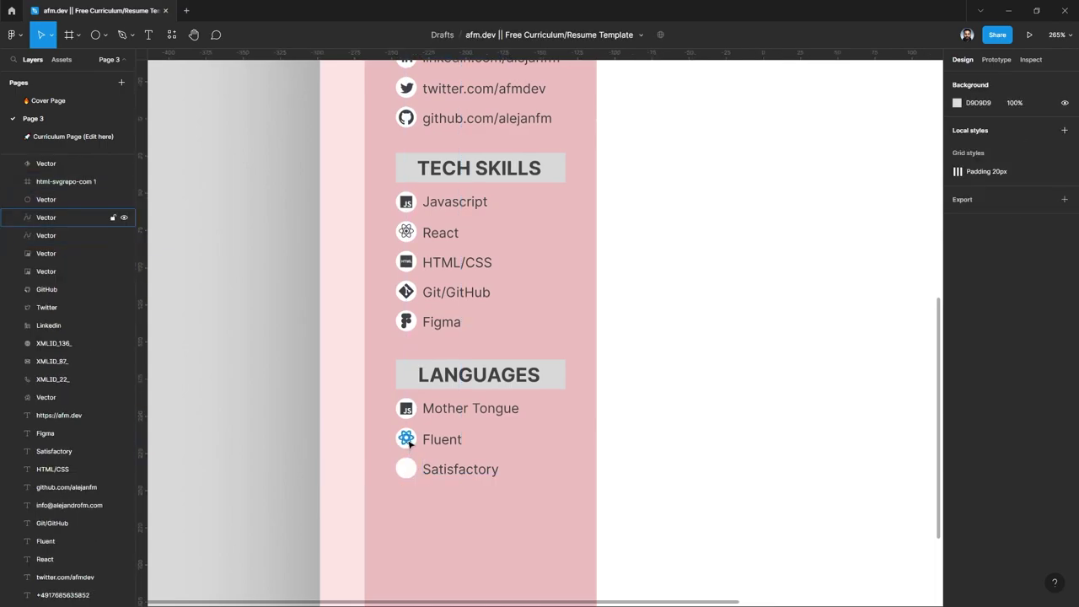
# Step: Remove the React and JS logos from the Fluent and Mother Tongue circles
pyautogui.click(407, 439)
pyautogui.press('Delete')
pyautogui.click(406, 408)
pyautogui.press('Delete')
# Step: Fill the Mother Tongue circle with the Spanish flag image
pyautogui.keyDown('ctrl'); pyautogui.scroll(5, 439, 422); pyautogui.keyUp('ctrl')
pyautogui.click(378, 398)
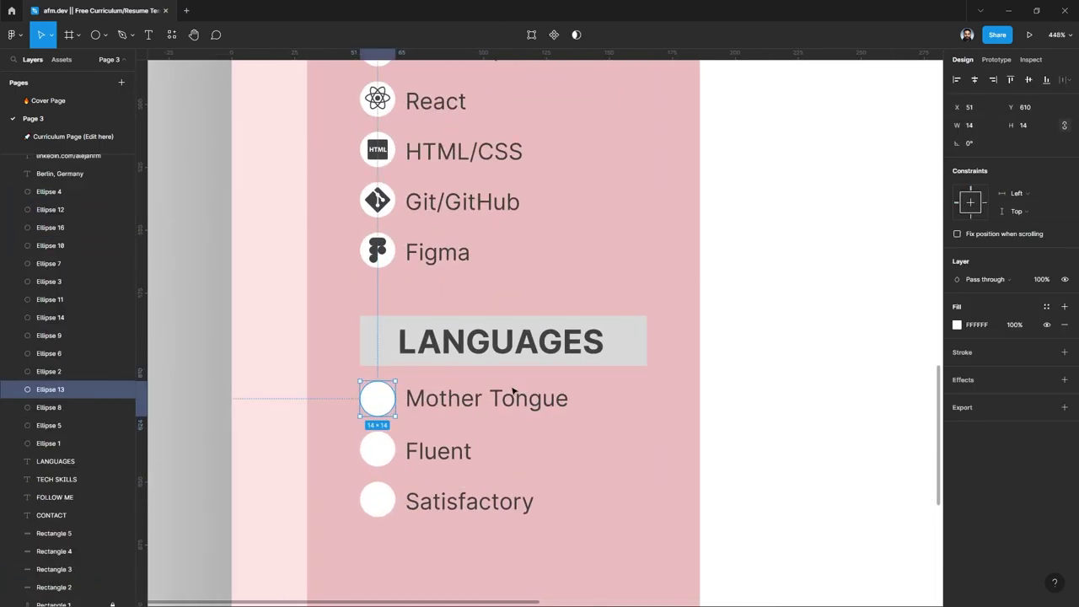
pyautogui.click(958, 325)
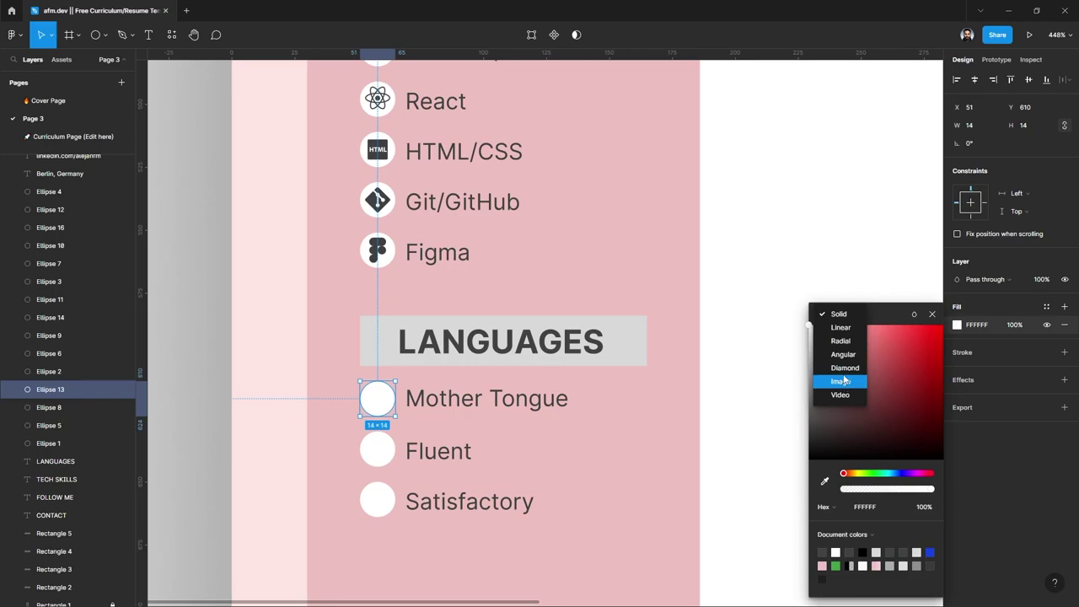
pyautogui.click(841, 382)
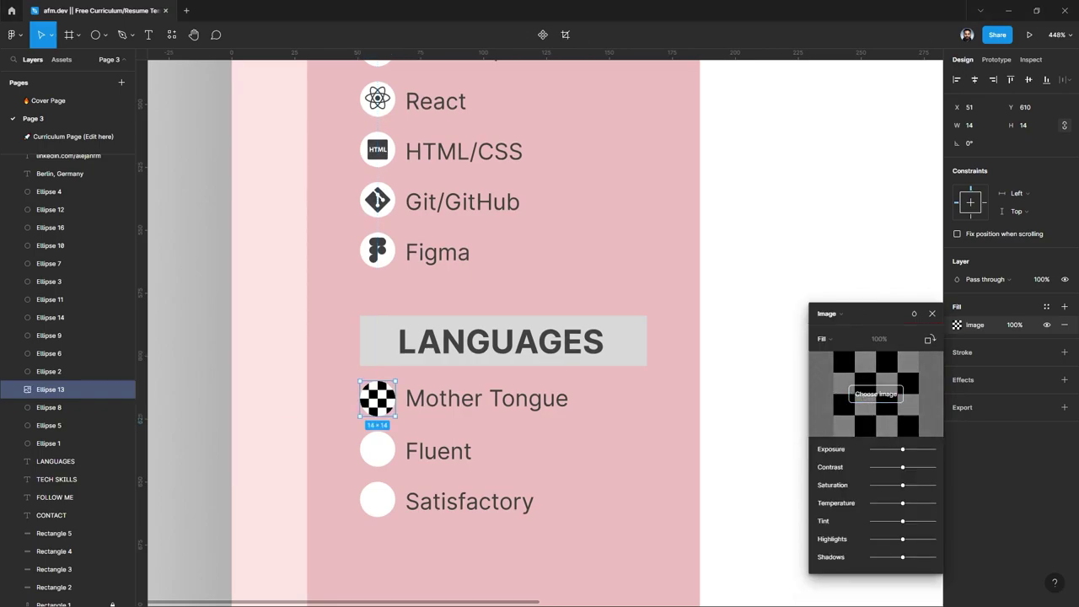
pyautogui.press('Escape')
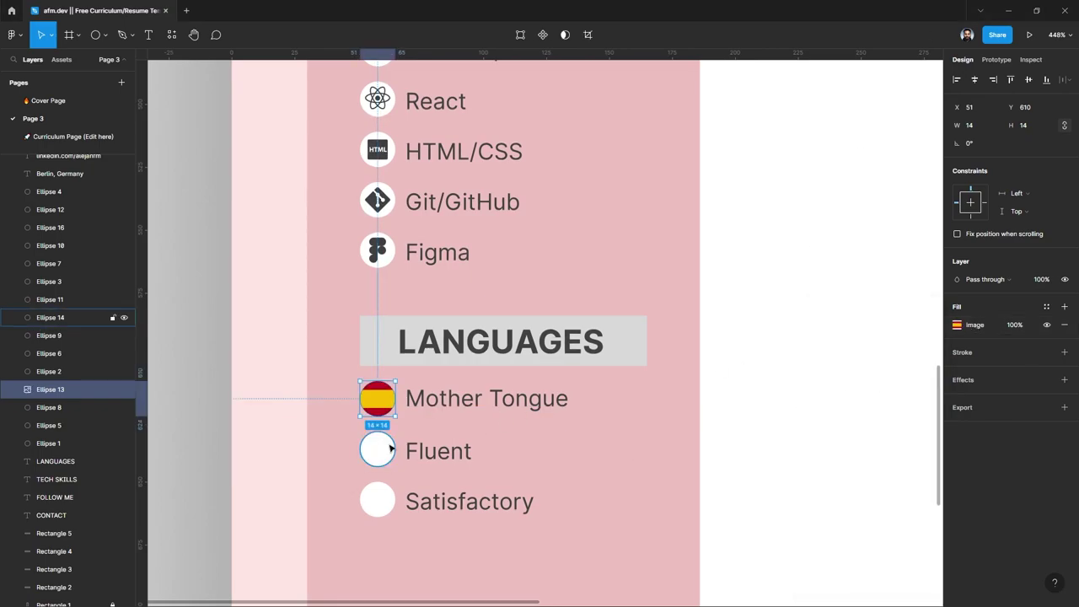
# Step: Fill the Fluent circle with the UK flag image
pyautogui.click(390, 449)
pyautogui.click(957, 324)
pyautogui.click(838, 314)
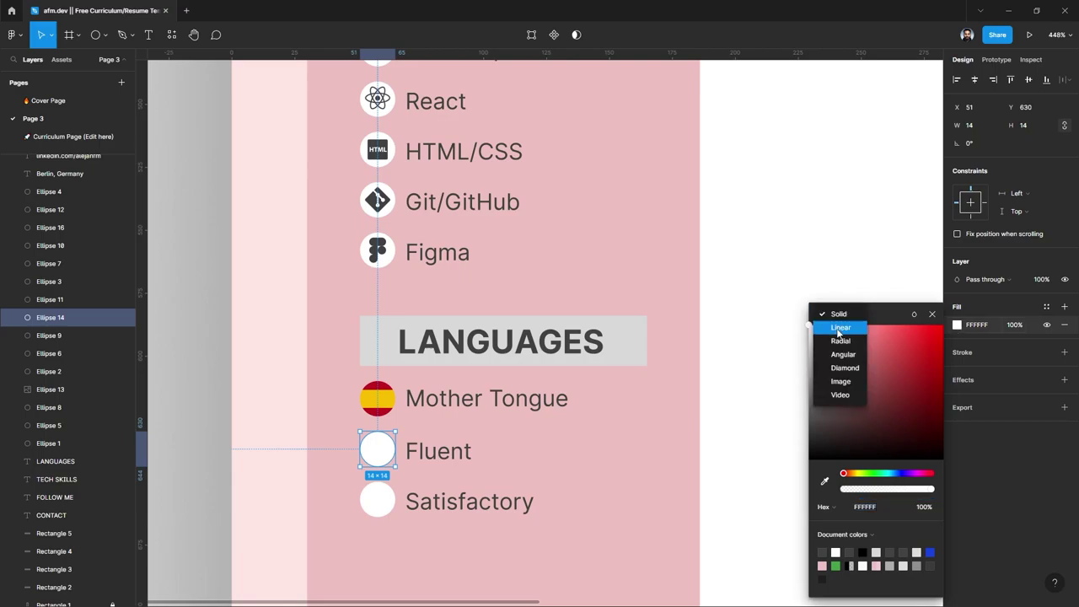
pyautogui.click(843, 381)
pyautogui.press('Return')
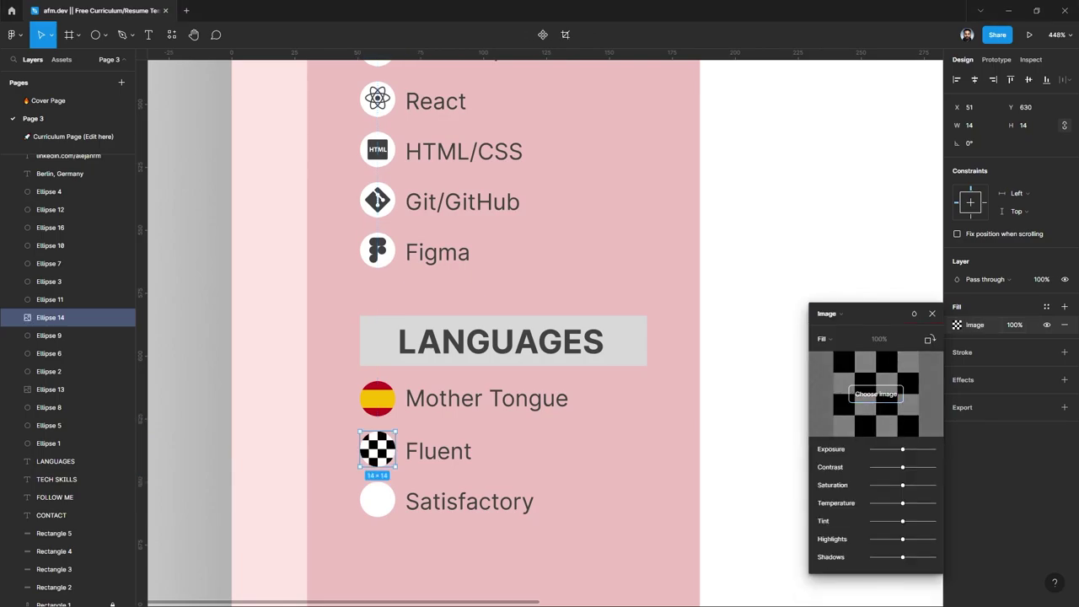
# Step: Fill the Satisfactory circle with the German flag image
pyautogui.click(387, 505)
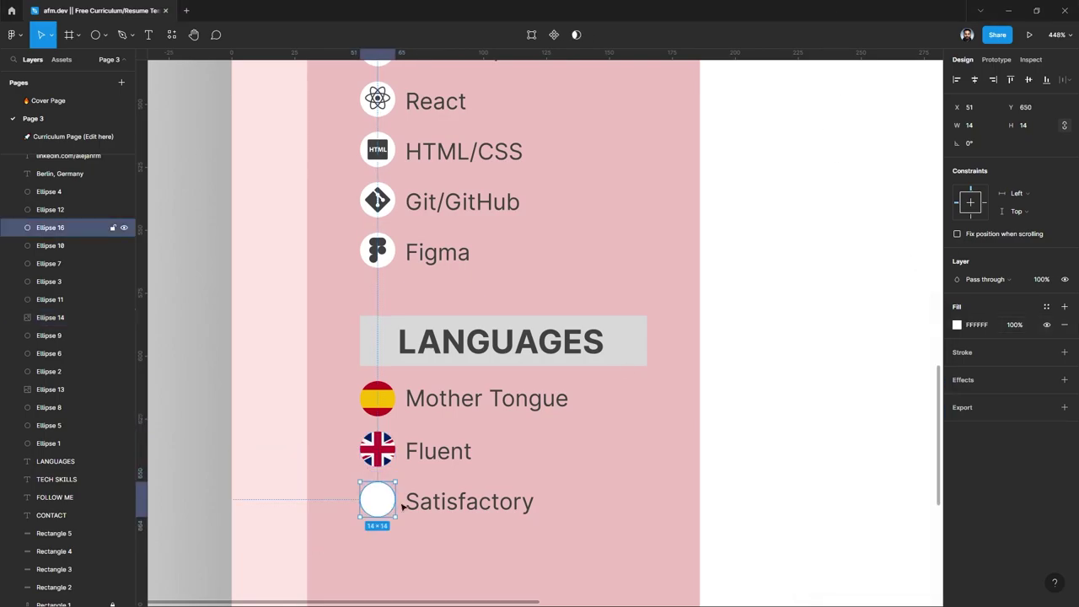
pyautogui.click(957, 325)
pyautogui.click(833, 314)
pyautogui.click(841, 380)
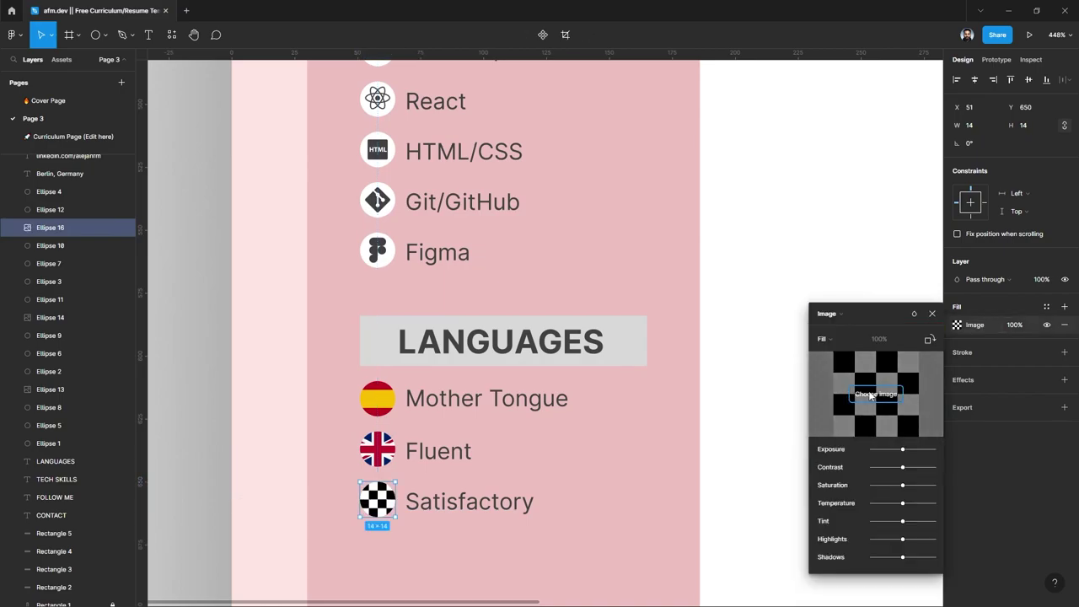
pyautogui.click(874, 394)
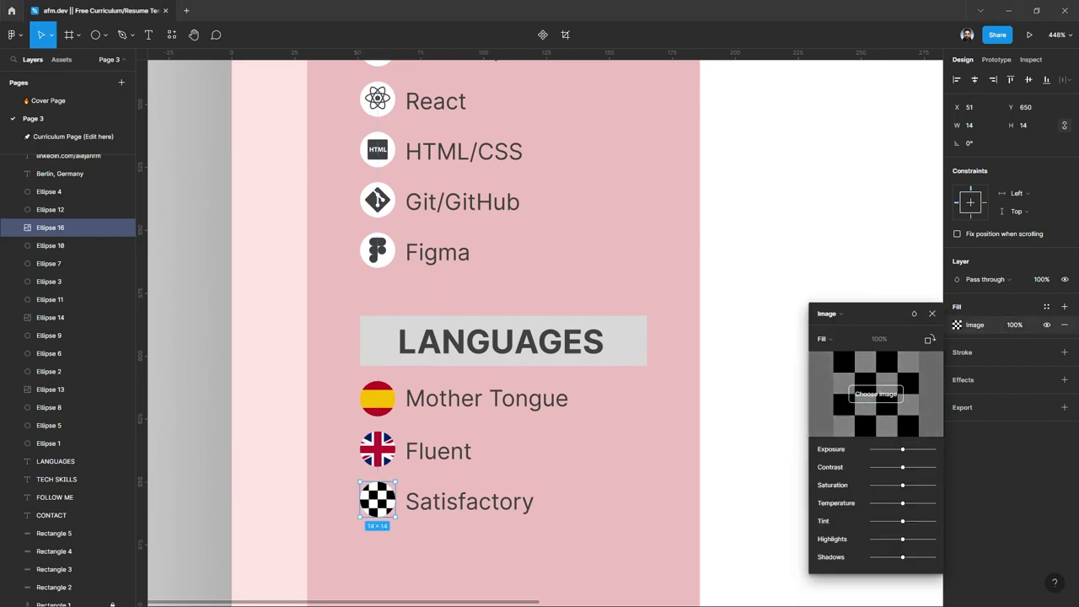
pyautogui.press('Escape')
pyautogui.keyDown('ctrl'); pyautogui.scroll(-5, 647, 413); pyautogui.keyUp('ctrl')
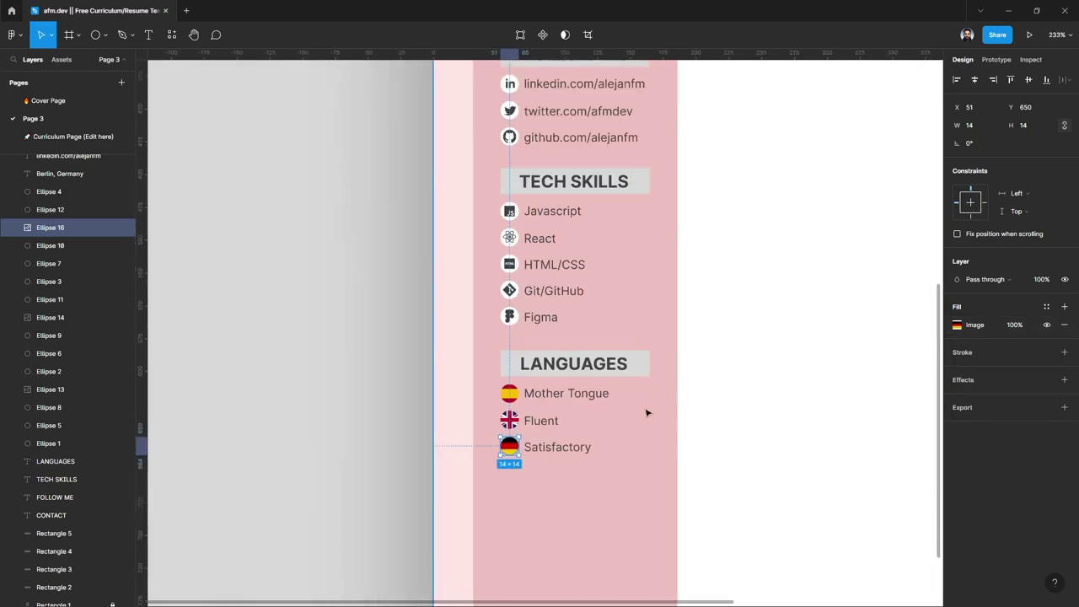
pyautogui.moveTo(647, 414); pyautogui.dragTo(549, 261)
# Step: Copy the LANGUAGES section below itself and retitle the copy HOBBIES
pyautogui.press('Escape')
pyautogui.moveTo(394, 168); pyautogui.dragTo(559, 301)
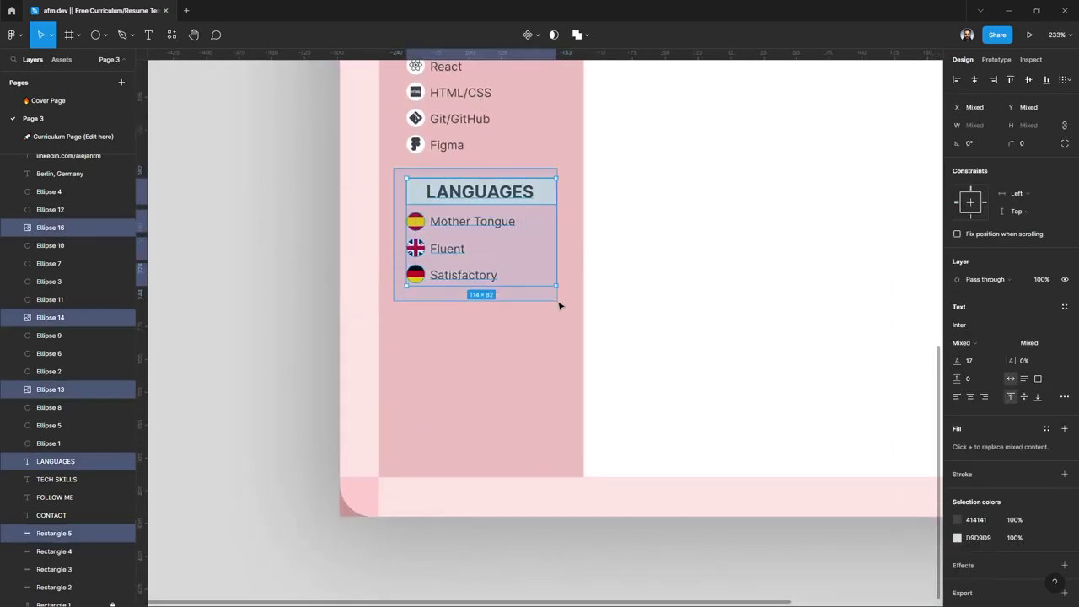
pyautogui.moveTo(525, 234); pyautogui.dragTo(532, 329)
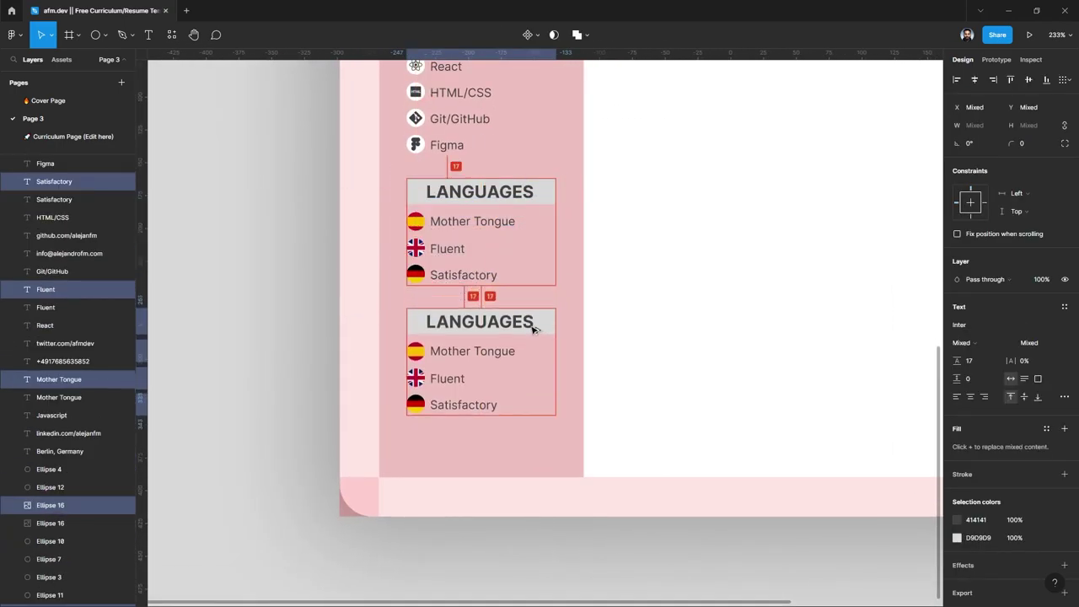
pyautogui.press('Escape')
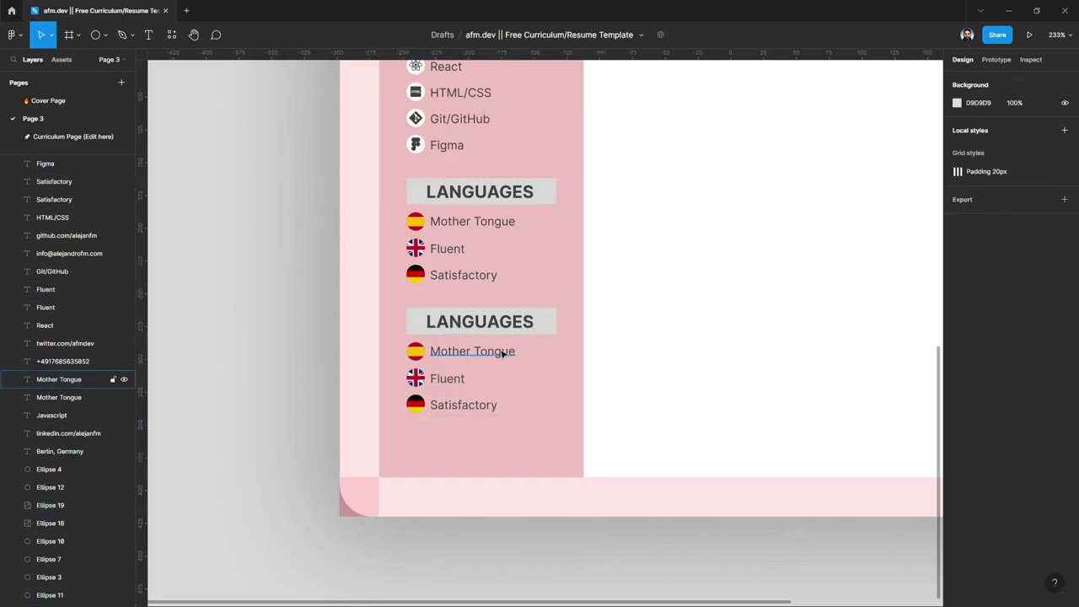
pyautogui.doubleClick(502, 325)
pyautogui.write('HOBBIES')
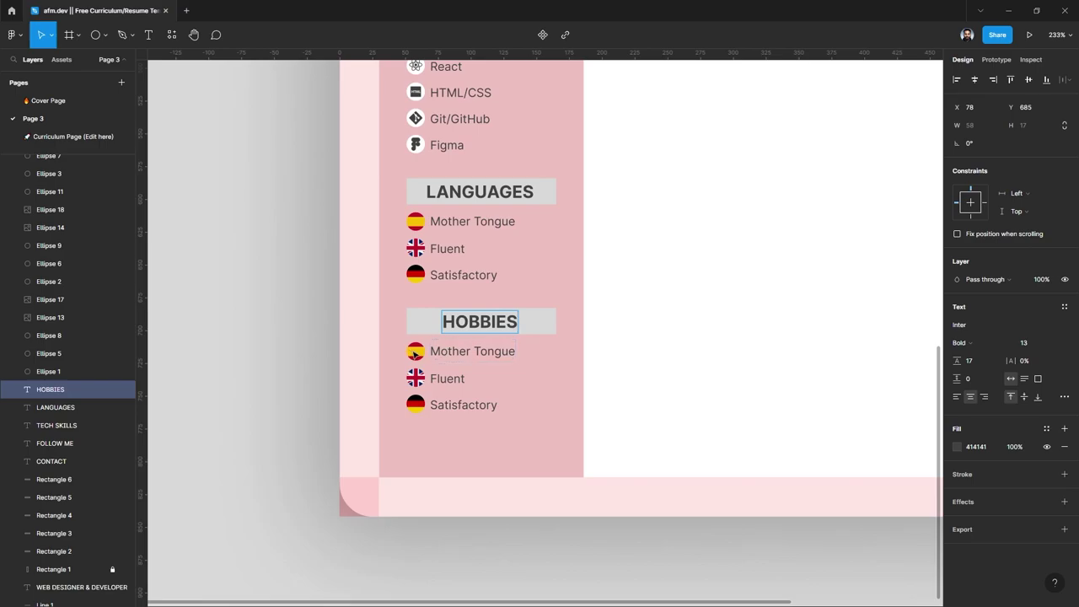
# Step: Delete several flags and labels from the HOBBIES list
pyautogui.press('Escape')
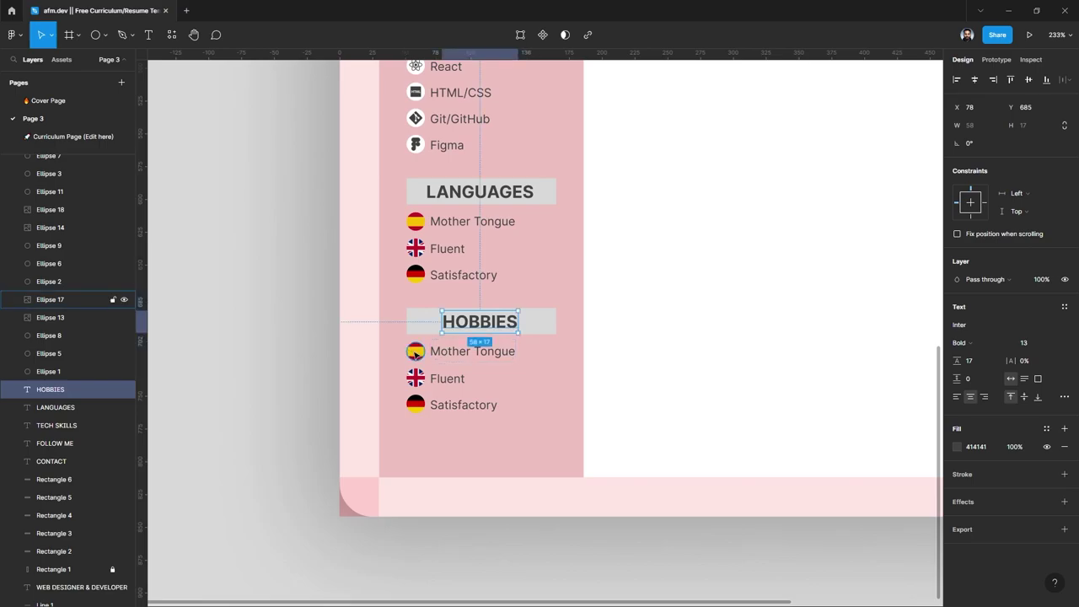
pyautogui.press('Delete')
pyautogui.click(415, 378)
pyautogui.press('Delete')
pyautogui.click(414, 351)
pyautogui.press('Delete')
pyautogui.press('Delete')
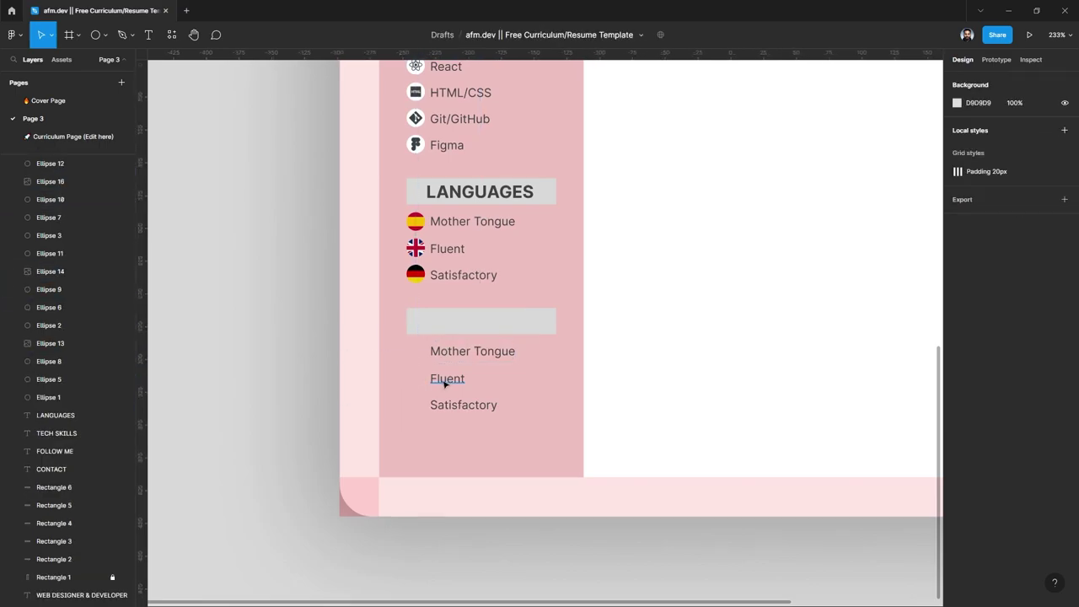
pyautogui.click(447, 379)
pyautogui.press('Delete')
pyautogui.click(468, 405)
pyautogui.press('Delete')
# Step: Undo the deletions to restore the accidentally removed HOBBIES heading
pyautogui.scroll(3, 454, 366)
pyautogui.scroll(2, 454, 367)
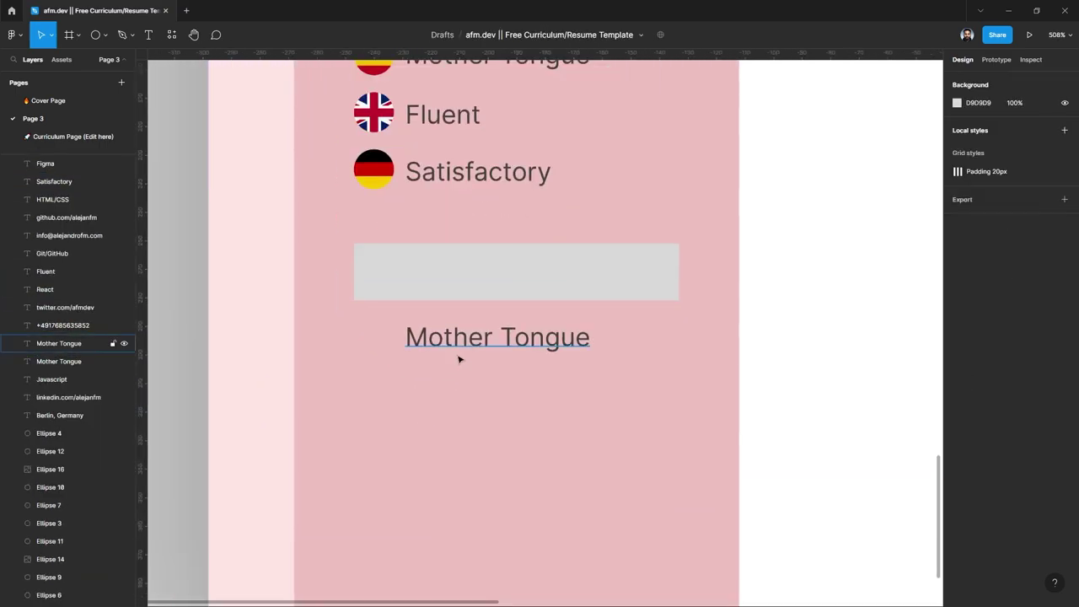
pyautogui.hotkey('ctrl', 'z')
pyautogui.hotkey('ctrl', 'z')
pyautogui.hotkey('ctrl', 'z')
pyautogui.press('Escape')
pyautogui.hotkey('ctrl', 'z')
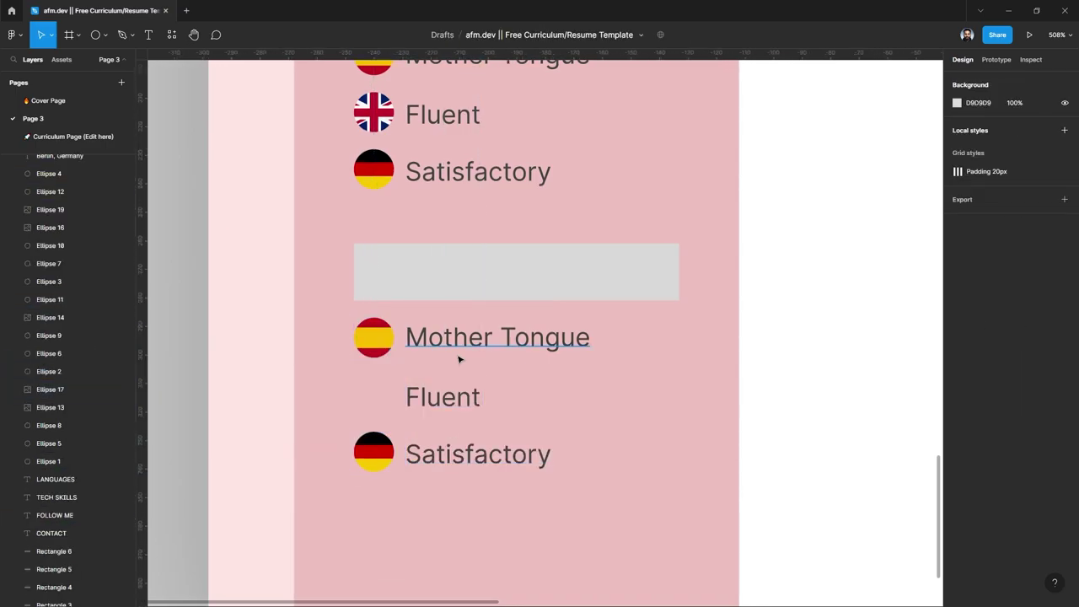
pyautogui.hotkey('ctrl', 'z')
pyautogui.hotkey('ctrl', 'z')
# Step: Delete the Spanish, UK and German flags plus the Fluent and Satisfactory lines under HOBBIES
pyautogui.click(390, 340)
pyautogui.press('Delete')
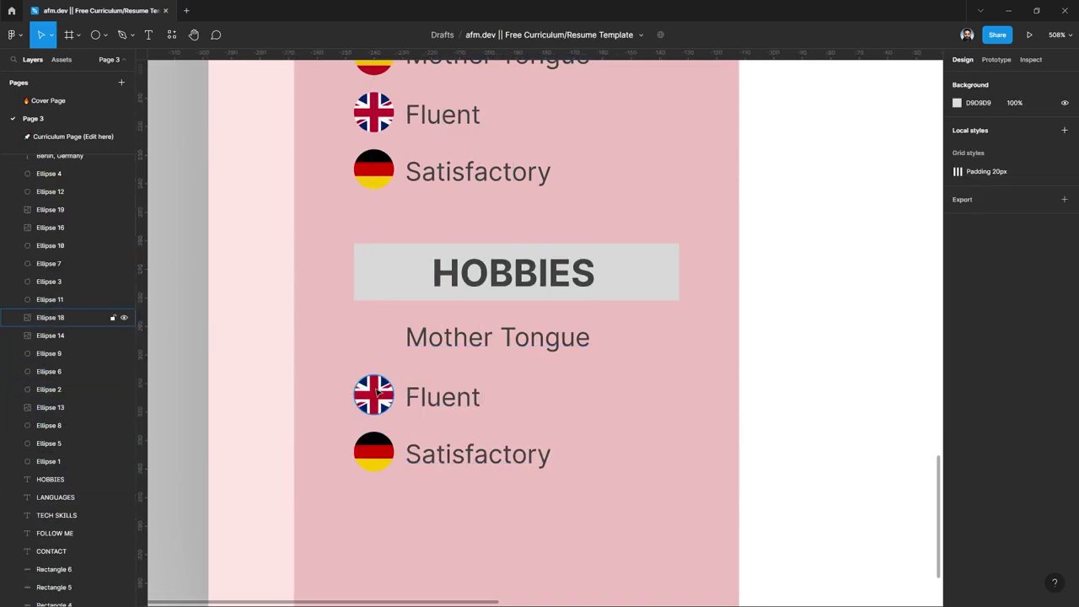
pyautogui.click(373, 396)
pyautogui.press('Delete')
pyautogui.click(374, 453)
pyautogui.press('Delete')
pyautogui.click(461, 398)
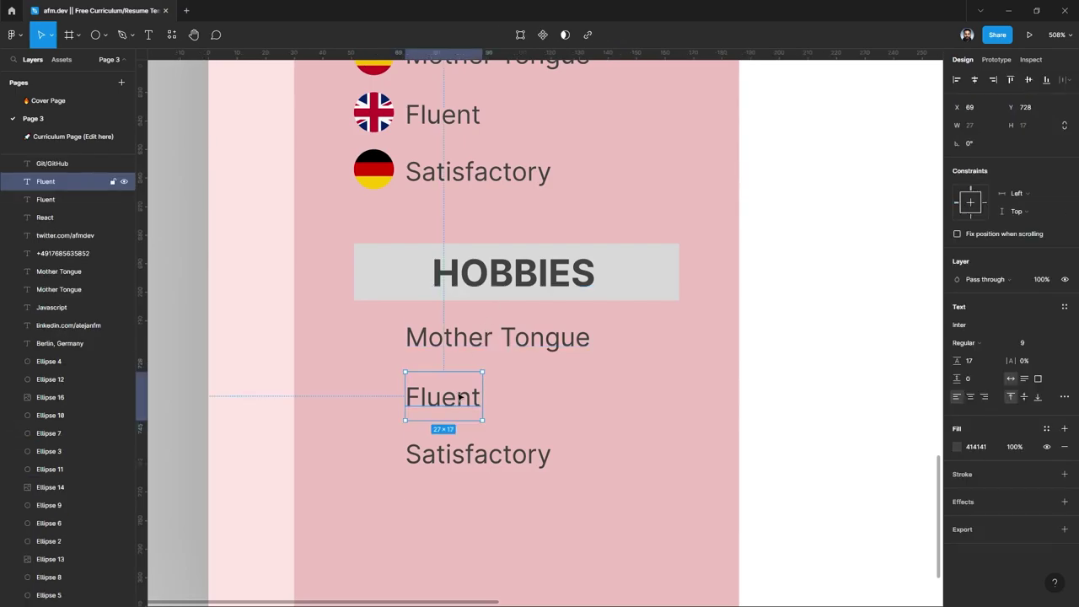
pyautogui.press('Delete')
pyautogui.click(462, 454)
pyautogui.press('Delete')
# Step: Move the Mother Tongue text left and replace it with three hobby lines: Photography · Music, Play Guitar · Play Soccer, Travel · Cinema · Cooking
pyautogui.moveTo(479, 344); pyautogui.dragTo(428, 340)
pyautogui.doubleClick(420, 337)
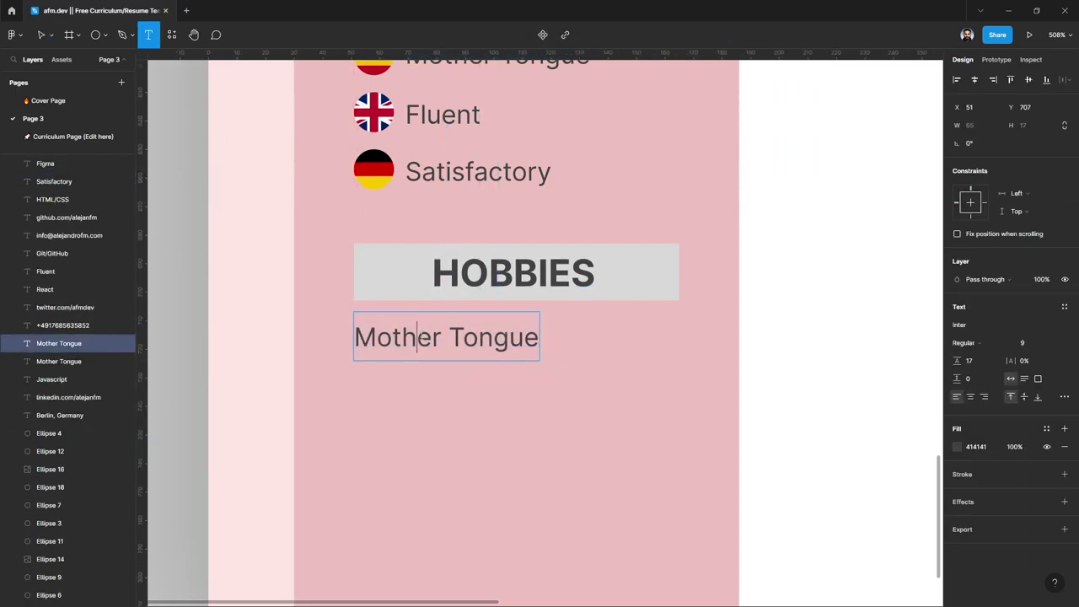
pyautogui.hotkey('ctrl', 'a')
pyautogui.write('Photography · ')
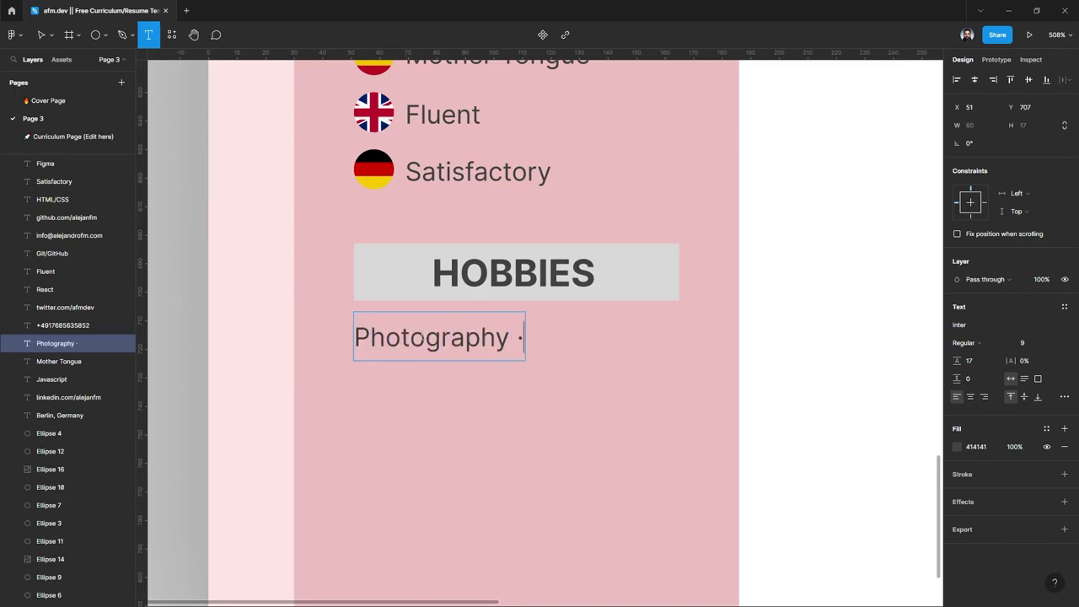
pyautogui.write('Music')
pyautogui.press('Return')
pyautogui.write('Play Guitar · Play Soccer')
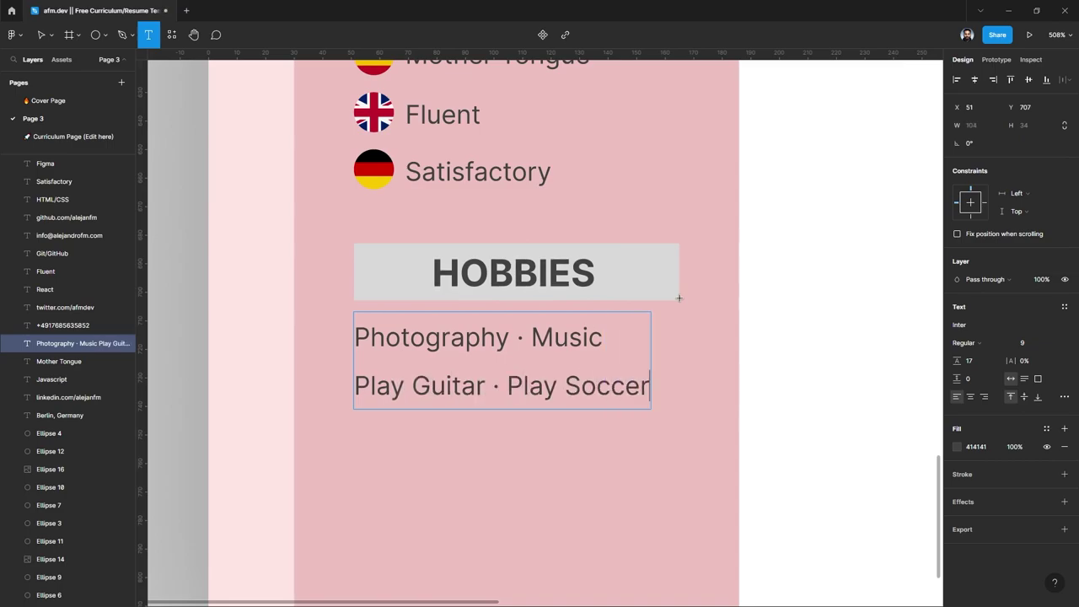
pyautogui.press('Return')
pyautogui.write('Travel · Cinema · Cooki')
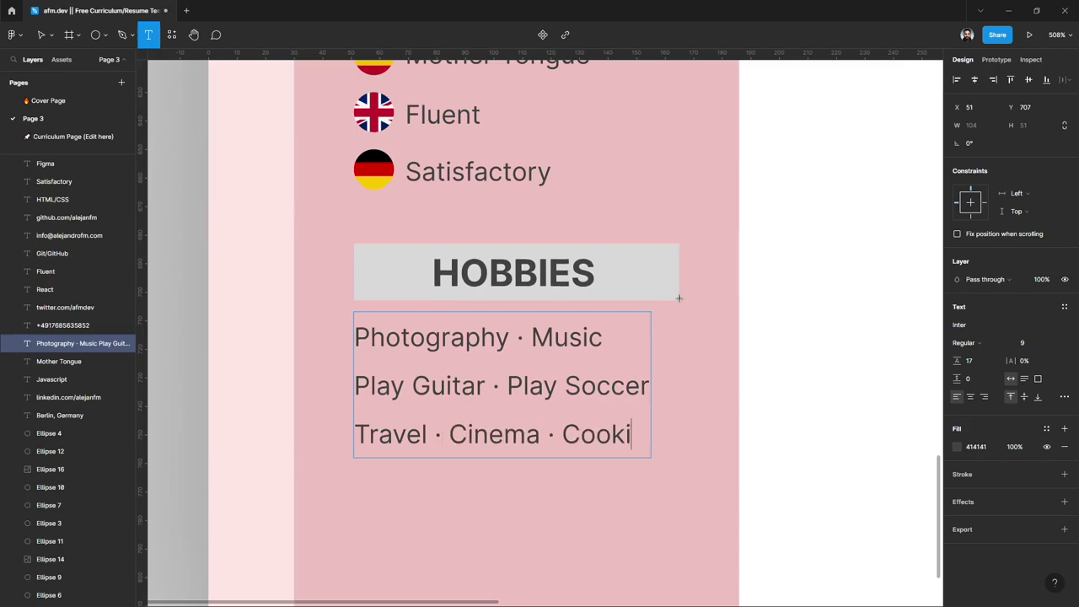
pyautogui.write('ng')
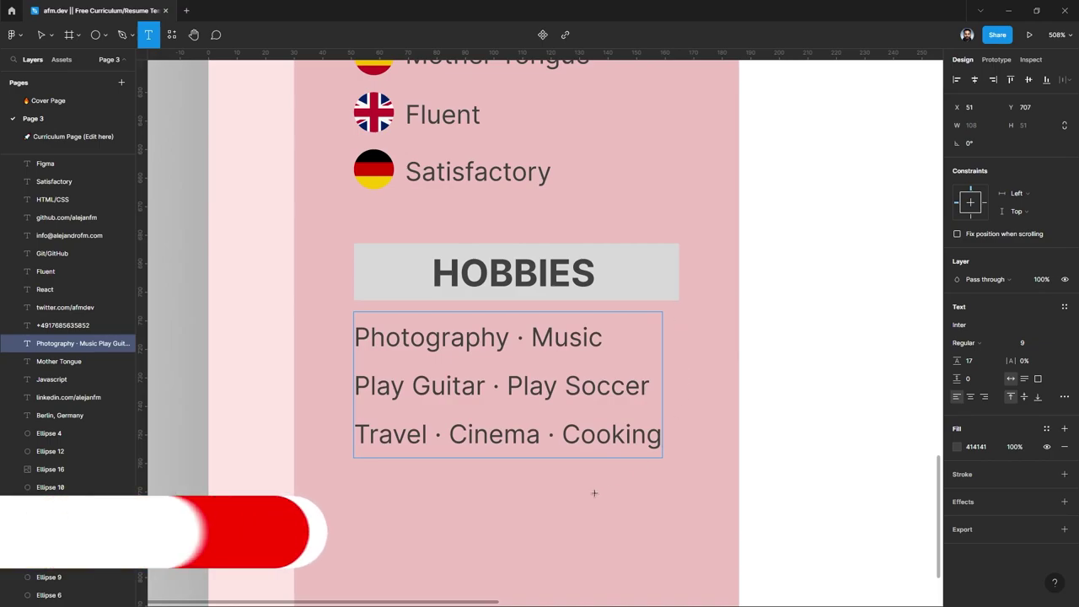
pyautogui.scroll(-3, 652, 465)
pyautogui.scroll(-3, 744, 385)
# Step: Select all the sidebar column contents and nudge them down
pyautogui.press('Escape')
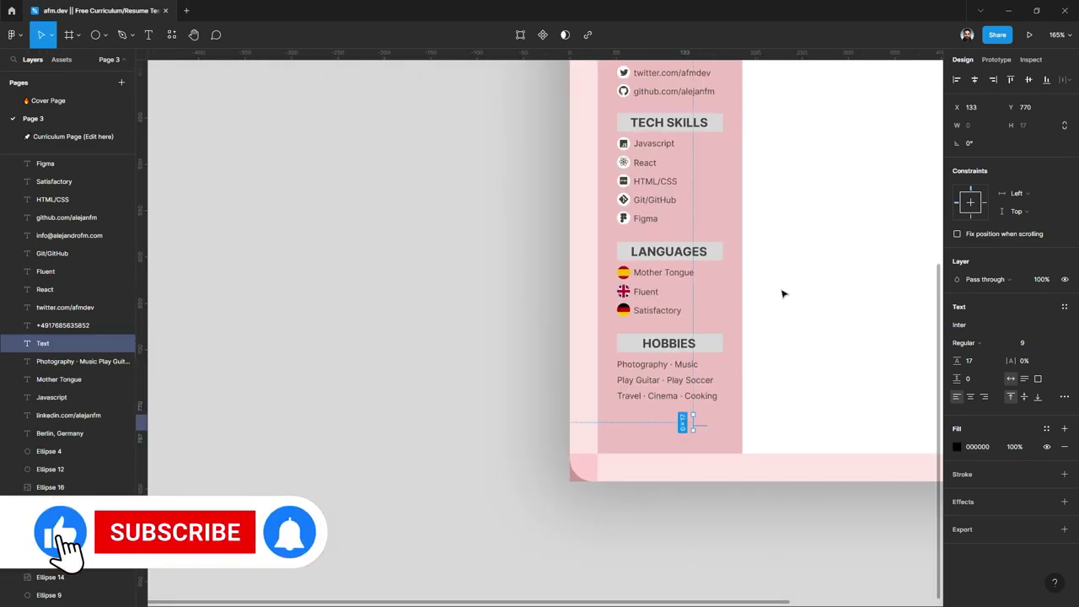
pyautogui.press('Escape')
pyautogui.moveTo(783, 293); pyautogui.dragTo(534, 441)
pyautogui.scroll(-3, 534, 440)
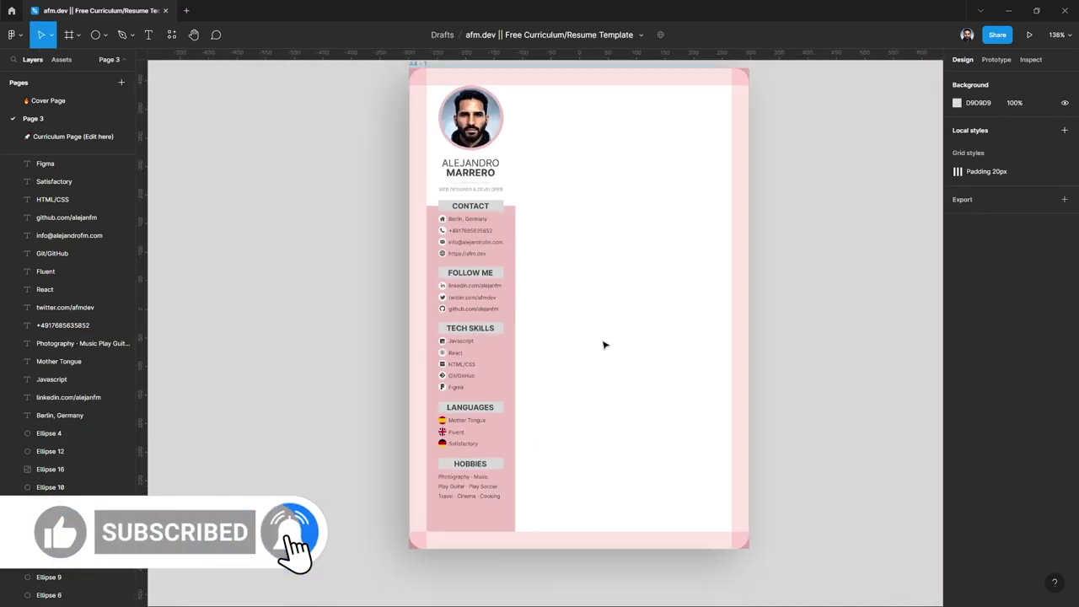
pyautogui.moveTo(612, 284)
pyautogui.mouseDown()
pyautogui.moveTo(557, 317)
pyautogui.moveTo(547, 310)
pyautogui.mouseUp()
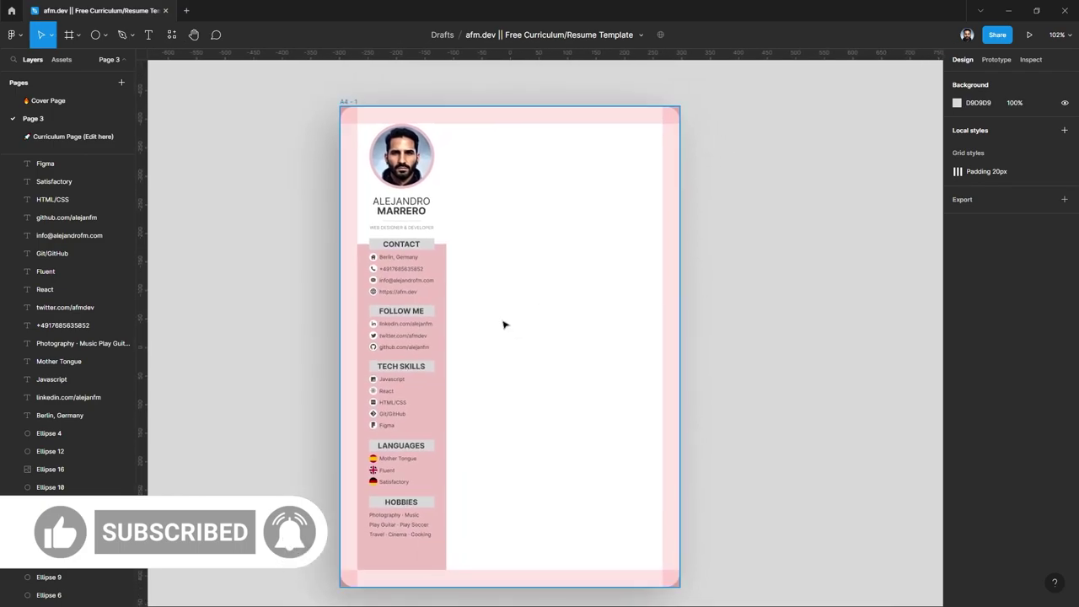
pyautogui.moveTo(448, 240)
pyautogui.mouseDown()
pyautogui.moveTo(360, 362)
pyautogui.moveTo(349, 554)
pyautogui.mouseUp()
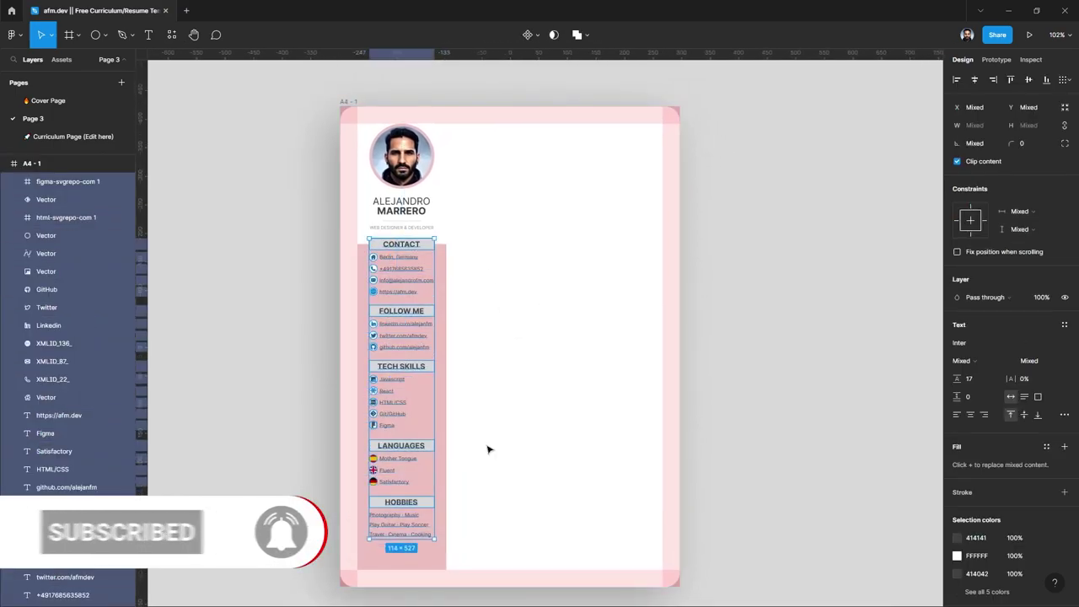
pyautogui.hotkey('shift', 'Down')
pyautogui.hotkey('shift', 'Down')
pyautogui.hotkey('shift', 'Down')
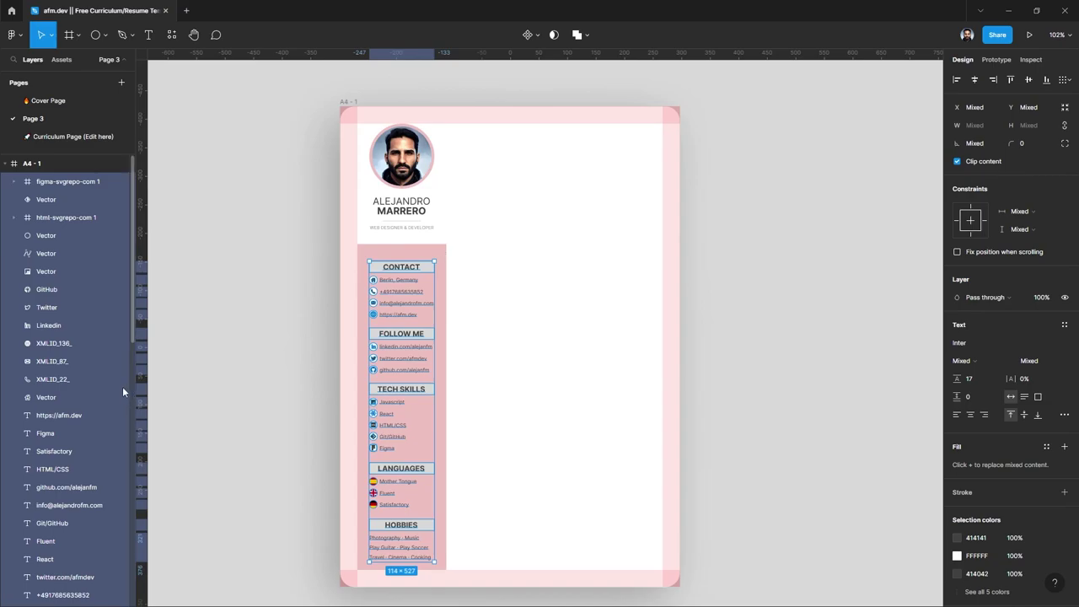
pyautogui.scroll(-5, 122, 386)
# Step: Unlock the sidebar background rectangle and lower its top edge slightly
pyautogui.click(112, 526)
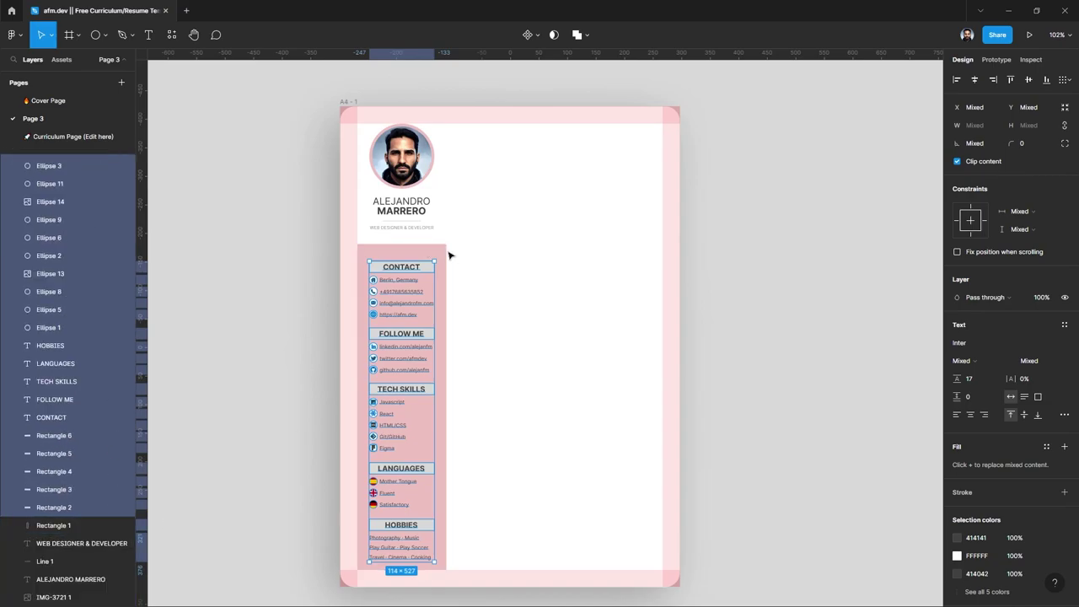
pyautogui.click(420, 261)
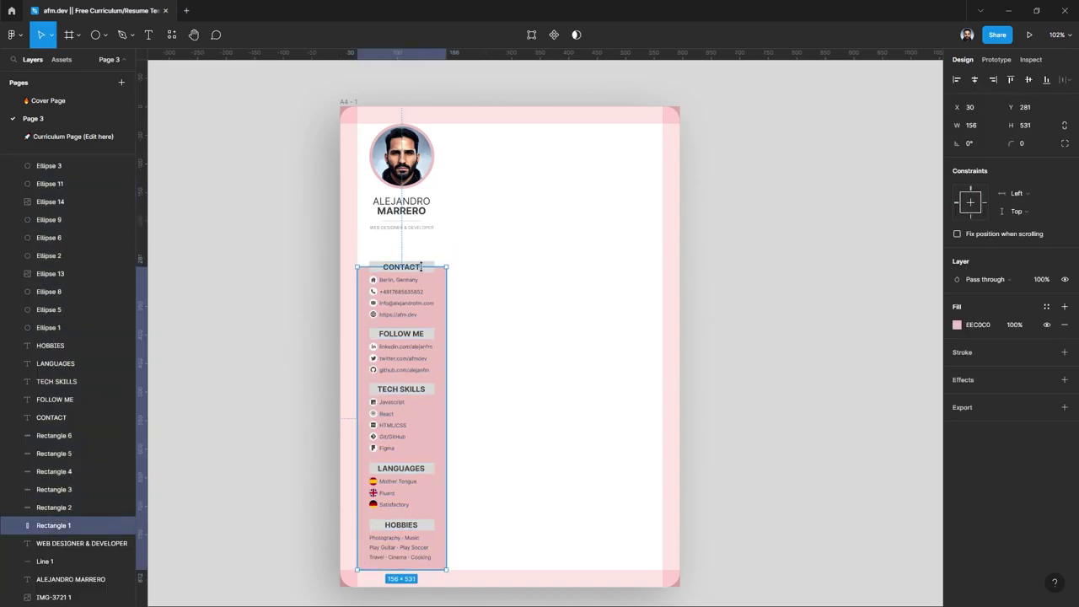
pyautogui.scroll(2, 421, 287)
pyautogui.scroll(2, 484, 200)
pyautogui.scroll(2, 480, 279)
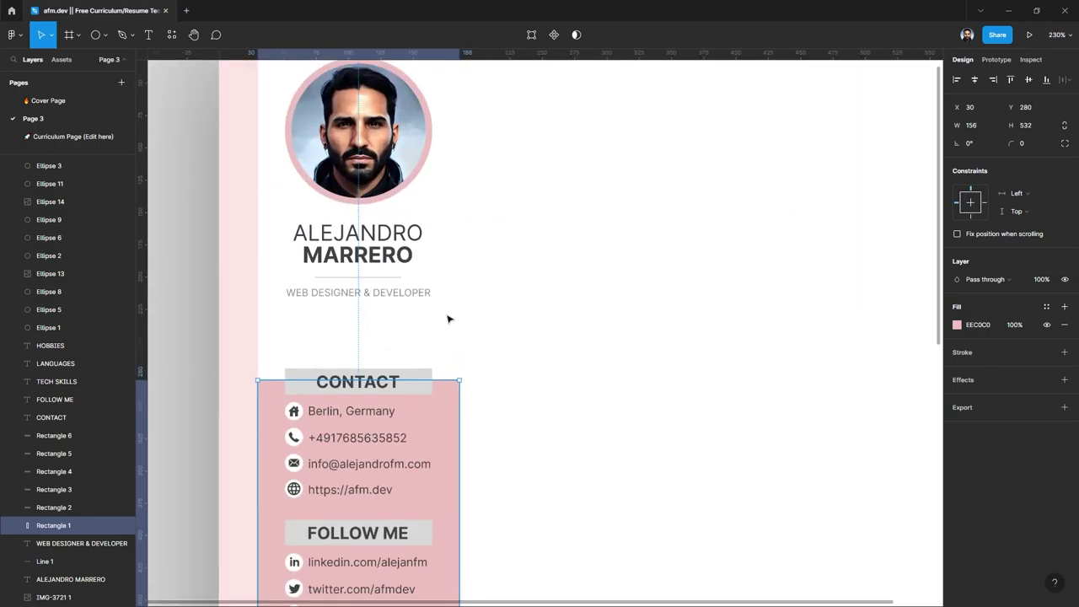
pyautogui.scroll(2, 448, 315)
pyautogui.moveTo(435, 384); pyautogui.dragTo(436, 389)
pyautogui.scroll(2, 439, 385)
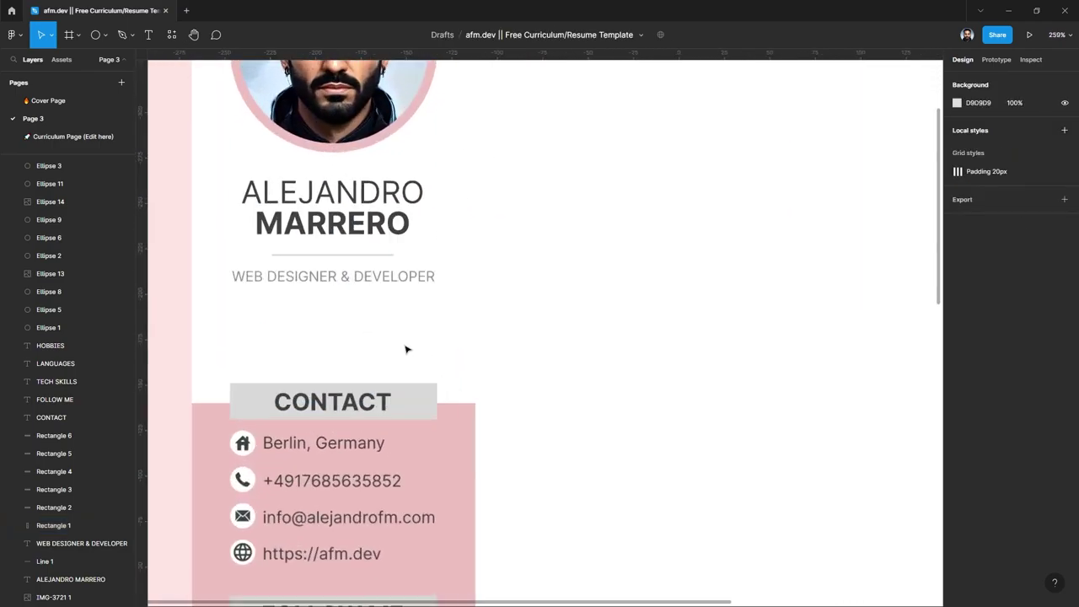
pyautogui.scroll(2, 404, 346)
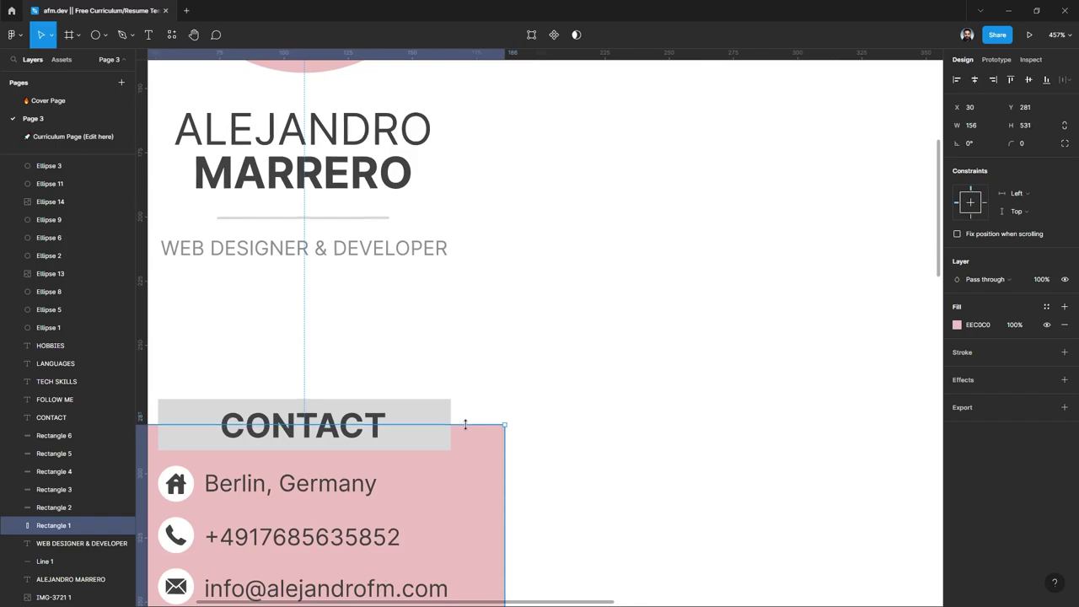
pyautogui.click(388, 270)
# Step: Move the name and title text block down
pyautogui.scroll(3, 387, 270)
pyautogui.hscroll(-3, 388, 270)
pyautogui.moveTo(603, 183)
pyautogui.mouseDown()
pyautogui.moveTo(350, 322)
pyautogui.moveTo(355, 352)
pyautogui.mouseUp()
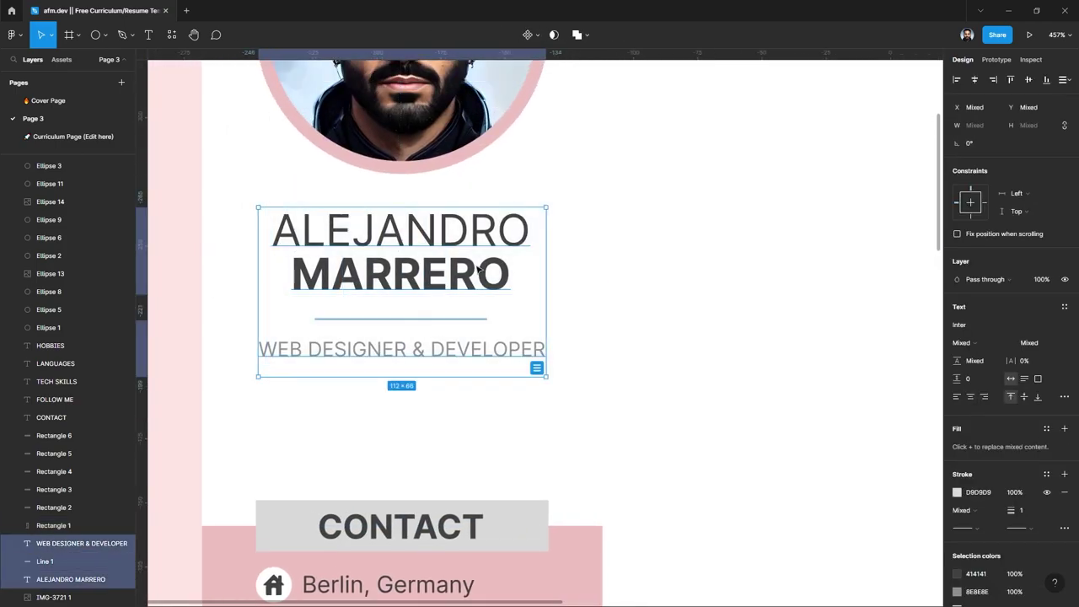
pyautogui.moveTo(510, 235); pyautogui.dragTo(512, 299)
pyautogui.scroll(2, 629, 291)
pyautogui.scroll(2, 477, 281)
# Step: Enlarge the profile photo circle to 122×122
pyautogui.click(476, 281)
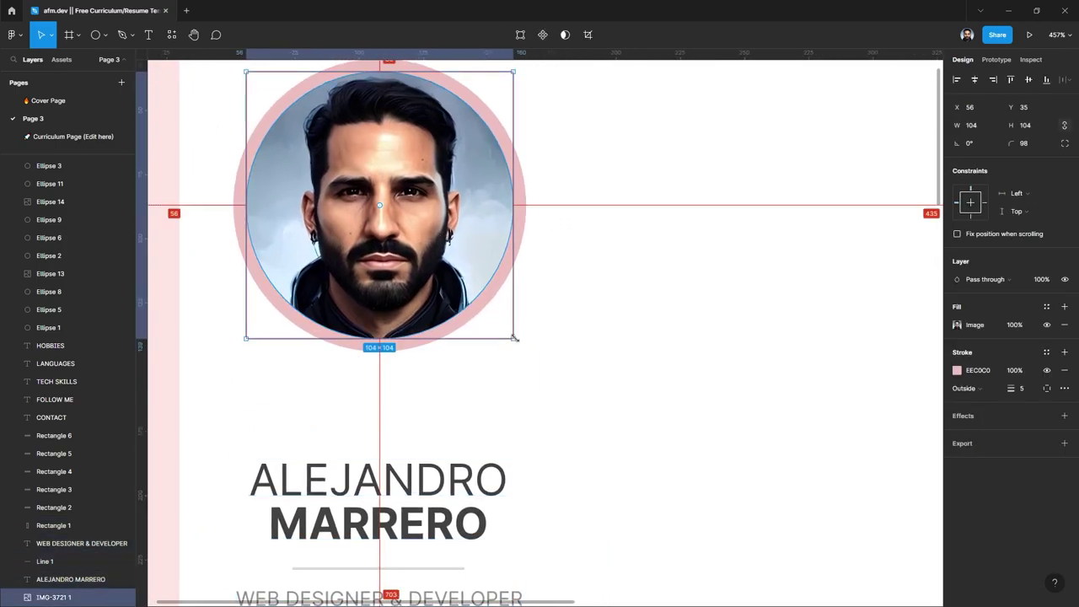
pyautogui.moveTo(513, 338); pyautogui.dragTo(548, 397)
pyautogui.scroll(1, 473, 274)
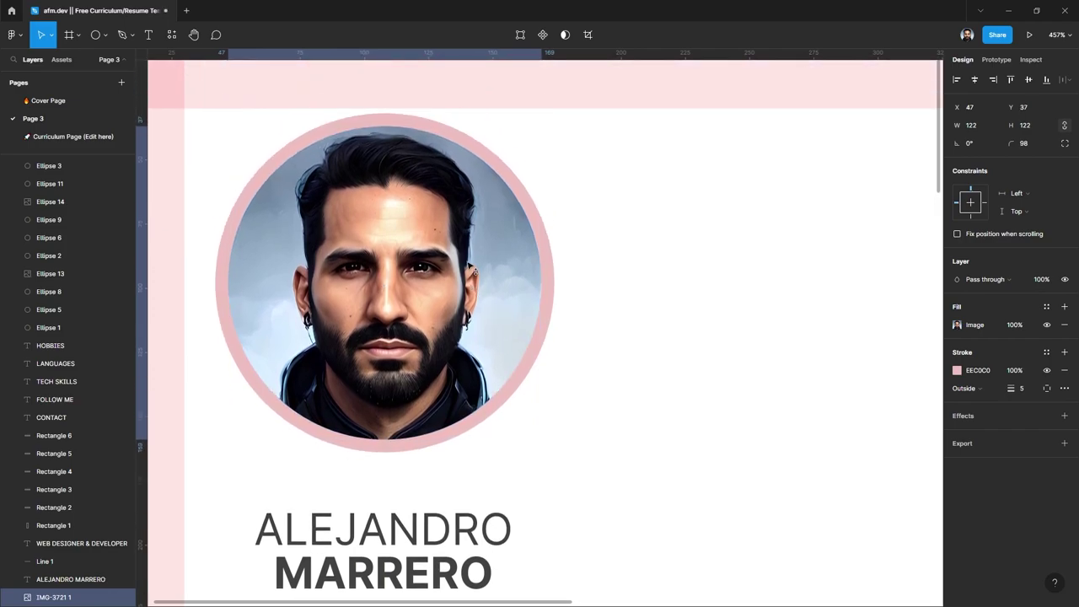
pyautogui.scroll(-3, 631, 313)
pyautogui.hscroll(2, 527, 329)
pyautogui.click(527, 329)
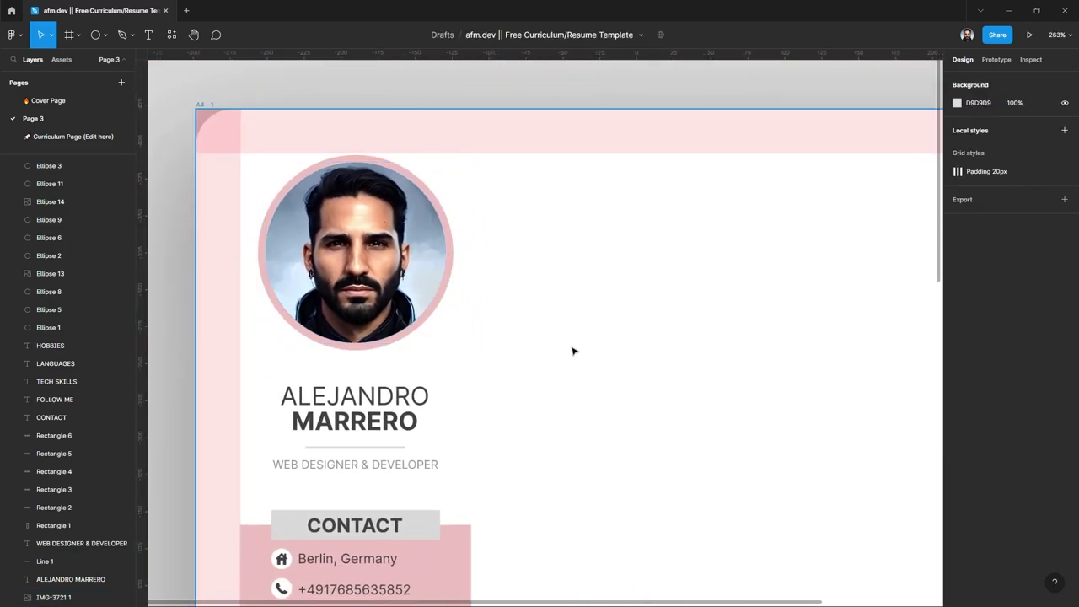
pyautogui.scroll(-3, 573, 352)
pyautogui.scroll(-3, 593, 374)
pyautogui.scroll(2, 523, 181)
pyautogui.moveTo(528, 303); pyautogui.dragTo(527, 295)
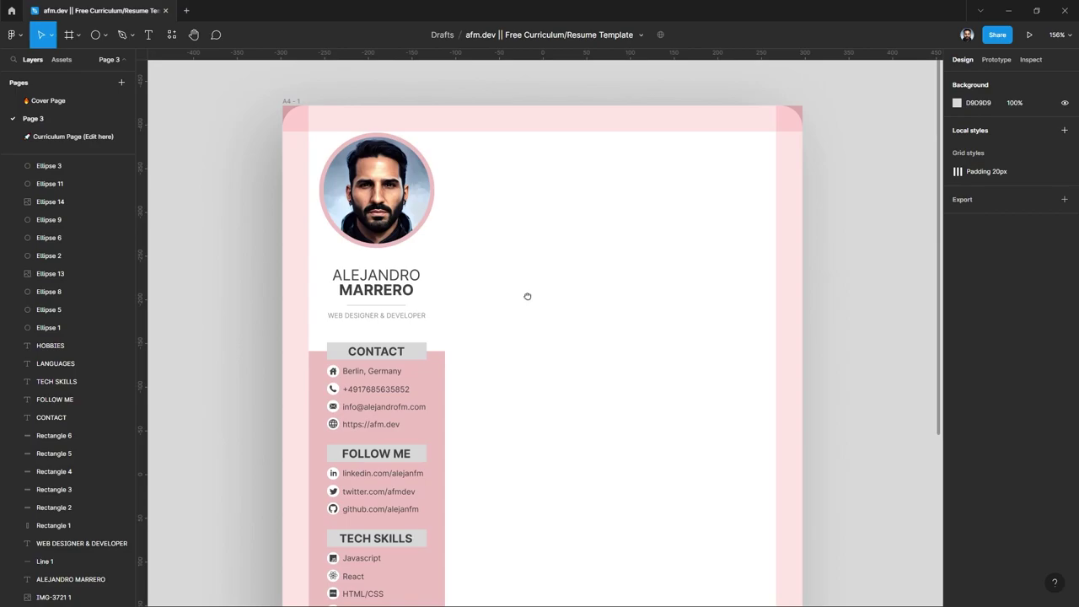
pyautogui.scroll(-2, 397, 465)
pyautogui.scroll(-1, 548, 343)
pyautogui.scroll(1, 487, 386)
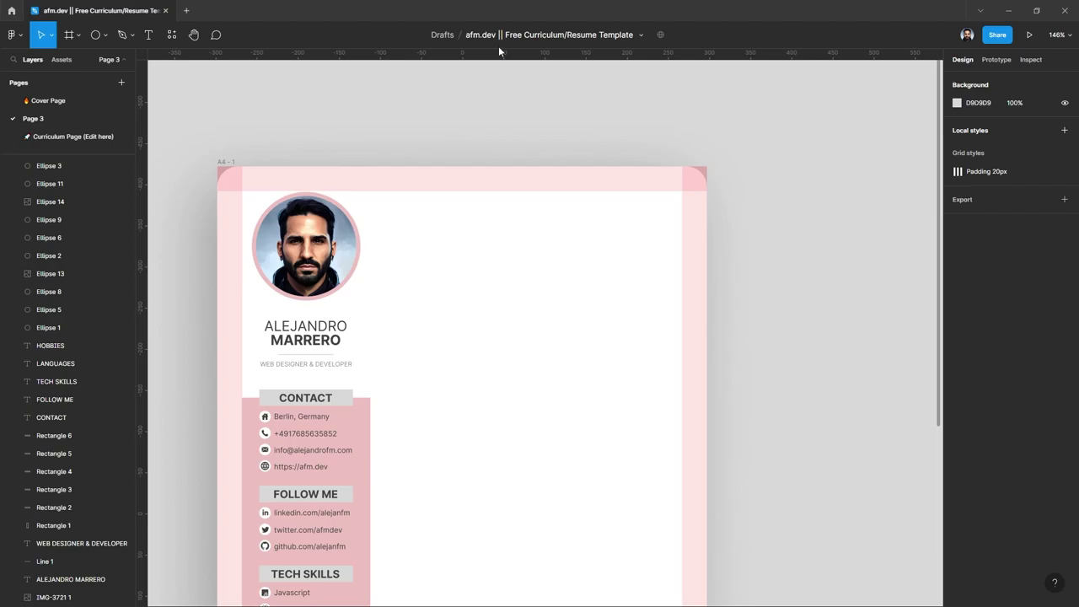
pyautogui.scroll(3, 436, 236)
pyautogui.moveTo(436, 236); pyautogui.dragTo(491, 229)
pyautogui.scroll(-1, 354, 186)
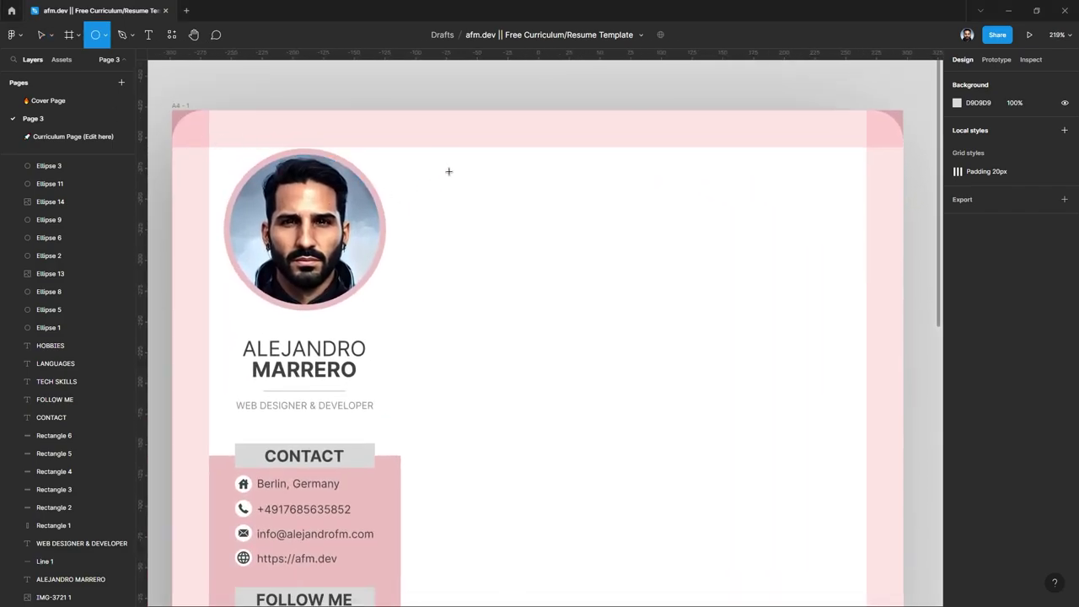
# Step: Draw a small circle and add a left-aligned ABOUT ME text beside it
pyautogui.moveTo(441, 160)
pyautogui.mouseDown()
pyautogui.moveTo(469, 199)
pyautogui.moveTo(477, 187)
pyautogui.moveTo(450, 163)
pyautogui.mouseUp()
pyautogui.press('t')
pyautogui.click(494, 182)
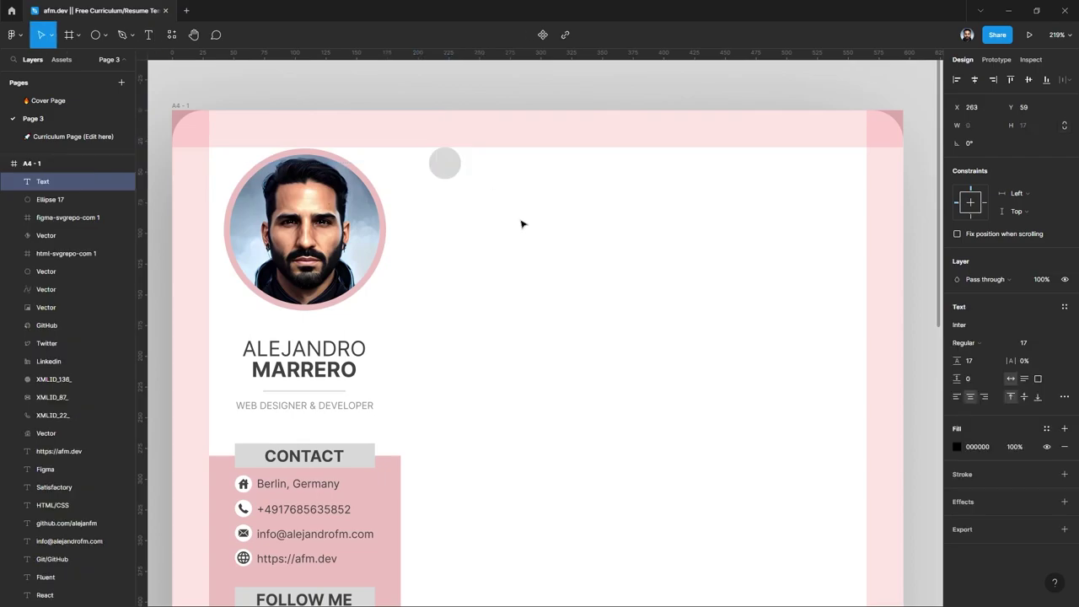
pyautogui.write('ABOUT ME')
pyautogui.hotkey('ctrl', 'a')
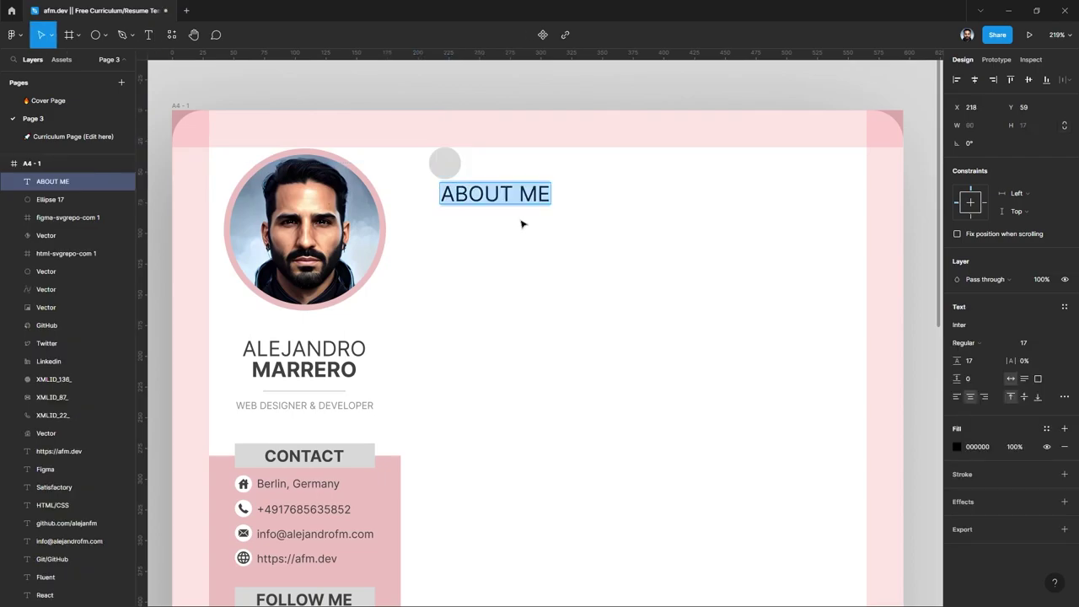
pyautogui.click(956, 397)
pyautogui.press('Escape')
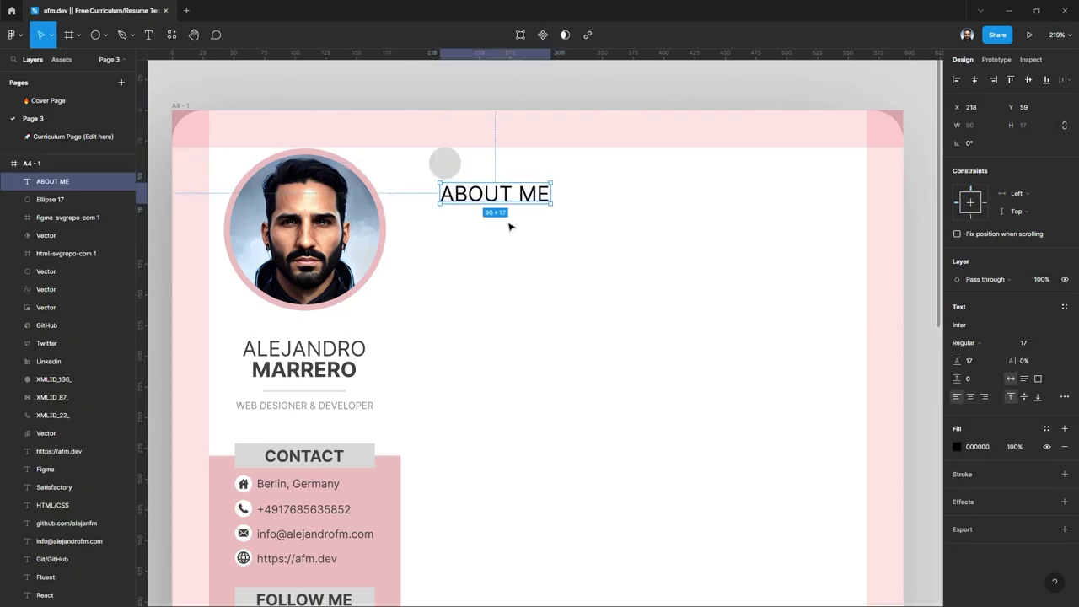
pyautogui.scroll(5, 513, 189)
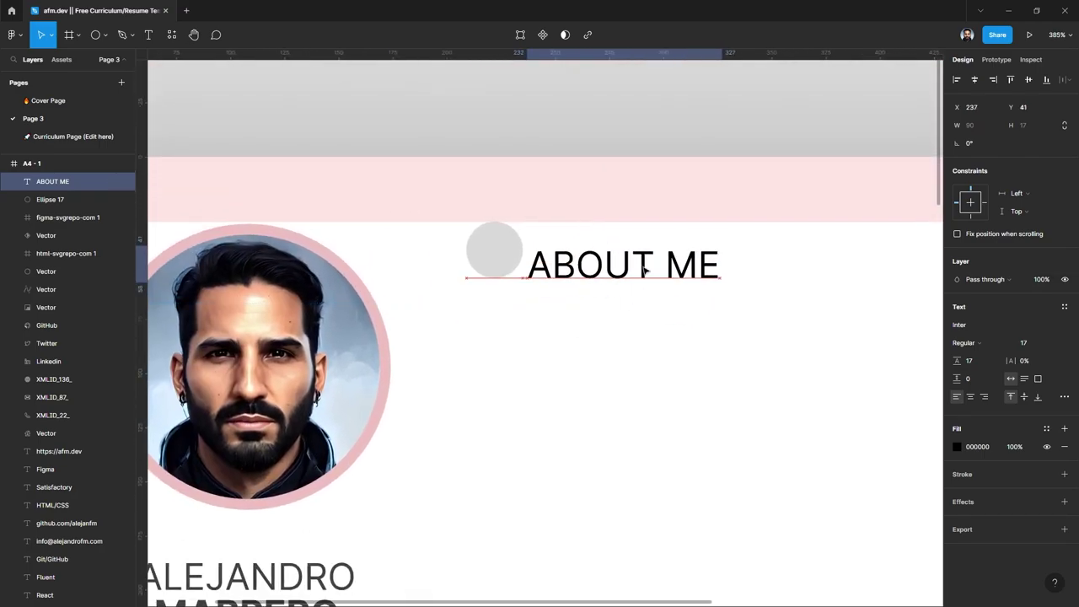
# Step: Place ABOUT ME beside the grey circle with their vertical centres aligned
pyautogui.moveTo(602, 274); pyautogui.dragTo(647, 210)
pyautogui.keyDown('shift'); pyautogui.click(511, 255); pyautogui.keyUp('shift')
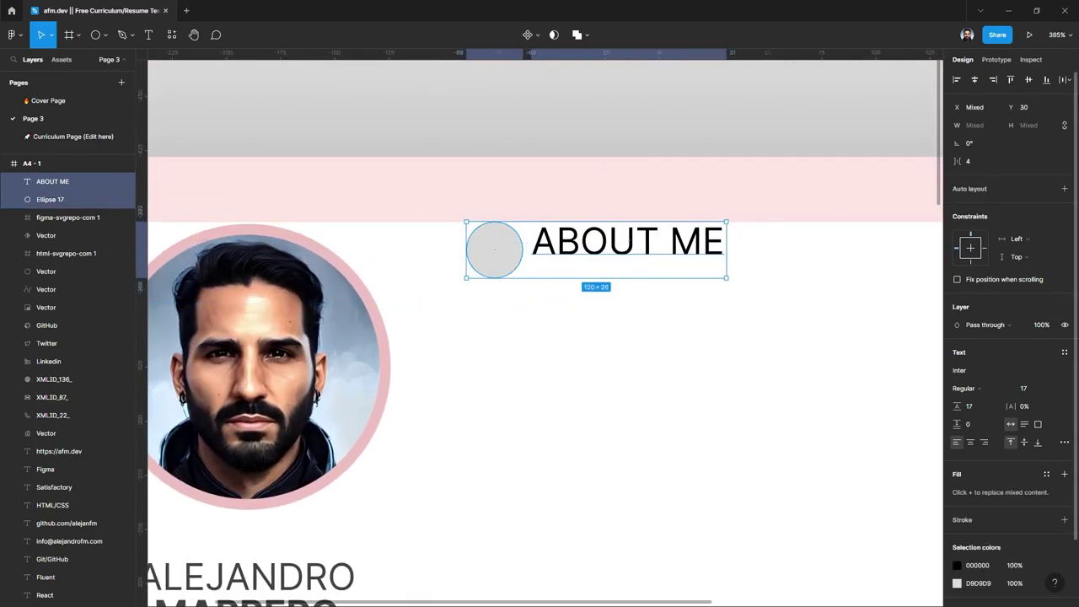
pyautogui.click(1029, 79)
pyautogui.moveTo(613, 363); pyautogui.dragTo(532, 348)
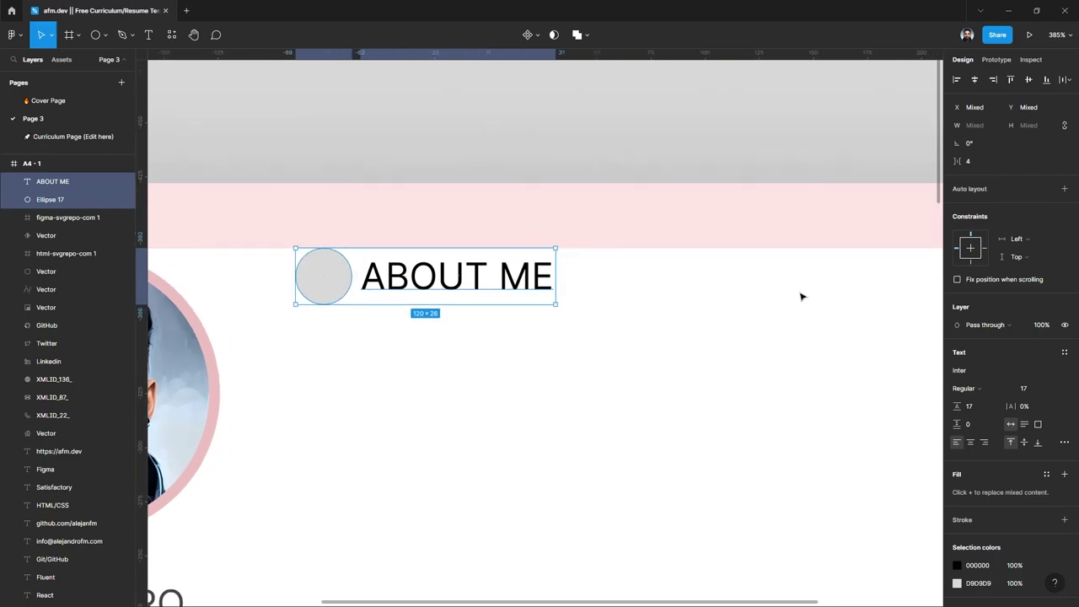
# Step: Make the ABOUT ME heading bold and dark grey
pyautogui.click(482, 281)
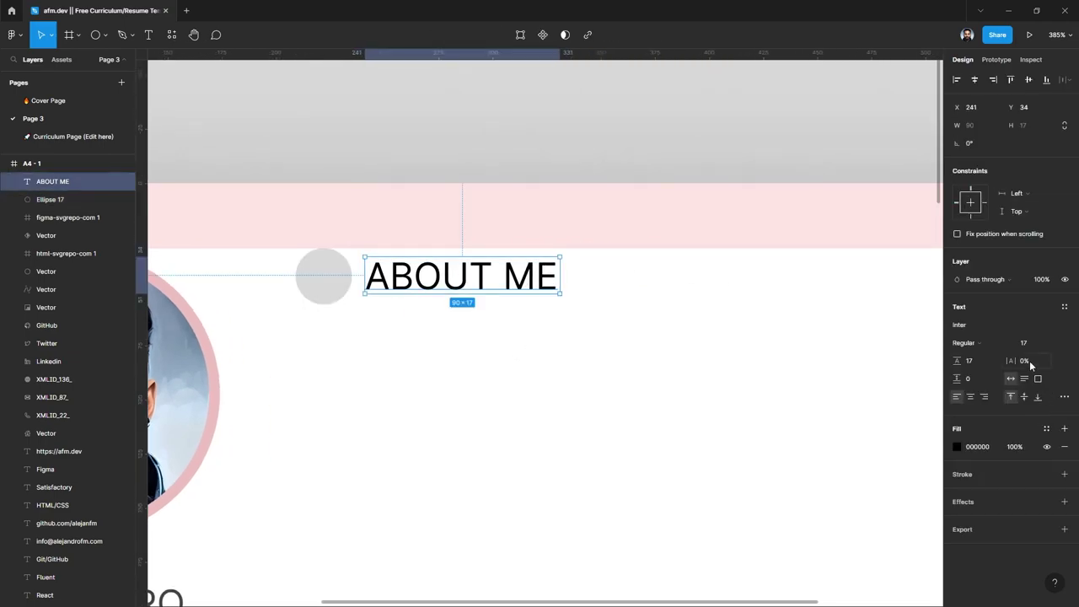
pyautogui.click(1007, 344)
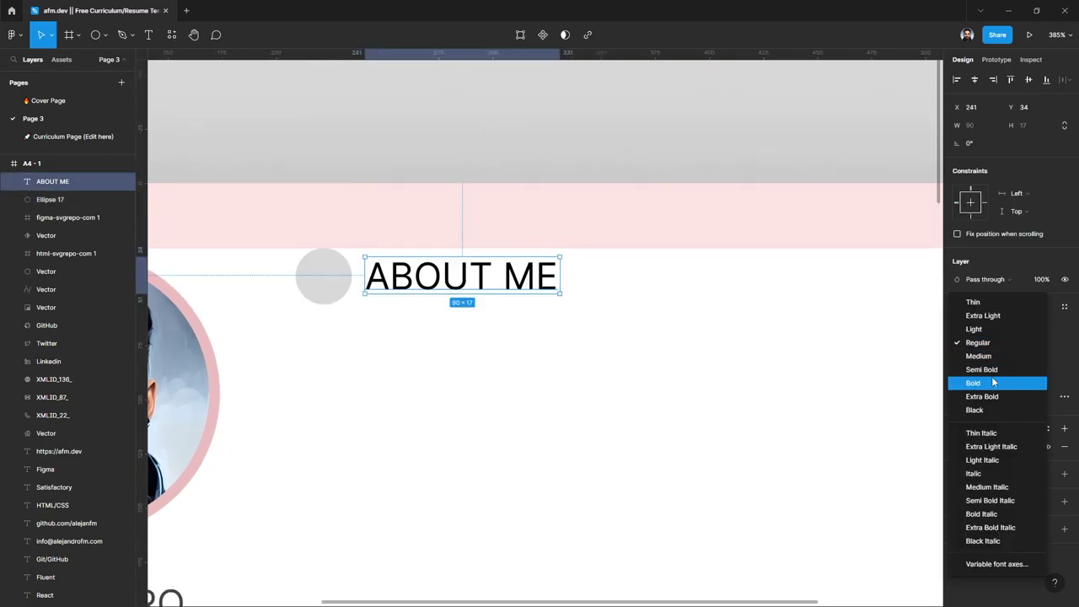
pyautogui.click(995, 383)
pyautogui.click(956, 447)
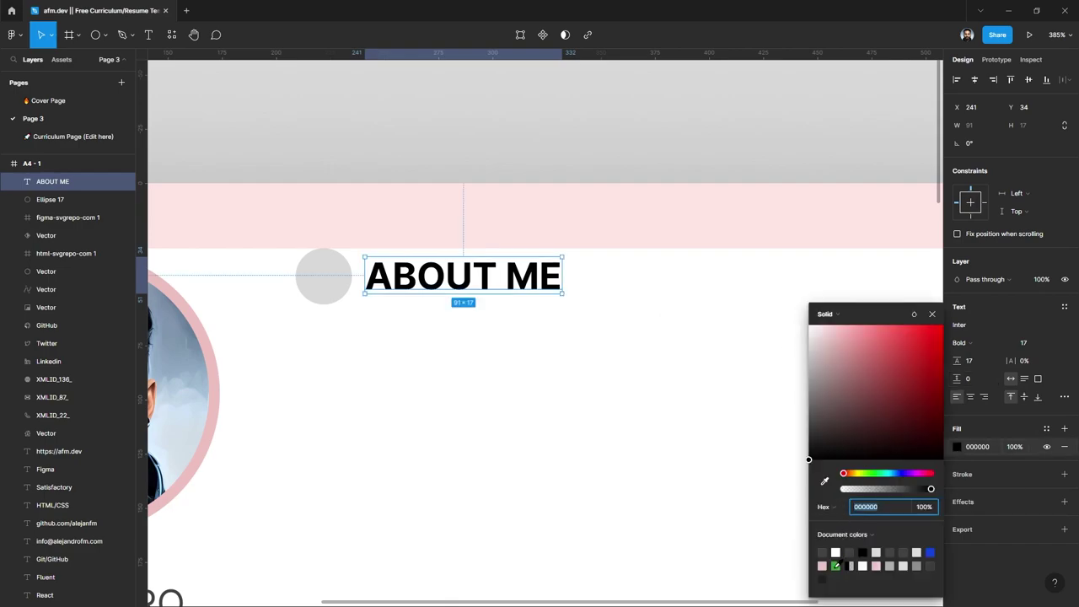
pyautogui.click(822, 552)
pyautogui.click(649, 410)
pyautogui.scroll(-3, 643, 328)
pyautogui.moveTo(676, 291); pyautogui.dragTo(663, 290)
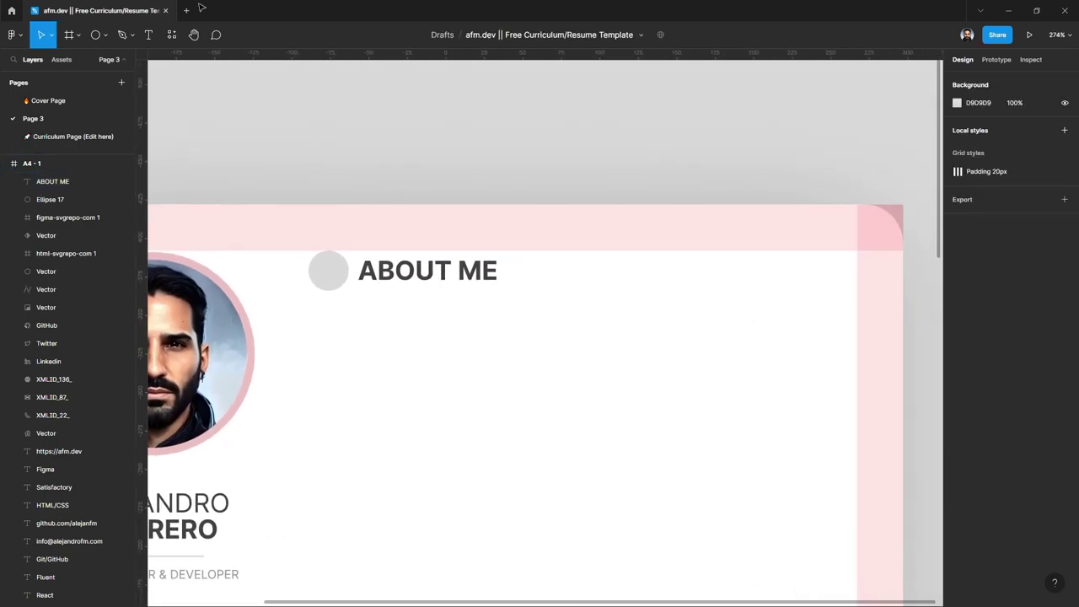
# Step: Draw a horizontal line under ABOUT ME across the content area
pyautogui.click(105, 35)
pyautogui.click(93, 79)
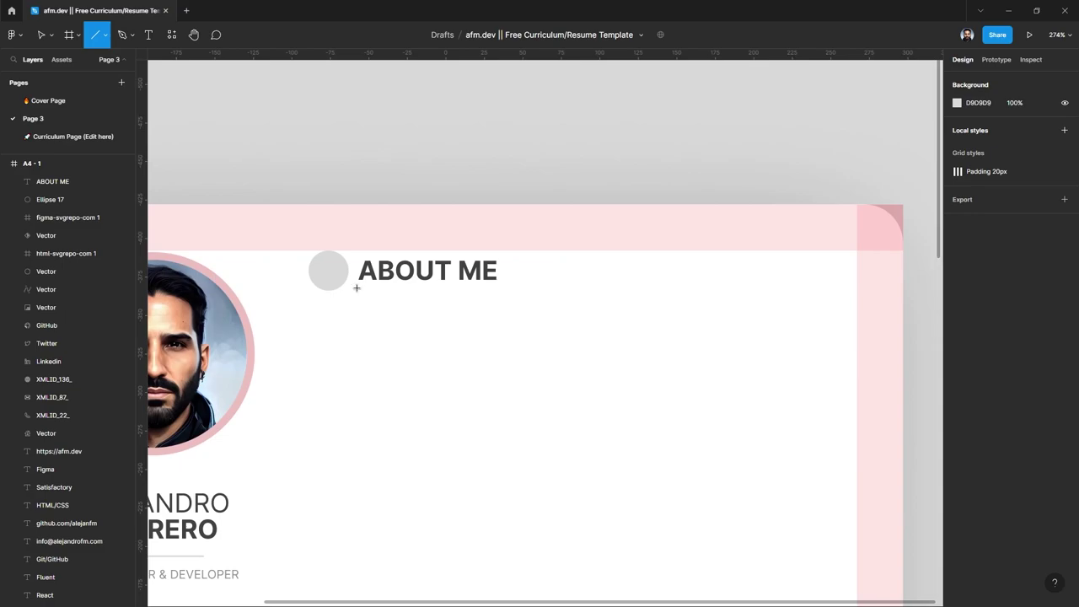
pyautogui.moveTo(357, 288); pyautogui.dragTo(859, 288)
pyautogui.scroll(3, 367, 301)
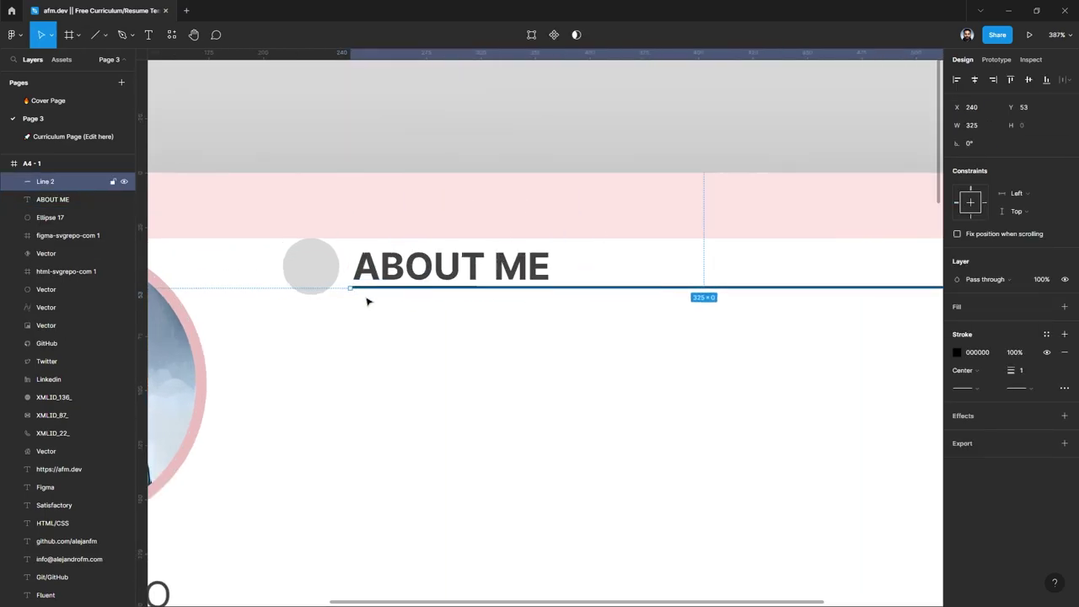
pyautogui.scroll(3, 367, 301)
pyautogui.scroll(2, 359, 294)
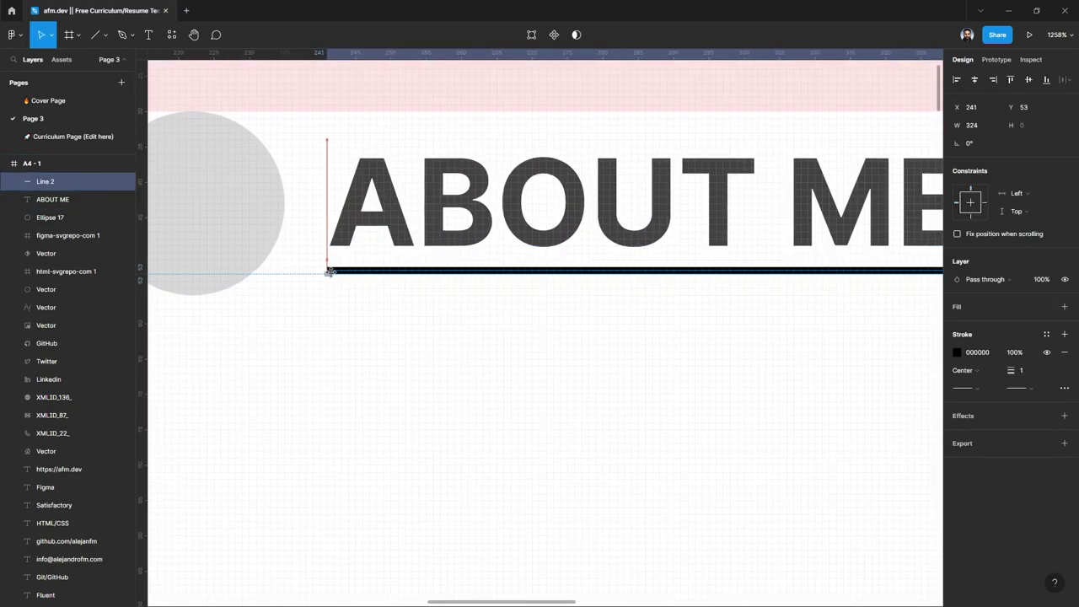
pyautogui.scroll(-5, 329, 271)
pyautogui.scroll(2, 511, 321)
pyautogui.moveTo(510, 321)
pyautogui.mouseDown()
pyautogui.moveTo(291, 313)
pyautogui.moveTo(563, 325)
pyautogui.mouseUp()
# Step: Set the line's stroke colour to light grey AEAEAE
pyautogui.click(956, 356)
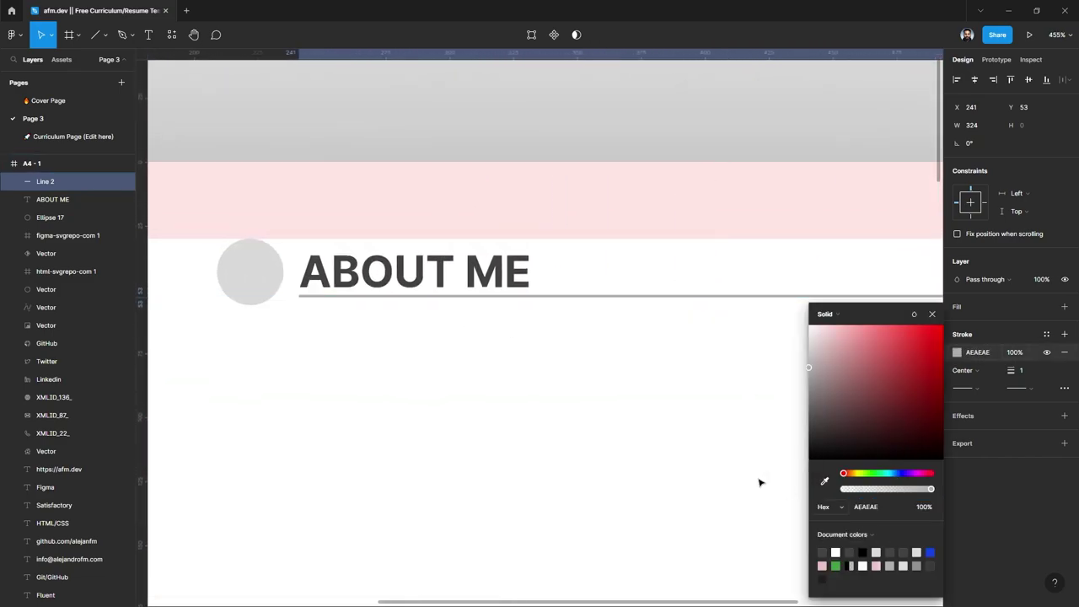
pyautogui.click(525, 385)
pyautogui.moveTo(526, 385); pyautogui.dragTo(633, 388)
pyautogui.scroll(-3, 633, 388)
pyautogui.scroll(-1, 607, 338)
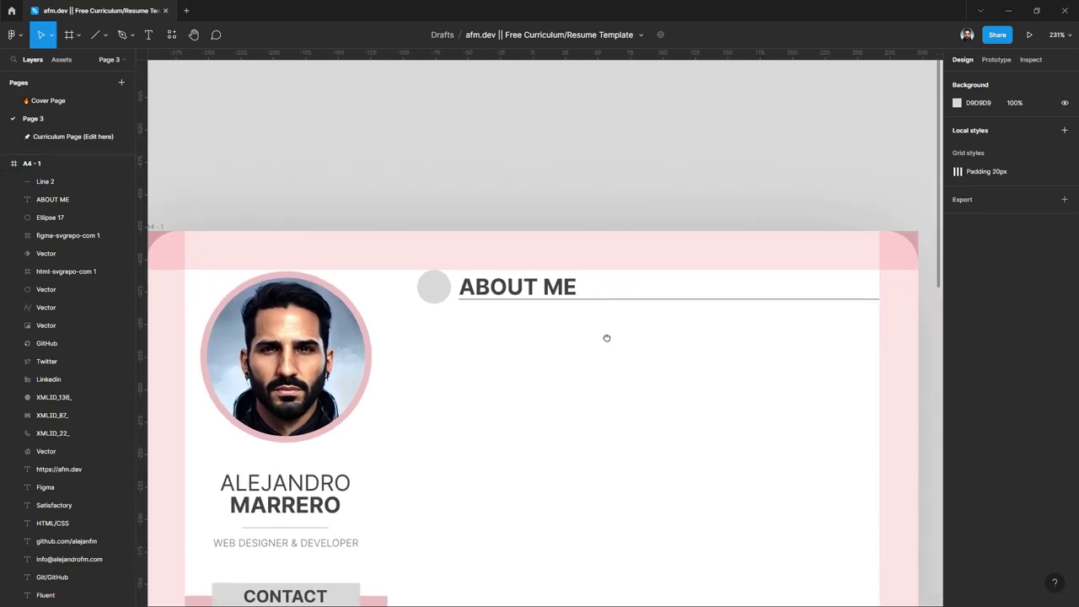
pyautogui.moveTo(607, 337); pyautogui.dragTo(573, 337)
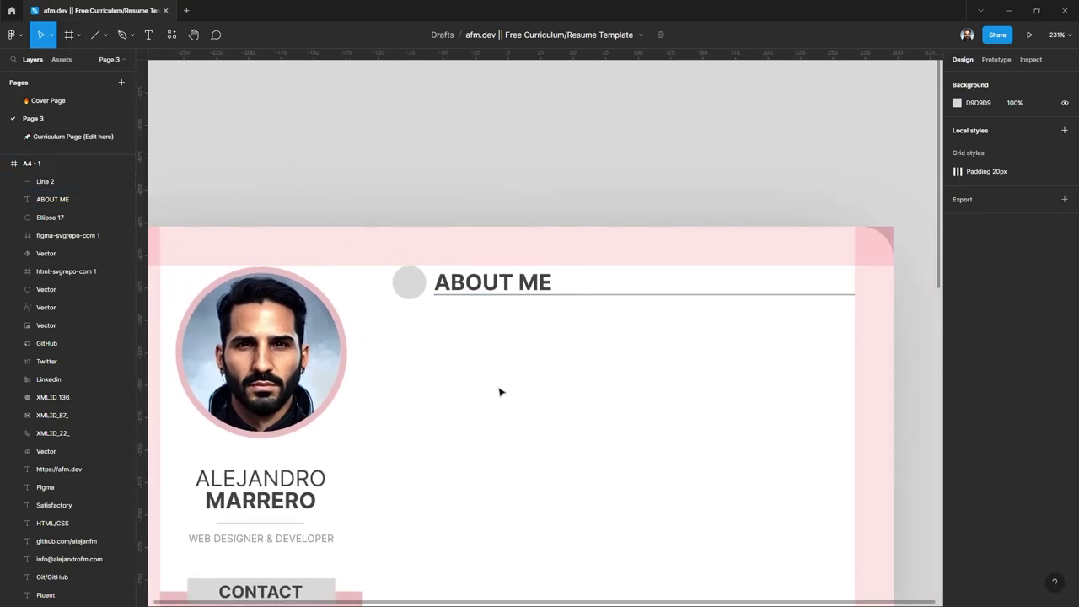
# Step: Add a Lorem ipsum paragraph text box under ABOUT ME at size 11
pyautogui.press('t')
pyautogui.moveTo(396, 311); pyautogui.dragTo(853, 460)
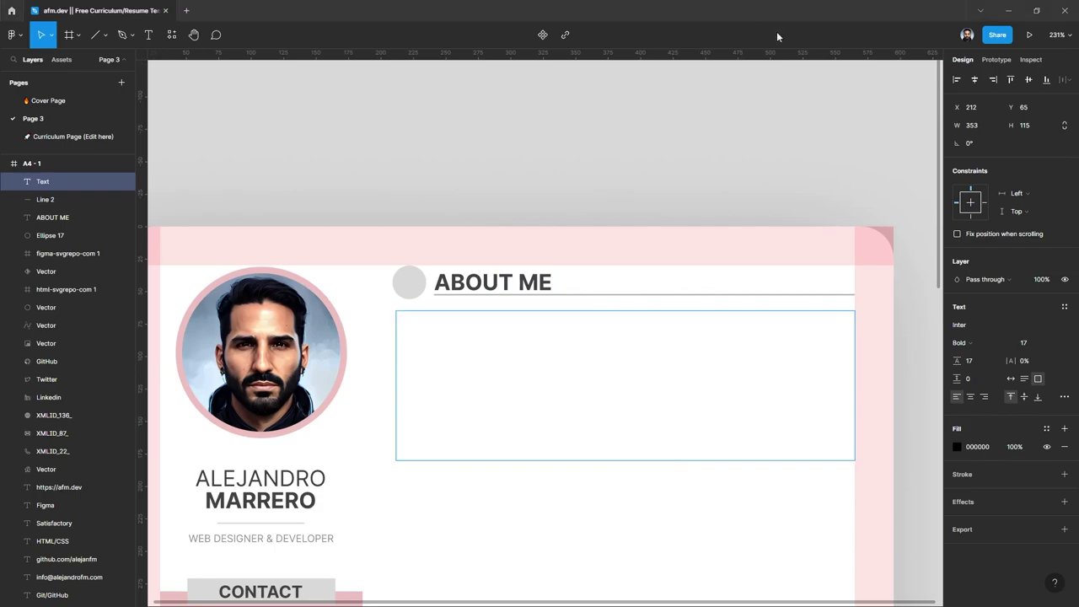
pyautogui.write('Lorem ipsum dolor sit amet, consectetur adipiscing elit, sed do eiusmod tempor incididunt ut labore et dolore magna aliqua. Ut enim ad minim veniam, quis nostrud exercitation ullamco laboris nisi ut aliquip ex ea commodo consequat. Duis aute irure dolor in reprehenderit in voluptate velit esse cillum dolore eu fugiat nulla pariatur. Excepteur sint occaecat cupidatat non proident, sunt in culpa qui officia deserunt mollit anim id est laborum.')
pyautogui.hotkey('ctrl', 'a')
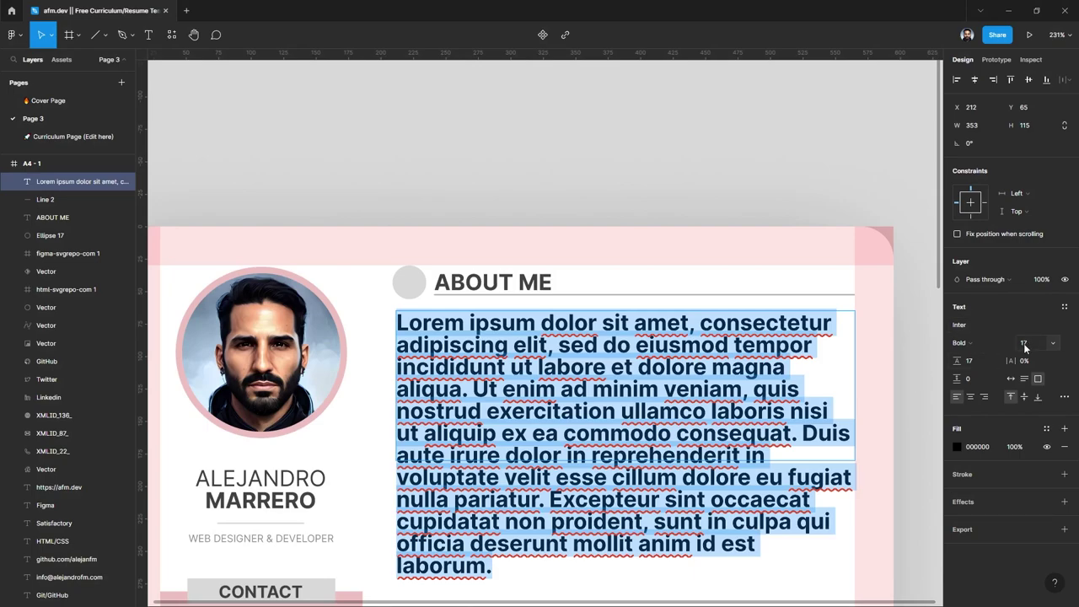
pyautogui.write('11')
pyautogui.press('Return')
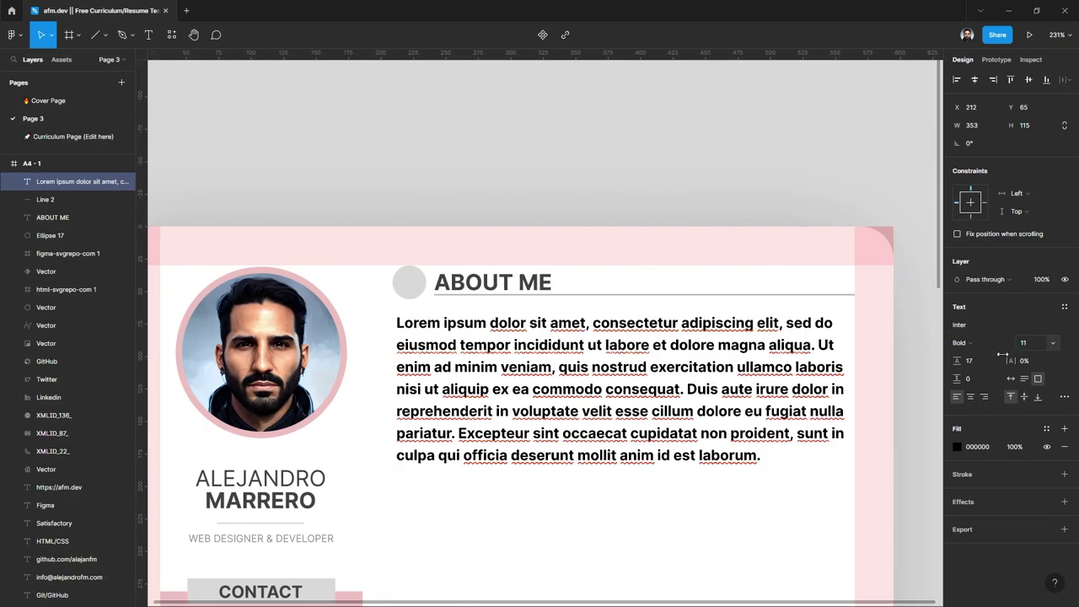
# Step: Set the paragraph's font weight to Light
pyautogui.click(979, 344)
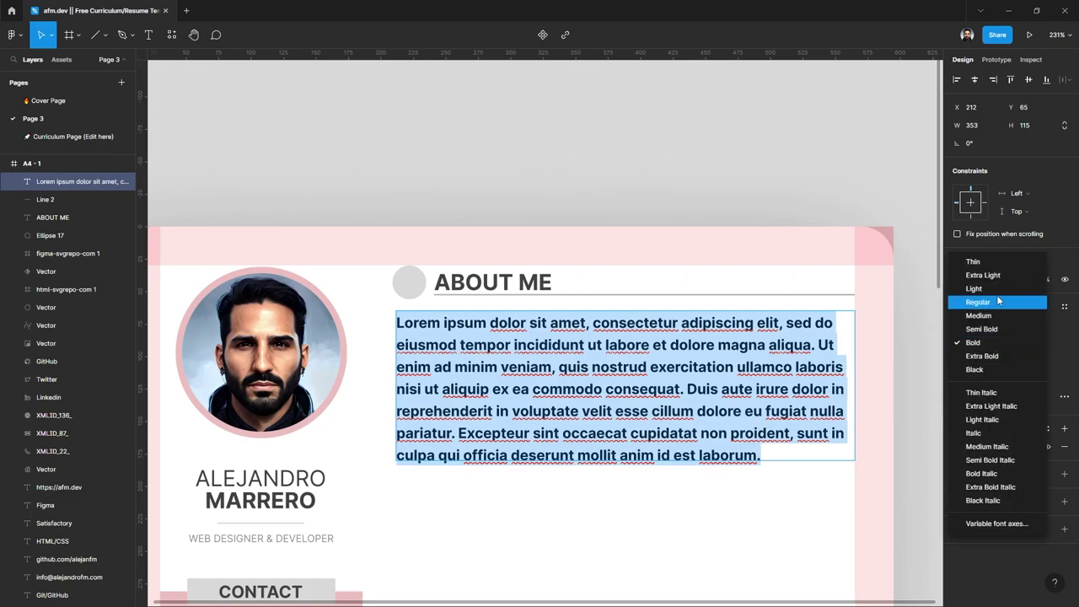
pyautogui.click(996, 301)
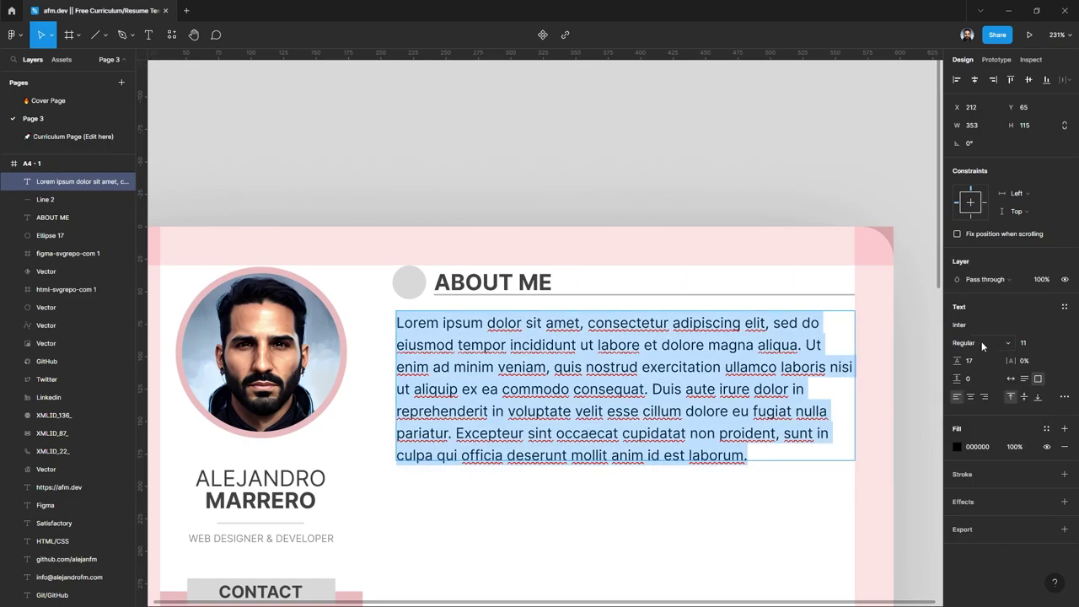
pyautogui.click(982, 342)
pyautogui.click(978, 325)
pyautogui.press('Escape')
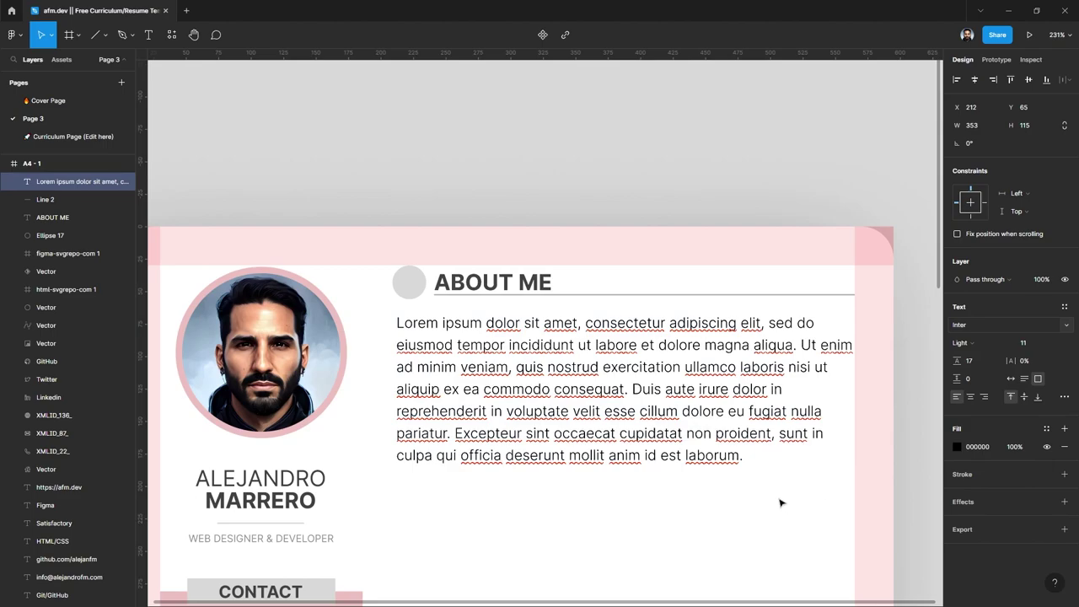
pyautogui.press('Return')
pyautogui.press('Escape')
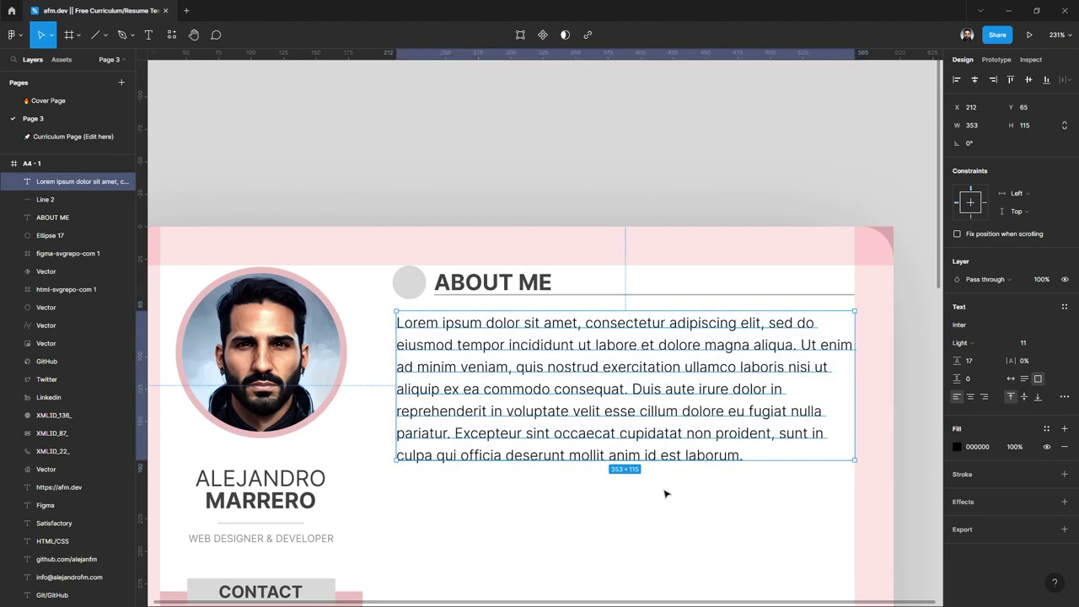
pyautogui.press('Escape')
pyautogui.scroll(-1, 680, 483)
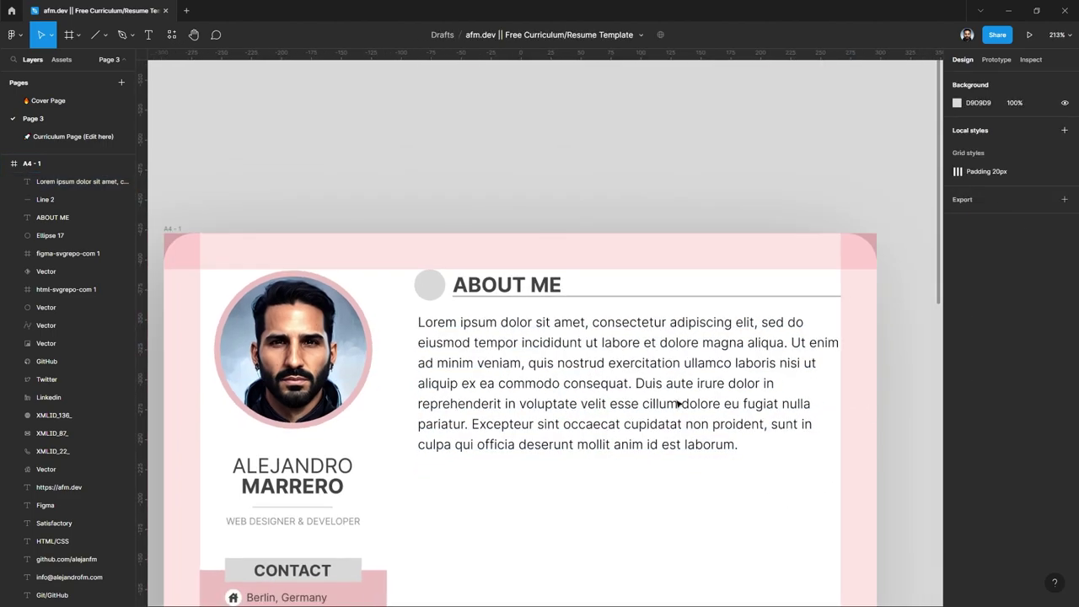
# Step: Justify the Lorem ipsum paragraph in the type settings
pyautogui.click(679, 403)
pyautogui.click(1065, 397)
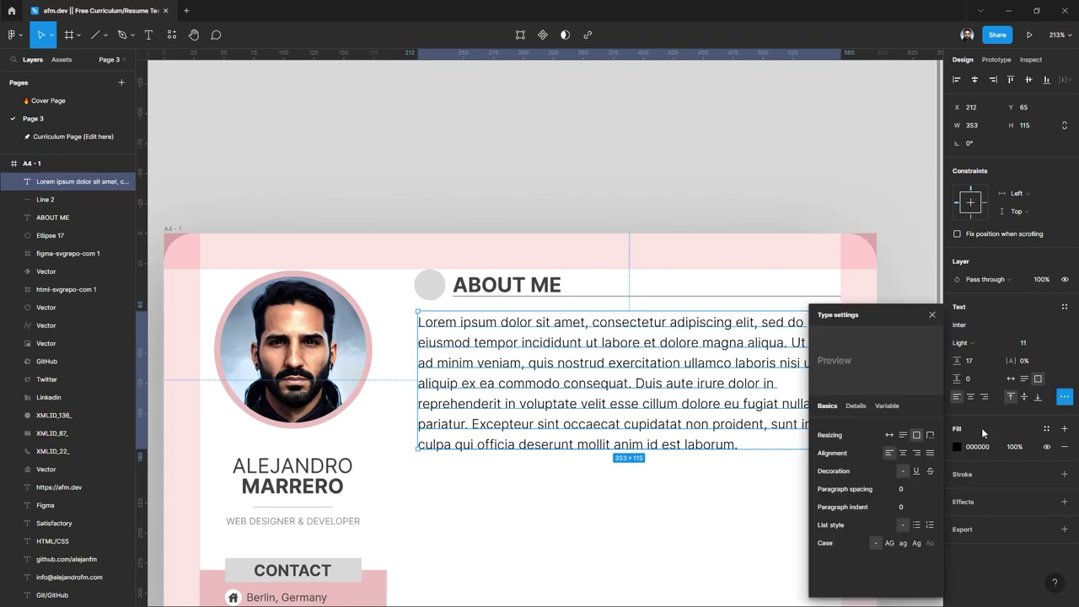
pyautogui.click(930, 452)
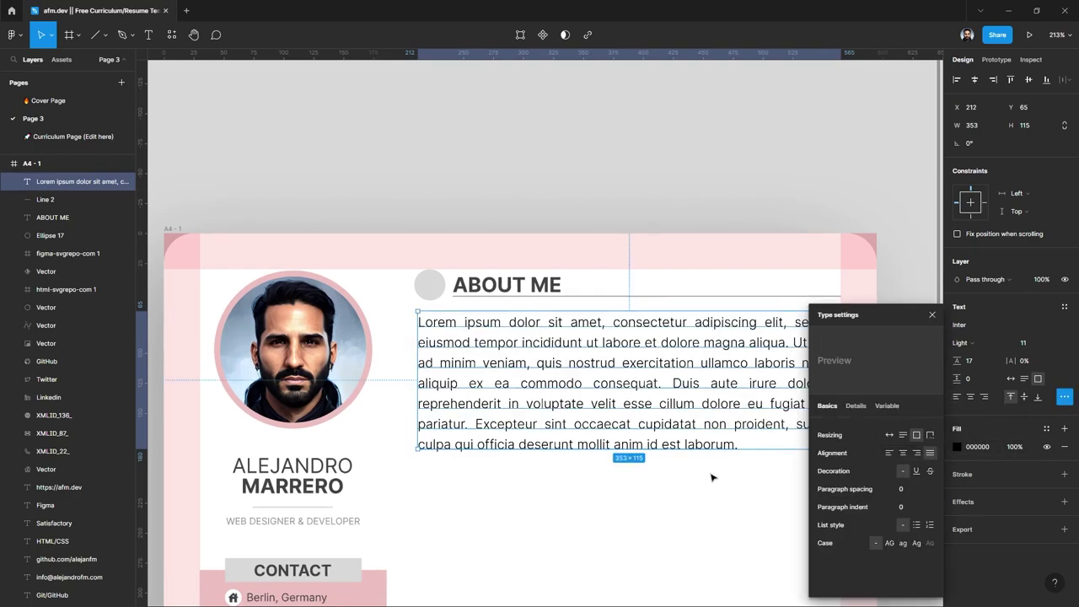
pyautogui.click(711, 475)
pyautogui.scroll(-2, 714, 474)
pyautogui.scroll(-1, 724, 394)
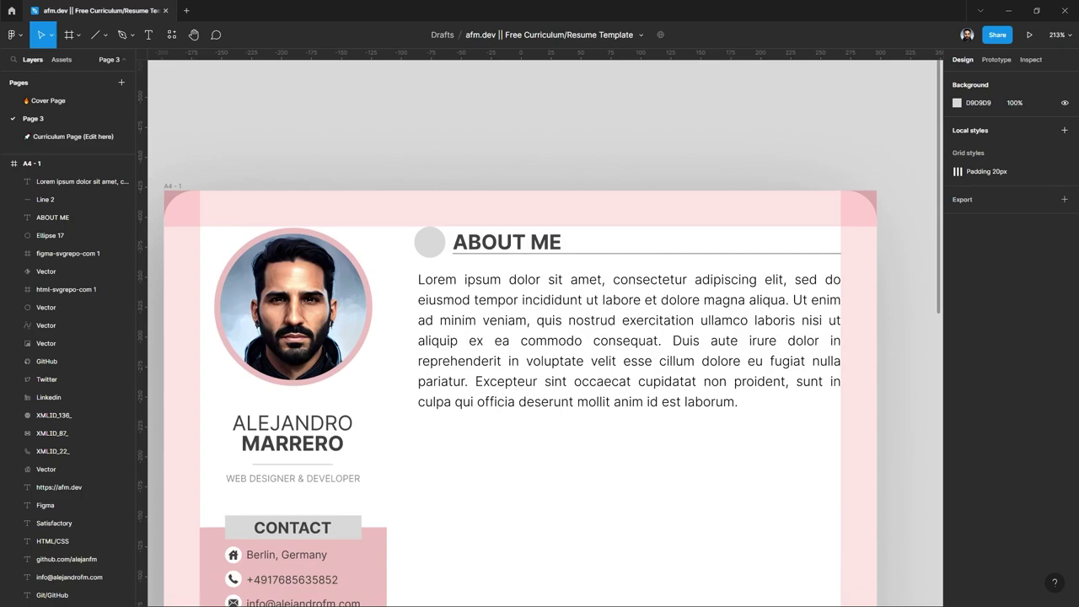
# Step: Paste the person icon and place it inside the grey circle beside ABOUT ME
pyautogui.click(432, 246)
pyautogui.hotkey('ctrl', 'v')
pyautogui.hotkey('shift', 'Right')
pyautogui.hotkey('shift', 'Right')
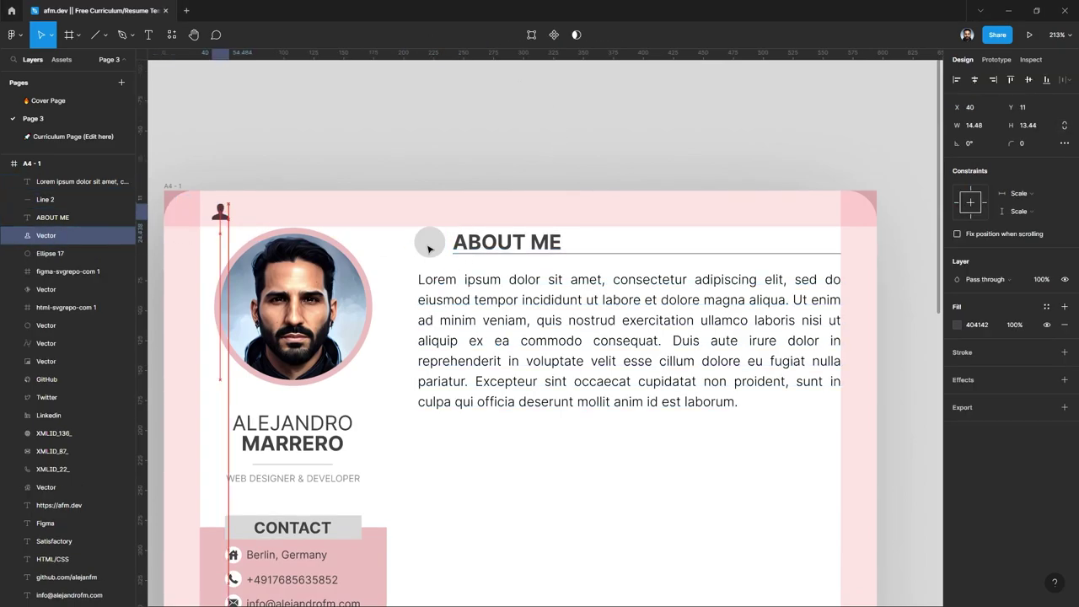
pyautogui.moveTo(220, 211); pyautogui.dragTo(429, 242)
pyautogui.click(532, 465)
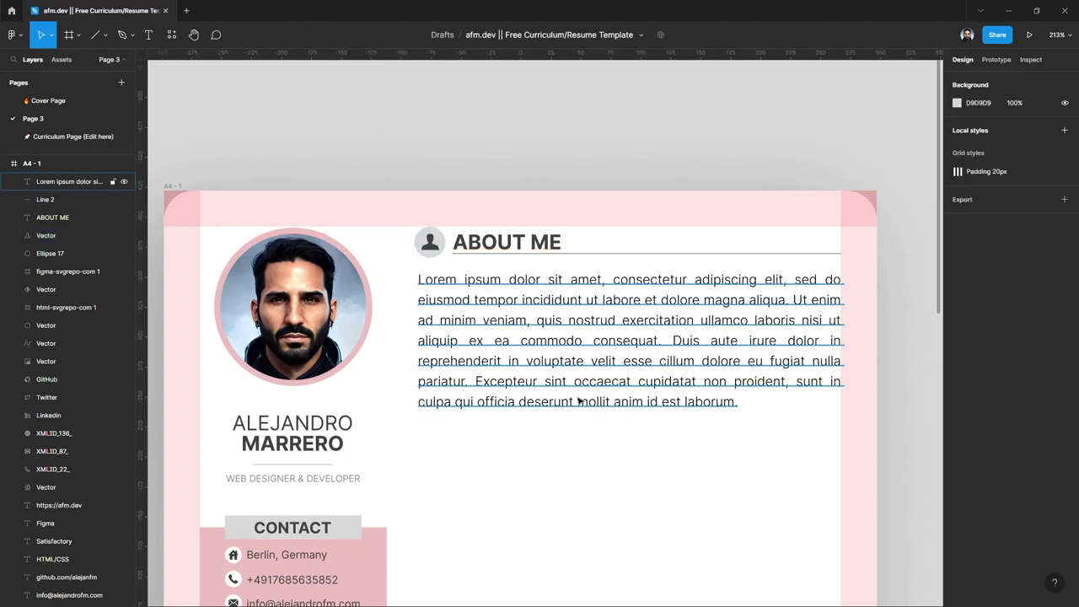
pyautogui.scroll(-3, 579, 401)
# Step: Lighten the rule under ABOUT ME to ECECEC
pyautogui.click(607, 279)
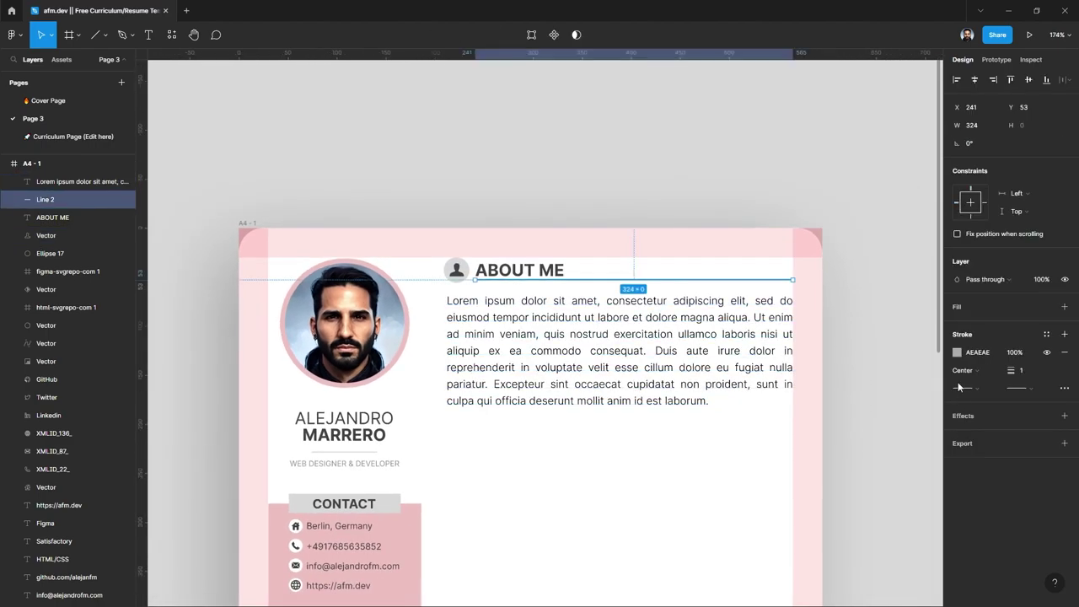
pyautogui.click(807, 356)
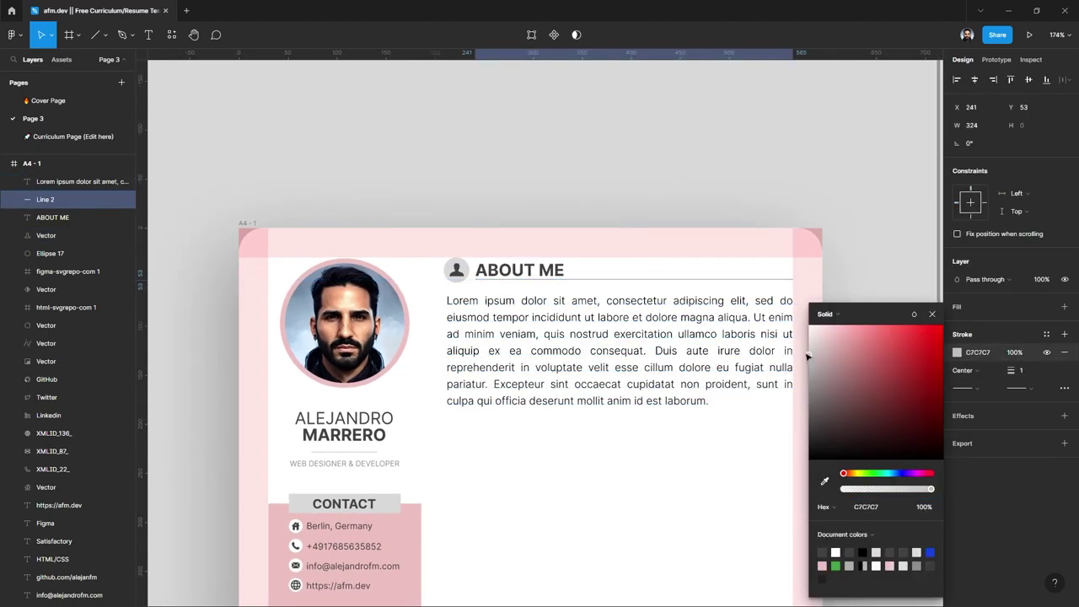
pyautogui.click(513, 441)
# Step: Copy the whole ABOUT ME block and place the duplicate below the original
pyautogui.moveTo(434, 257); pyautogui.dragTo(673, 461)
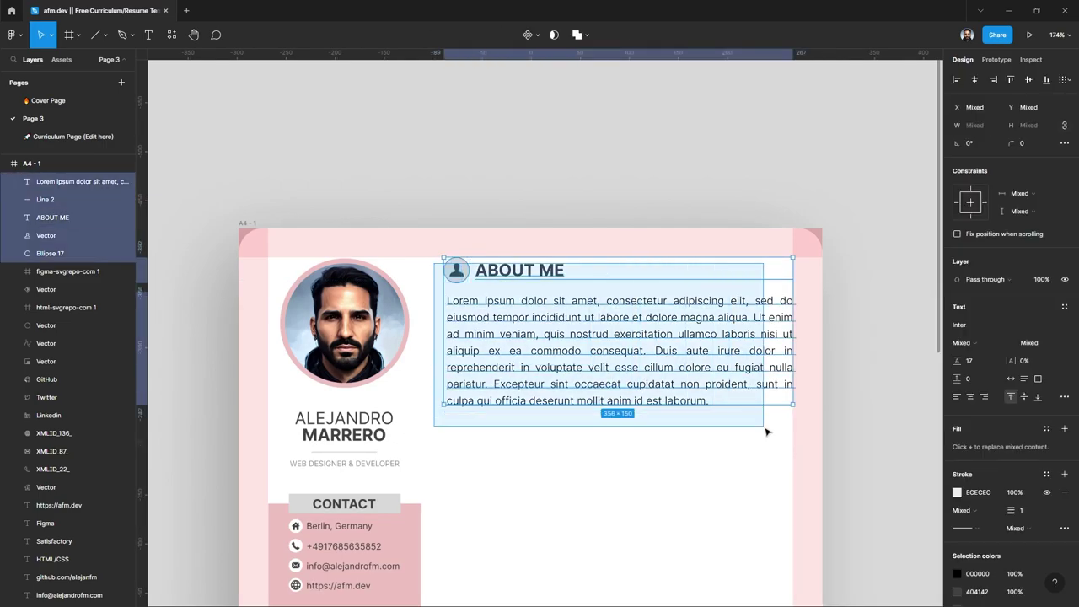
pyautogui.scroll(-1, 670, 447)
pyautogui.scroll(-1, 666, 425)
pyautogui.scroll(-1, 666, 422)
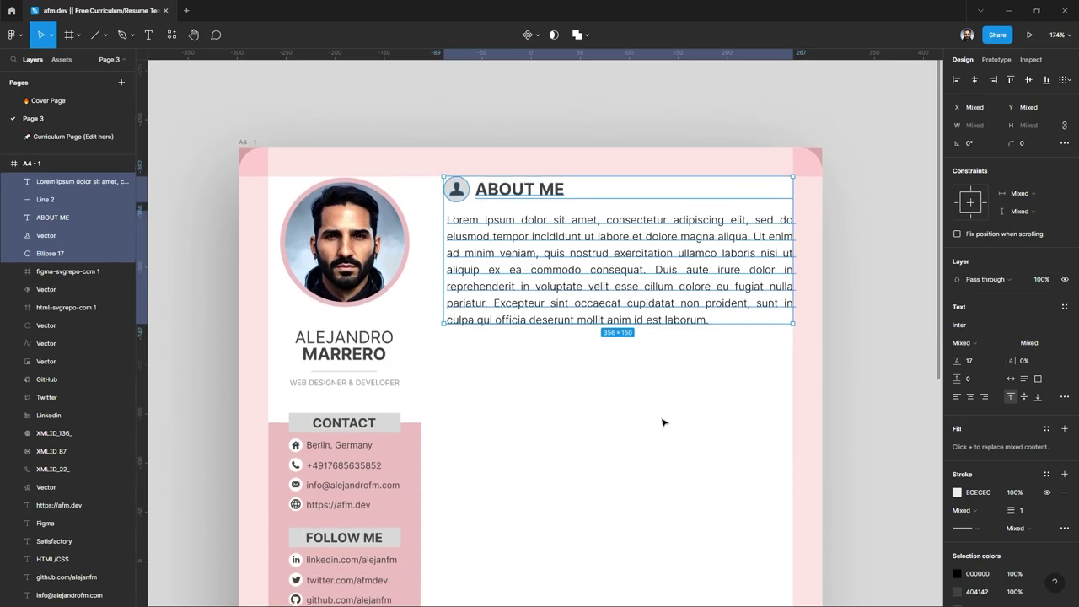
pyautogui.scroll(-1, 649, 295)
pyautogui.moveTo(626, 219)
pyautogui.mouseDown()
pyautogui.moveTo(632, 405)
pyautogui.moveTo(633, 391)
pyautogui.mouseUp()
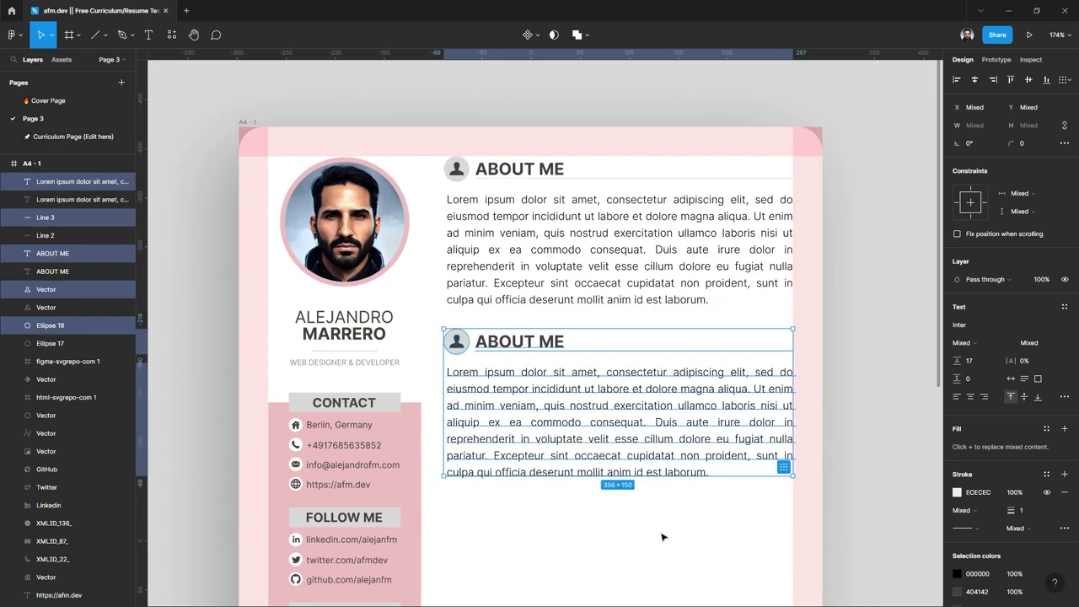
pyautogui.click(633, 502)
# Step: Retitle the copied heading EDUCATION
pyautogui.scroll(-2, 633, 498)
pyautogui.scroll(-1, 633, 489)
pyautogui.scroll(-1, 633, 485)
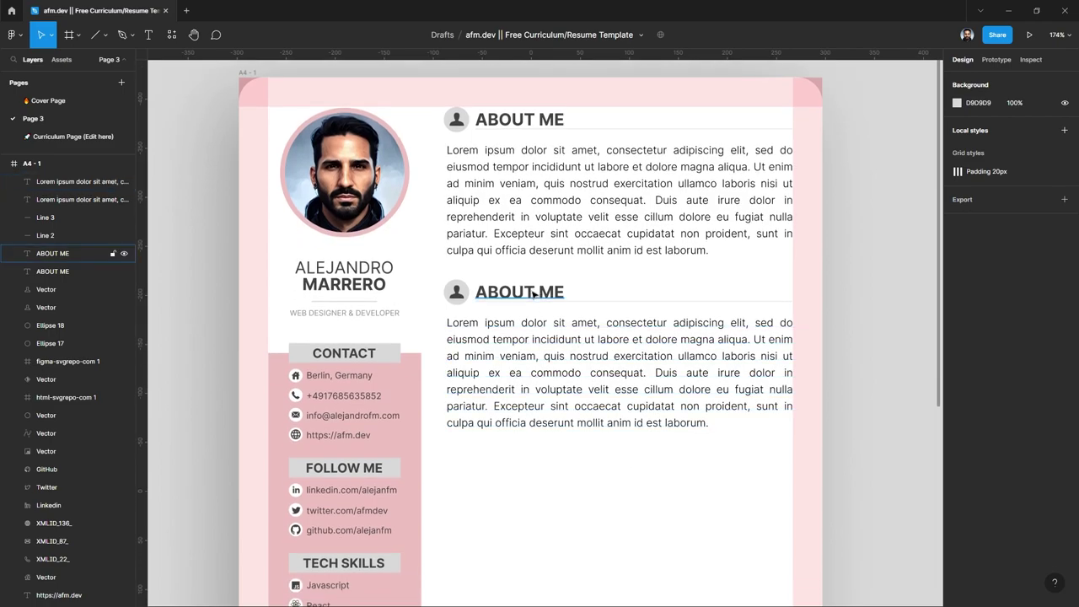
pyautogui.click(531, 290)
pyautogui.doubleClick(531, 291)
pyautogui.write('EDUCATION')
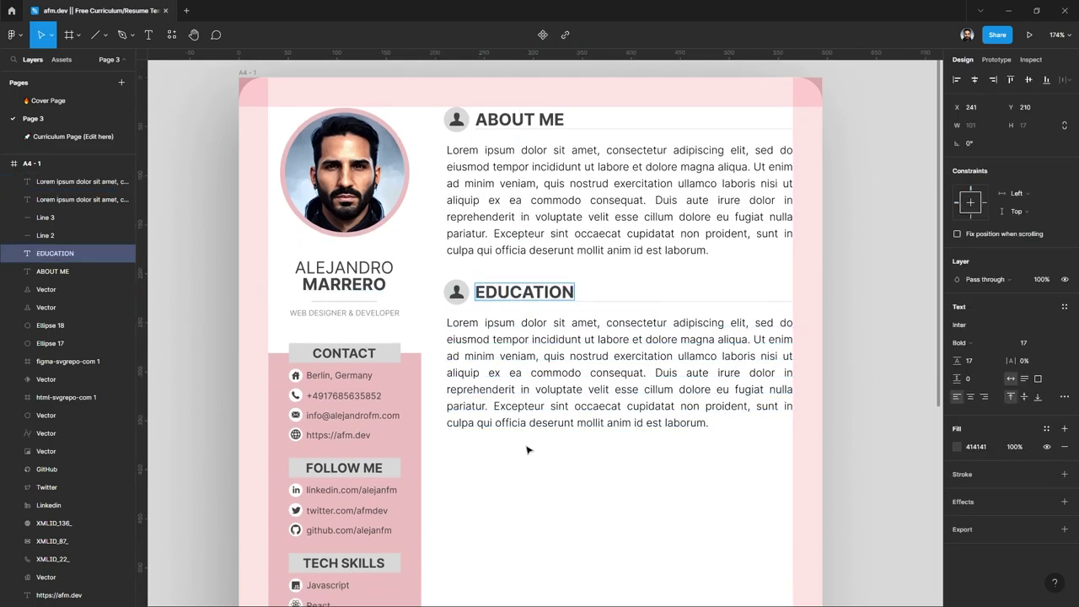
pyautogui.click(527, 450)
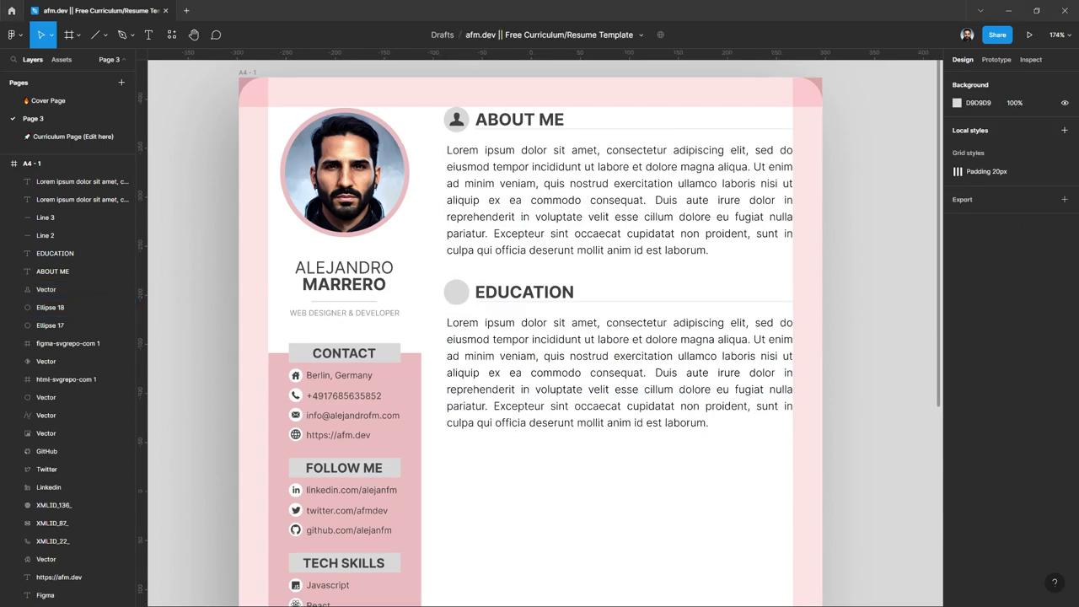
# Step: Paste the graduation-cap icon and centre it in the circle beside EDUCATION
pyautogui.hotkey('ctrl', 'v')
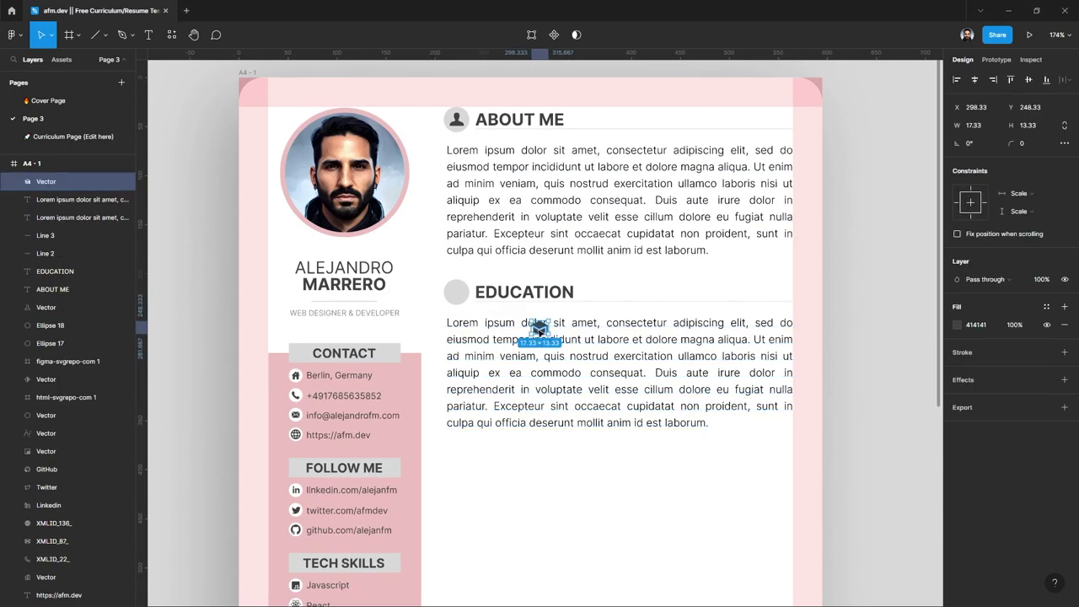
pyautogui.moveTo(540, 338); pyautogui.dragTo(459, 294)
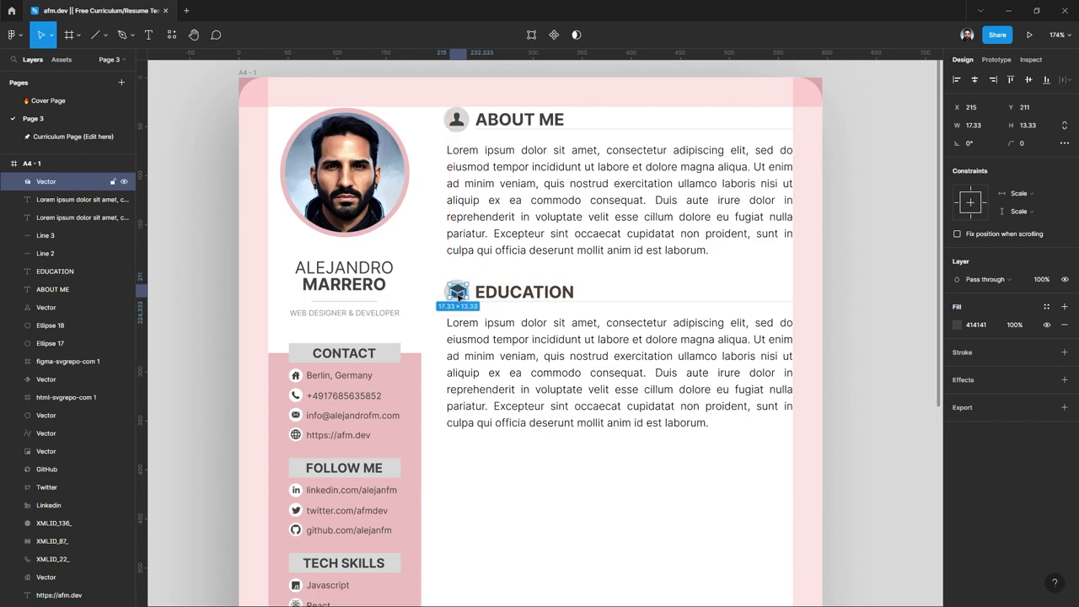
pyautogui.scroll(3, 458, 295)
pyautogui.scroll(2, 458, 295)
pyautogui.moveTo(458, 291); pyautogui.dragTo(461, 290)
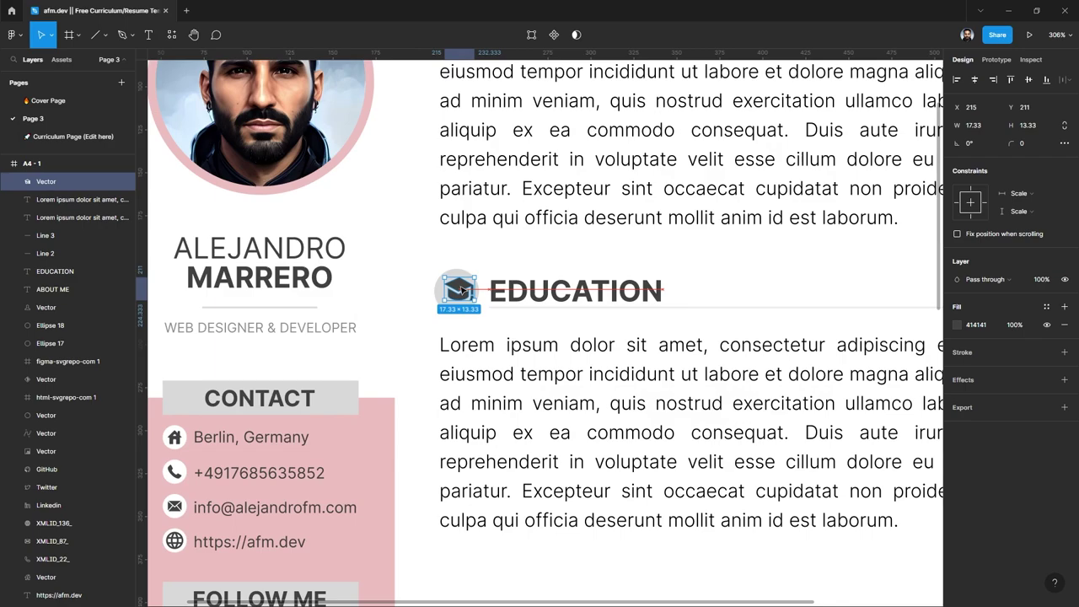
pyautogui.click(589, 334)
pyautogui.scroll(-1, 588, 327)
pyautogui.scroll(-1, 587, 327)
pyautogui.scroll(-1, 588, 327)
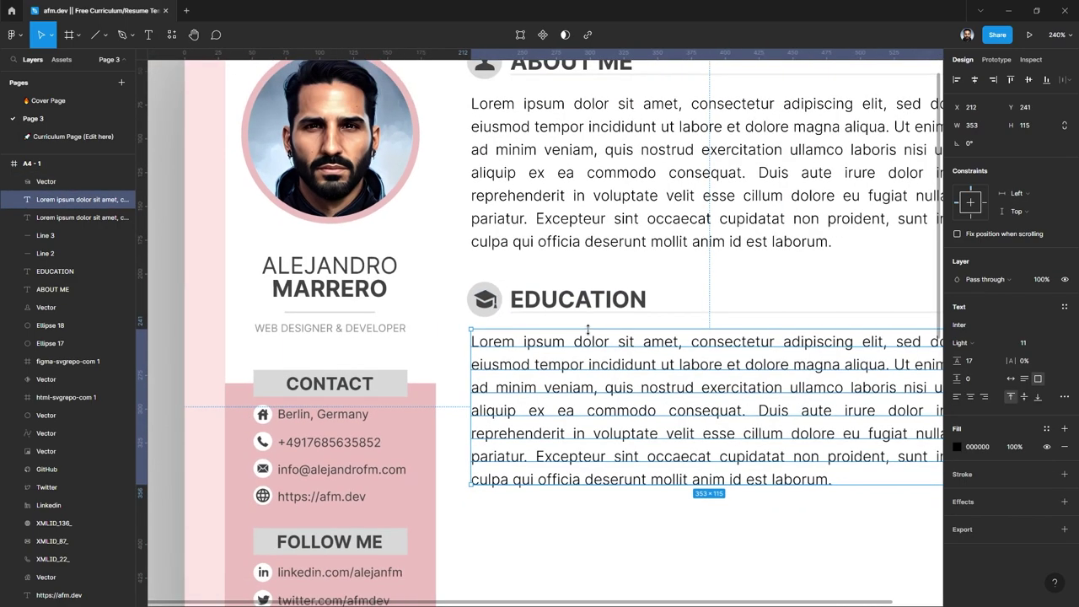
pyautogui.scroll(-1, 599, 334)
pyautogui.scroll(-1, 614, 341)
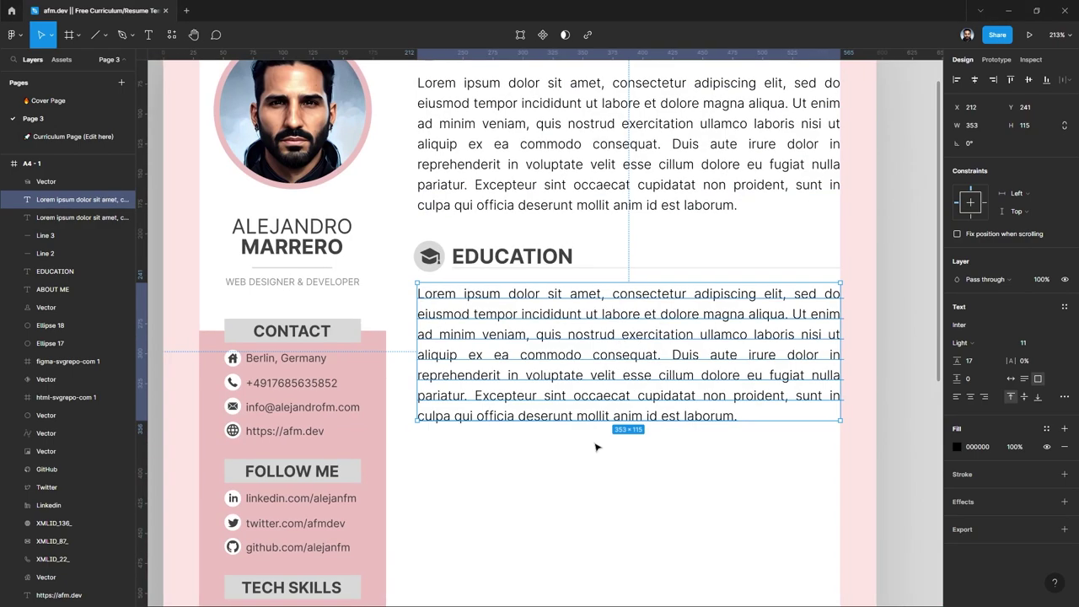
# Step: Cut the Education paragraph from 'Ut enim' onward, shrink it to two lines and move it down
pyautogui.click(631, 443)
pyautogui.doubleClick(561, 370)
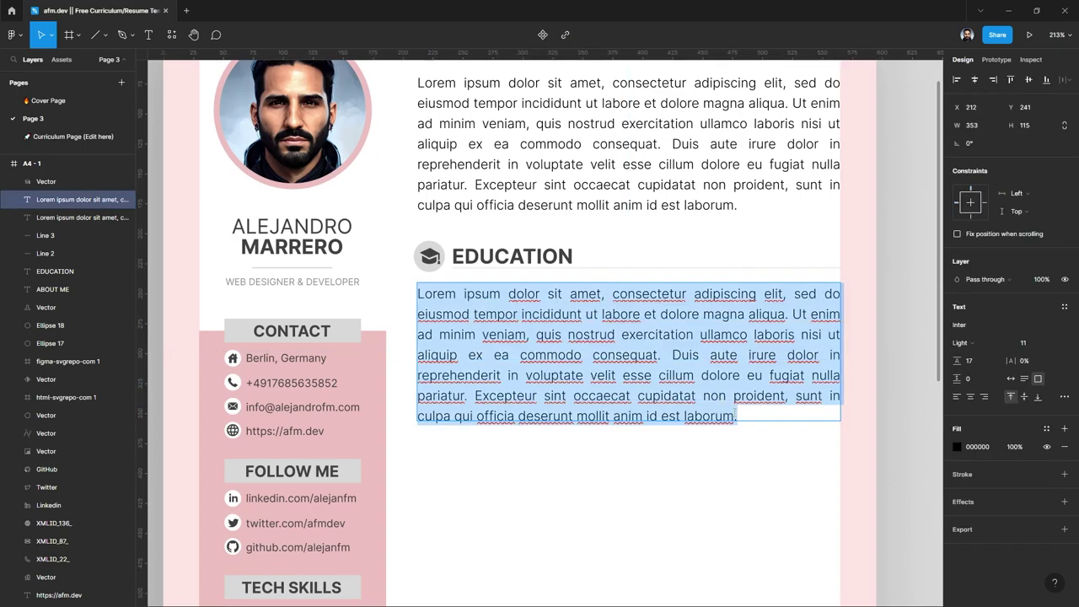
pyautogui.moveTo(743, 414); pyautogui.dragTo(792, 314)
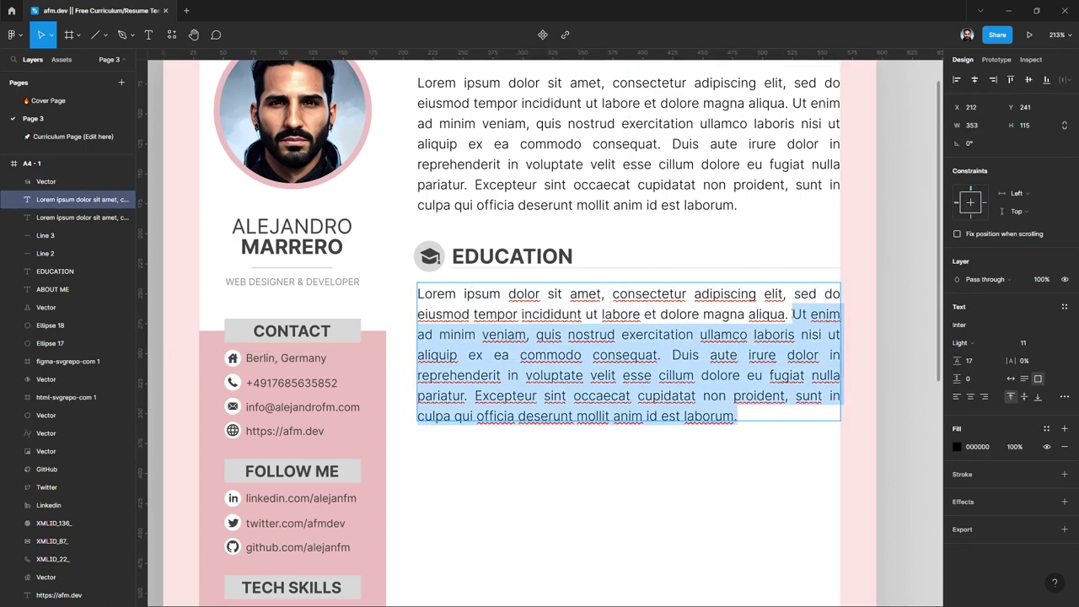
pyautogui.press('BackSpace')
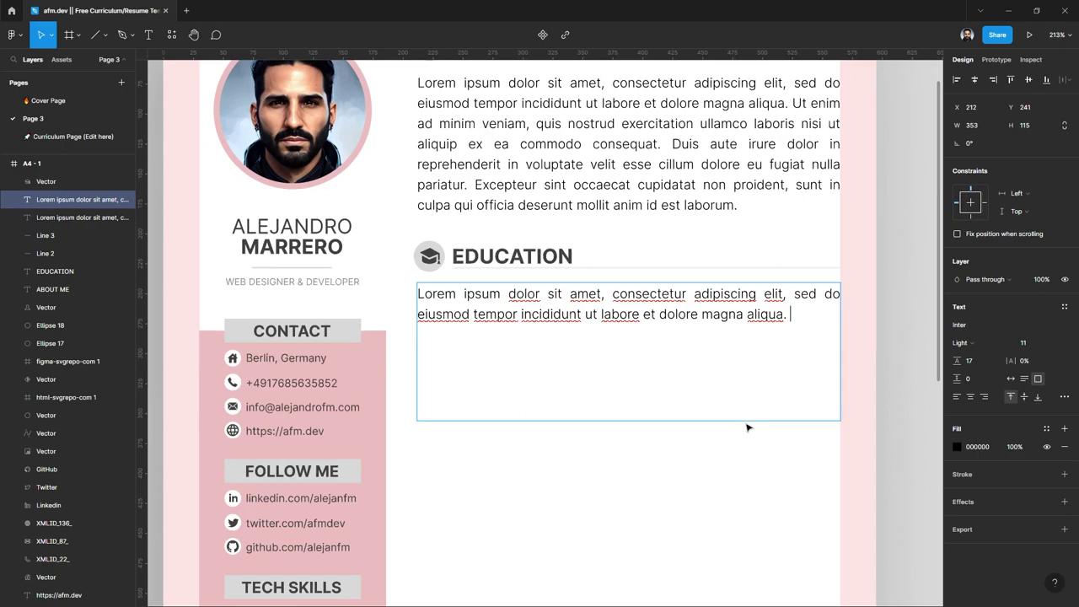
pyautogui.press('Escape')
pyautogui.moveTo(750, 361); pyautogui.dragTo(752, 325)
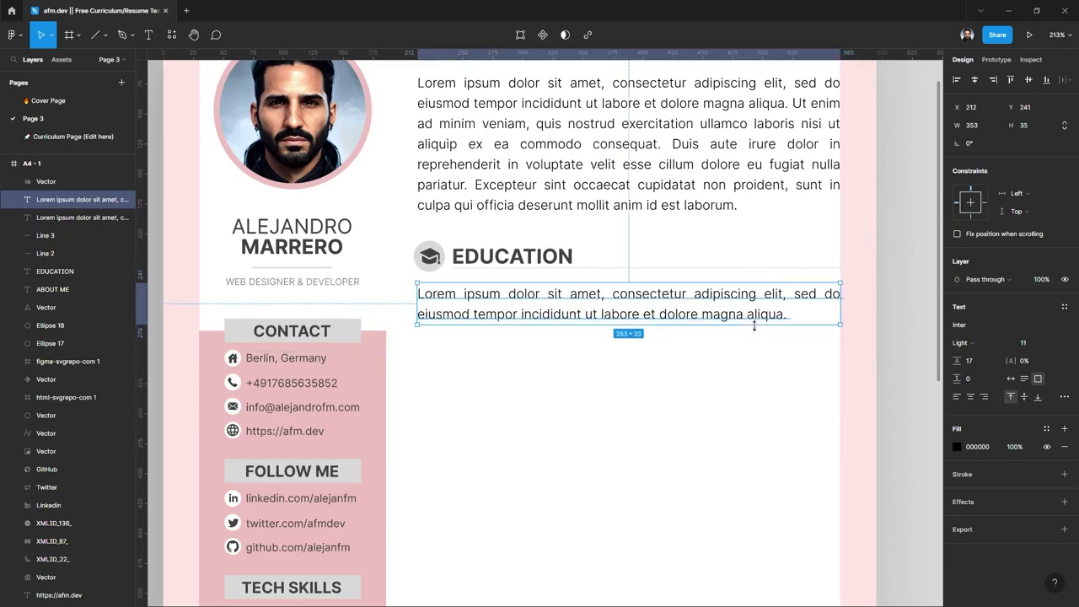
pyautogui.moveTo(701, 301)
pyautogui.mouseDown()
pyautogui.moveTo(702, 331)
pyautogui.moveTo(664, 329)
pyautogui.mouseUp()
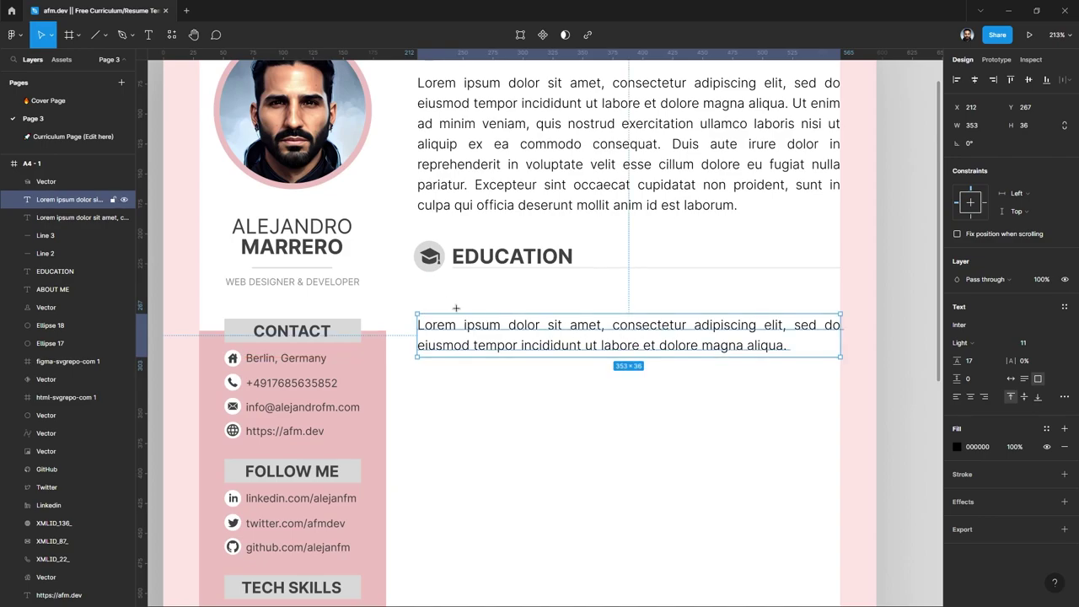
# Step: Add a 'School Name 1' text box above the Education paragraph
pyautogui.press('Return')
pyautogui.click(427, 295)
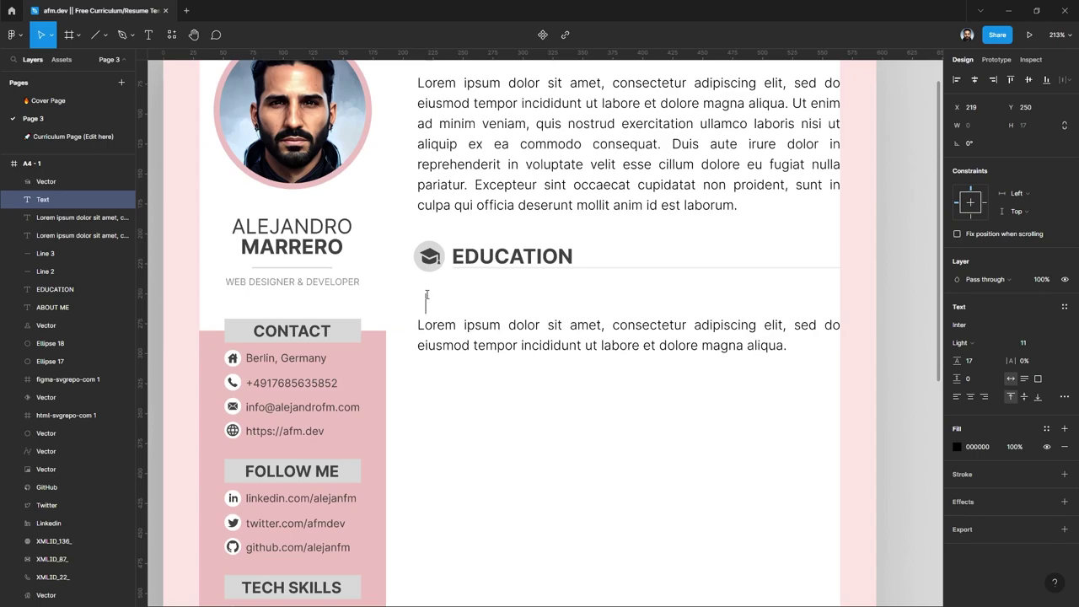
pyautogui.write('School Name 1')
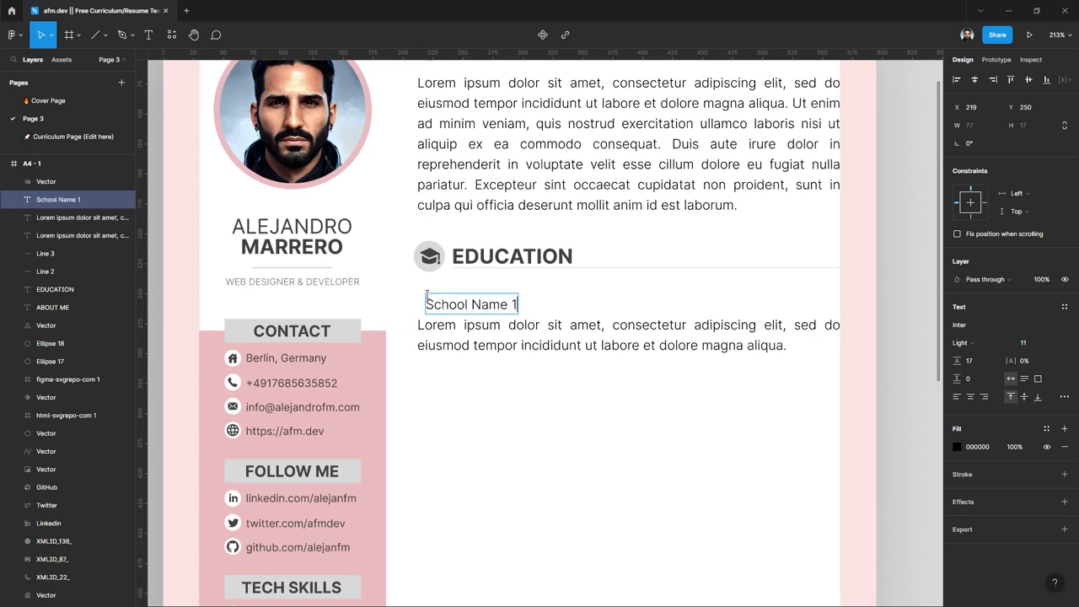
pyautogui.hotkey('ctrl', 'a')
# Step: Style the School Name 1 title Bold, fill 414141, size 13, aligned with the paragraph
pyautogui.click(976, 342)
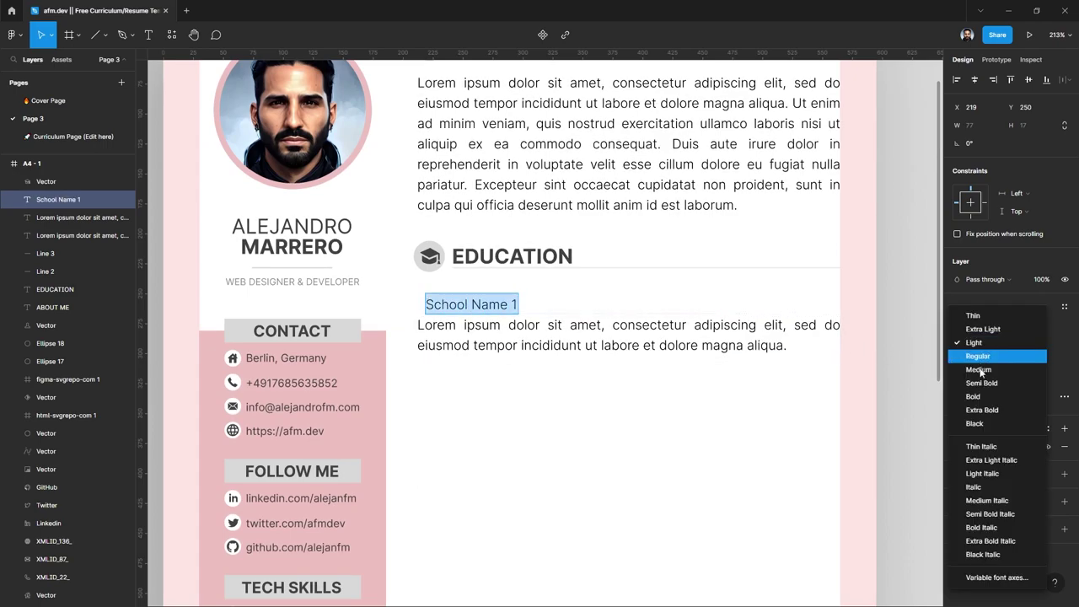
pyautogui.click(968, 397)
pyautogui.click(958, 446)
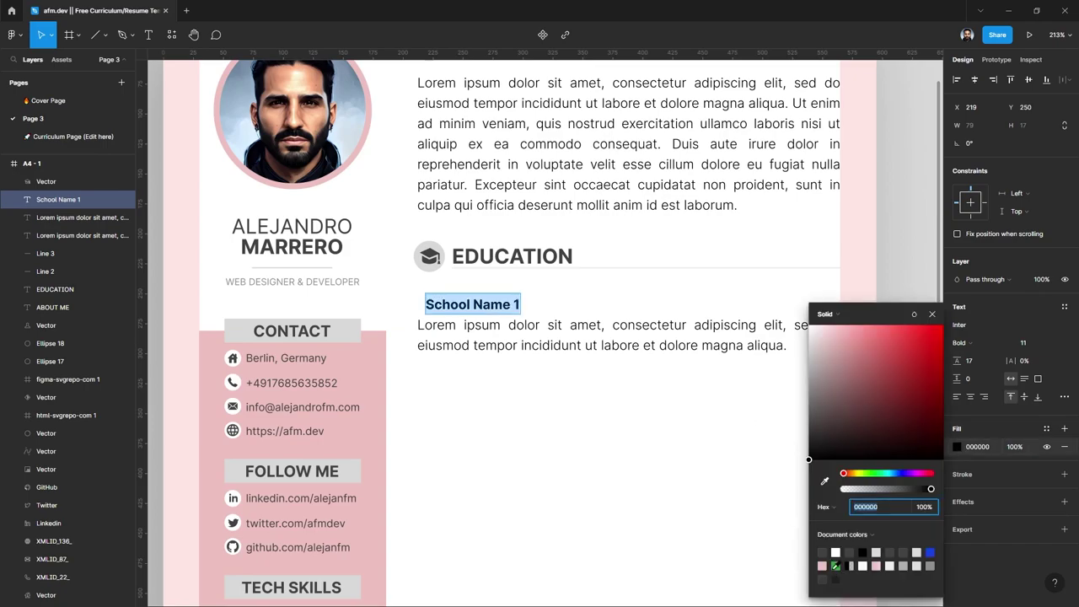
pyautogui.click(823, 552)
pyautogui.moveTo(513, 307); pyautogui.dragTo(505, 308)
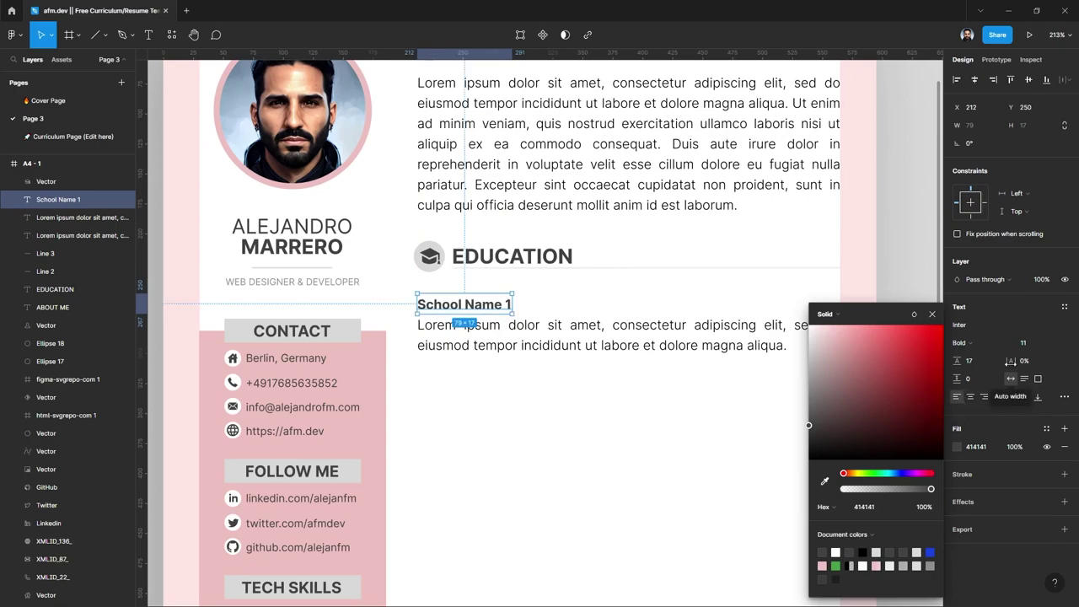
pyautogui.click(1030, 343)
pyautogui.press('Up')
pyautogui.press('Up')
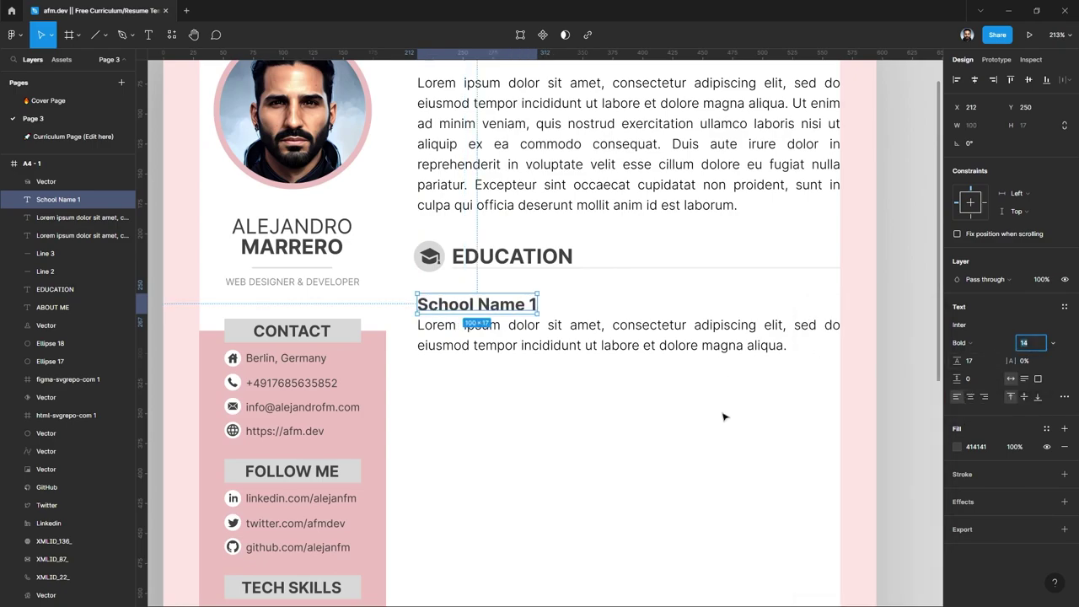
pyautogui.click(711, 344)
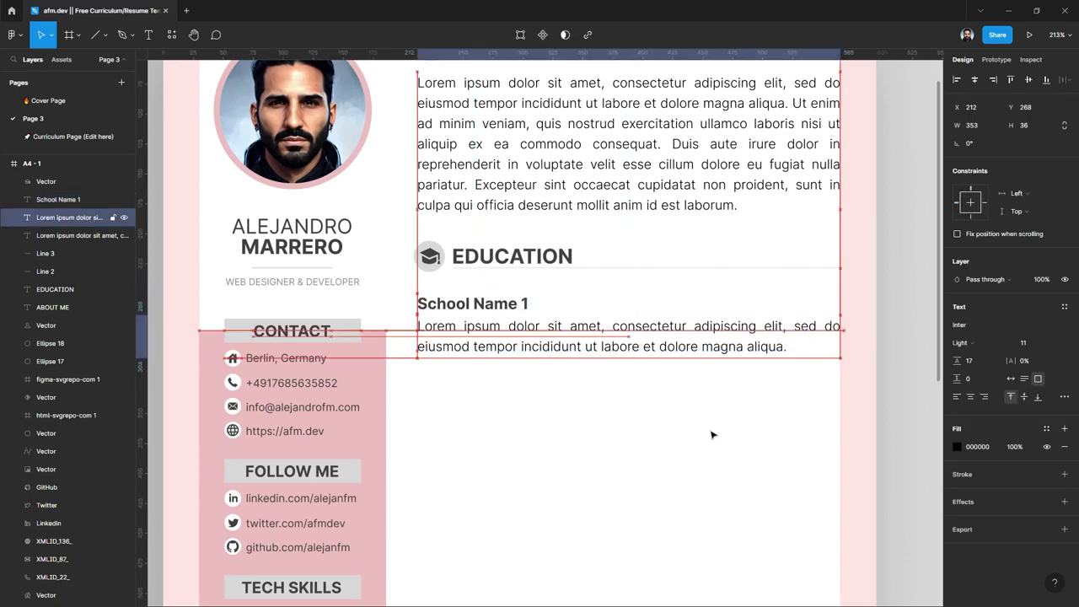
pyautogui.press('Down')
pyautogui.press('Down')
pyautogui.press('Escape')
pyautogui.click(500, 310)
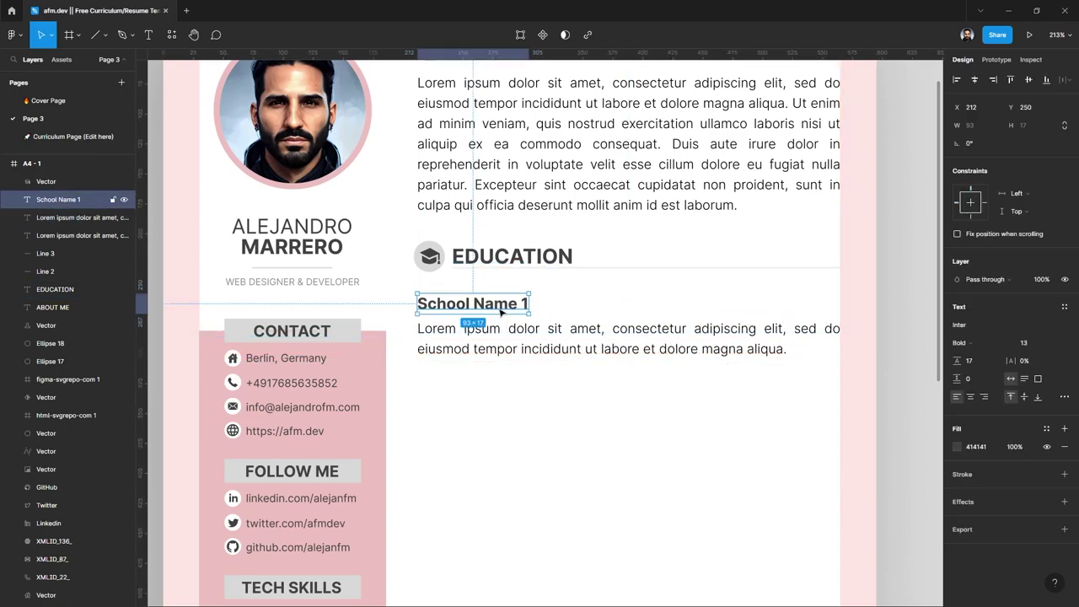
# Step: Copy the title to the row's right end as medium-weight, size 10 'Jan 2022 - Feb 2023'
pyautogui.moveTo(491, 308); pyautogui.dragTo(801, 317)
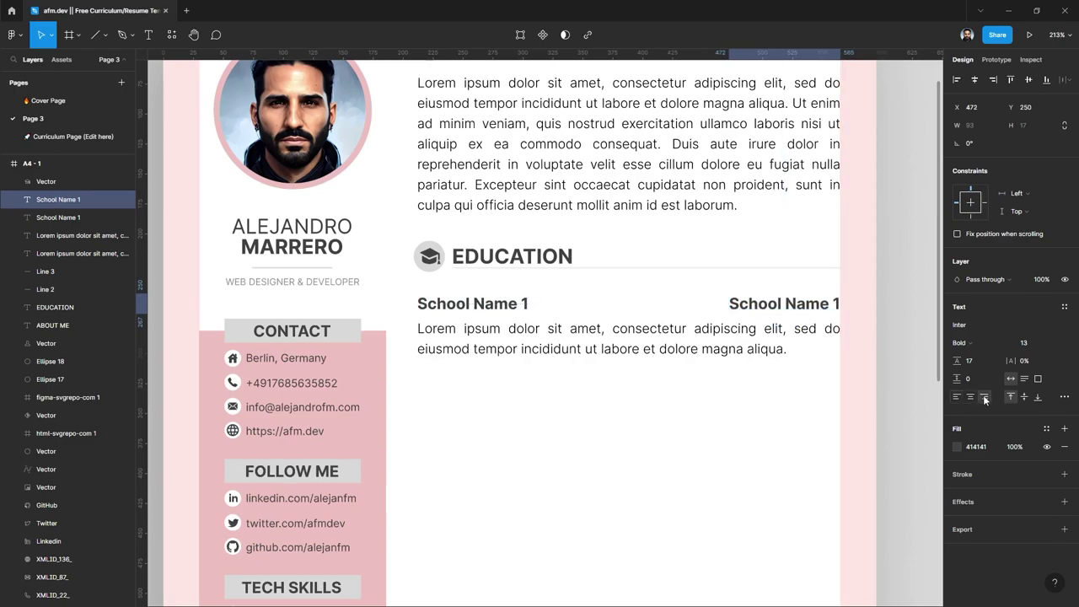
pyautogui.click(985, 343)
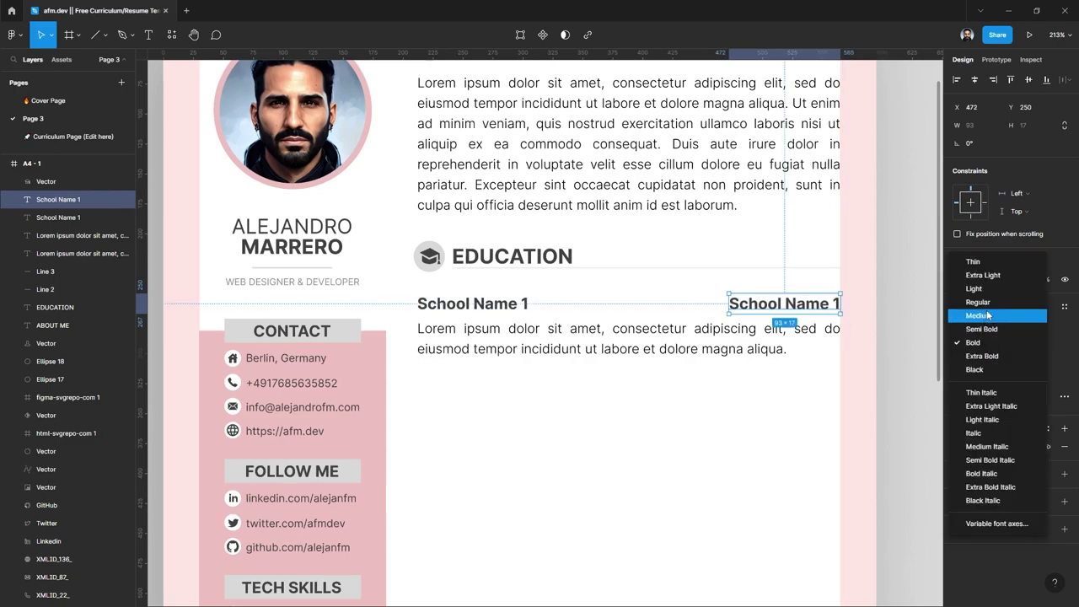
pyautogui.click(988, 315)
pyautogui.doubleClick(817, 307)
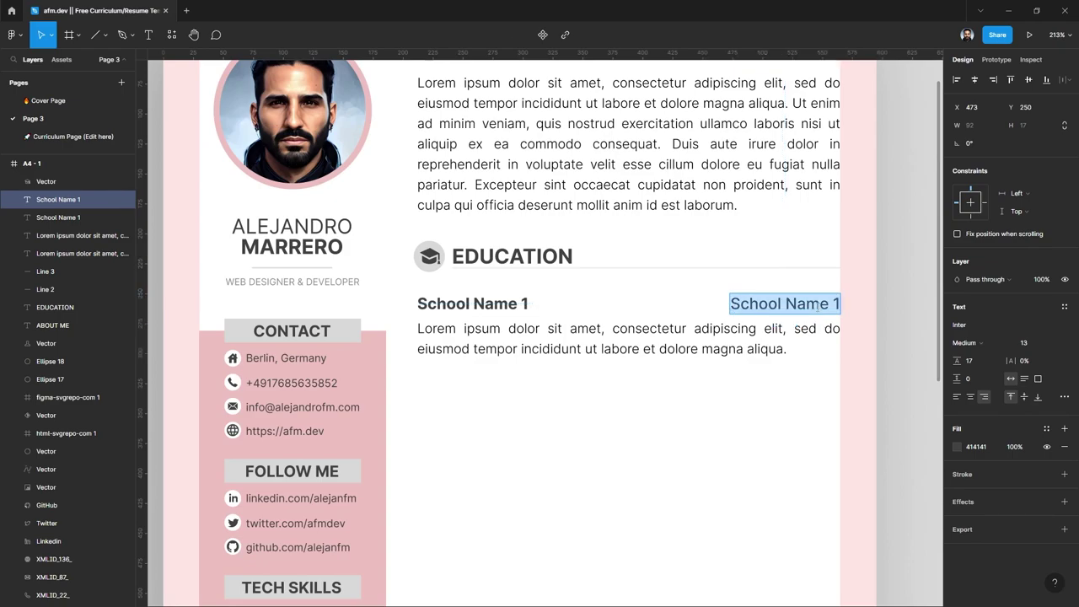
pyautogui.write('Jan')
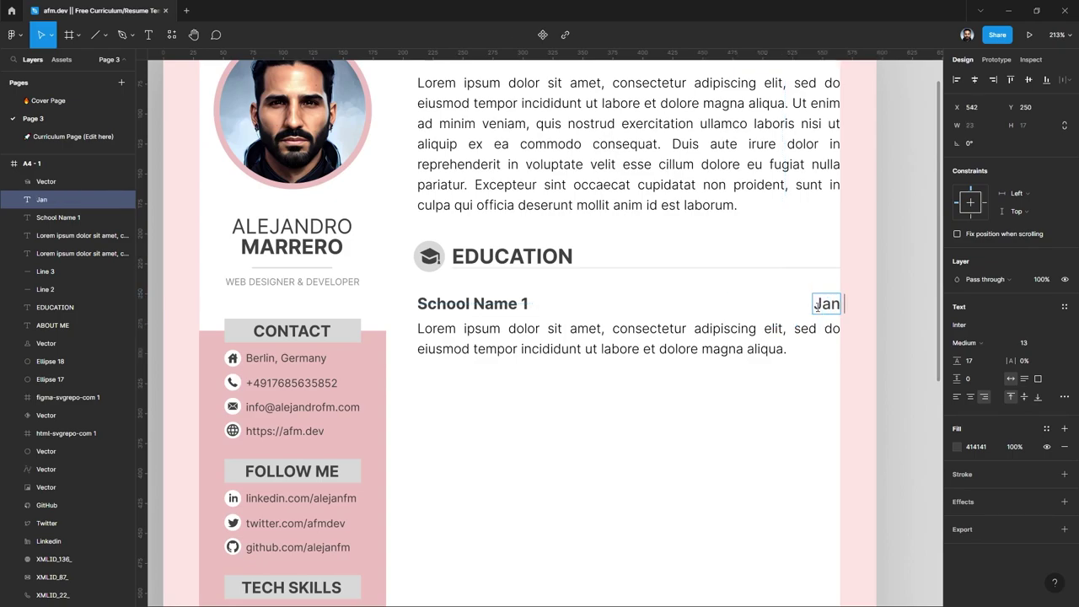
pyautogui.write(' 2022 - Feb')
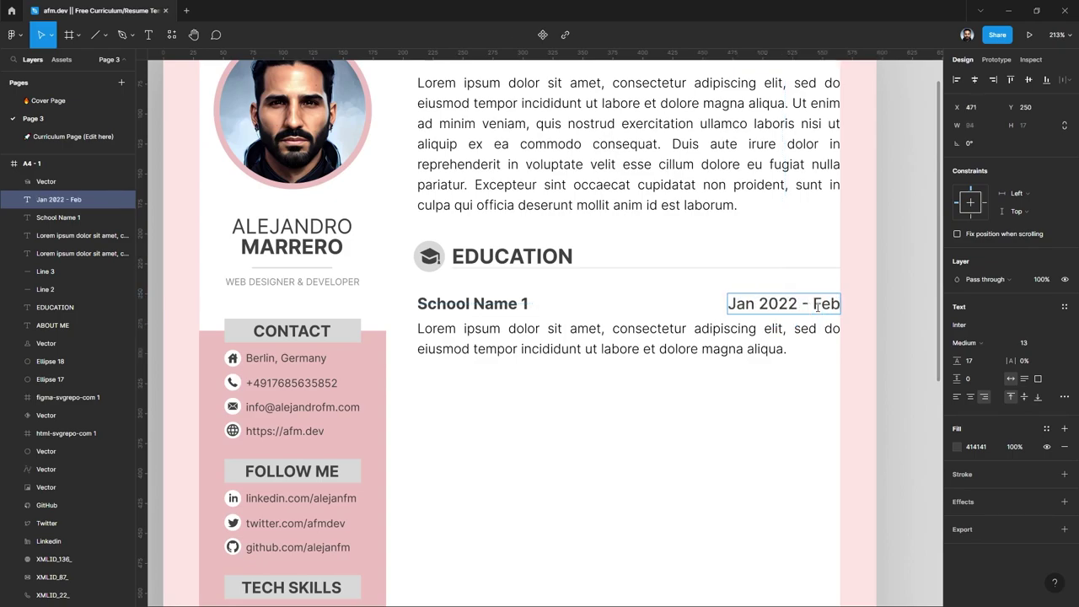
pyautogui.write(' 2023')
pyautogui.hotkey('ctrl', 'a')
pyautogui.click(1030, 343)
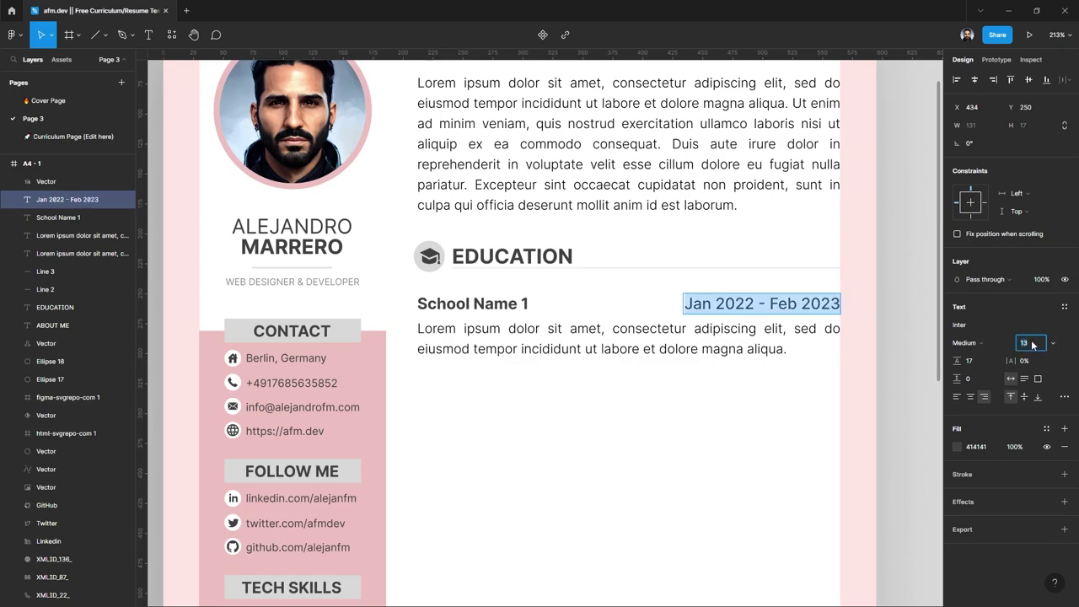
pyautogui.press('Down')
pyautogui.press('Down')
pyautogui.press('Down')
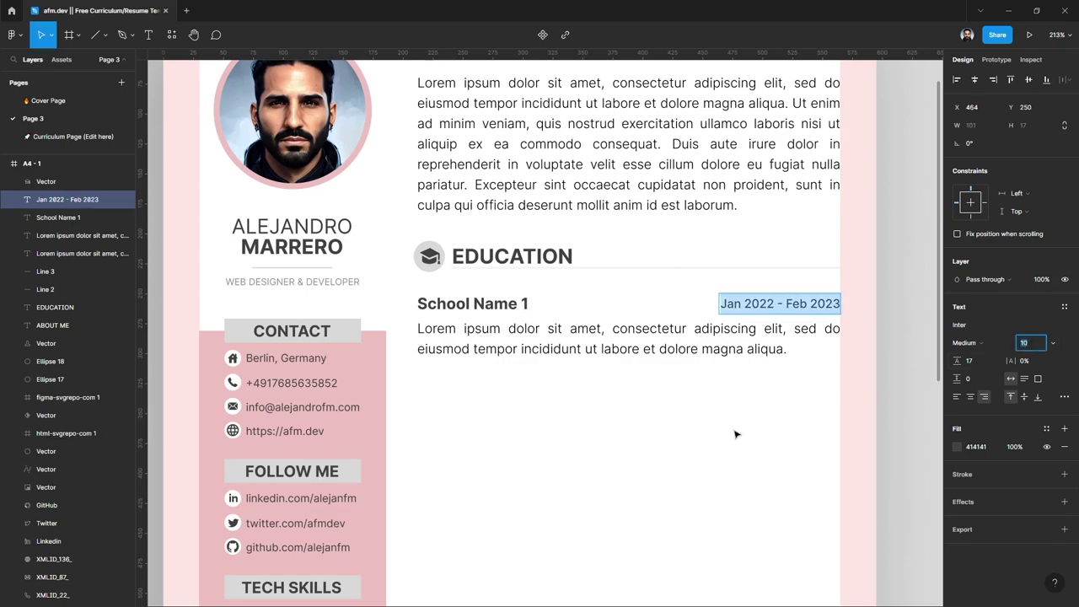
pyautogui.press('Escape')
# Step: Duplicate the school name, dates and paragraph below the first entry, then select the whole Education block
pyautogui.moveTo(408, 292); pyautogui.dragTo(800, 362)
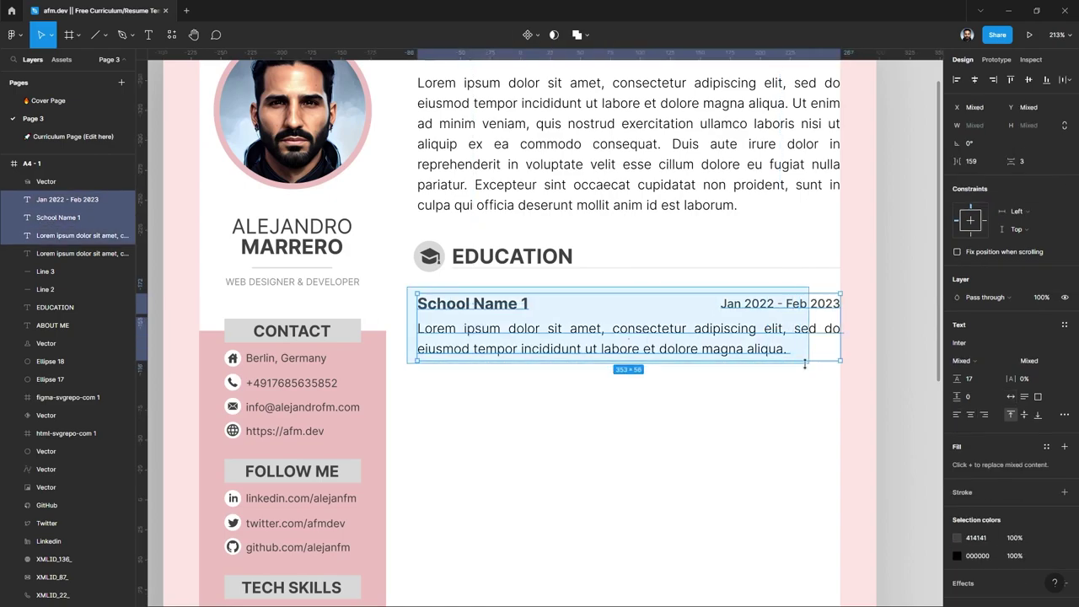
pyautogui.moveTo(756, 334); pyautogui.dragTo(756, 416)
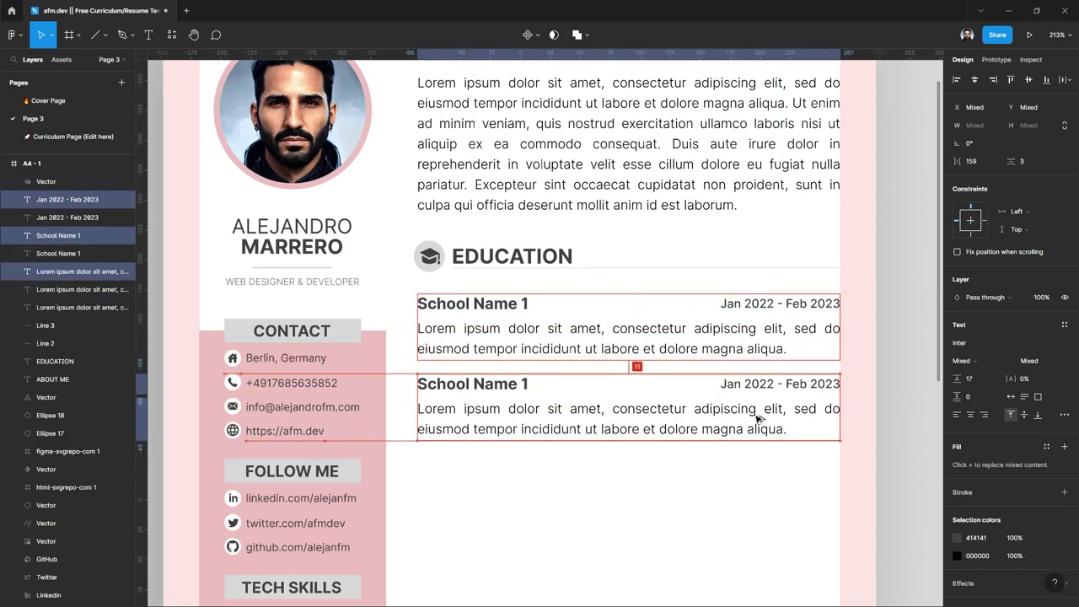
pyautogui.click(677, 501)
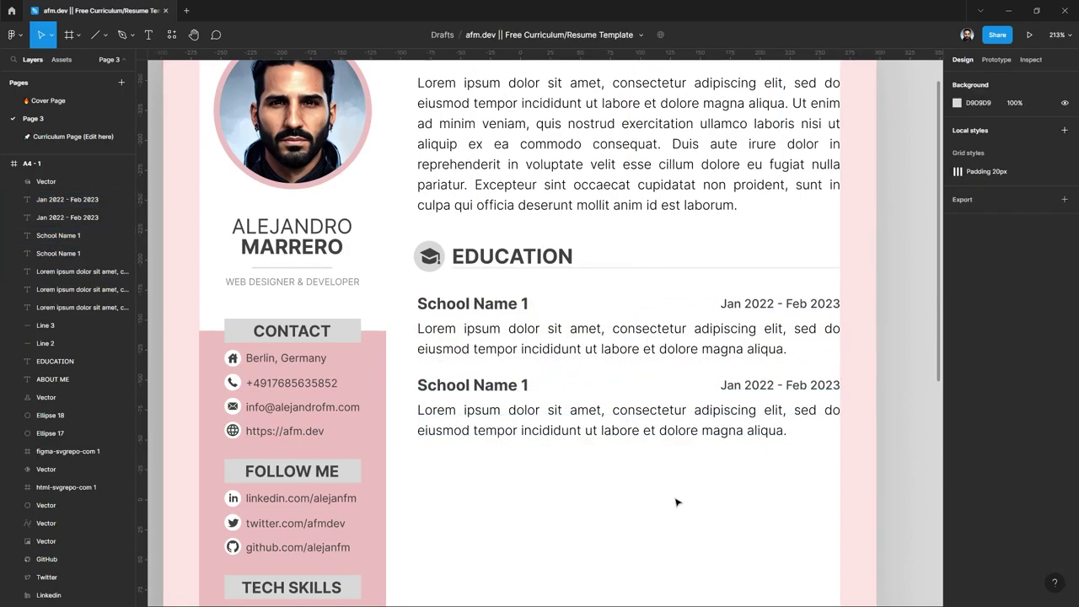
pyautogui.scroll(-2, 677, 501)
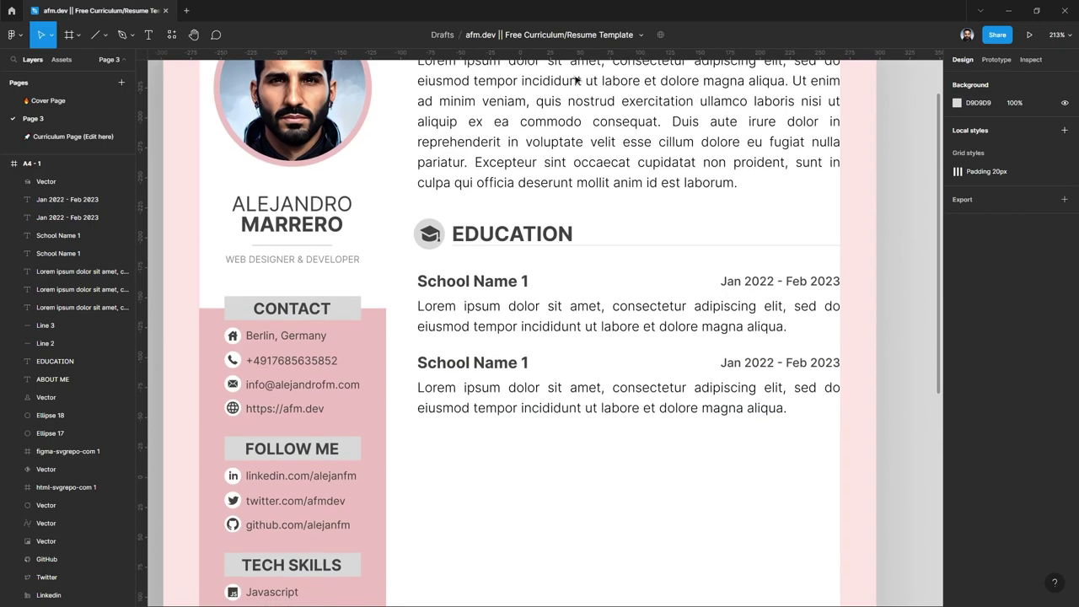
pyautogui.moveTo(403, 209); pyautogui.dragTo(851, 495)
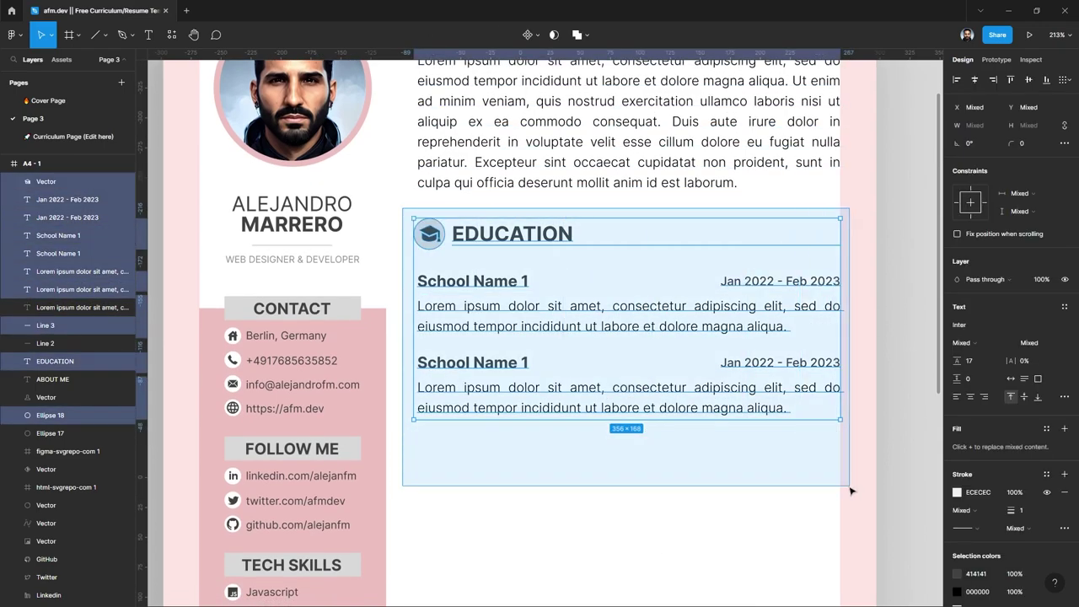
pyautogui.scroll(-3, 734, 354)
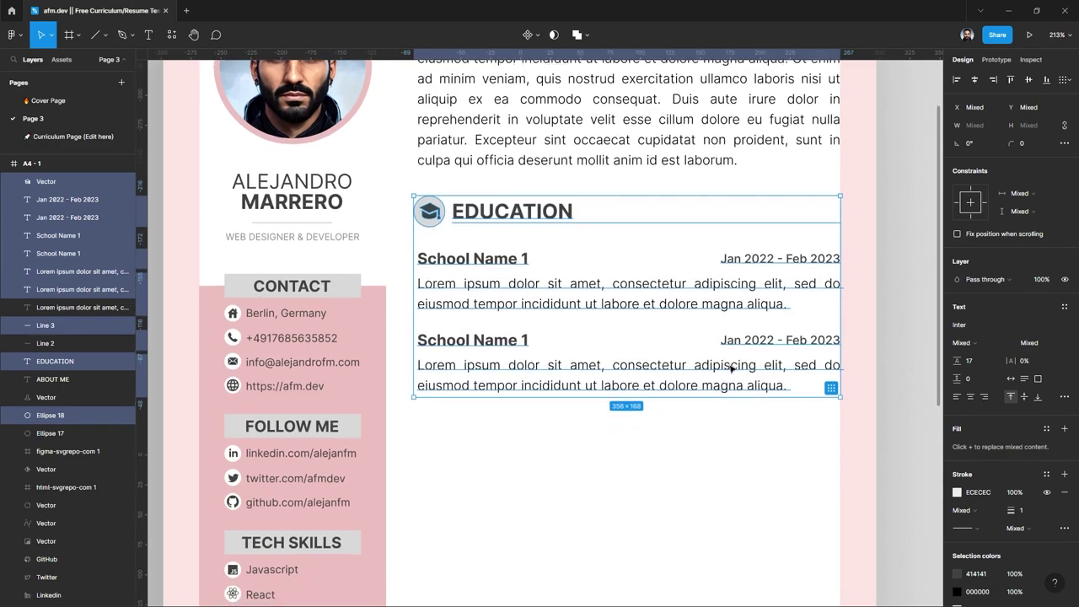
pyautogui.scroll(-3, 679, 380)
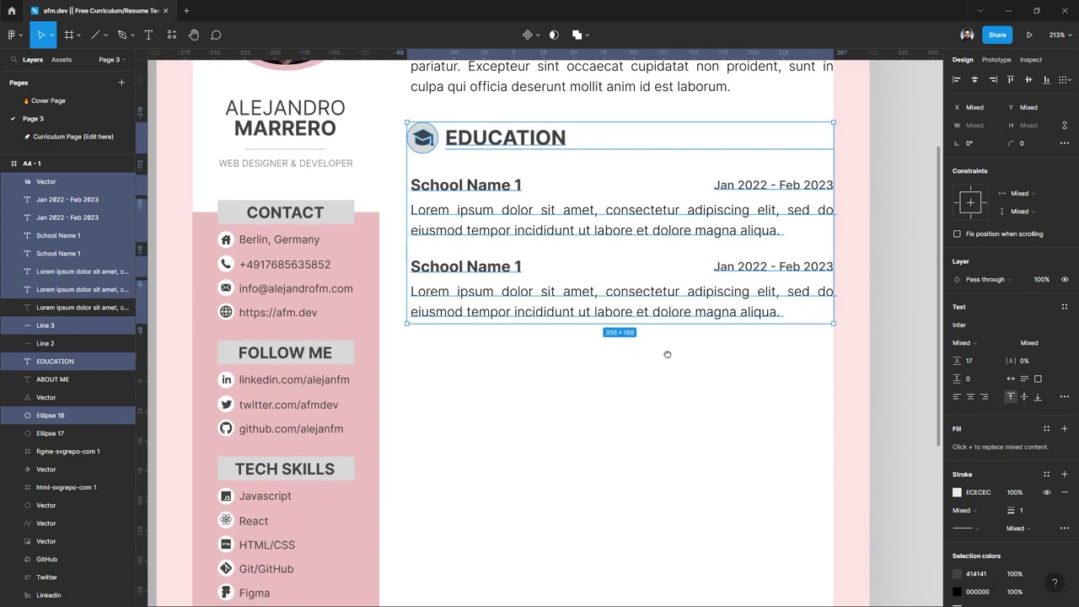
# Step: Duplicate the Education section below and retitle the copy's heading 'WORK EXPERIENCE'
pyautogui.moveTo(693, 223); pyautogui.dragTo(690, 453)
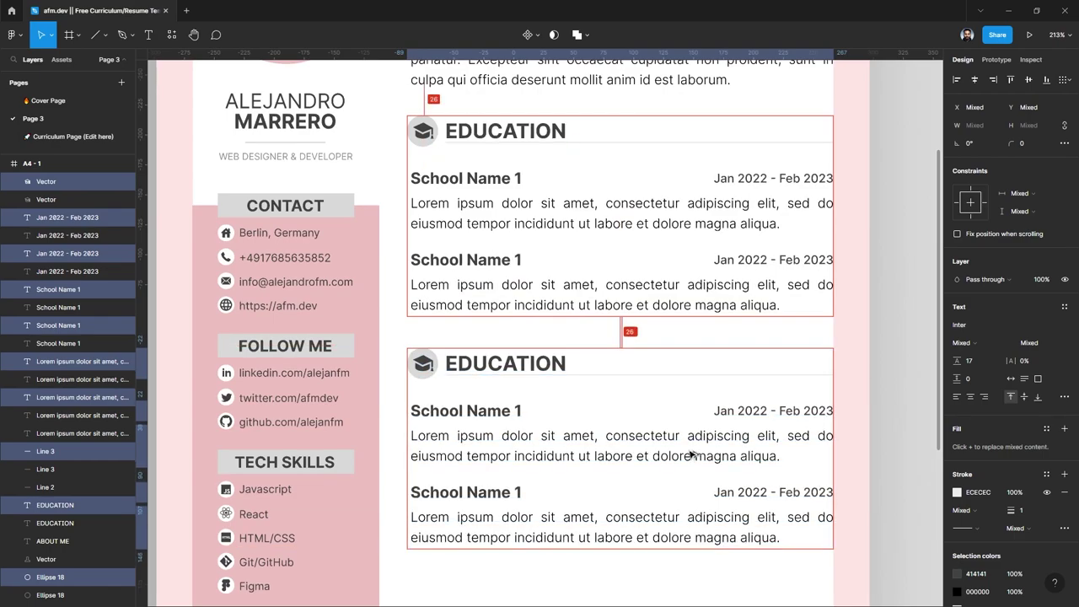
pyautogui.doubleClick(551, 360)
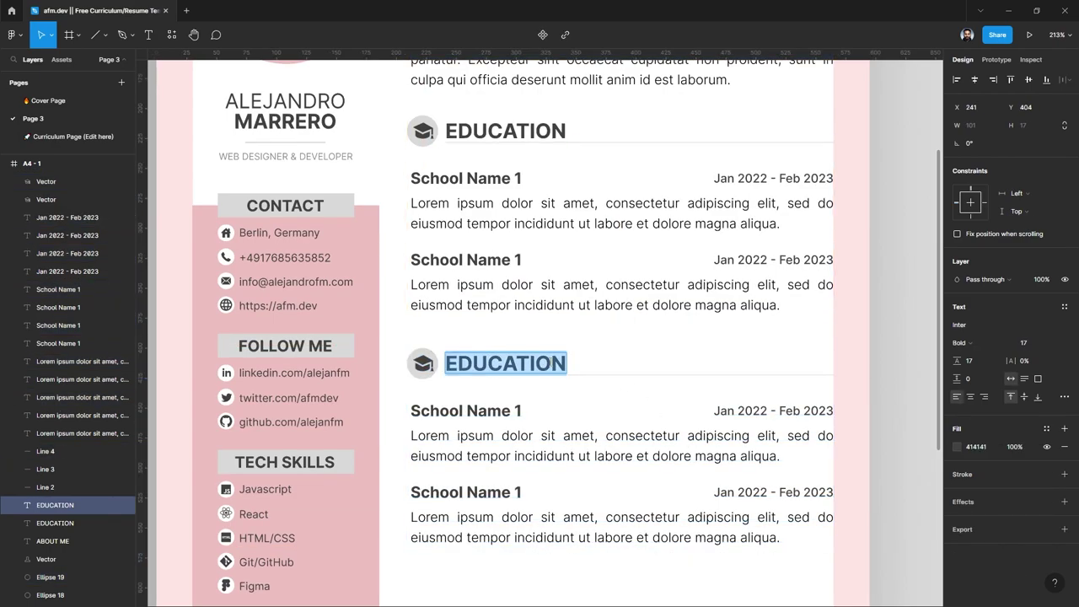
pyautogui.write('WO')
pyautogui.press('BackSpace')
pyautogui.press('BackSpace')
pyautogui.write('WO')
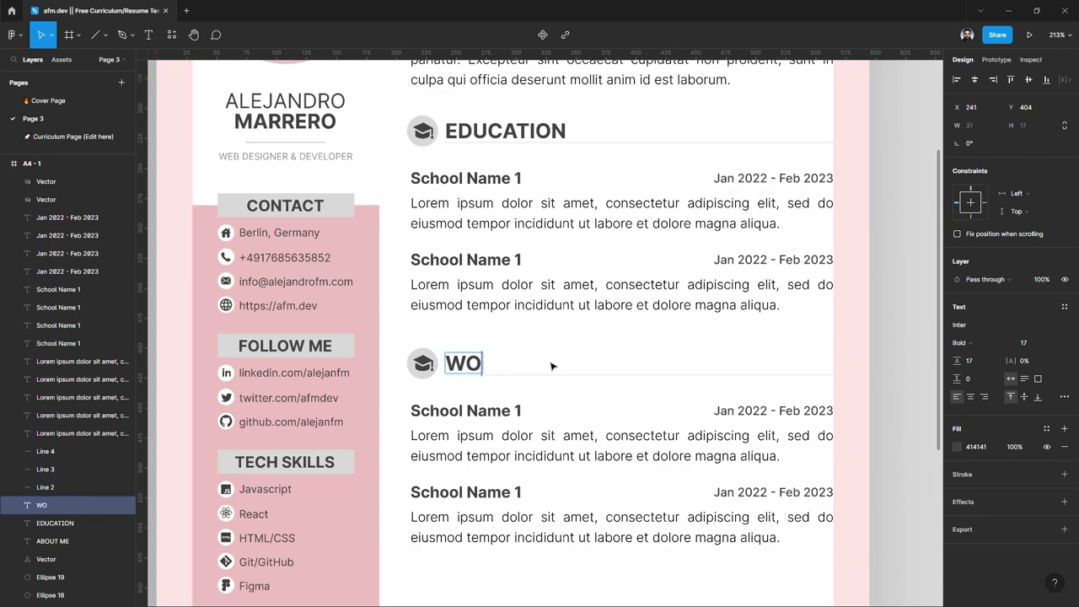
pyautogui.write('RK EXPERIENCE')
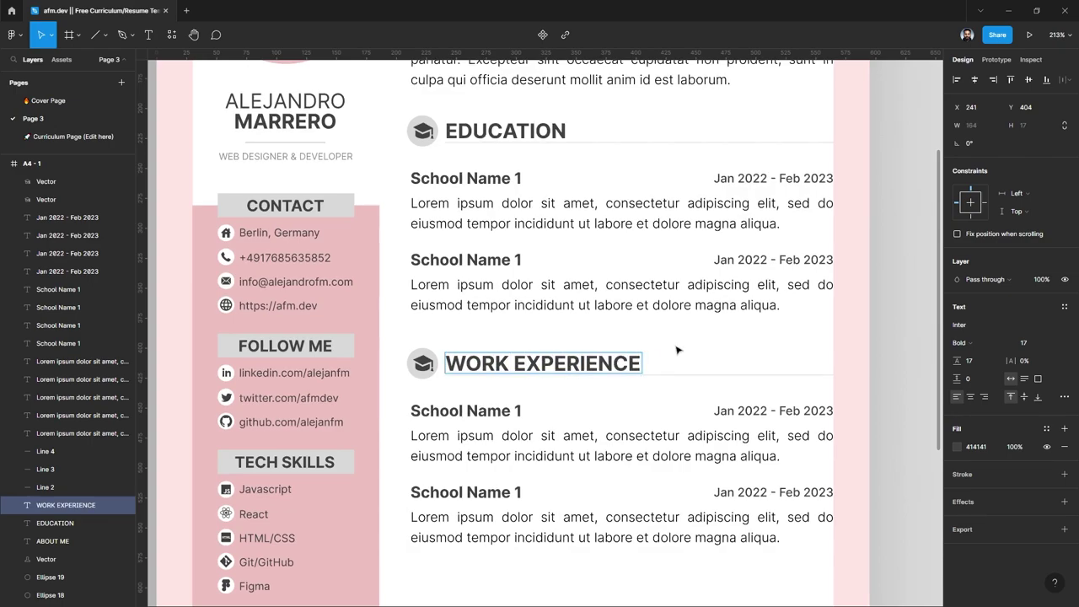
# Step: Rename the first new entry 'Work Name 1' and renumber the second school 'School Name 2'
pyautogui.doubleClick(506, 411)
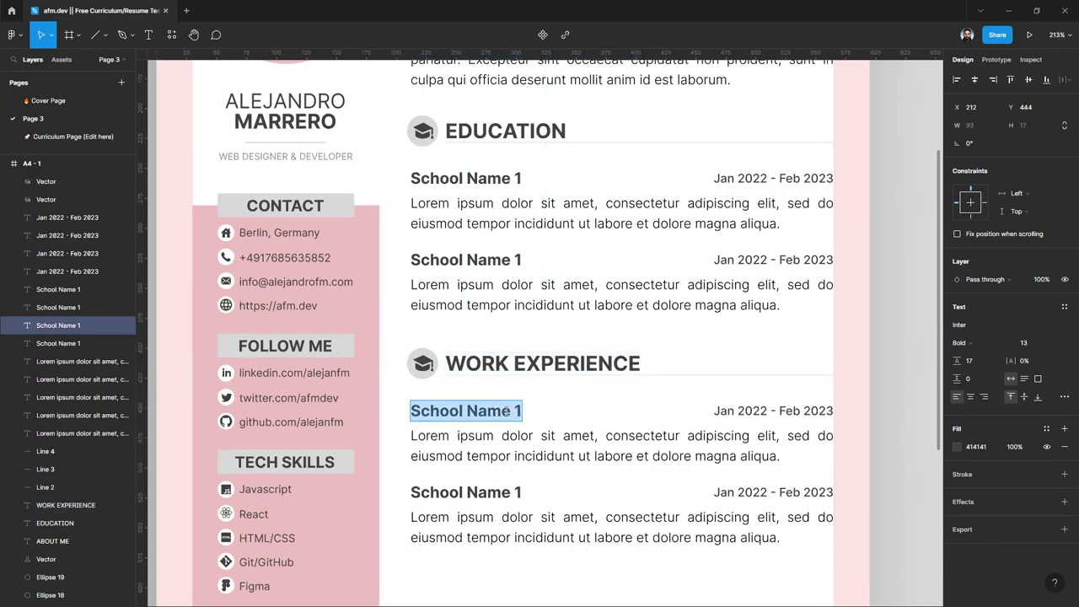
pyautogui.write('Work Name 1')
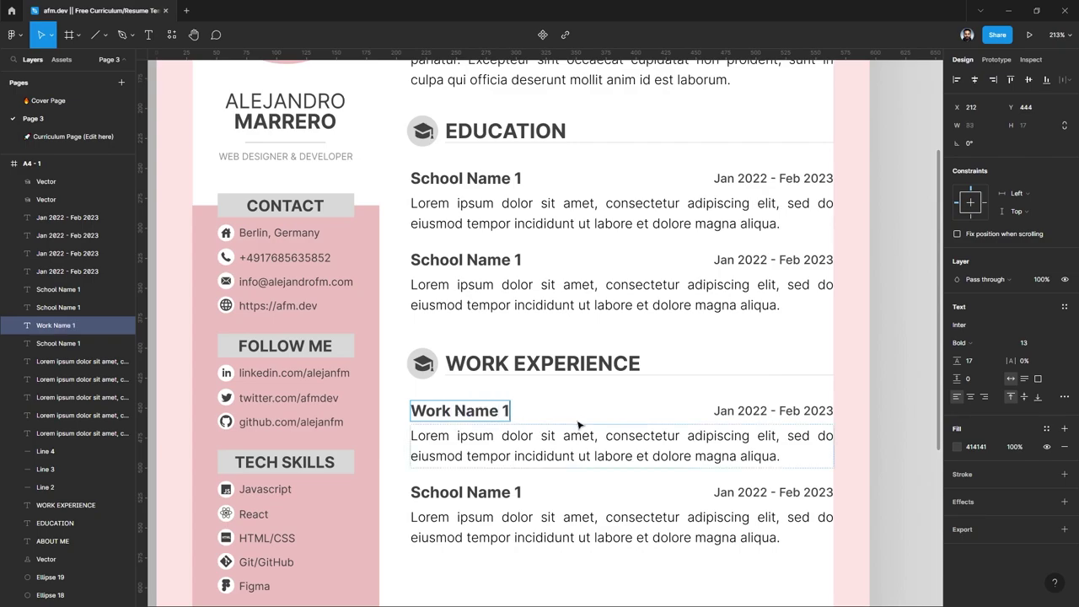
pyautogui.click(522, 266)
pyautogui.write('2')
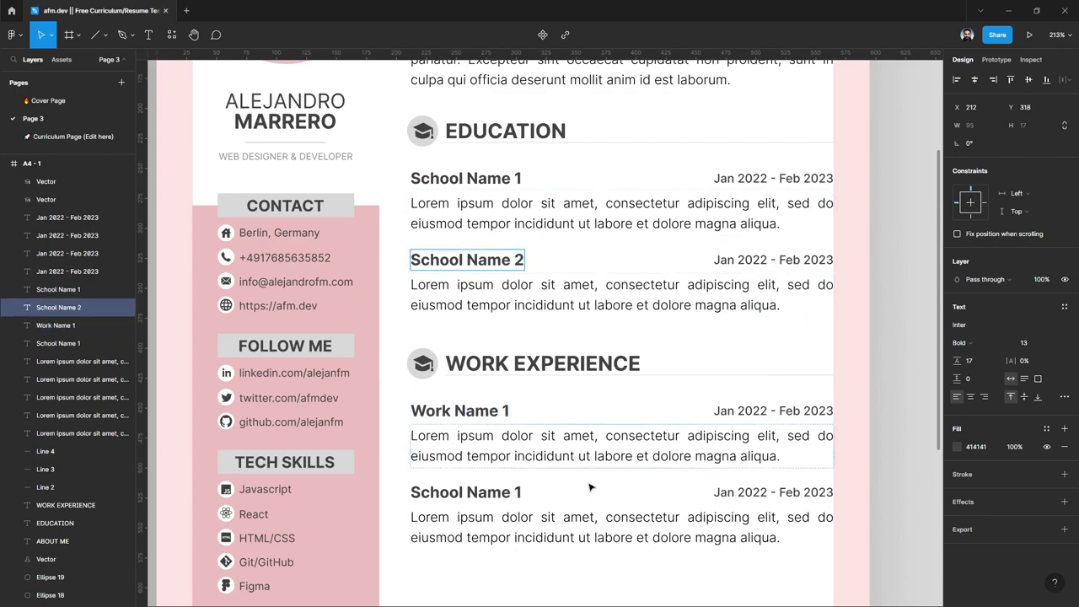
pyautogui.press('Escape')
# Step: Rename the last WORK EXPERIENCE entry to 'Work Name 2'
pyautogui.click(517, 492)
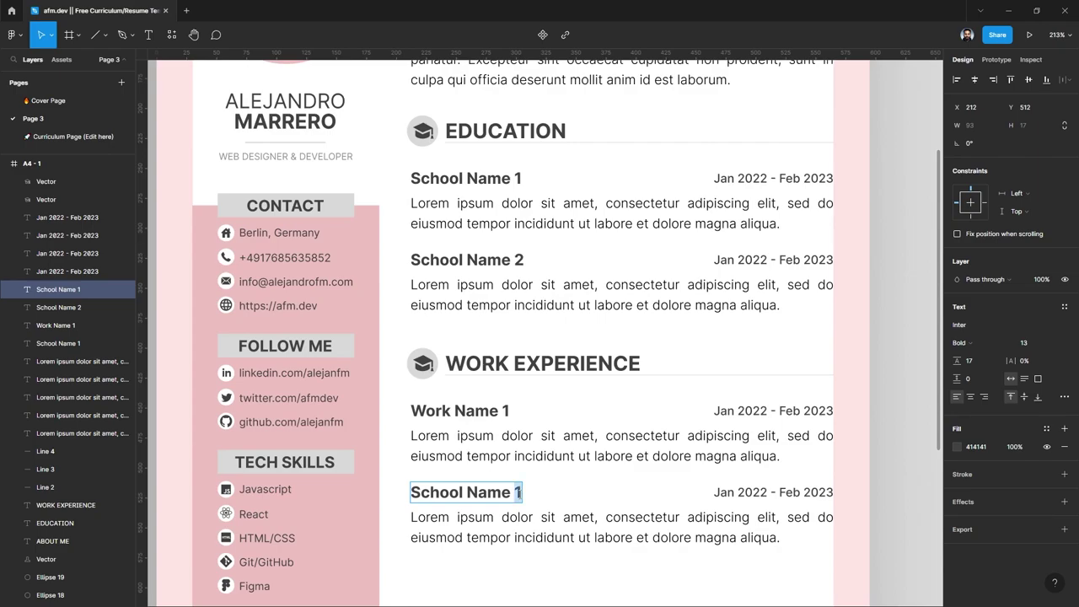
pyautogui.write('2')
pyautogui.doubleClick(553, 537)
pyautogui.scroll(-2, 607, 421)
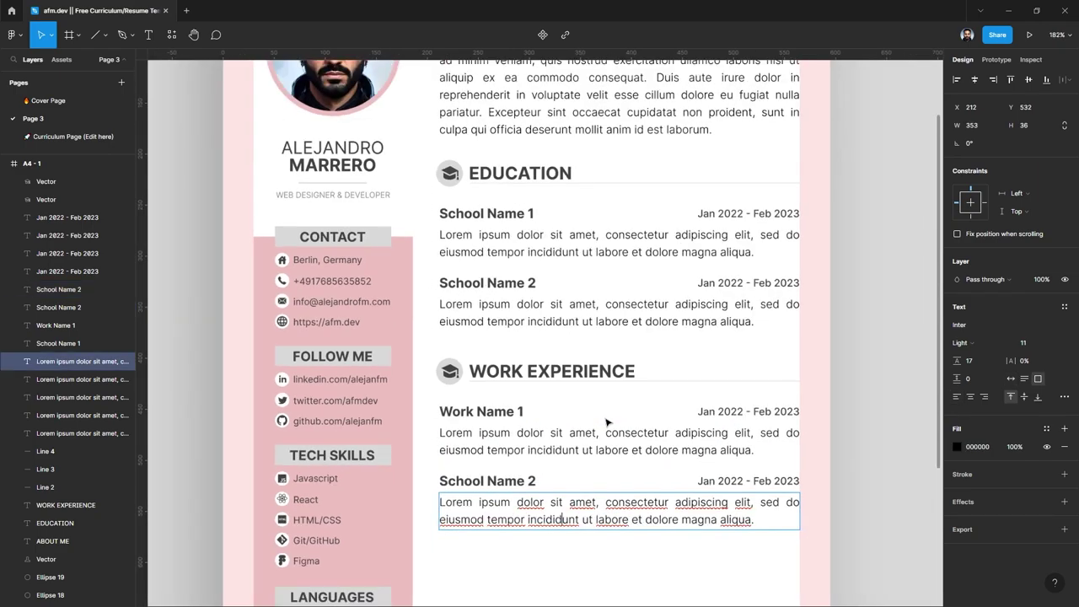
pyautogui.scroll(-1, 607, 421)
pyautogui.scroll(-1, 607, 423)
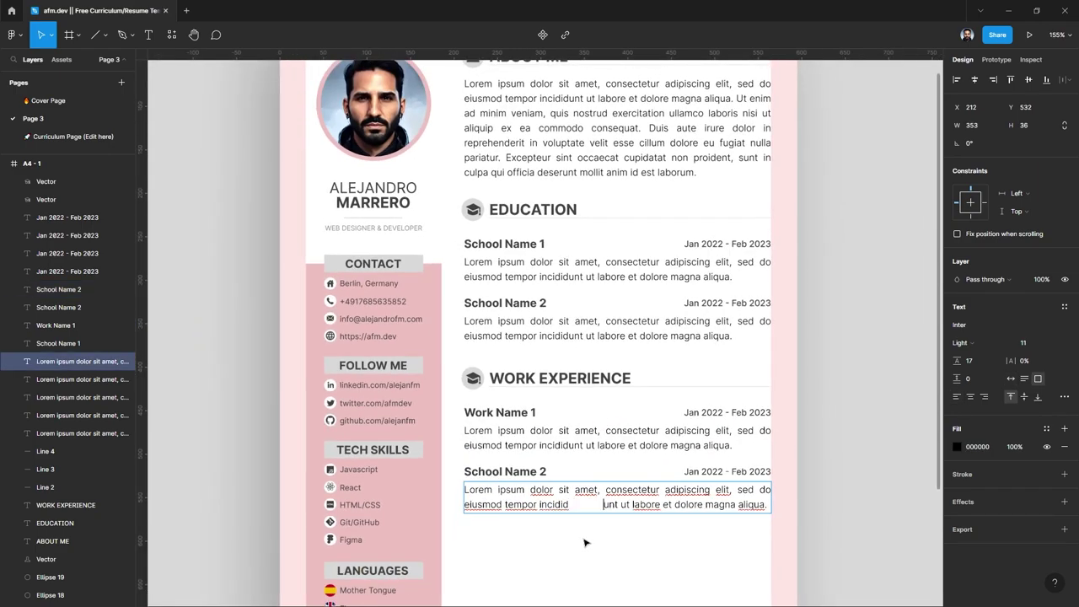
pyautogui.press('Escape')
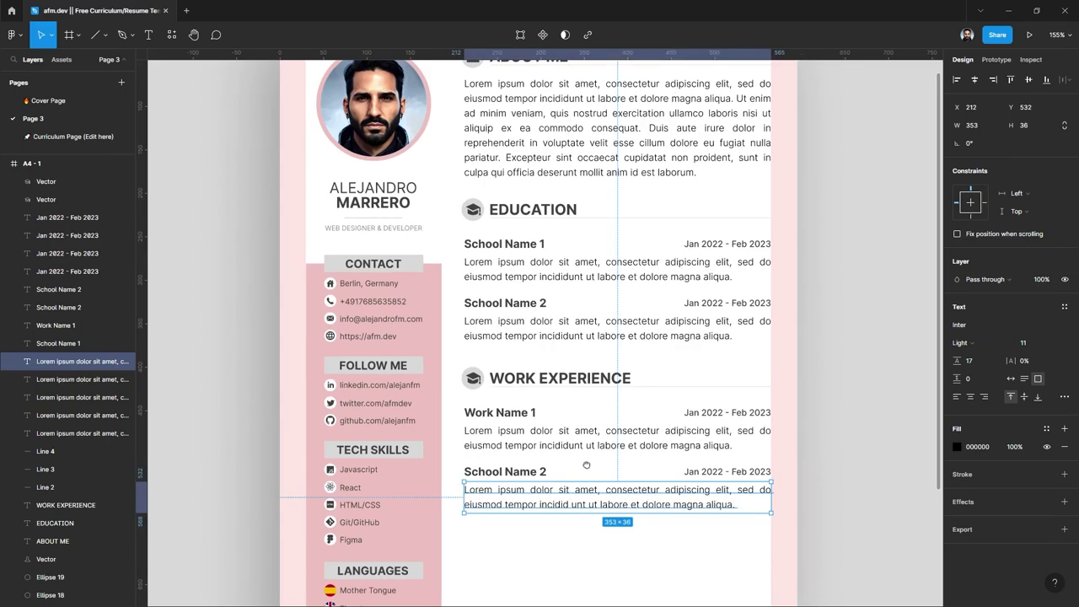
pyautogui.scroll(-3, 585, 464)
pyautogui.scroll(-2, 579, 390)
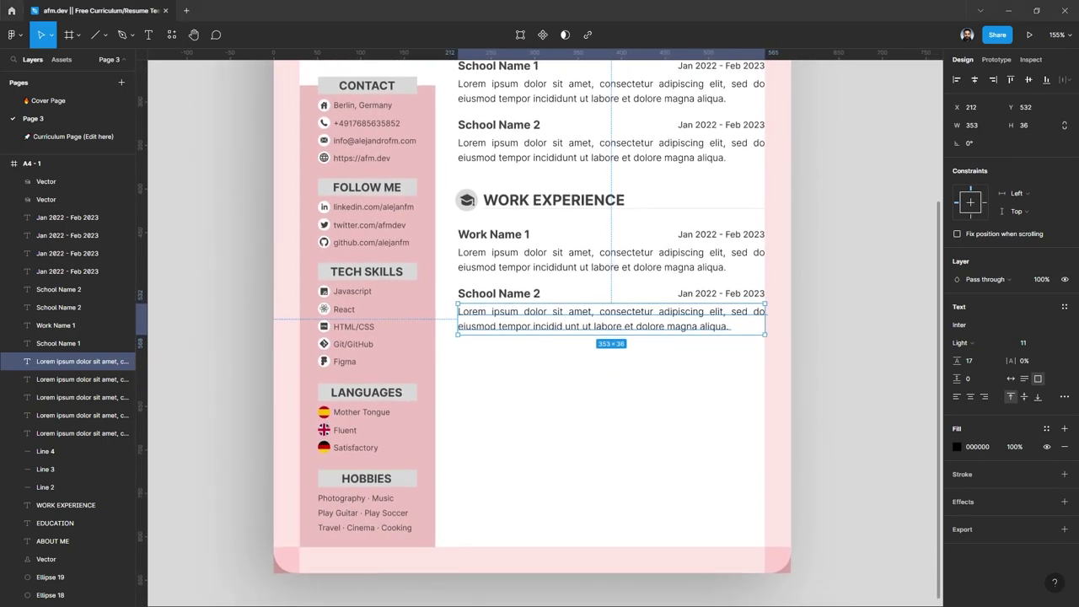
pyautogui.click(581, 402)
pyautogui.scroll(1, 581, 402)
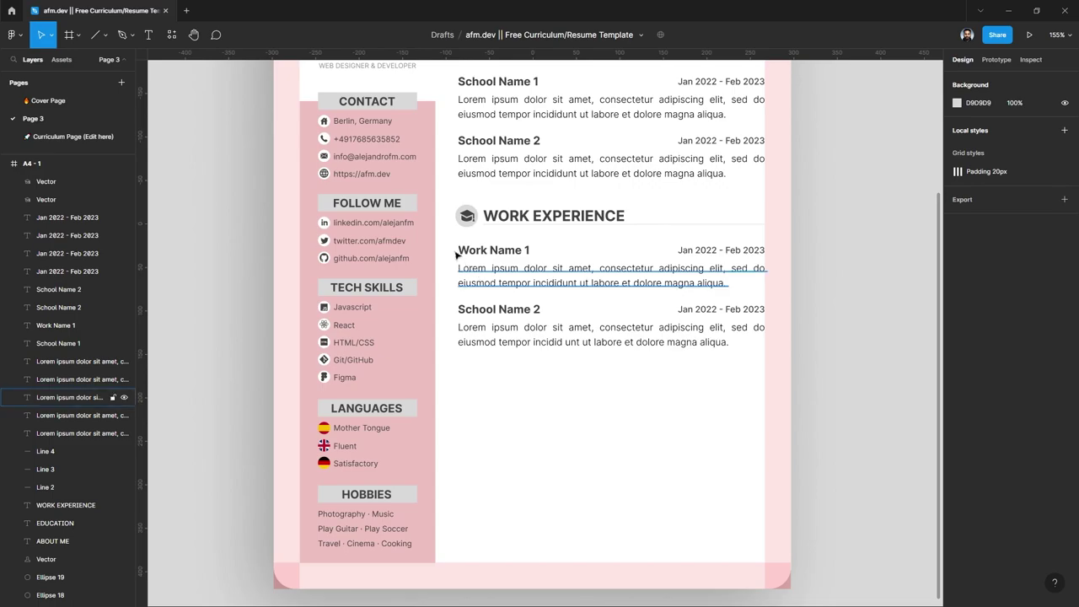
pyautogui.doubleClick(482, 311)
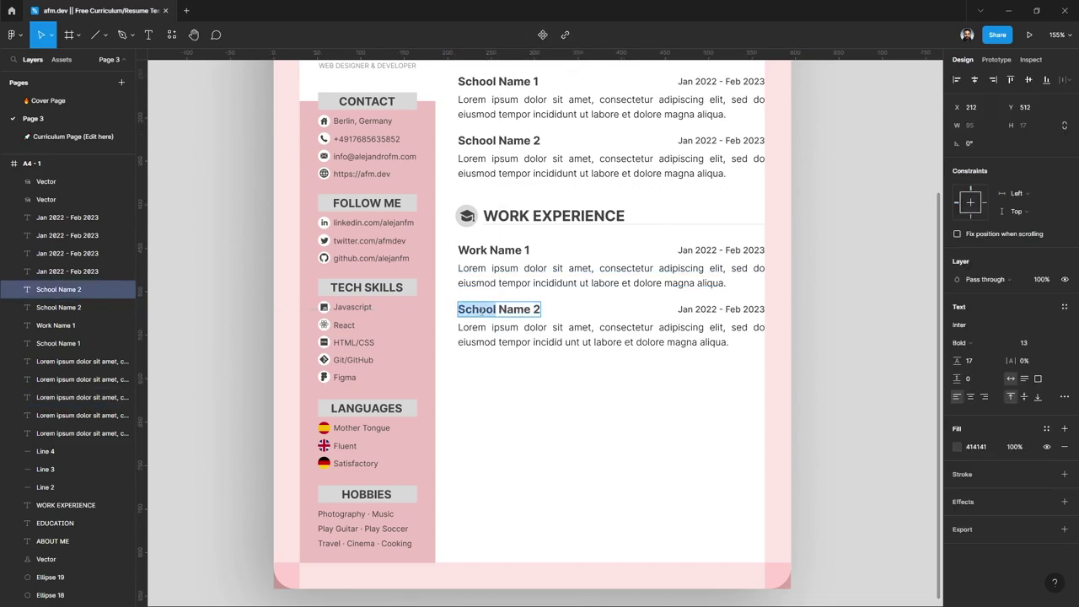
pyautogui.write('Work')
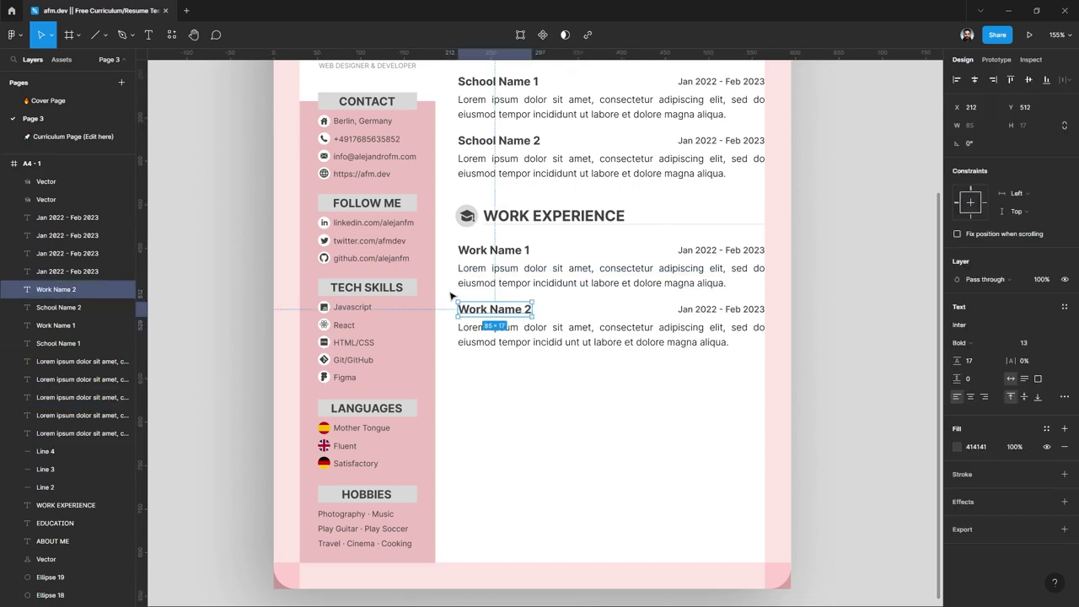
pyautogui.click(607, 357)
# Step: Copy the Work Name 2 entry downward and renumber the copies Work Name 3, 4 and 5
pyautogui.moveTo(771, 371); pyautogui.dragTo(452, 299)
pyautogui.moveTo(705, 335)
pyautogui.keyDown('alt'); pyautogui.mouseDown()
pyautogui.moveTo(700, 392)
pyautogui.moveTo(666, 394)
pyautogui.moveTo(670, 451)
pyautogui.moveTo(655, 511)
pyautogui.mouseUp(); pyautogui.keyUp('alt')
pyautogui.click(522, 368)
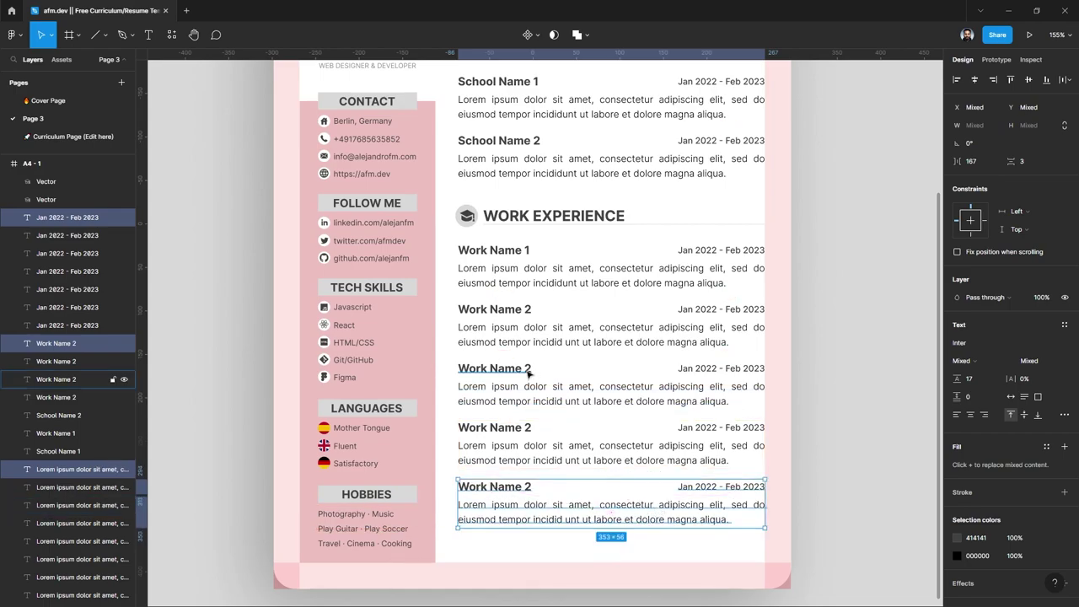
pyautogui.doubleClick(526, 369)
pyautogui.write('3')
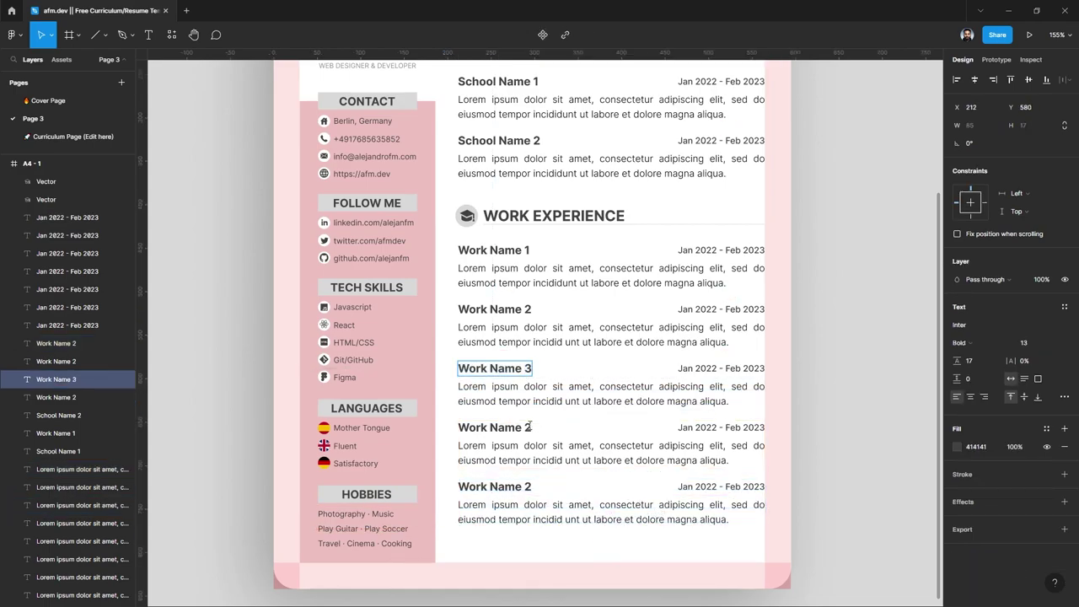
pyautogui.doubleClick(529, 428)
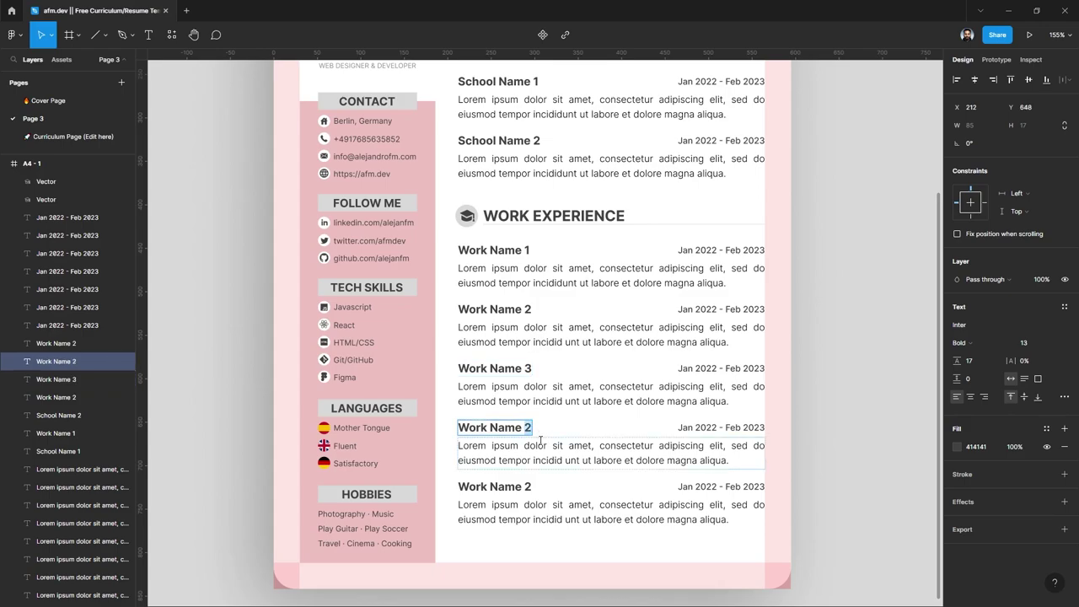
pyautogui.write('4')
pyautogui.click(530, 486)
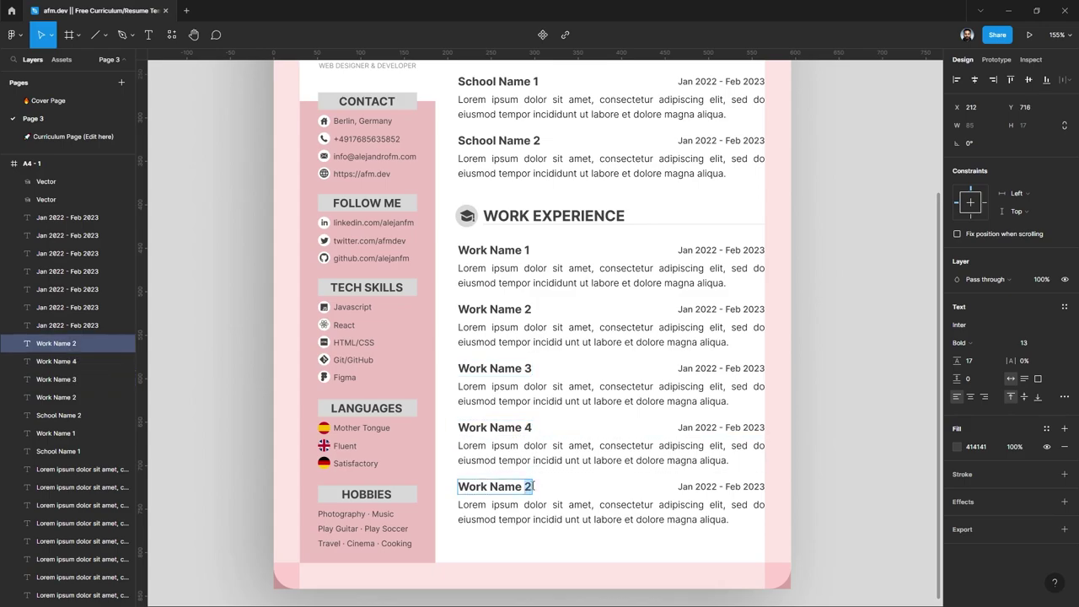
pyautogui.write('5')
pyautogui.press('Escape')
pyautogui.scroll(-2, 636, 404)
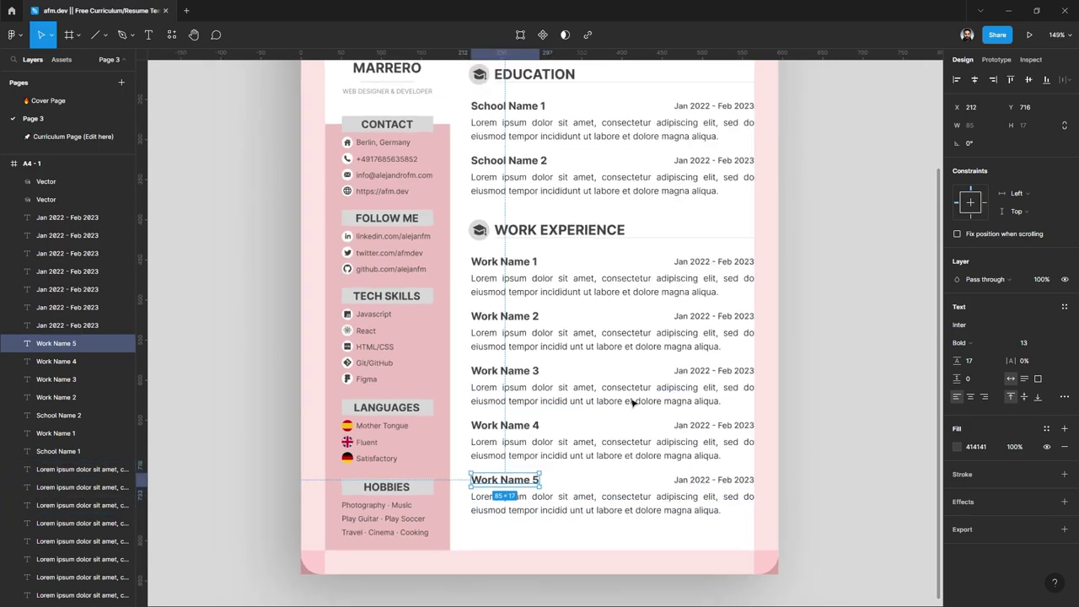
pyautogui.scroll(-2, 640, 388)
pyautogui.click(773, 301)
pyautogui.scroll(2, 645, 278)
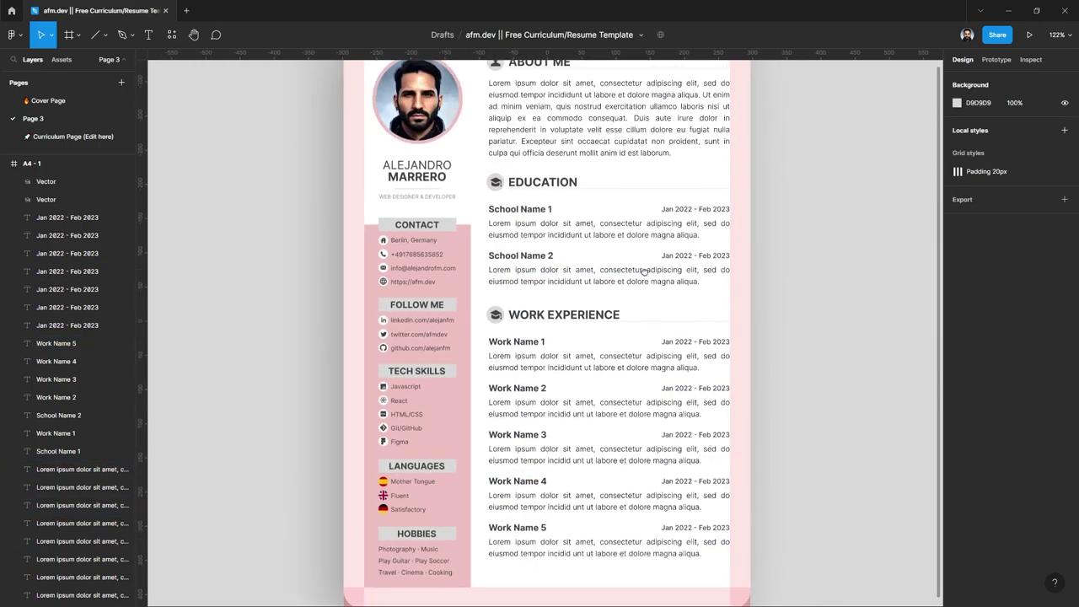
pyautogui.scroll(2, 643, 314)
pyautogui.scroll(1, 643, 314)
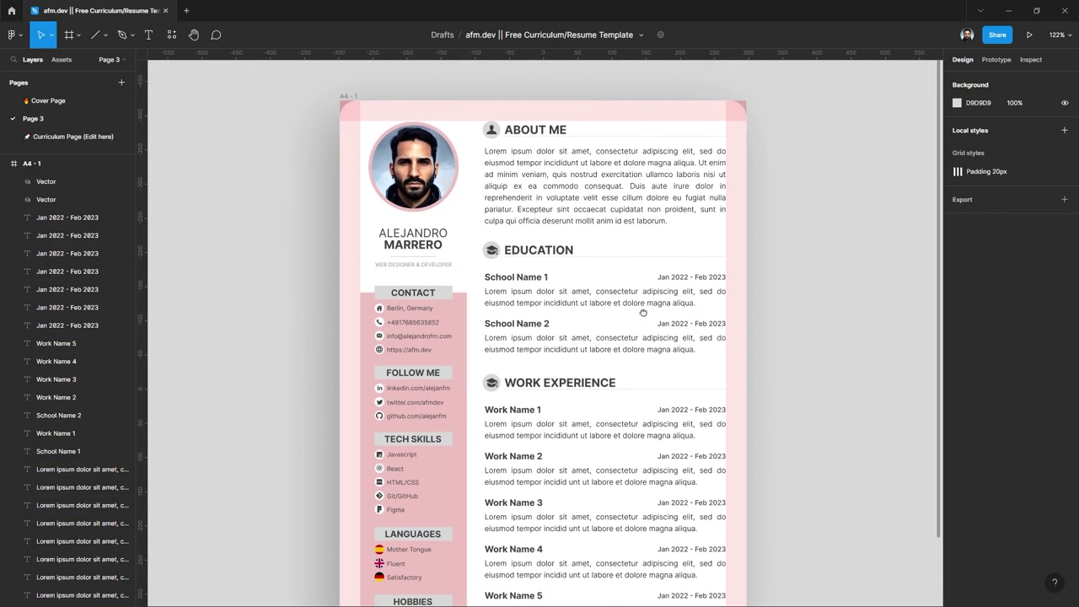
pyautogui.moveTo(643, 312)
pyautogui.mouseDown()
pyautogui.moveTo(639, 212)
pyautogui.moveTo(636, 297)
pyautogui.mouseUp()
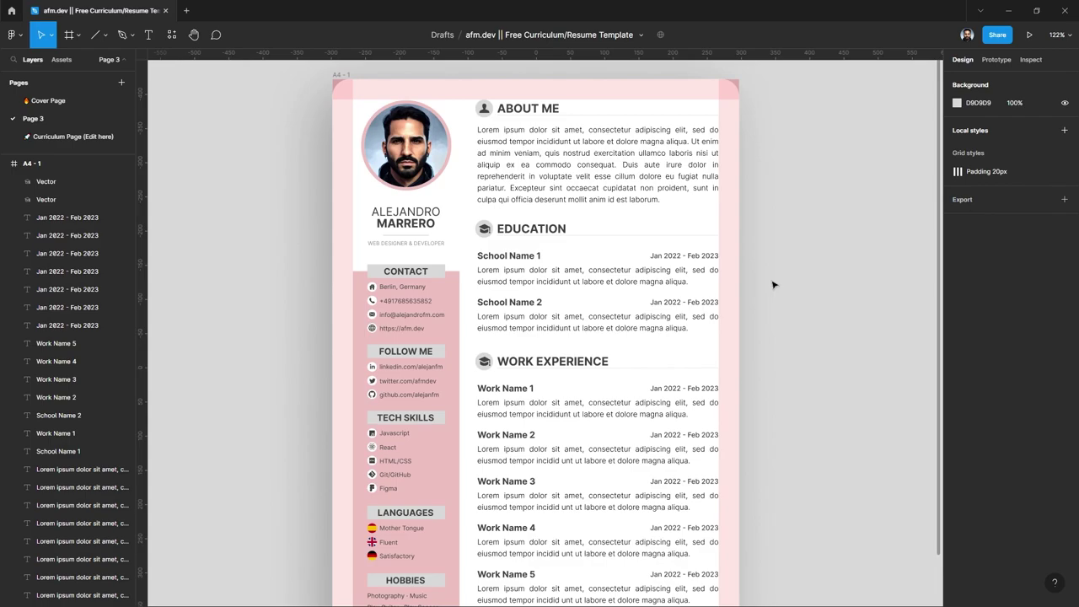